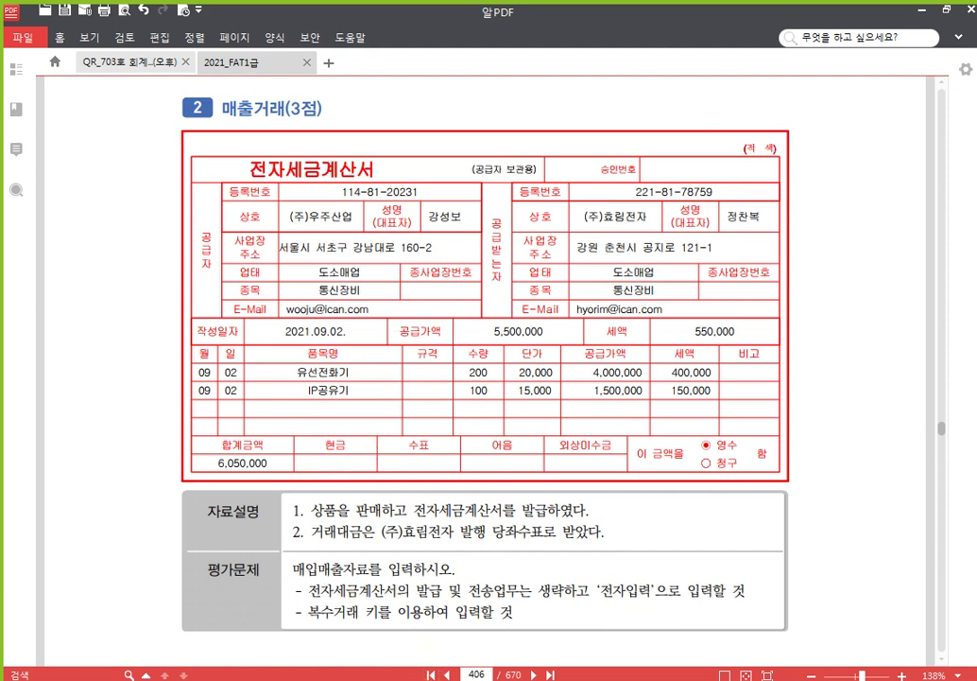
Switch to the accounting program and open 매입매출전표입력 for 2 September 2021.
mouse_move(395, 677)
left_click(416, 623)
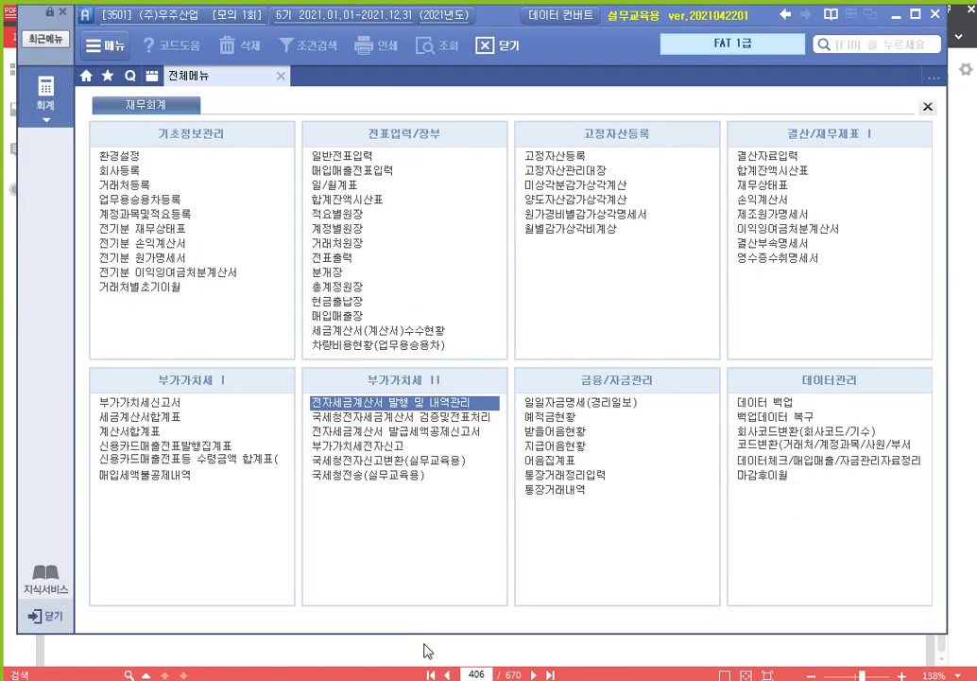
left_click(371, 170)
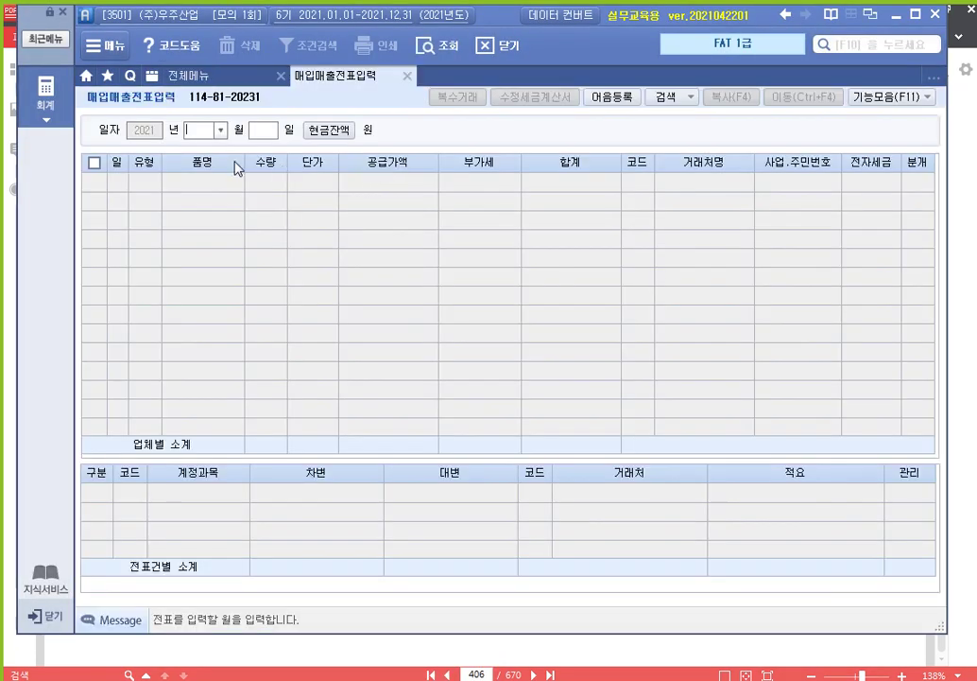
type("9")
key("Return")
type("2")
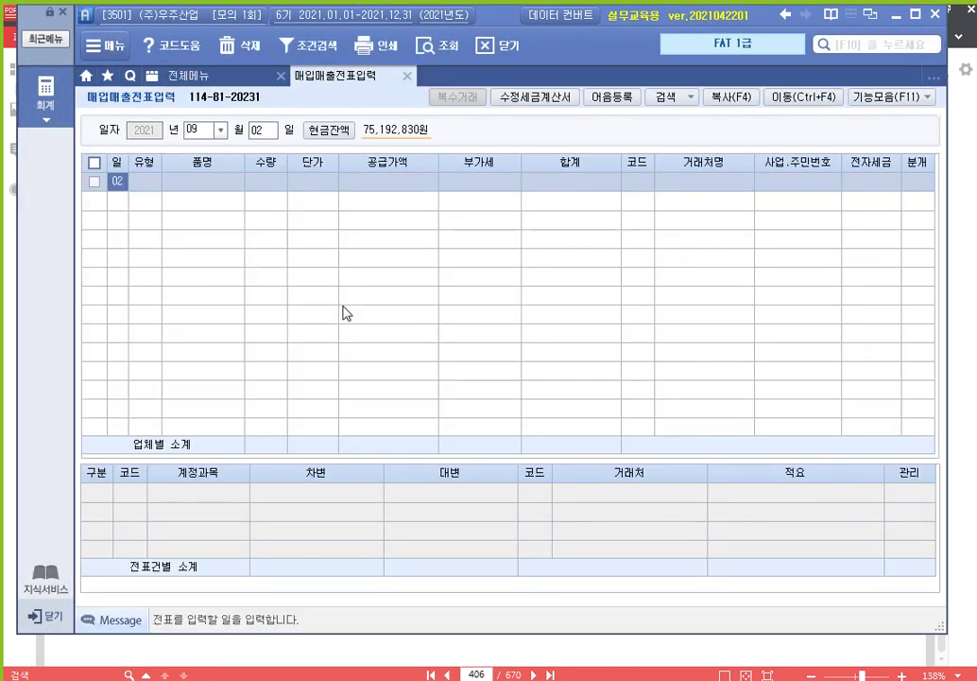
Enlarge the lower journal pane and set the first entry's transaction type to 11 (과세).
left_click_drag(318, 460, 334, 379)
left_click(145, 187)
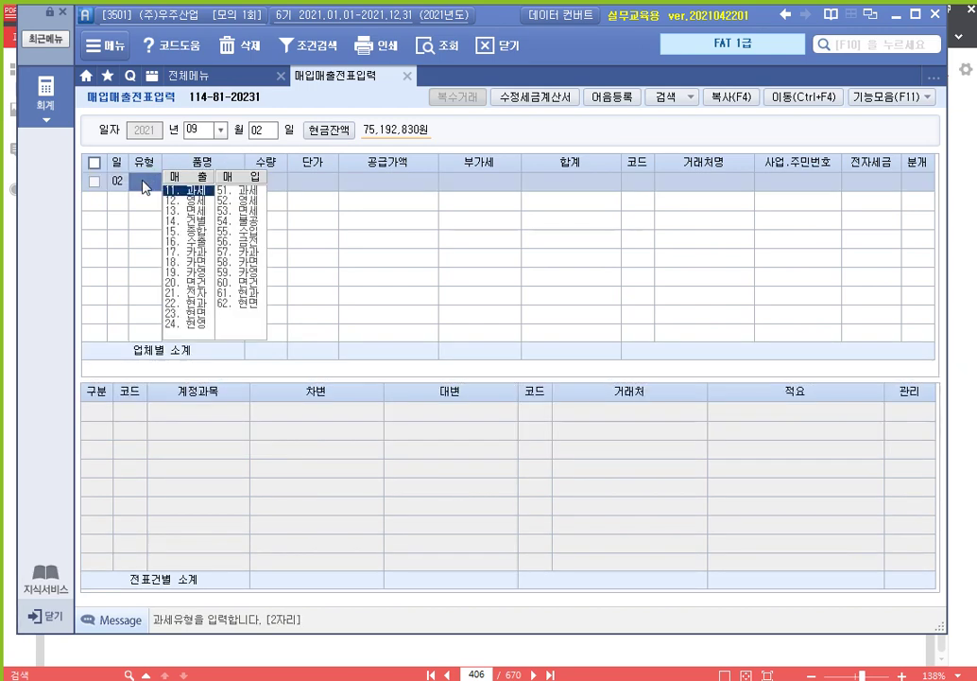
type("11")
key("Return")
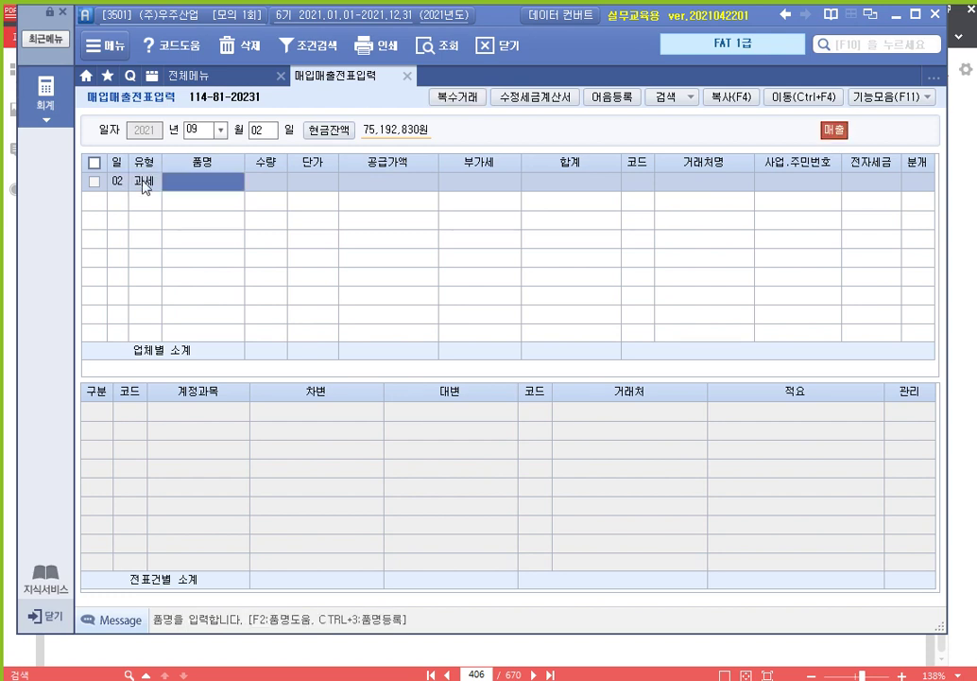
Start a 복수거래 item list and add 유선전화기 with quantity 200 and unit price 20,000.
key("F7")
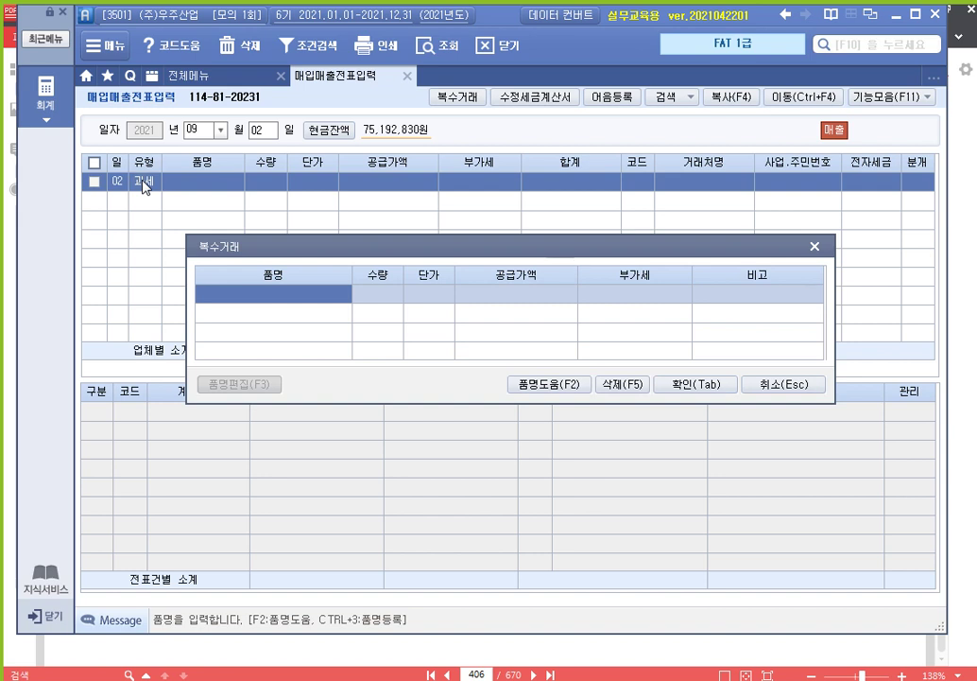
type("유선전화")
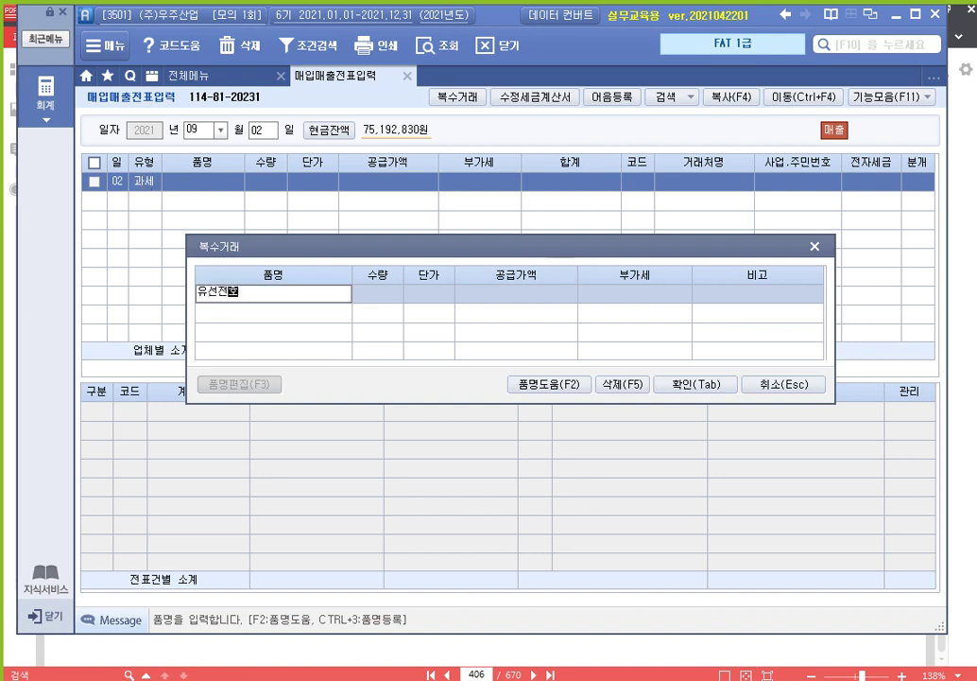
type("기")
key("Return")
type("4")
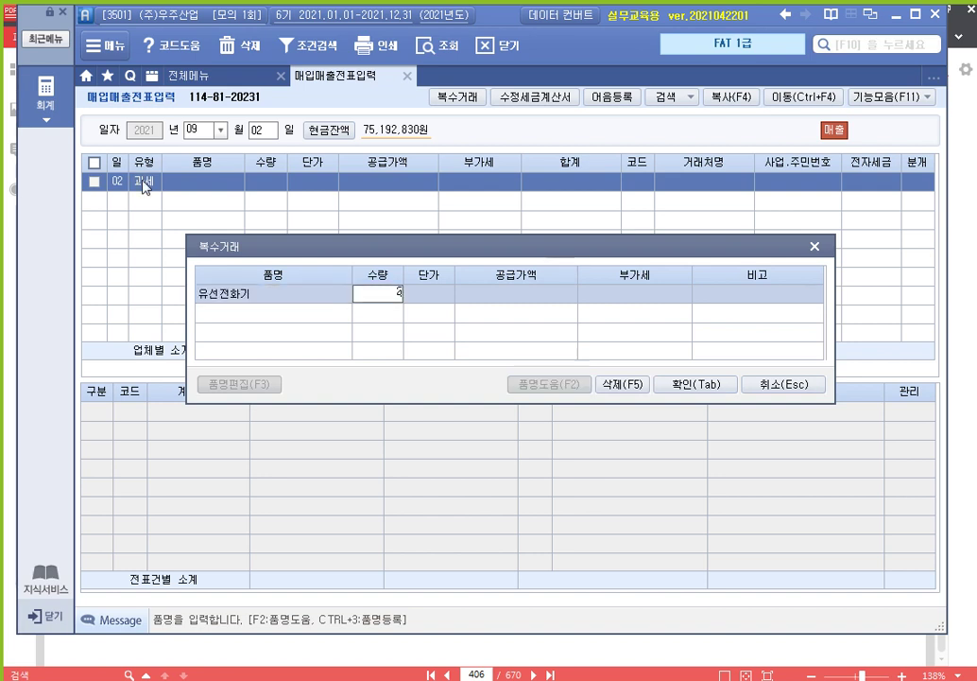
type("00")
key("Return")
type("20")
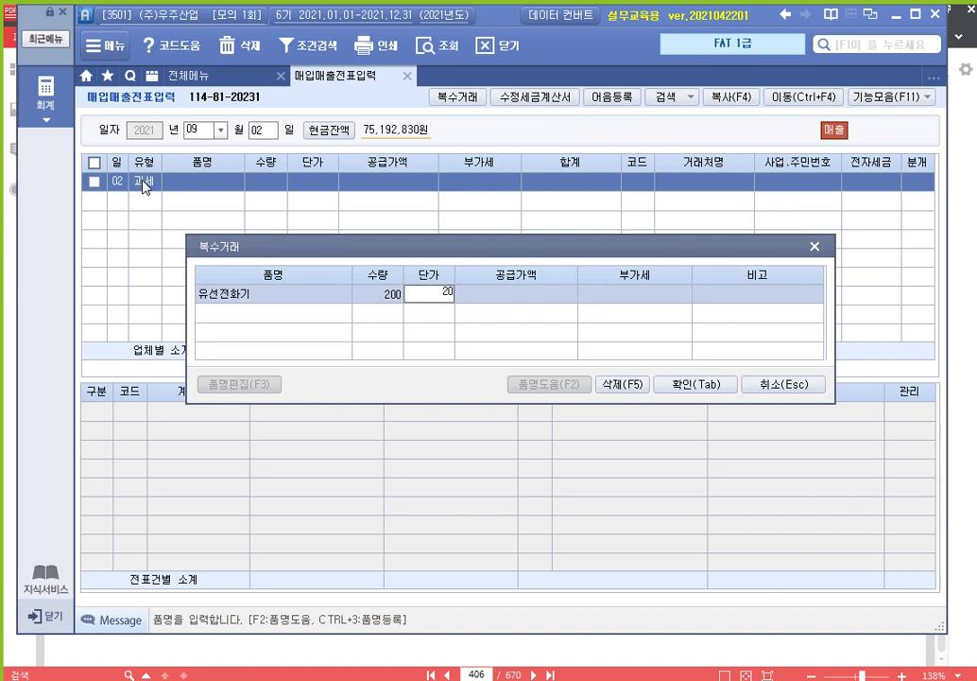
type(",000")
key("Return")
key("Return")
key("Return")
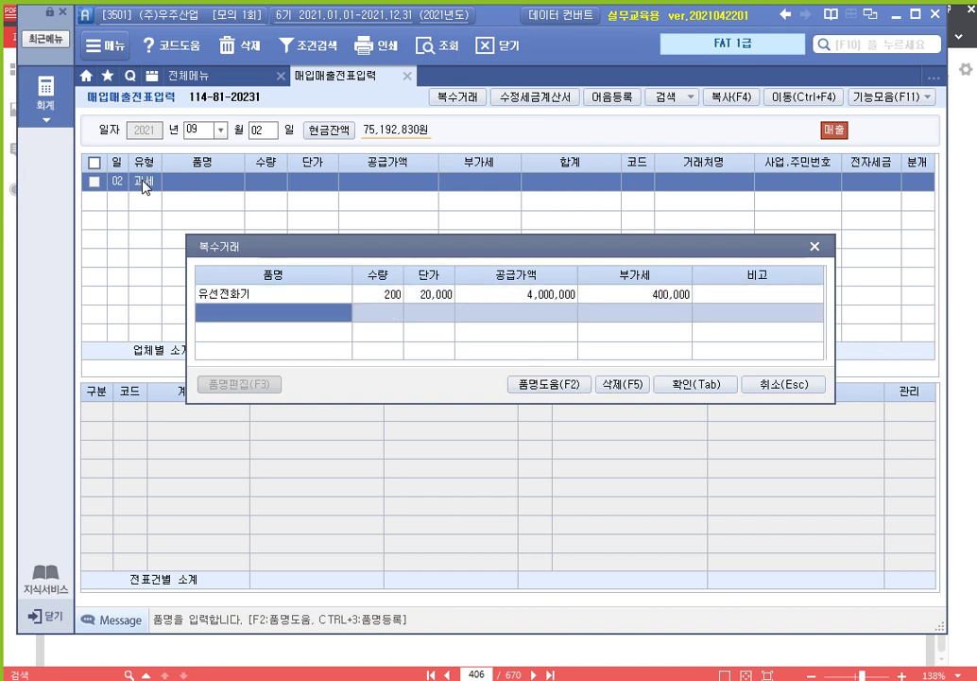
Add IP공유기 with quantity 100 and unit price 15,000 as the second item and confirm the 복수거래 list.
type("IP공")
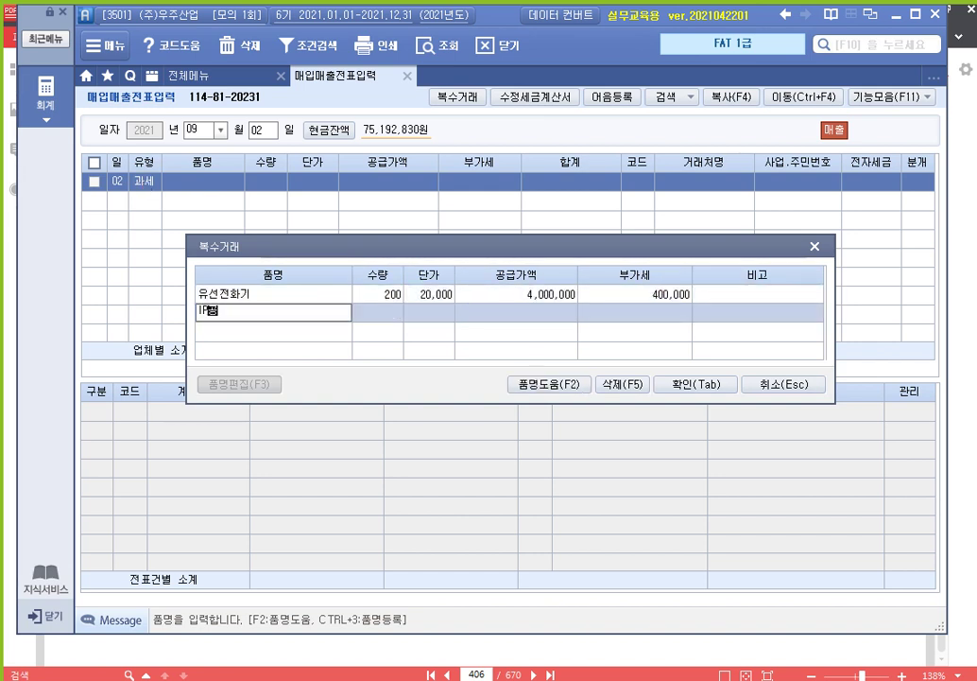
type("유기")
key("Return")
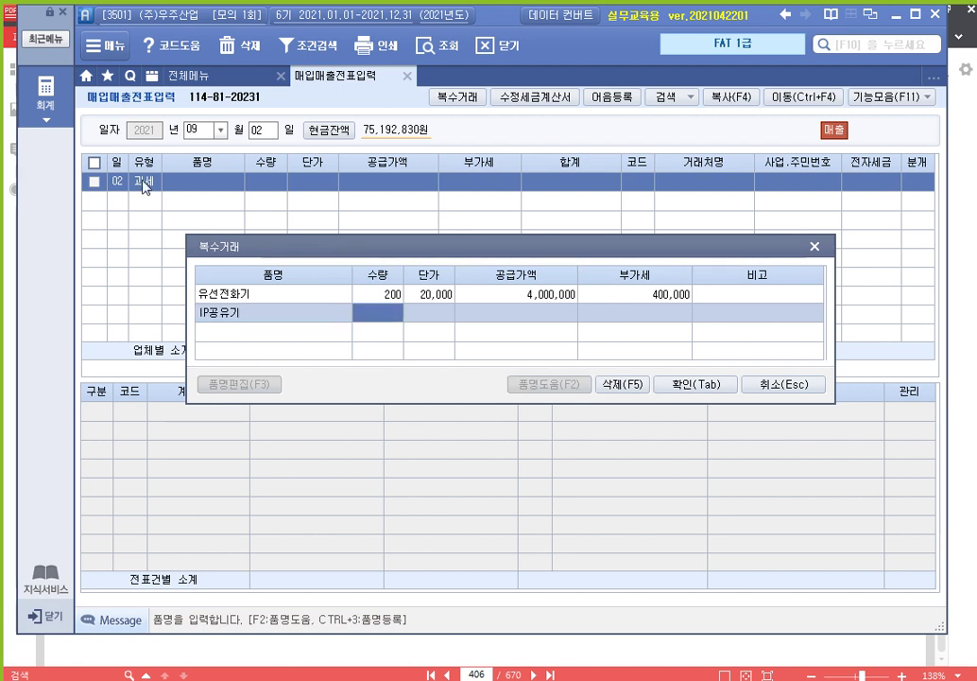
type("100")
key("Return")
type("150000")
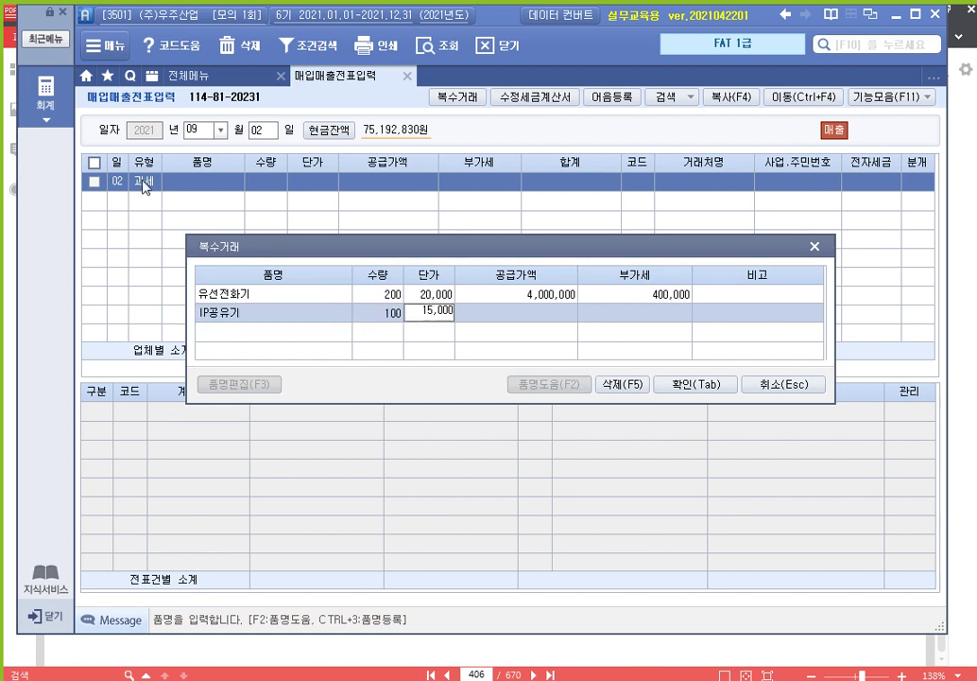
key("Return")
key("Return")
key("Return")
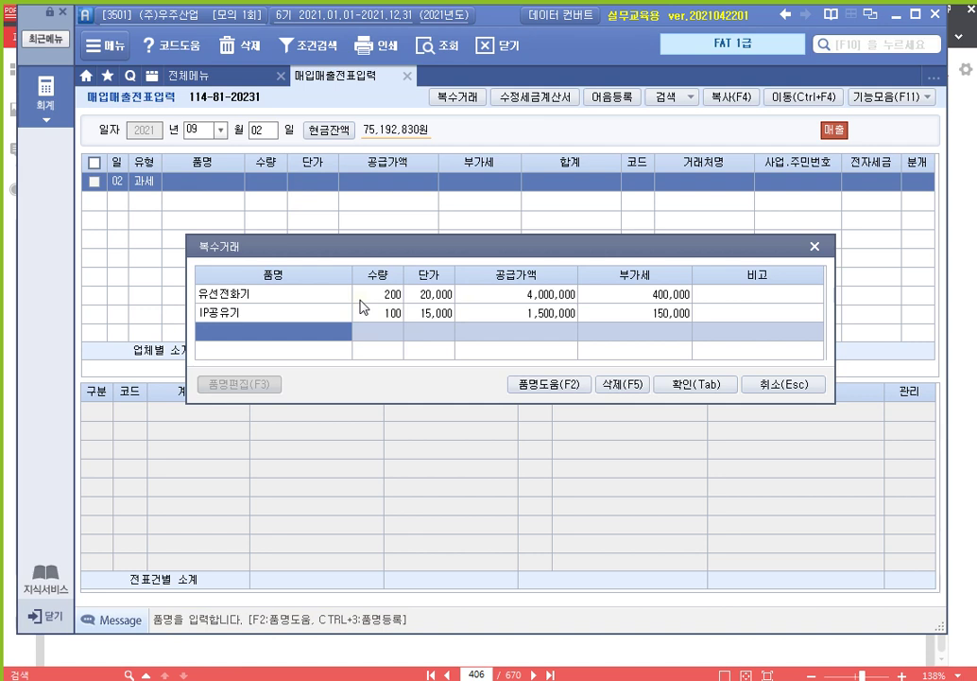
left_click(698, 387)
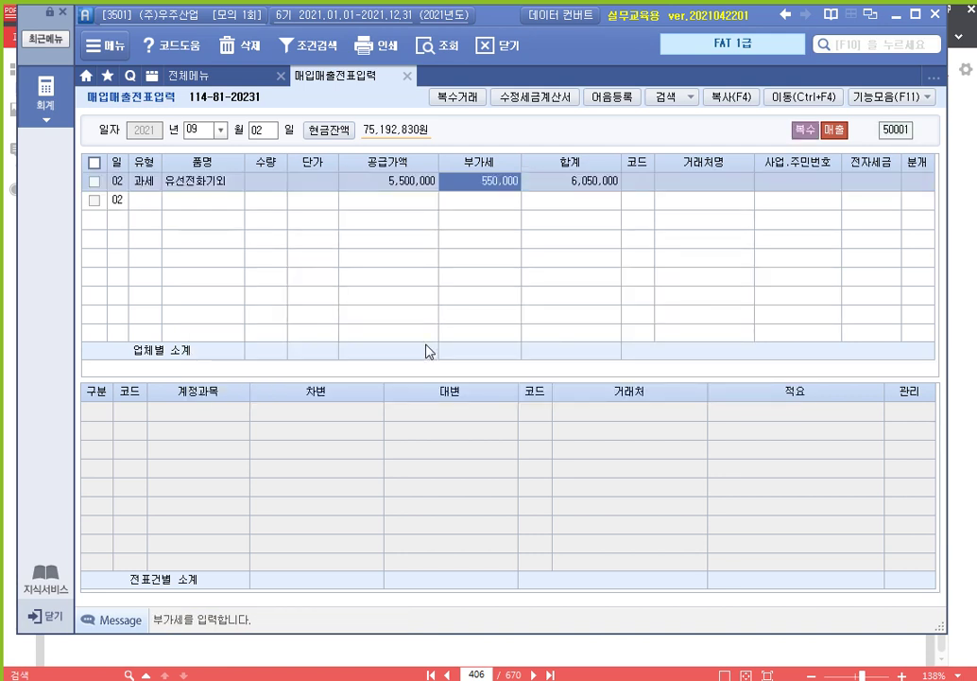
Look up 효림 as the trading partner and assign (주)효림전자 to the sales entry.
key("Return")
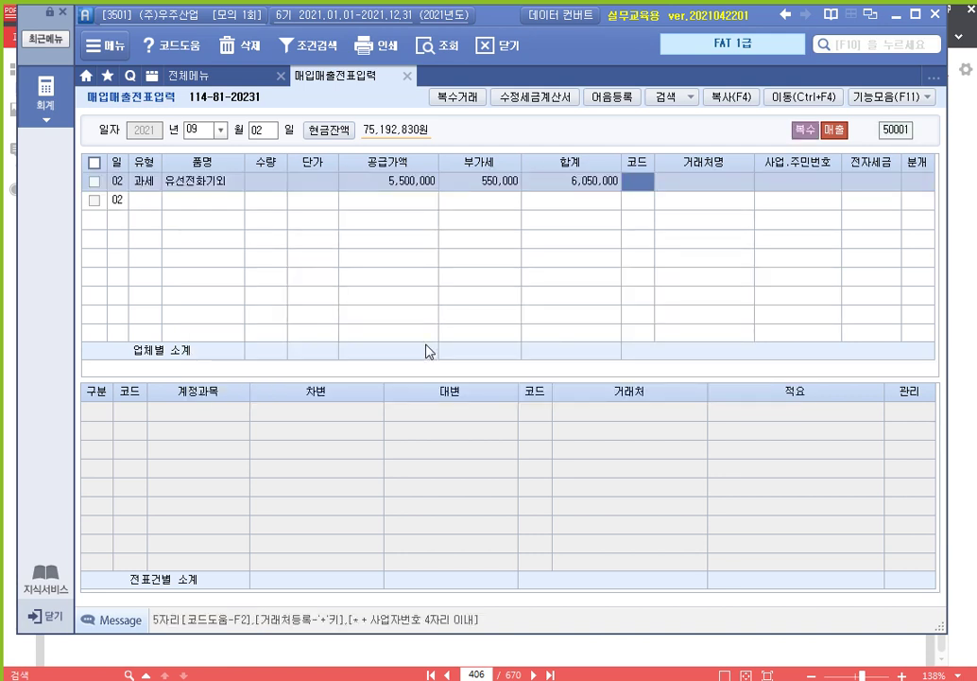
key("Return")
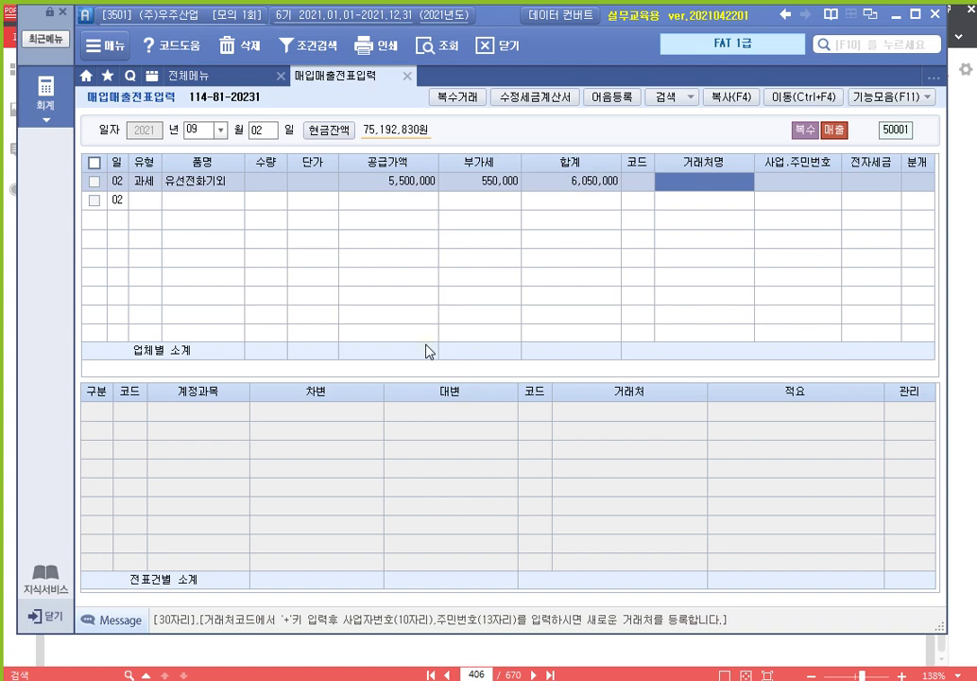
key("Left")
type("효림")
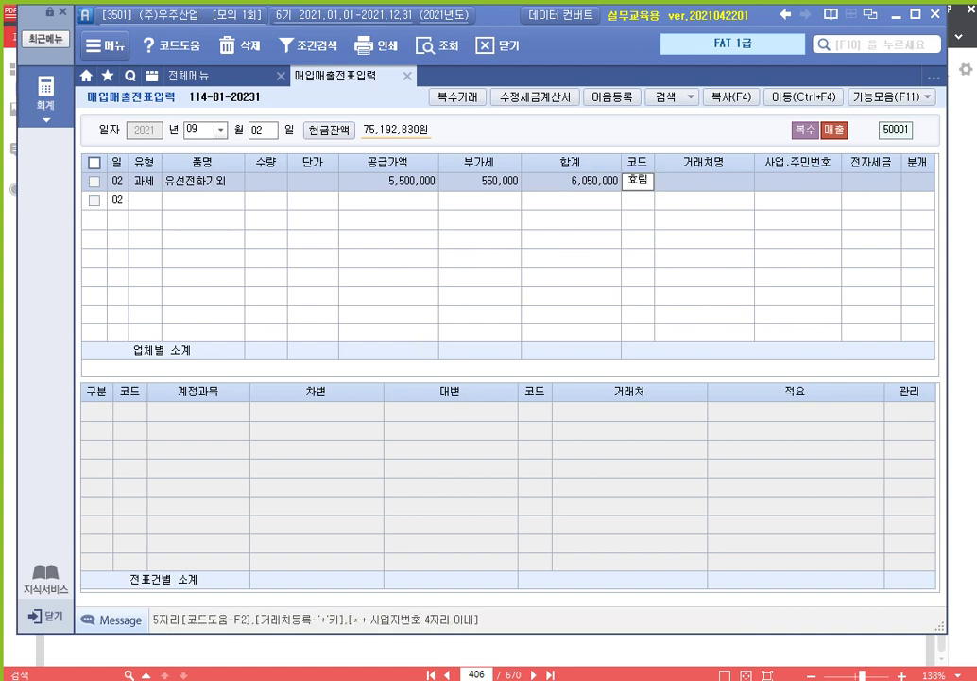
key("Return")
key("Return")
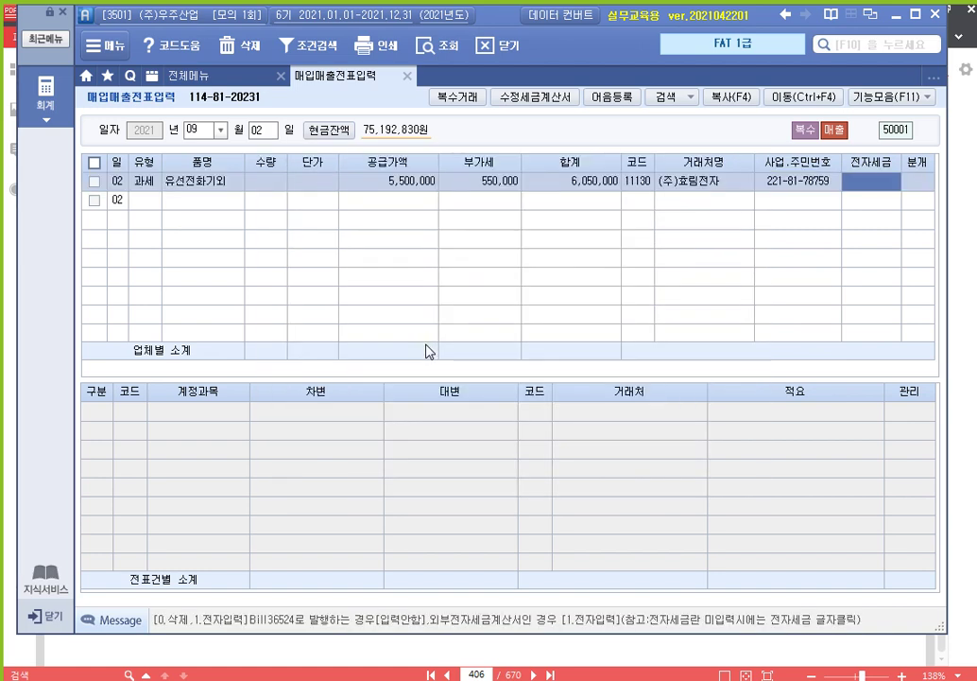
Mark the entry's 전자세금 as 전자입력, set 분개 to 1 (현금) and accept the generated journal lines.
key("1")
key("Return")
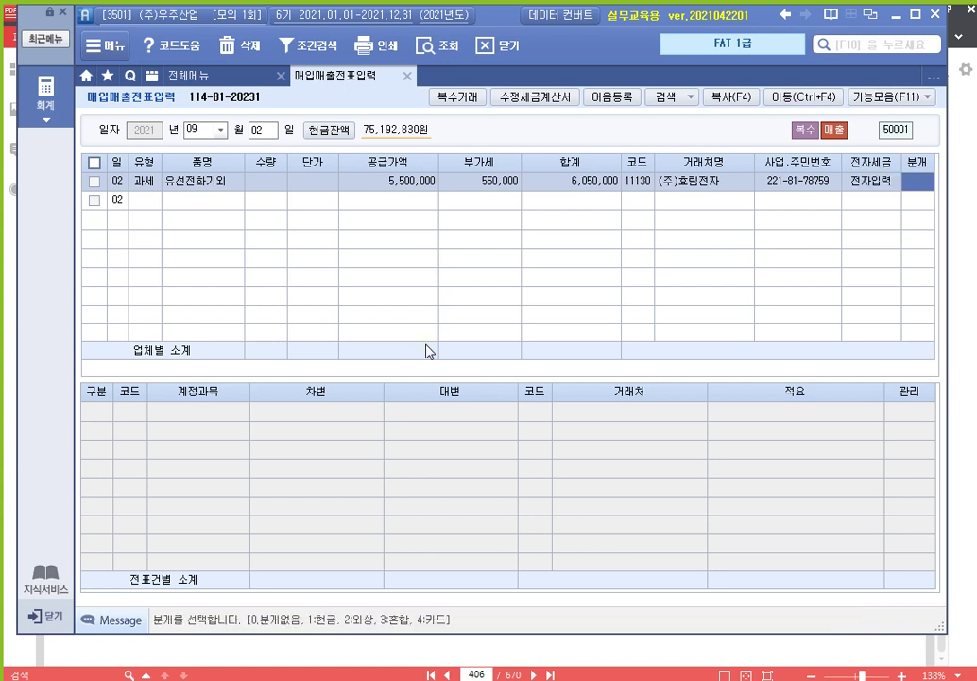
key("1")
key("Return")
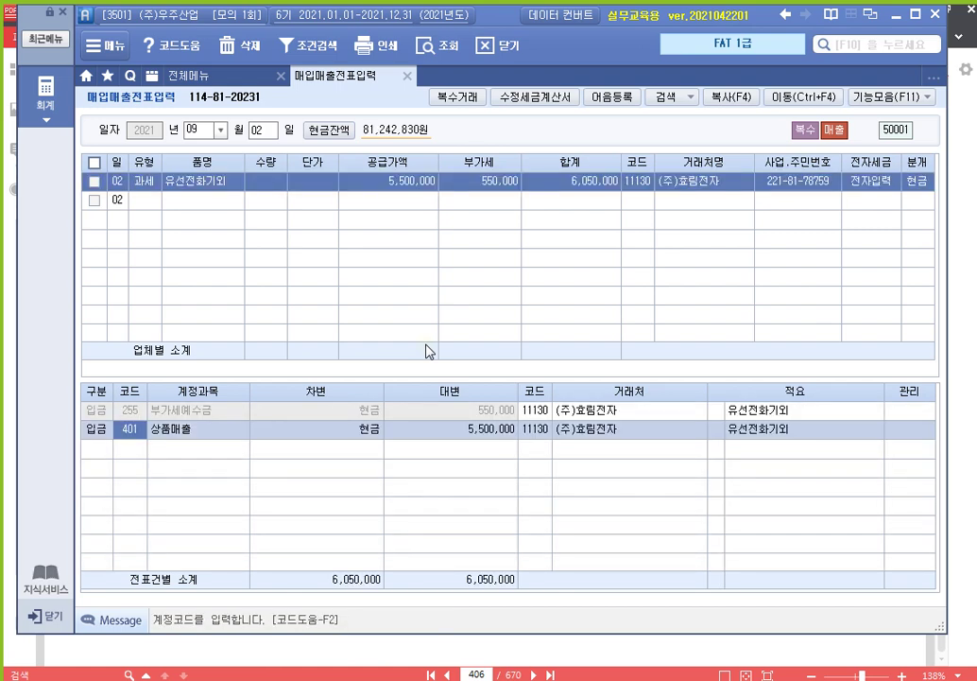
key("Return")
key("Return")
key("Return")
key("Return")
key("Up")
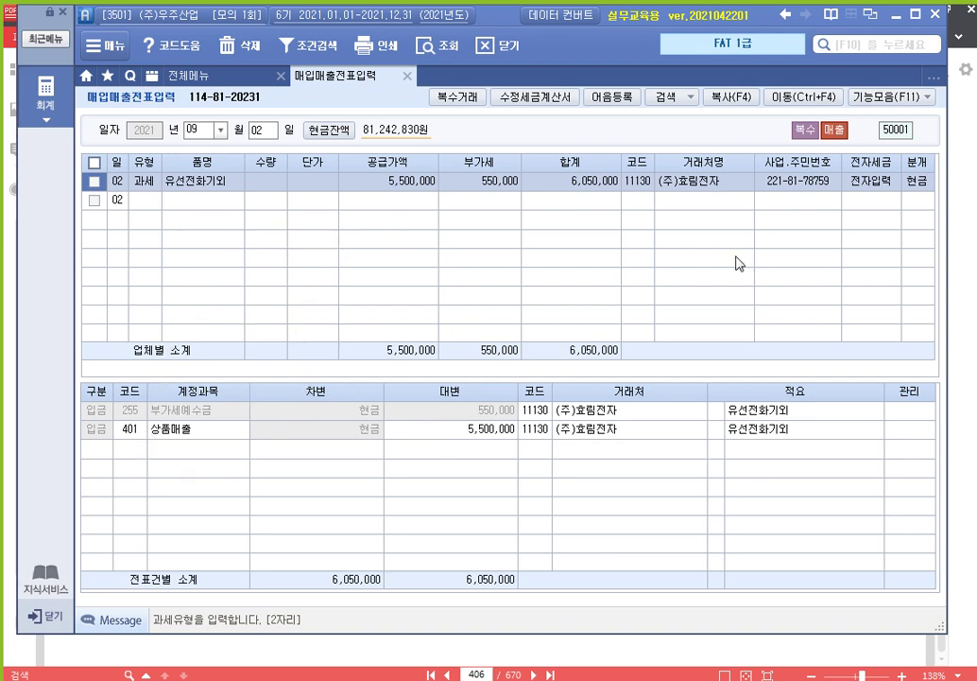
Switch to the 알PDF exam document and, in question 3 매출거래, highlight the card type 현대카드 and the date 2021-09-09.
left_click(968, 253)
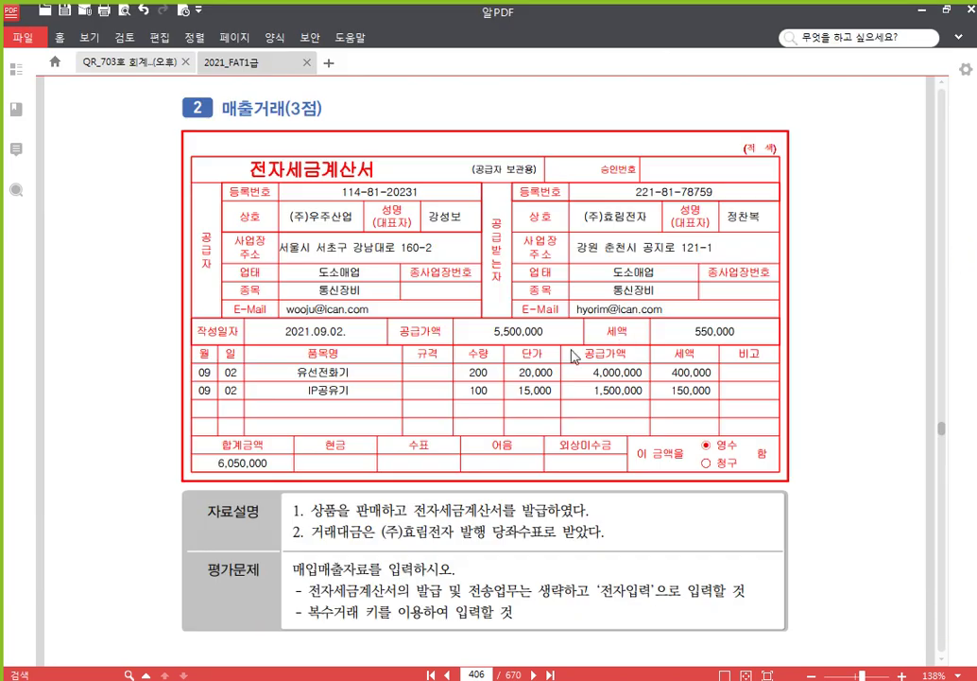
scroll(567, 331, "down", 10)
scroll(559, 324, "up", 2)
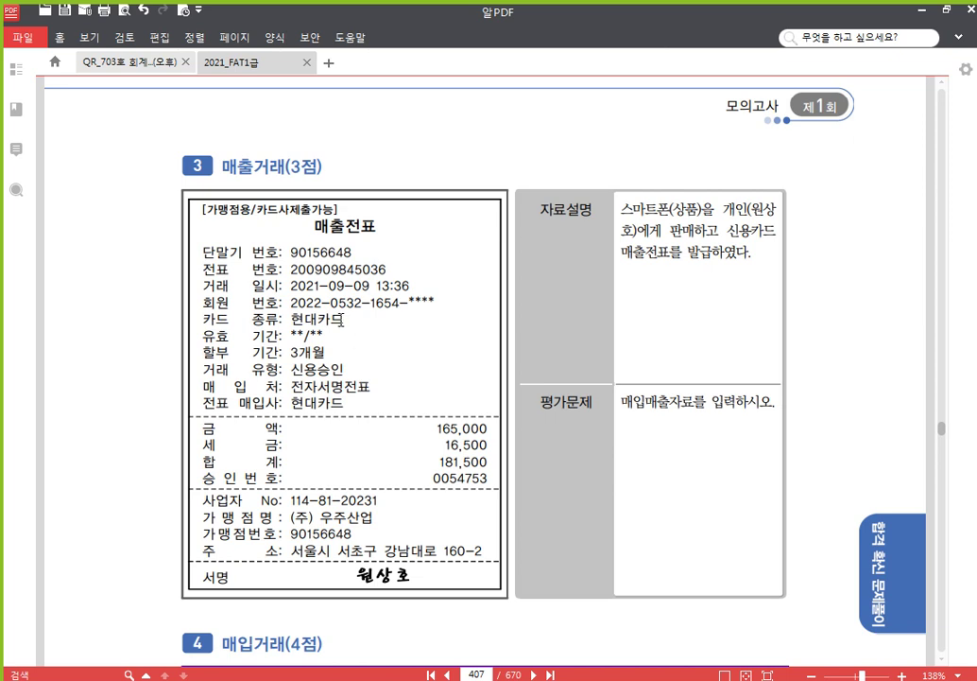
left_click_drag(342, 320, 290, 321)
left_click(305, 296)
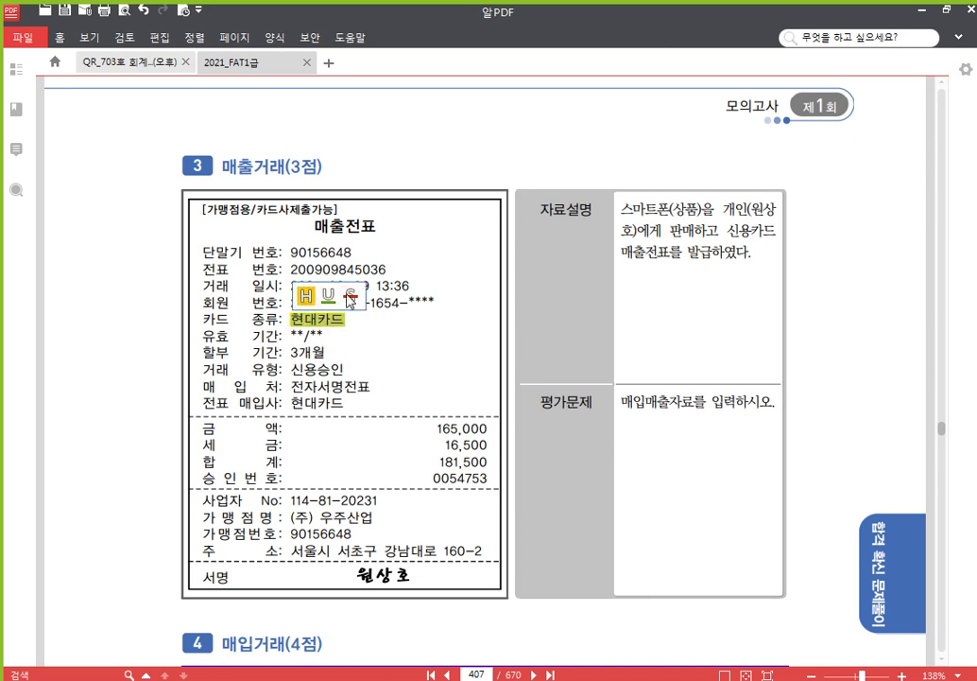
left_click(368, 286)
left_click_drag(369, 290, 295, 288)
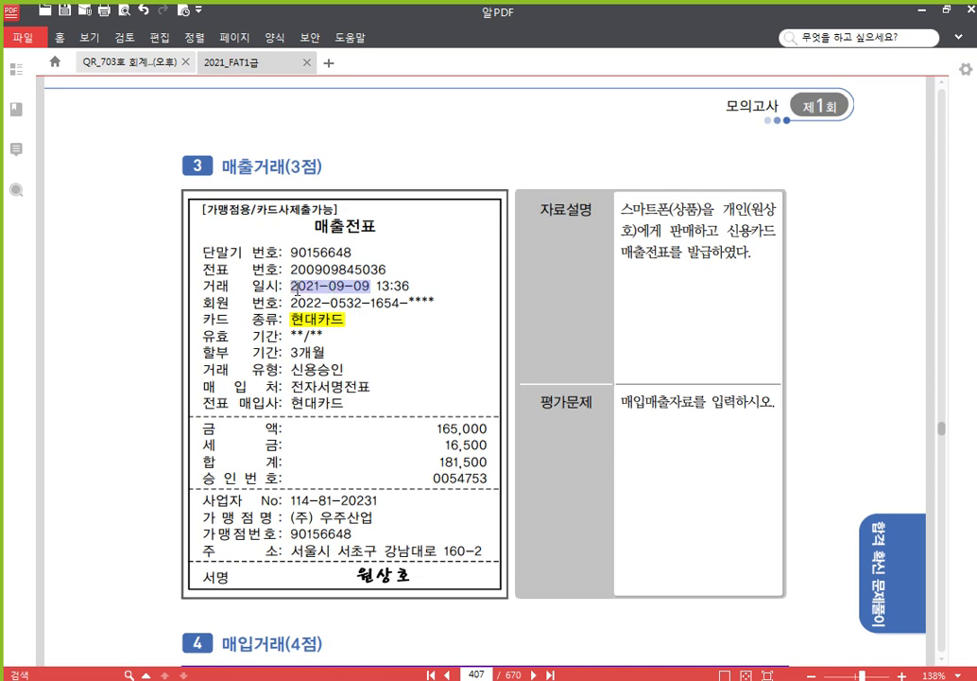
left_click(298, 269)
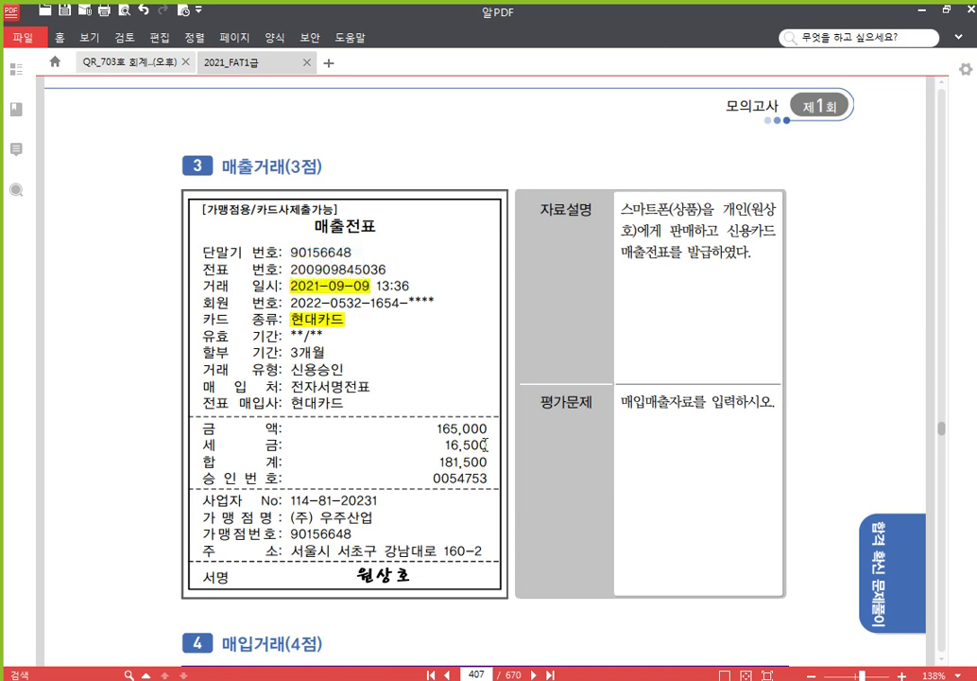
Highlight the tax amount 16,500, the total 181,500 and the individual buyer's name in question 3.
left_click_drag(485, 444, 446, 445)
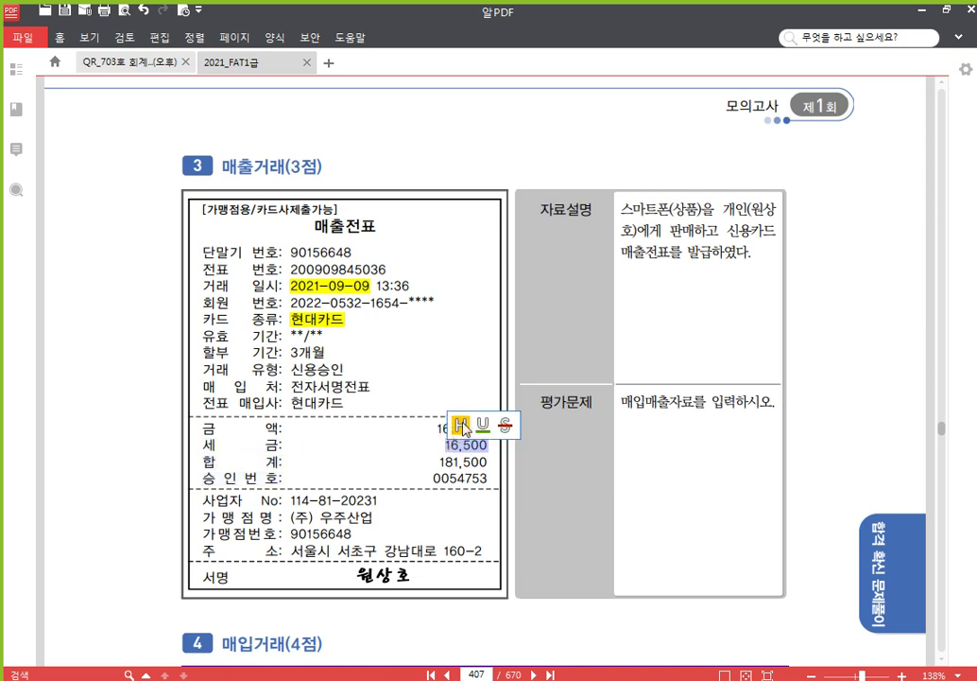
left_click(461, 428)
left_click_drag(488, 462, 441, 461)
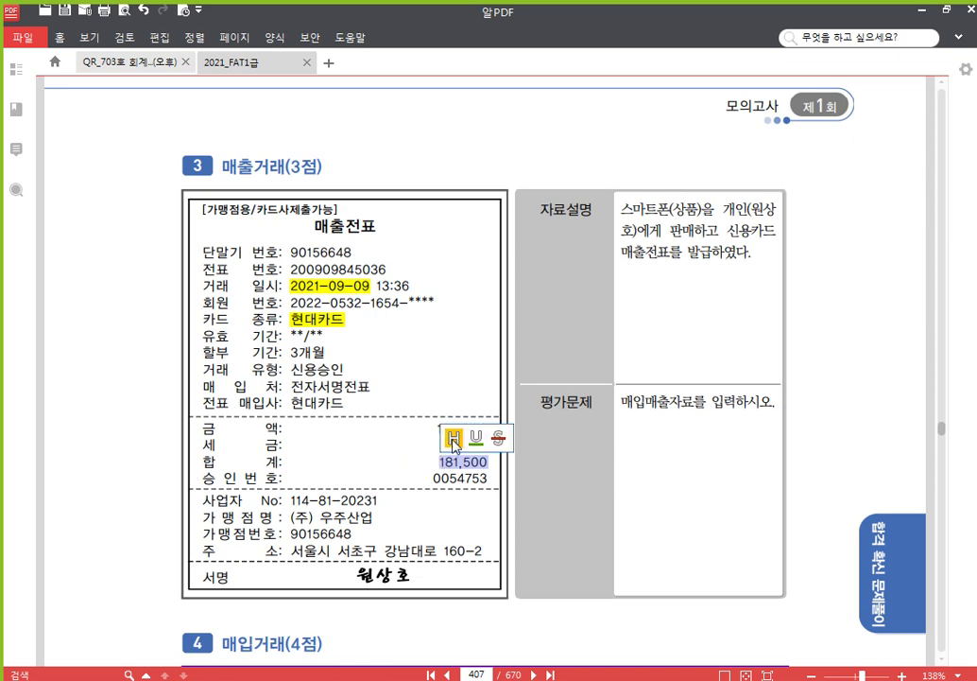
left_click(455, 438)
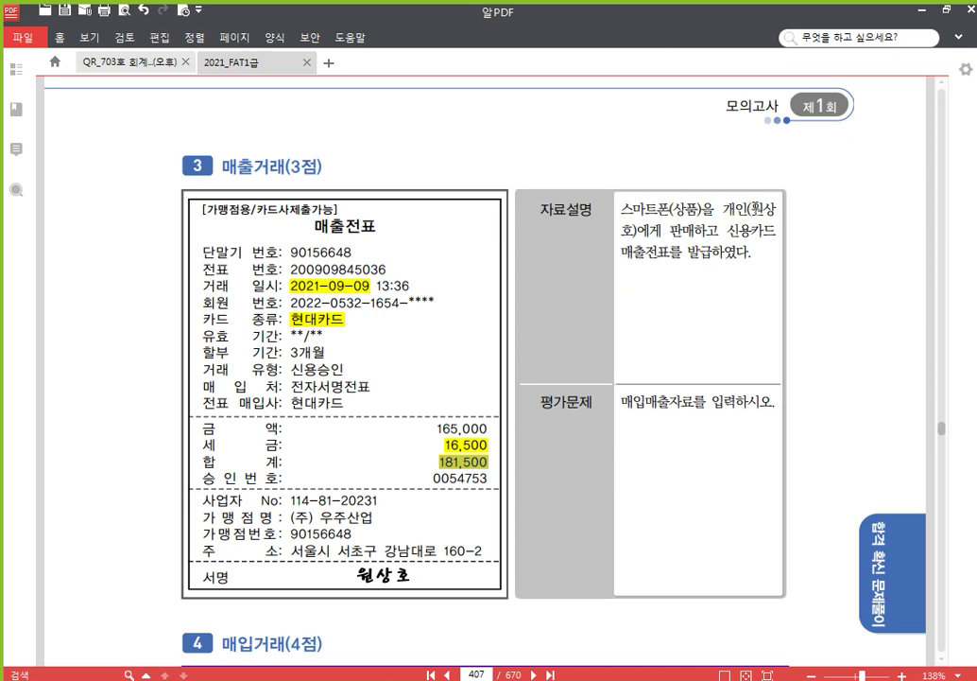
left_click_drag(754, 209, 631, 237)
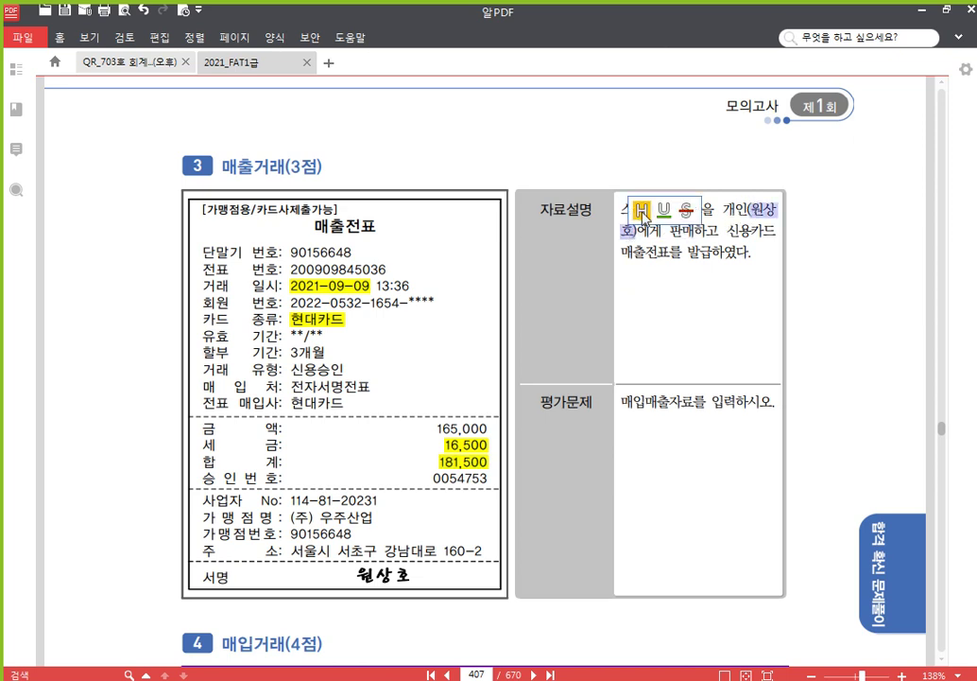
left_click(644, 210)
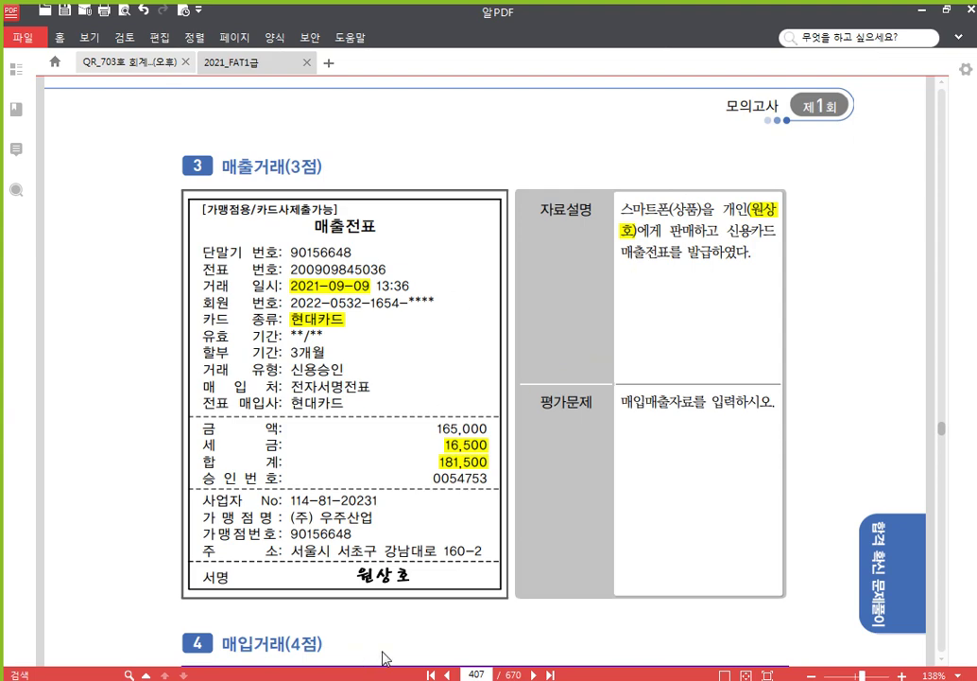
Switch to 매입매출전표입력 and start a sales entry dated September 9 (09월 09일) with 유형 17 (카과).
key("alt+Tab")
left_click(257, 132)
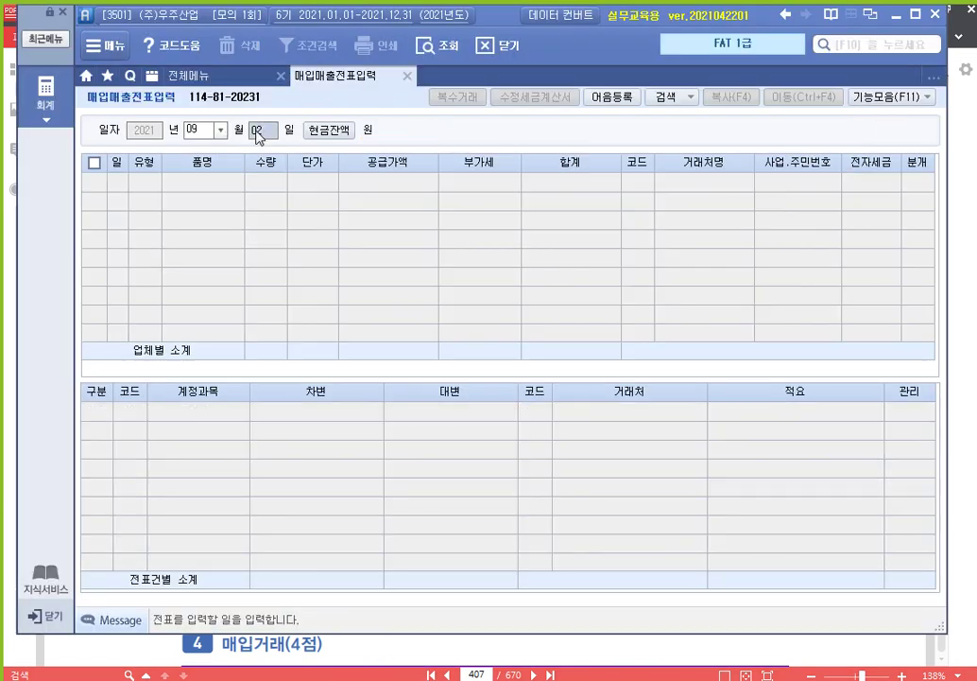
type("09")
key("Return")
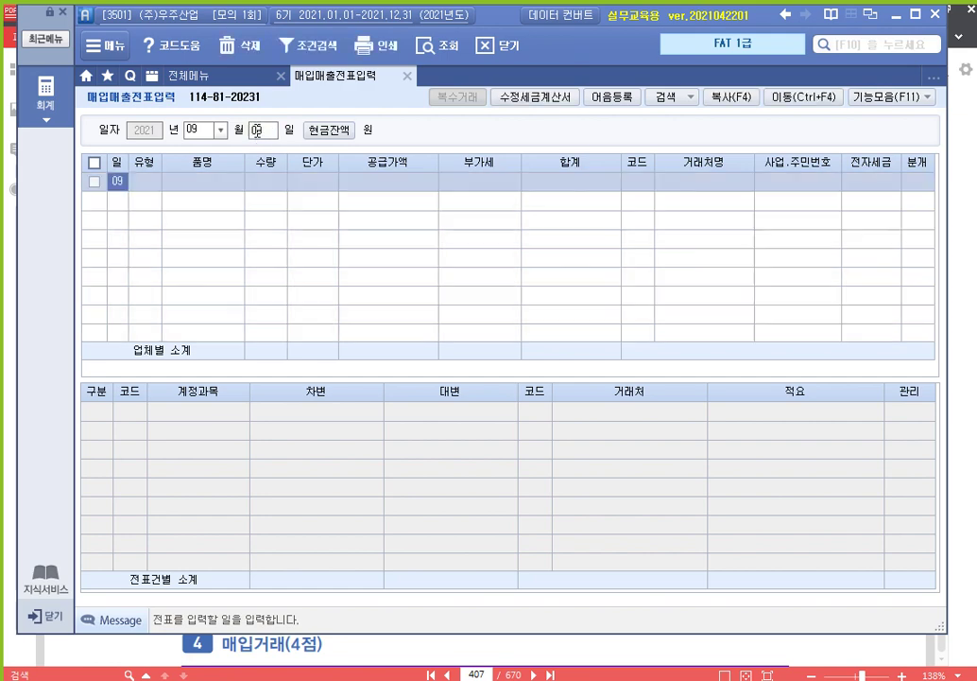
key("Return")
type("17")
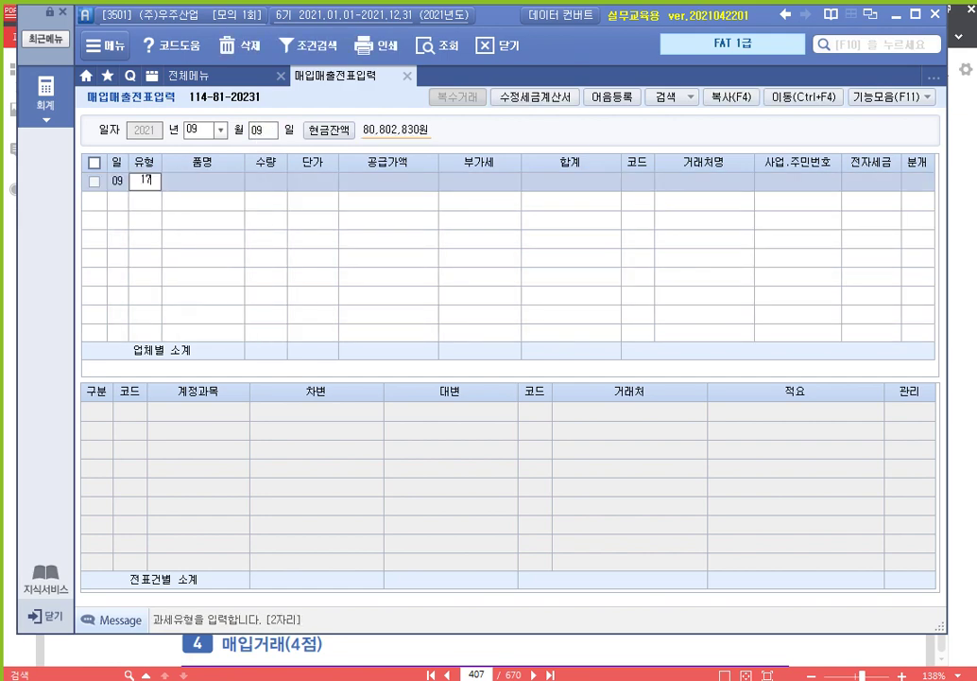
key("Return")
Look up the sales card companies and assign 현대카드사 as the entry's 신용카드사.
key("F2")
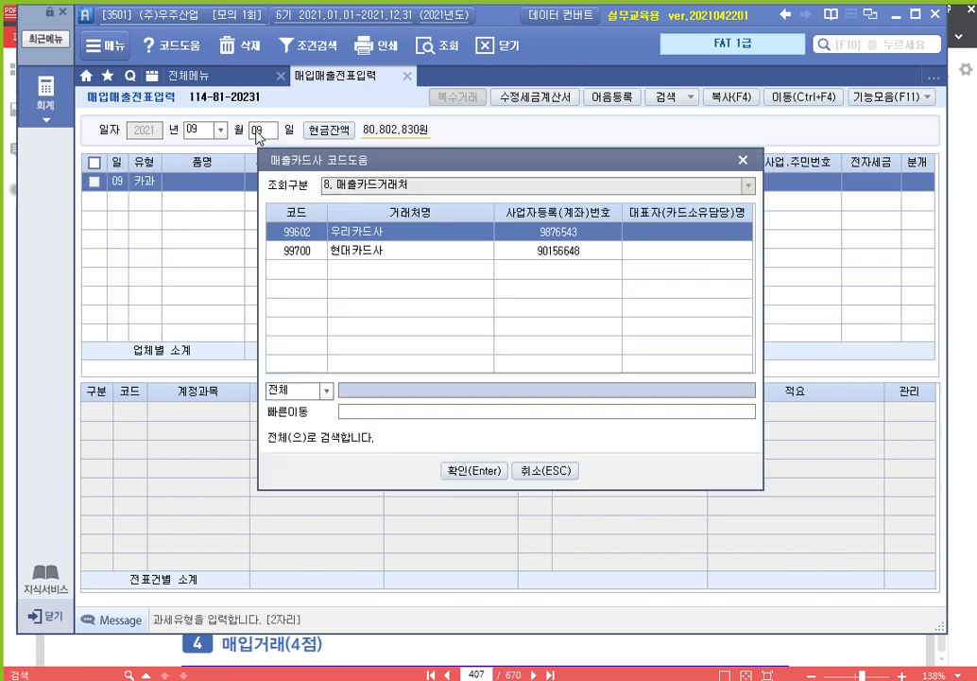
key("Down")
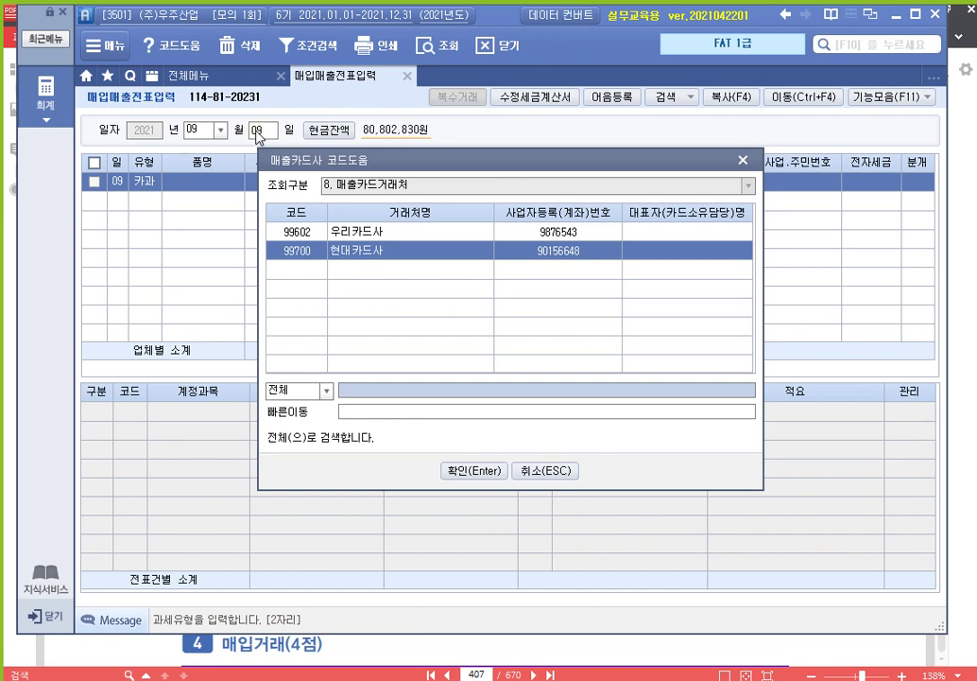
key("Return")
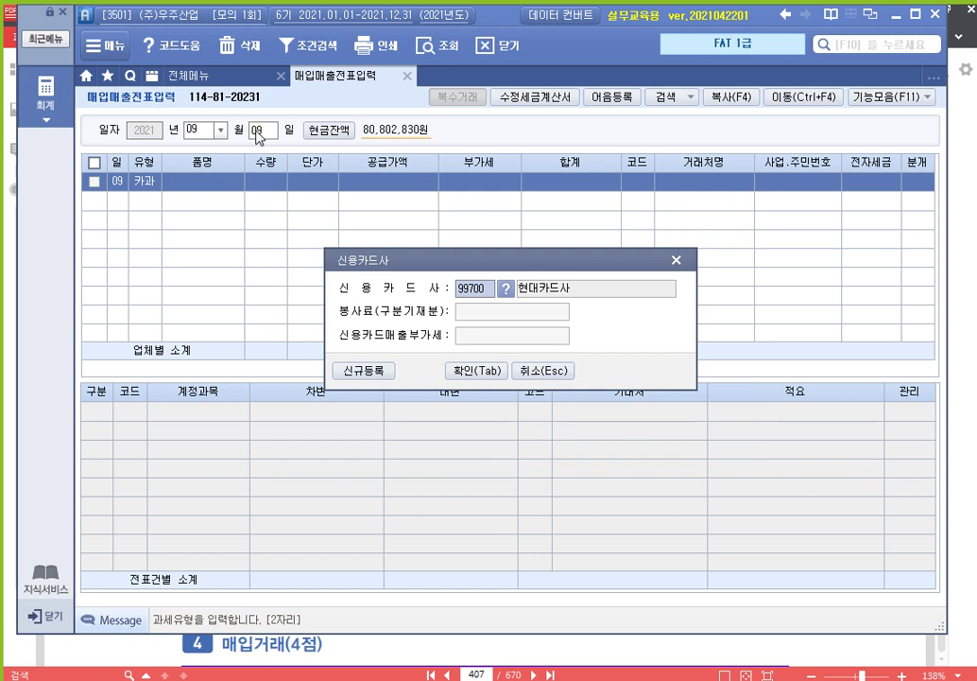
key("Tab")
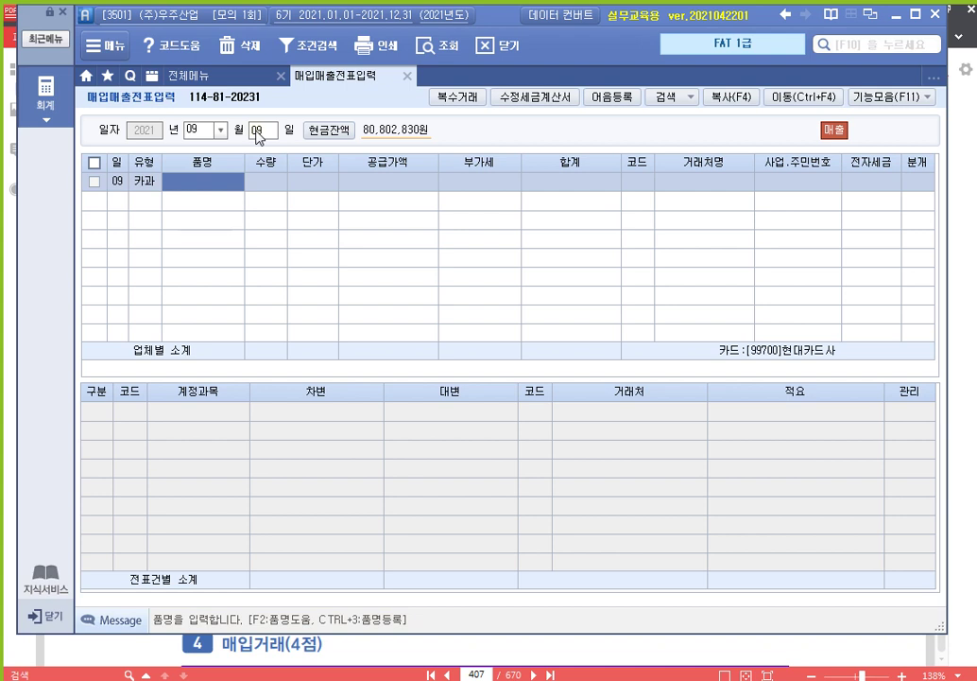
Enter 스마트폰 as the 품명, leave 수량 and 단가 blank, and enter the VAT-inclusive total 181,500 in 공급가액.
type("스마트폰")
key("Return")
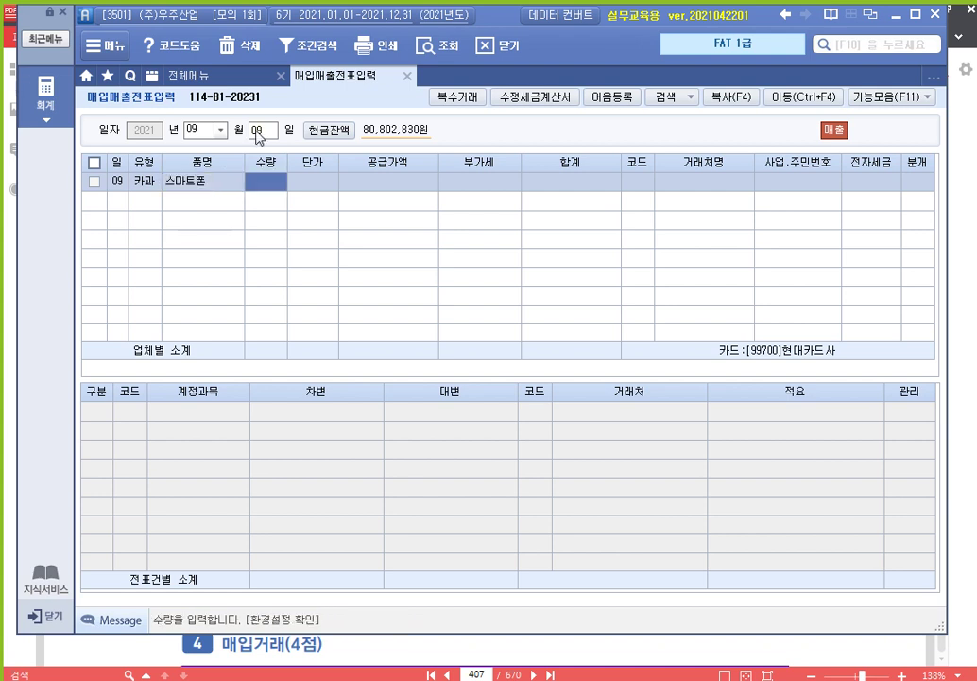
key("Return")
key("Return")
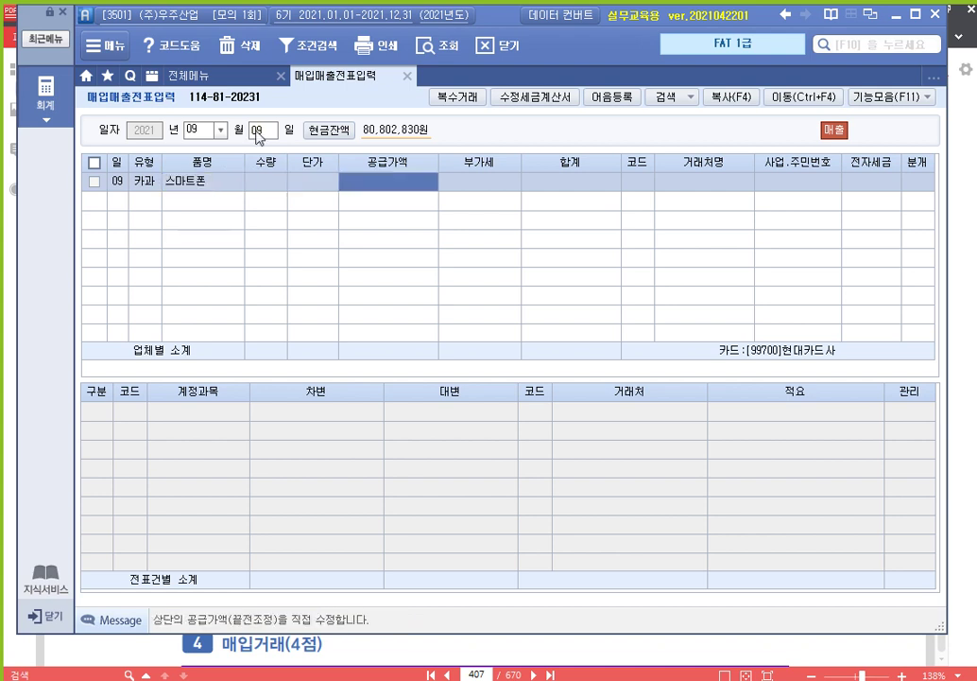
type("18")
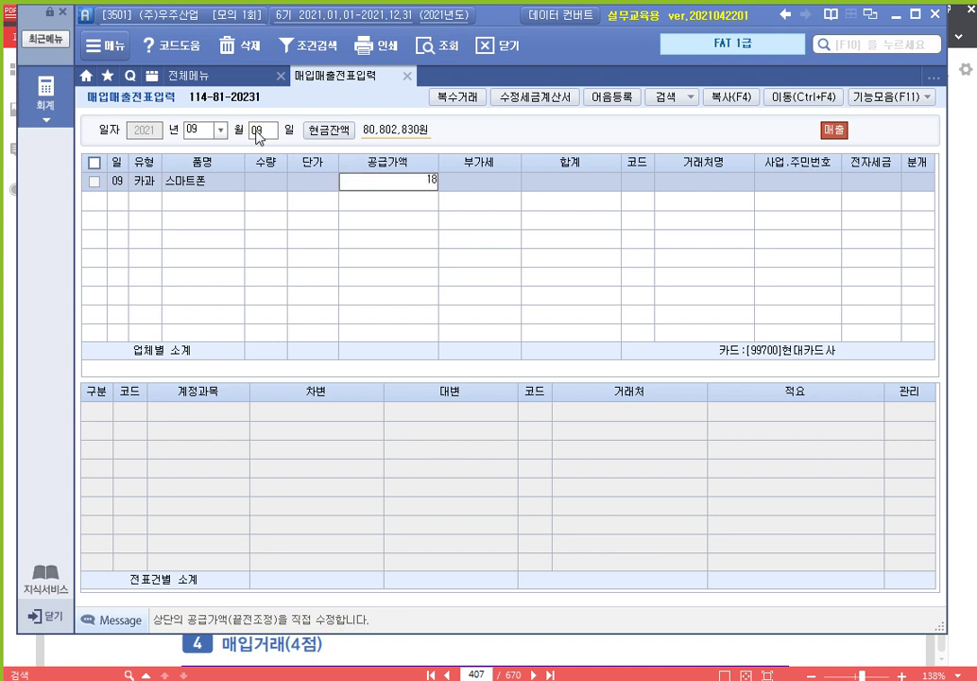
type("1,500")
key("Return")
key("Return")
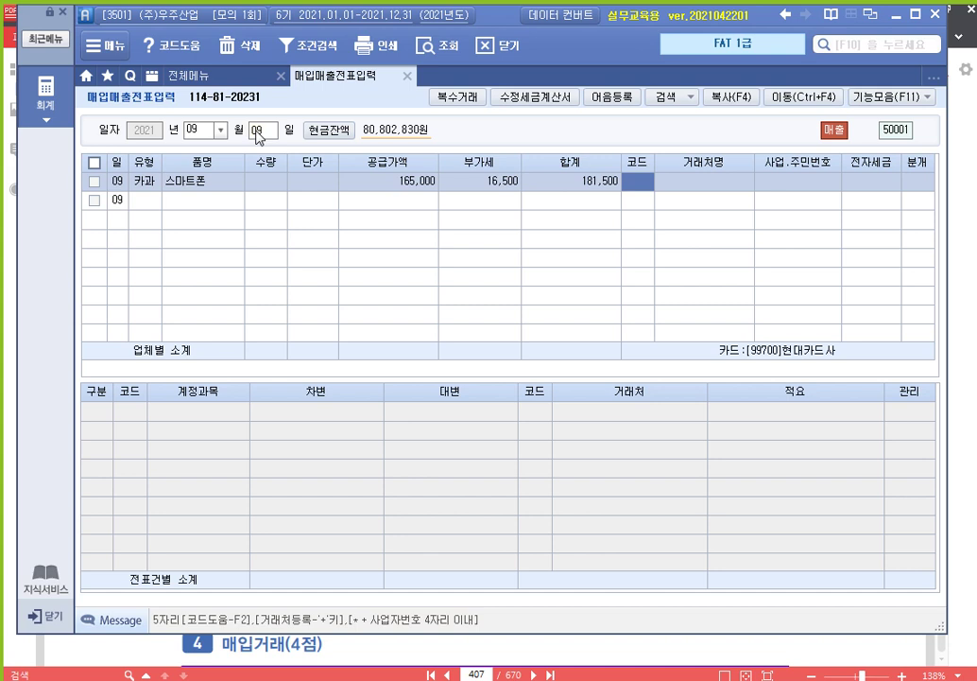
Assign the individual buyer named in question 3 as the entry's trading partner and leave 전자세금 blank.
type("원상")
key("Return")
key("Return")
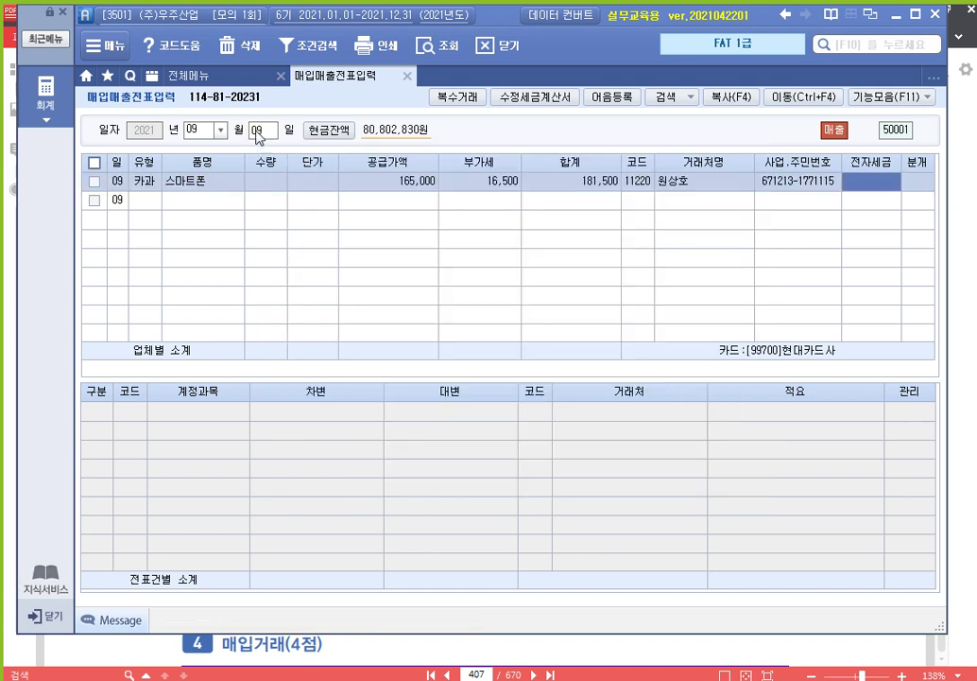
key("Return")
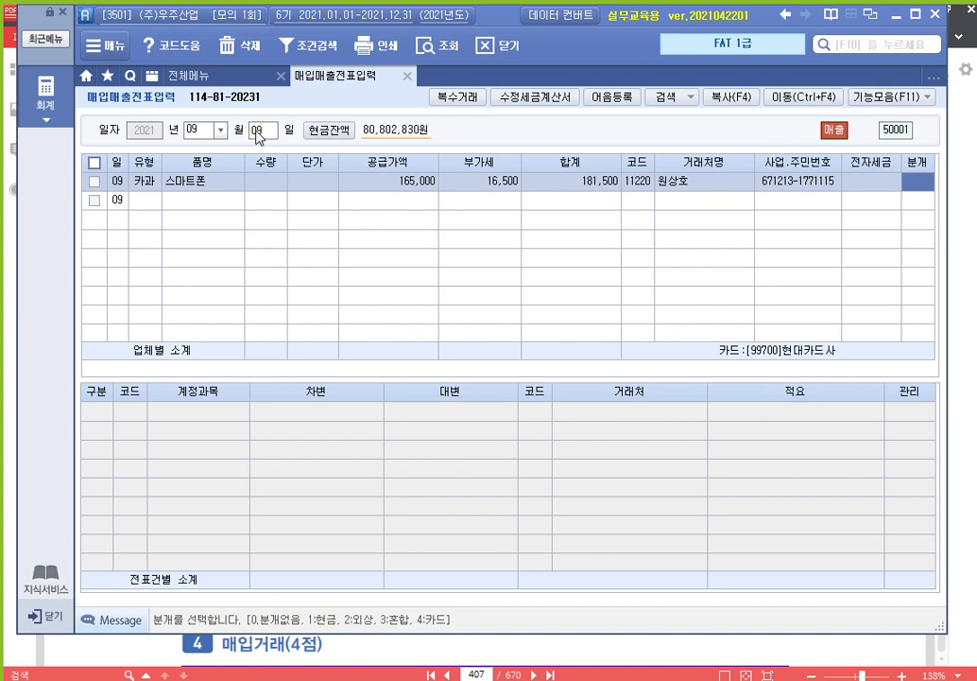
Set the smartphone sale's 분개 to 4 (카드) and accept the generated journal lines.
type("4")
key("Return")
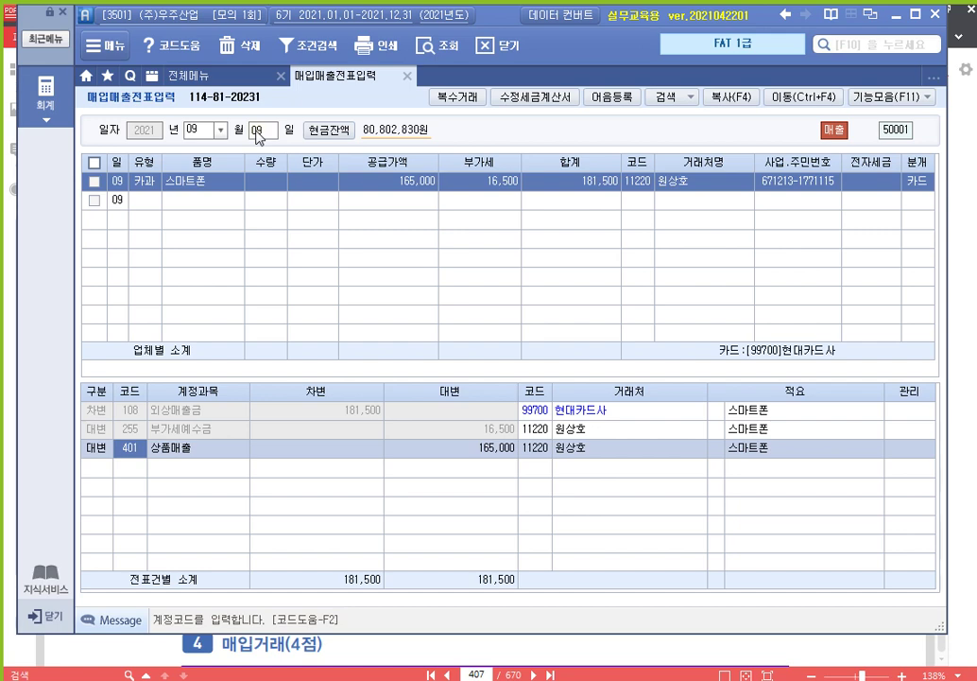
key("Return")
key("Return")
key("Return")
key("Return")
key("Up")
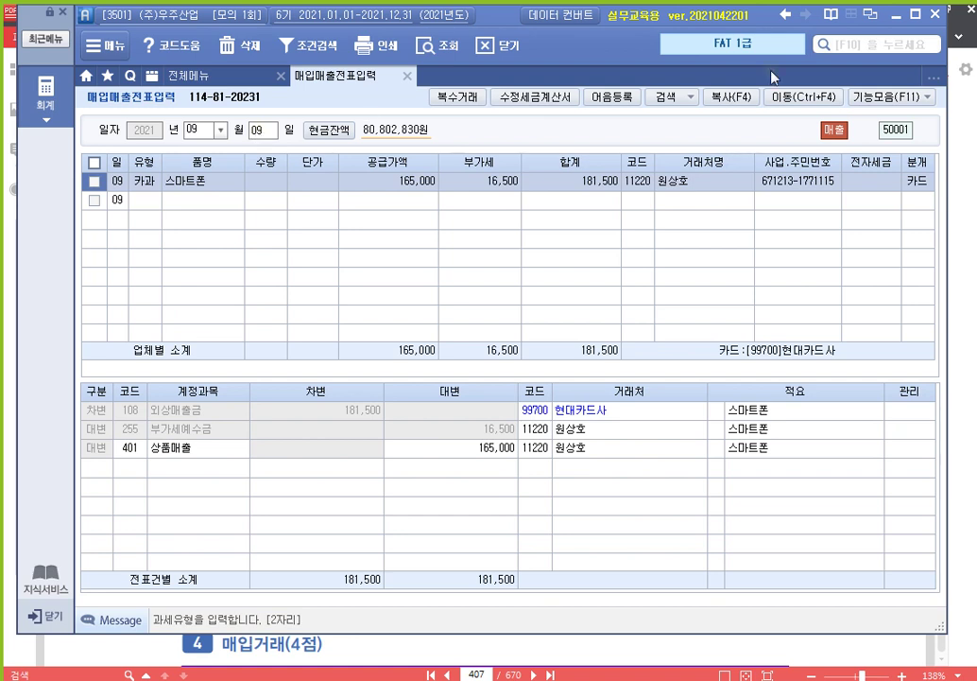
left_click(917, 182)
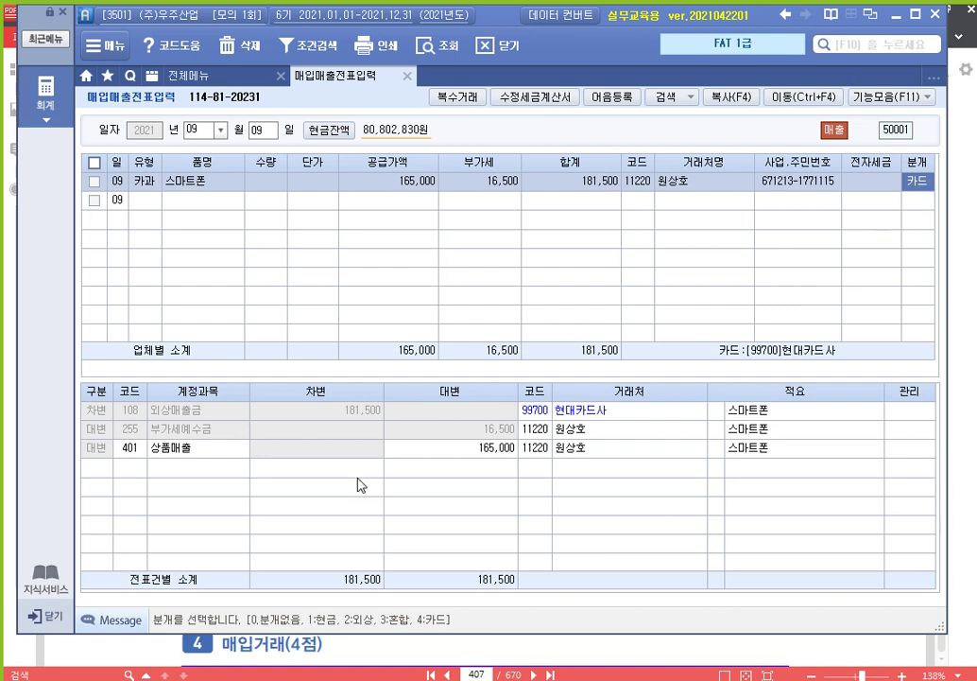
key("Return")
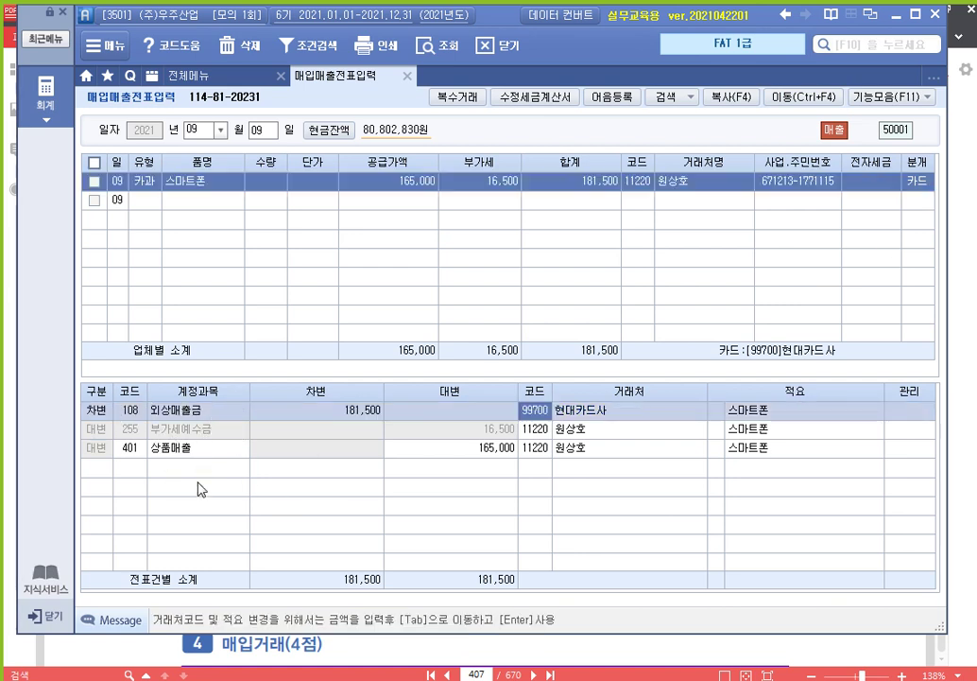
Switch to the 알PDF exam document and read question 4 매입거래, covering its 전자세금계산서 and the 자료설명 on the next page.
left_click(960, 283)
scroll(489, 442, "down", 2)
scroll(473, 437, "down", 4)
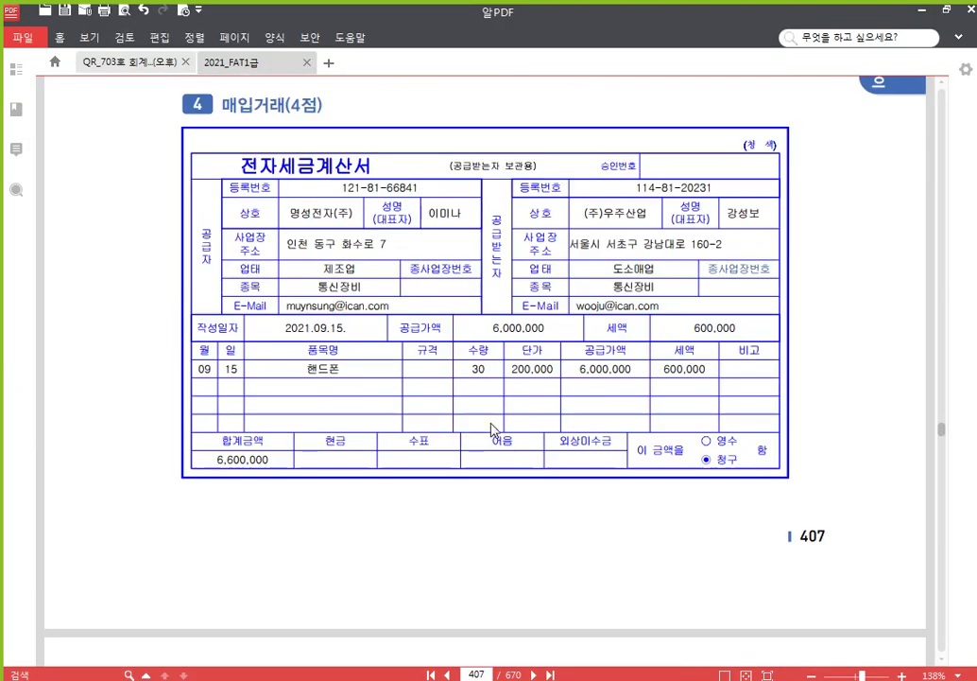
scroll(416, 433, "up", 1)
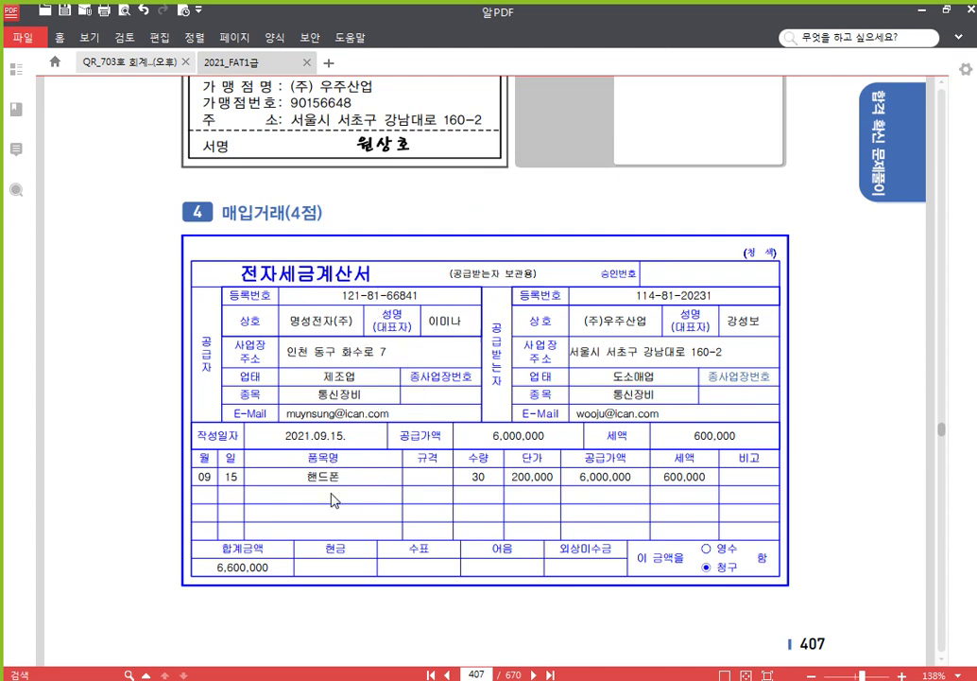
scroll(376, 459, "down", 10)
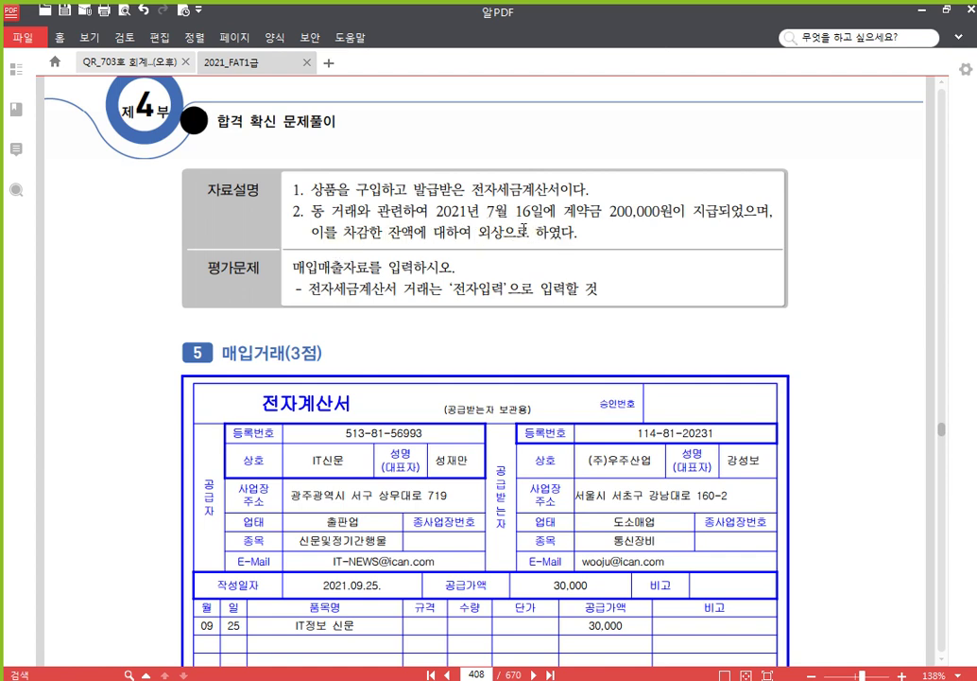
scroll(524, 228, "up", 5)
scroll(629, 440, "down", 2)
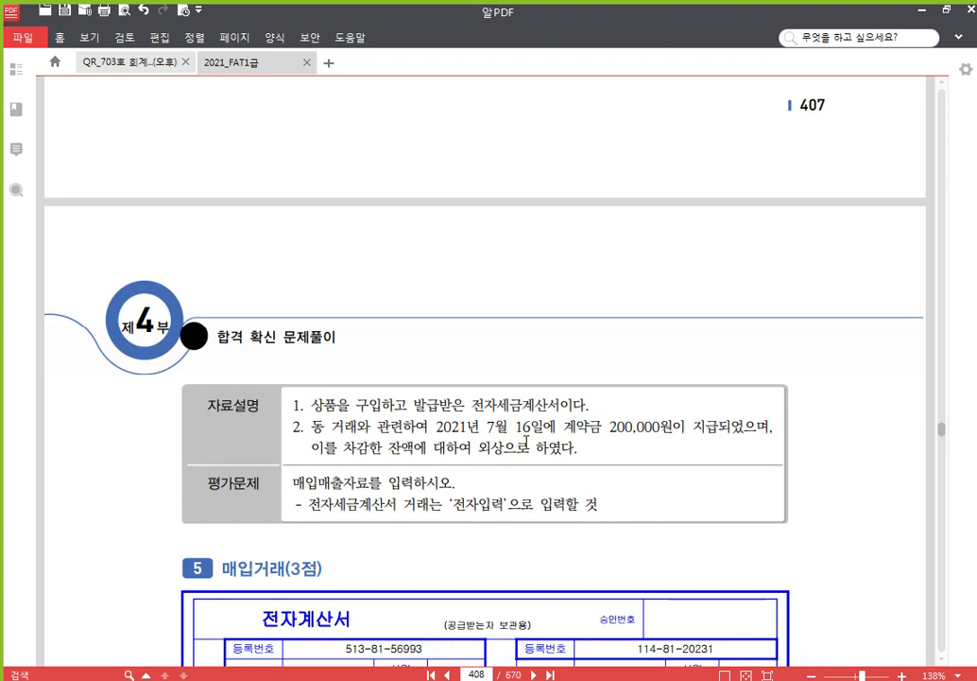
scroll(293, 428, "up", 5)
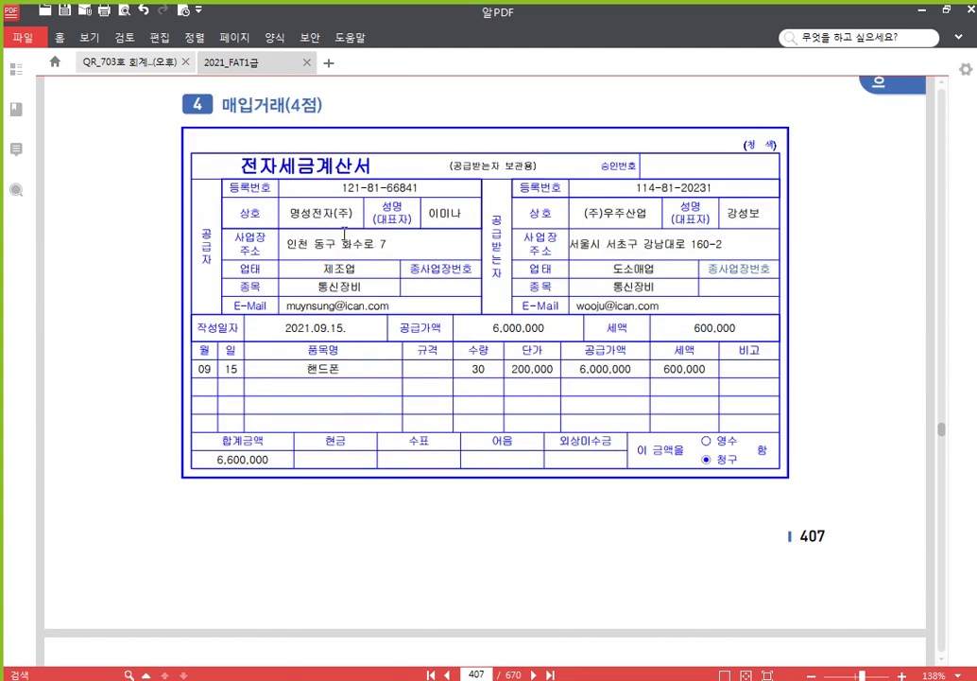
Switch back to 매입매출전표입력 and start a purchase entry dated September 15 with 유형 51 (과세).
key("alt+Tab")
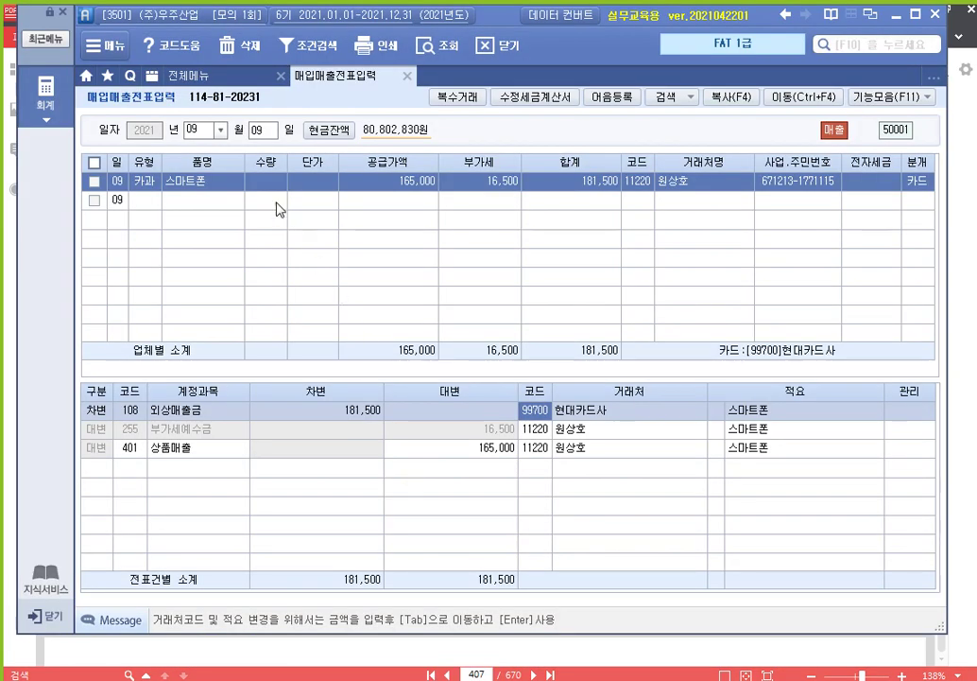
left_click(256, 133)
type("15")
key("Return")
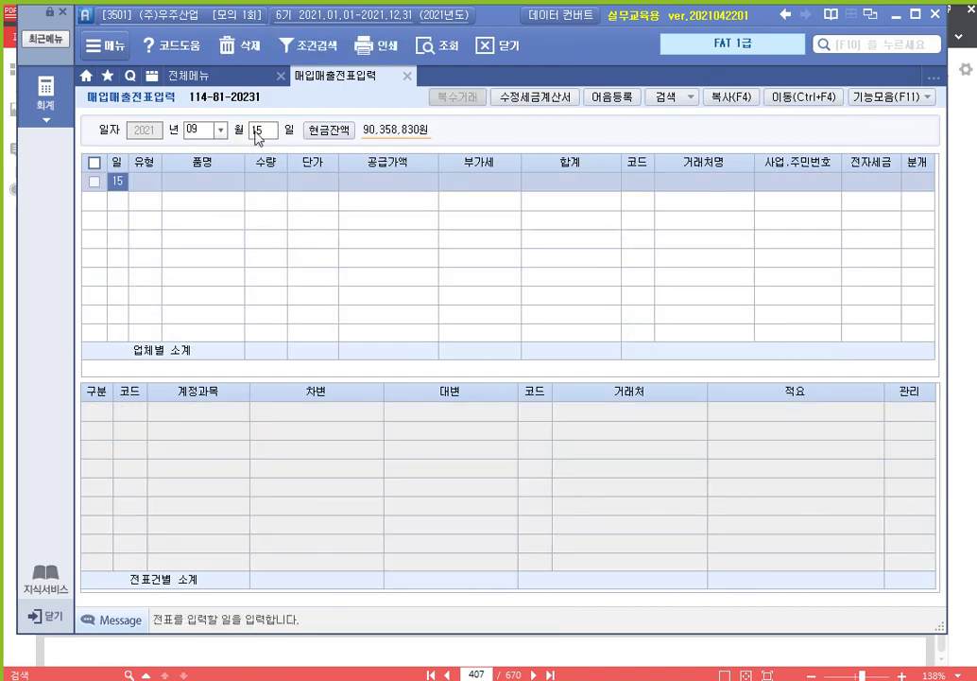
key("Return")
type("51")
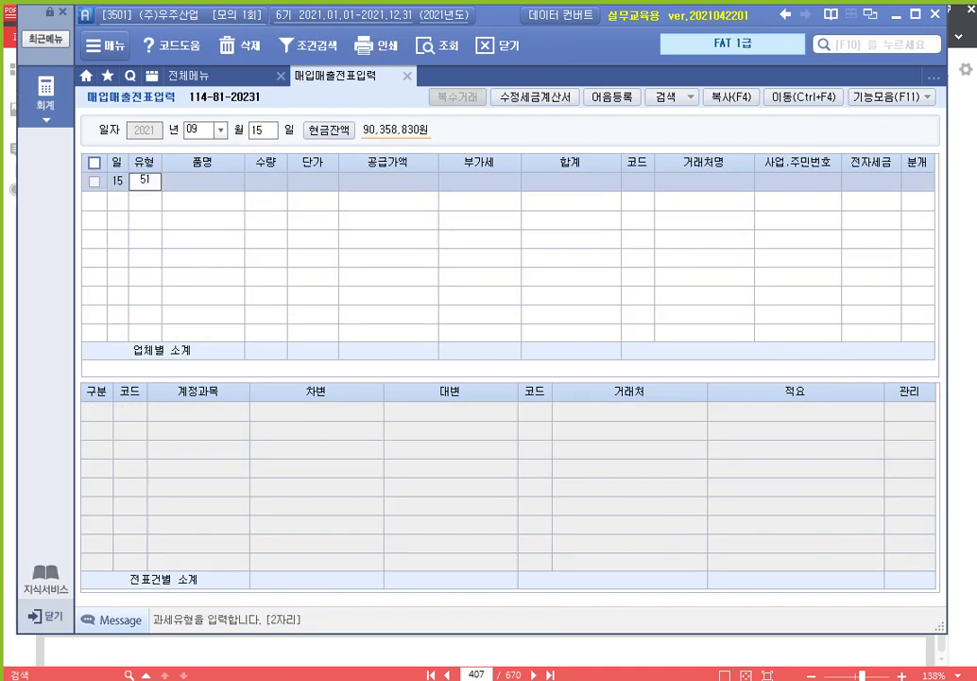
key("Return")
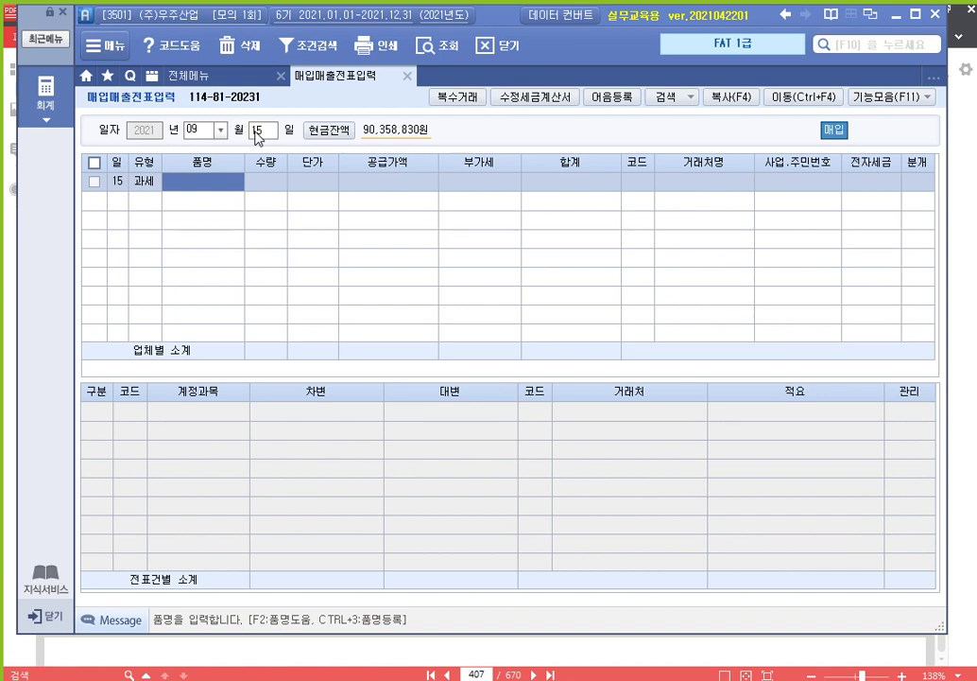
Enter 핸드폰 as the 품명 with 수량 30 and 단가 200,000, and accept the calculated 공급가액 and 부가세.
type("핸드폰")
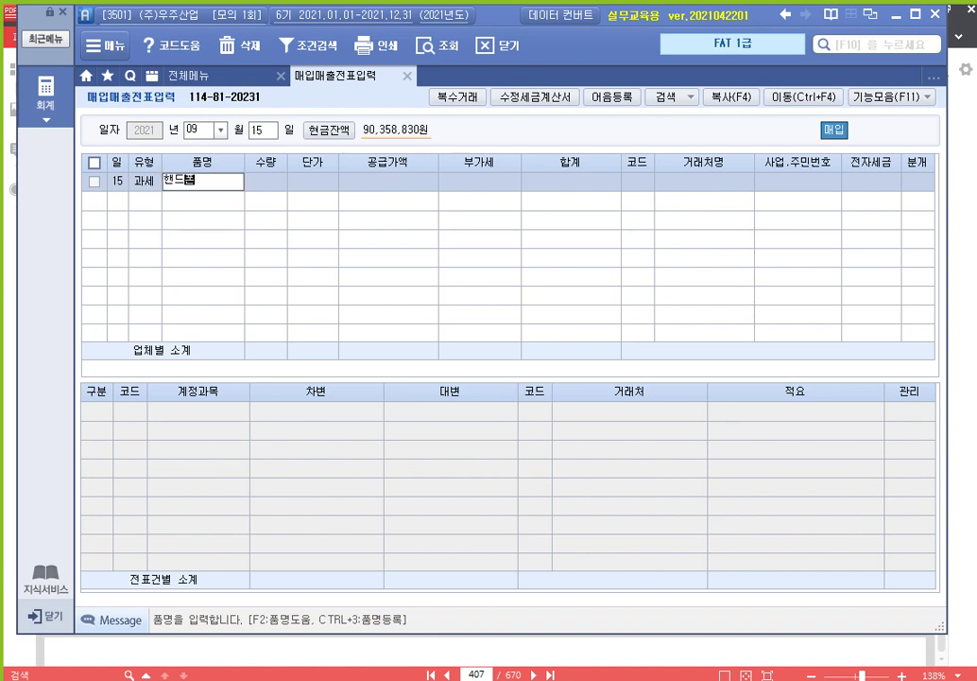
key("Return")
type("30")
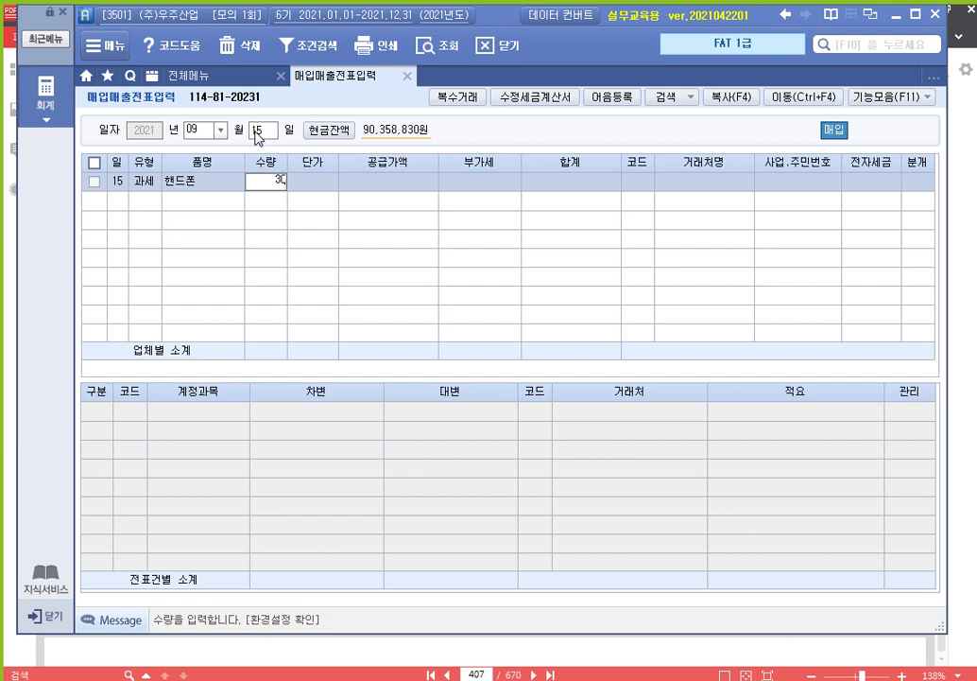
key("Return")
type("200000")
key("Return")
key("Return")
key("Return")
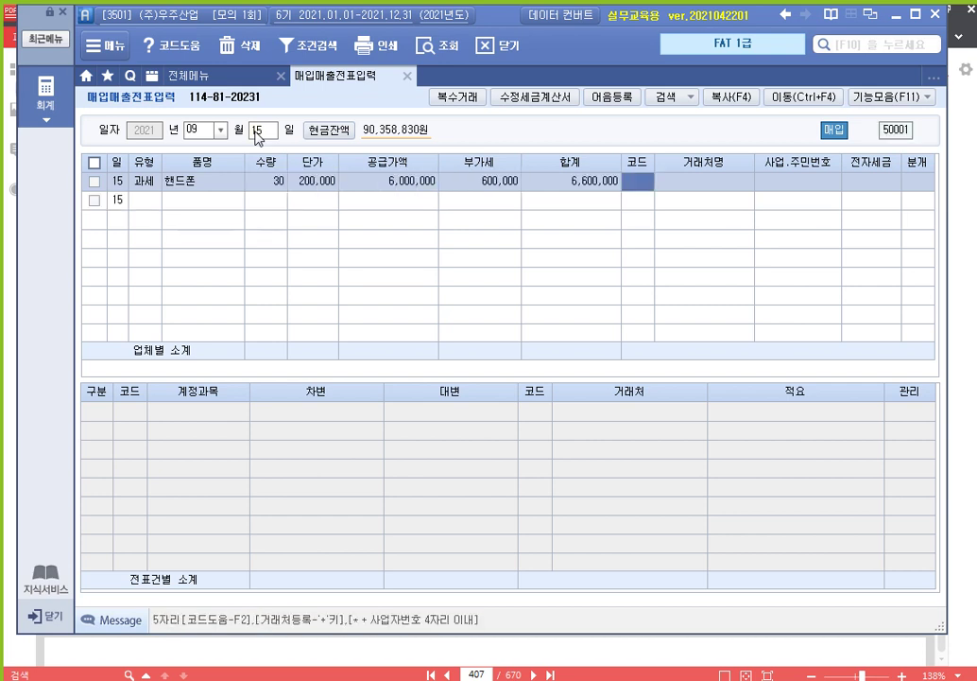
Look up 명성 to assign 명성전자(주) as the trading partner and mark 전자세금 as 전자입력.
type("명성")
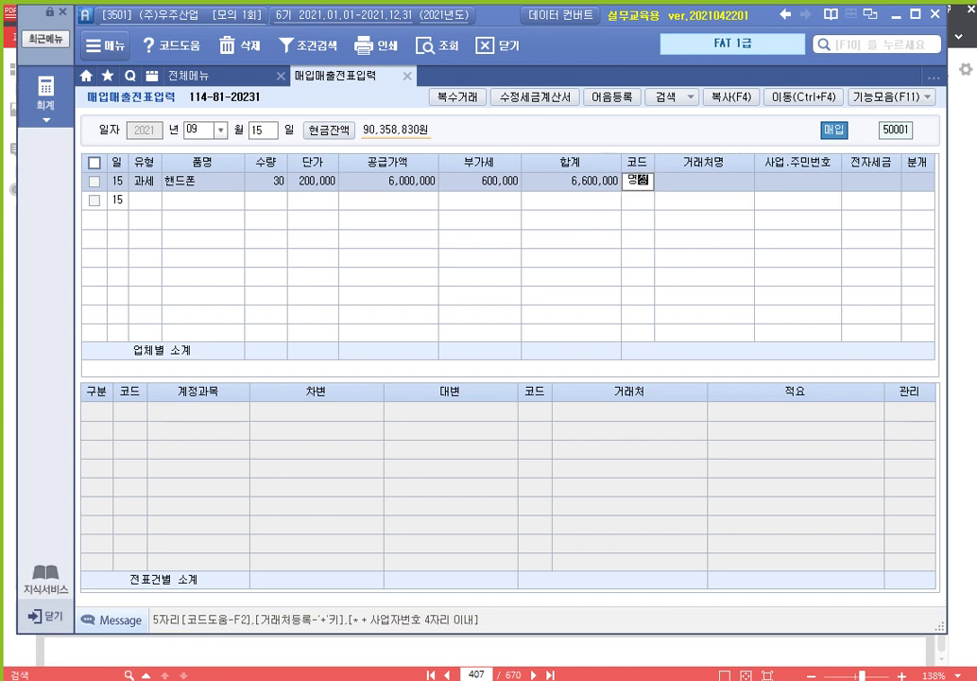
key("Return")
key("Return")
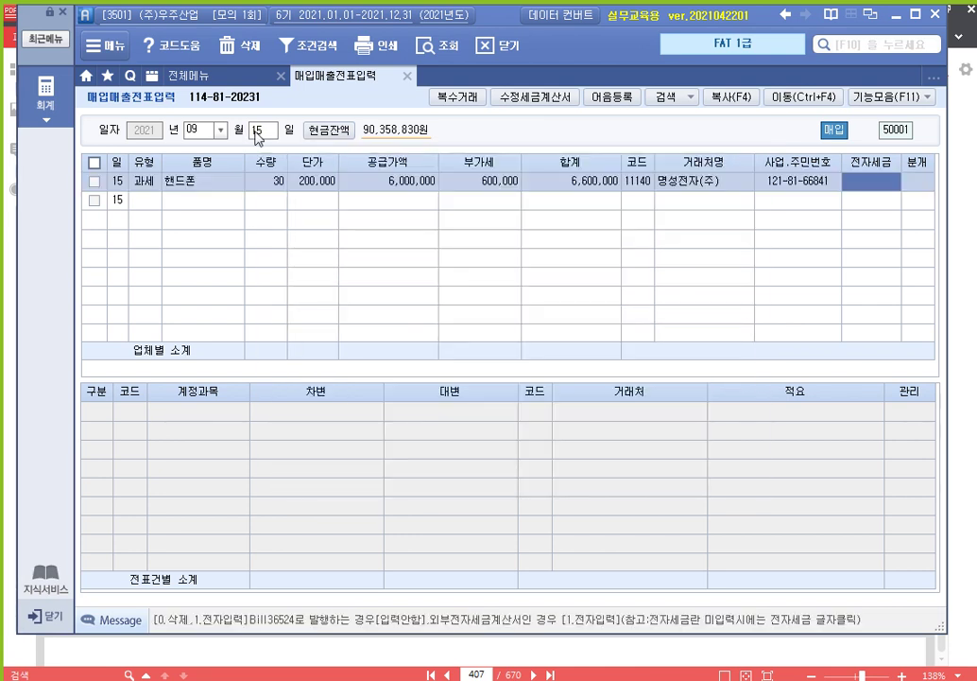
key("1")
key("Return")
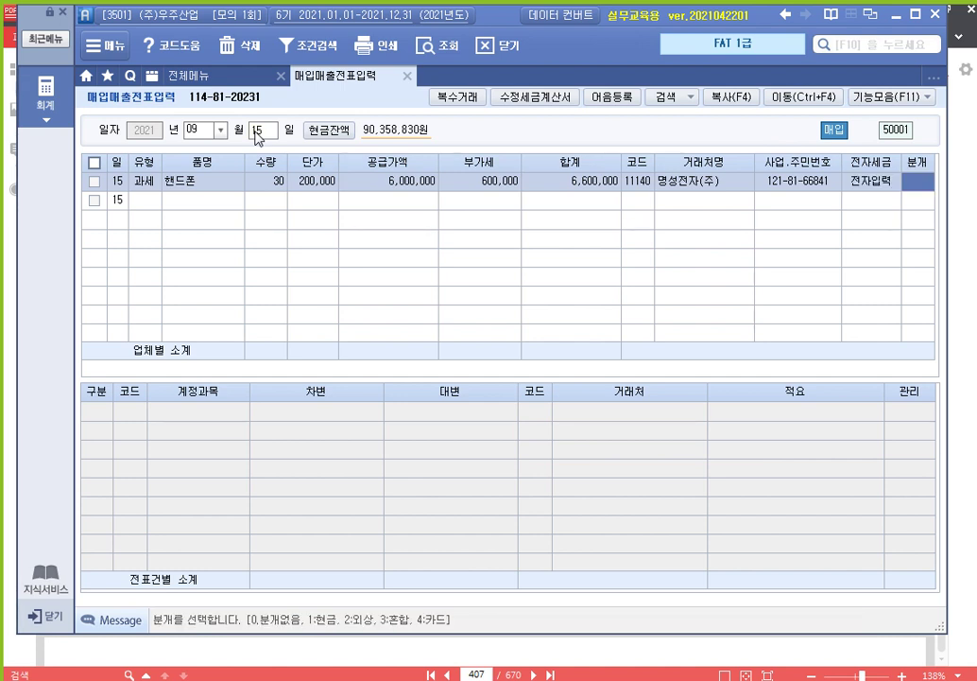
Set the purchase entry's 분개 to 3 (혼합) and accept the generated 상품 debit line.
key("3")
key("Return")
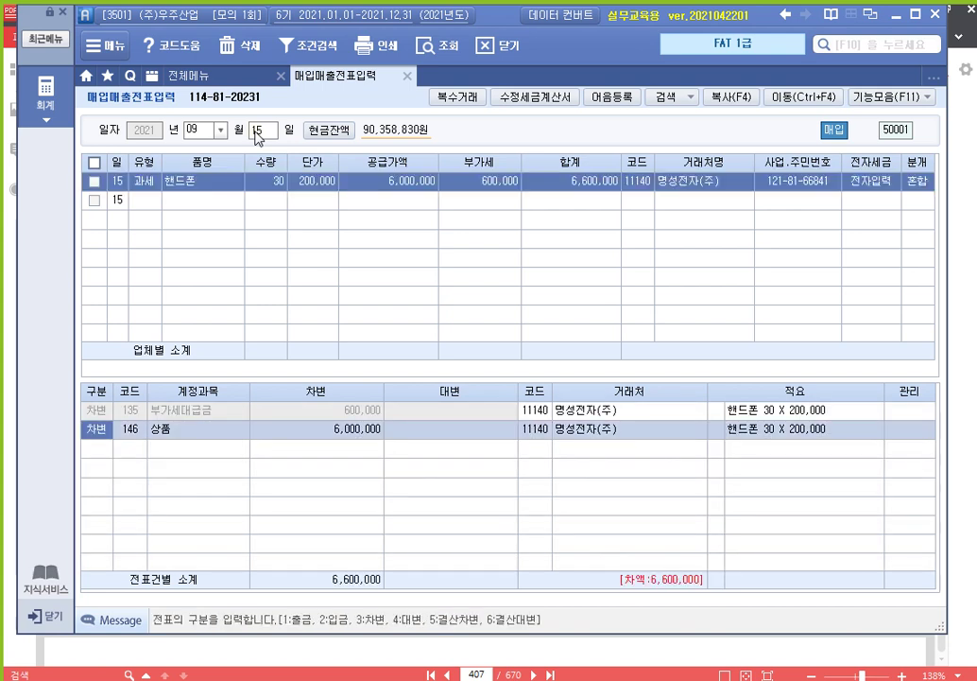
key("Return")
key("Return")
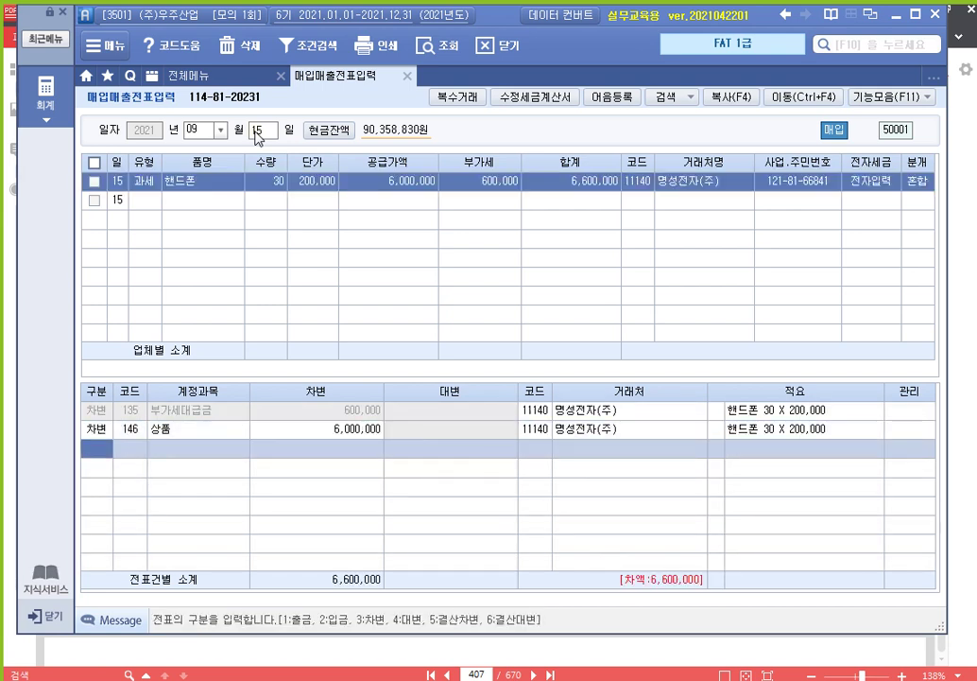
Add a credit line for 선급금 (131) with 200,000 to the 핸드폰 purchase entry.
key("4")
key("Return")
type("선급")
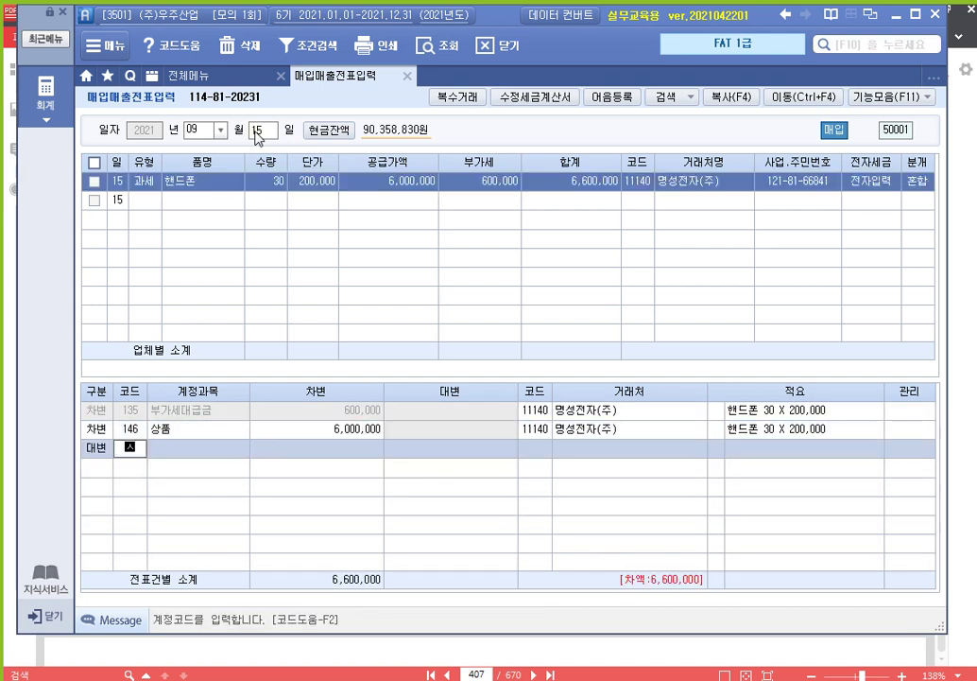
key("Return")
key("Return")
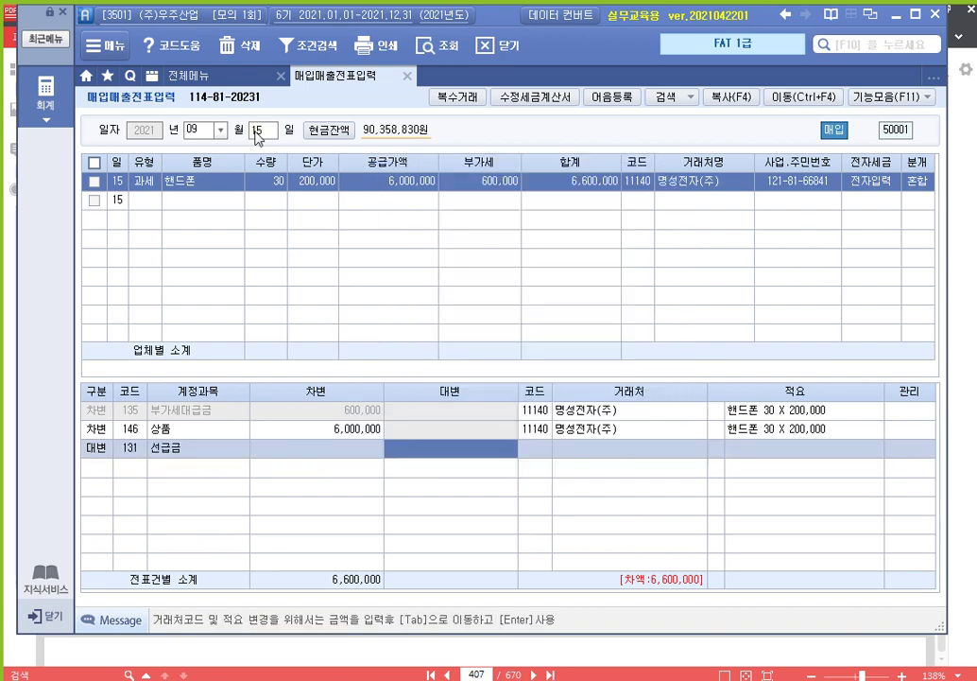
type("2000000")
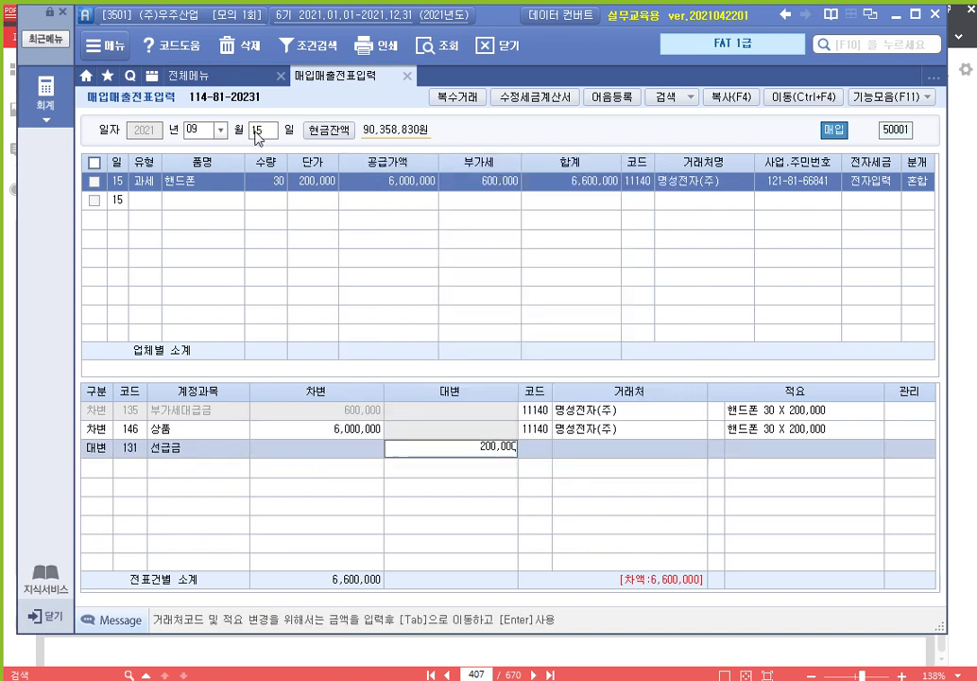
key("Return")
Add a credit line for 외상매입금 (251) with 6,400,000 and finish the September 15 entry.
type("4")
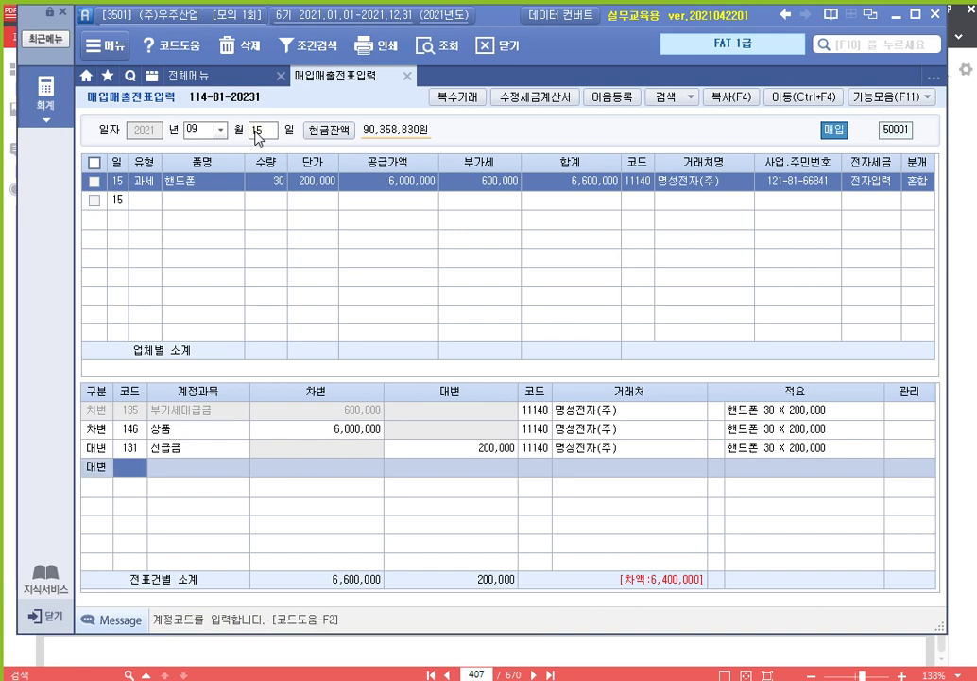
type("251")
key("Return")
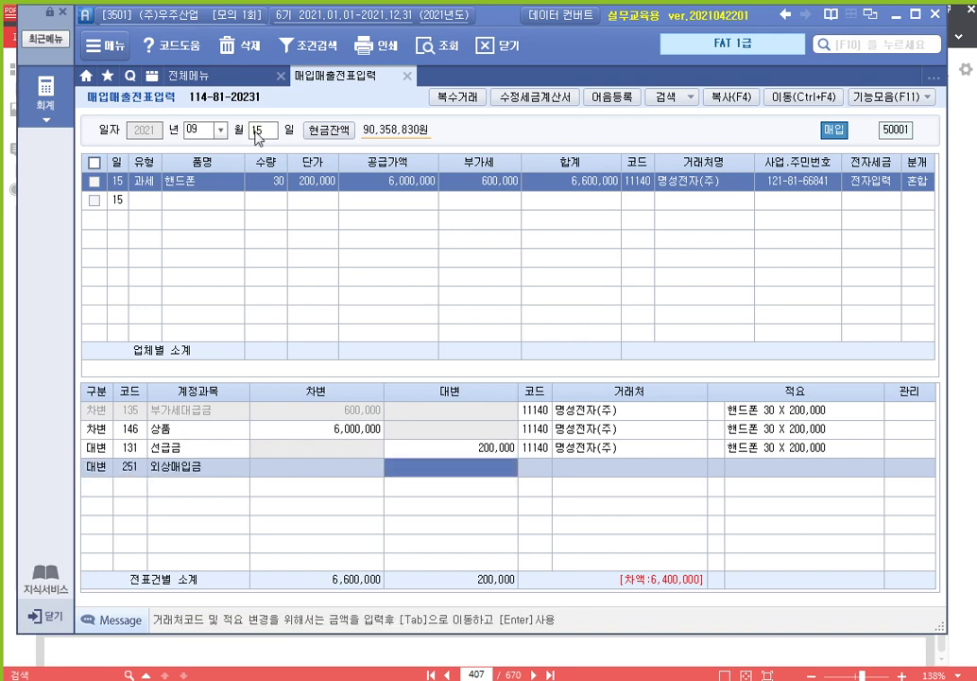
type("6400000")
key("Return")
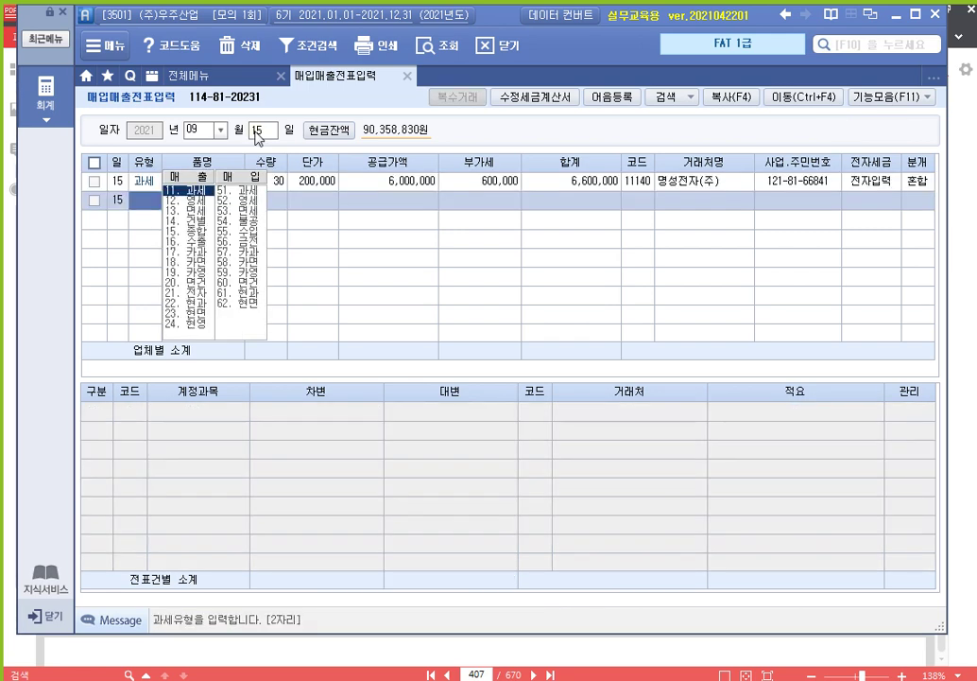
key("Up")
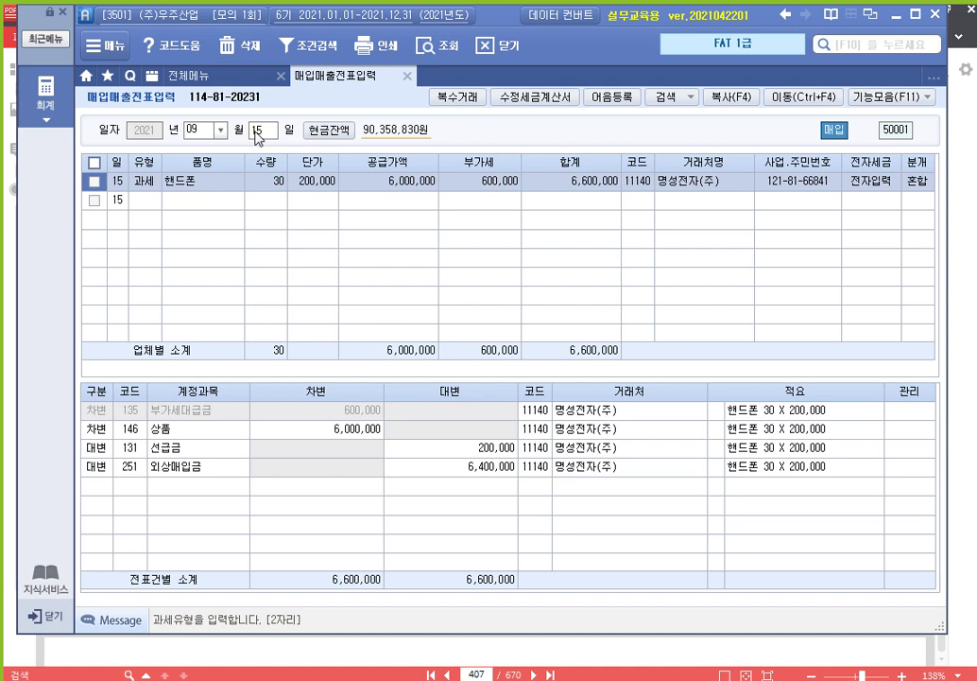
Switch to the exam PDF and read the 전자계산서 and instructions of question 5 (매입거래).
left_click(836, 653)
scroll(661, 529, "down", 5)
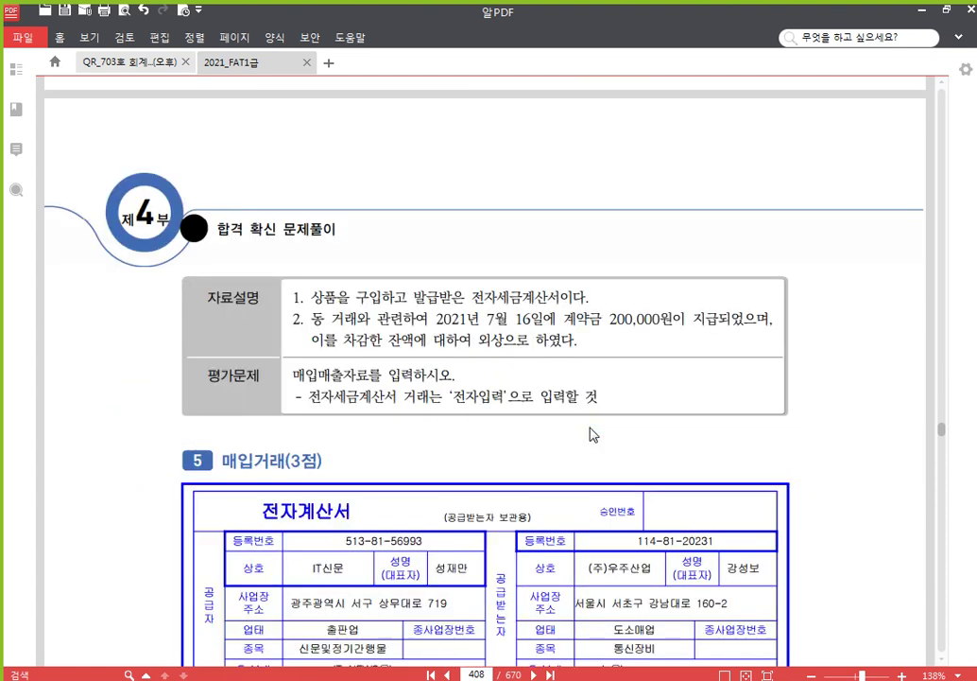
scroll(589, 434, "down", 5)
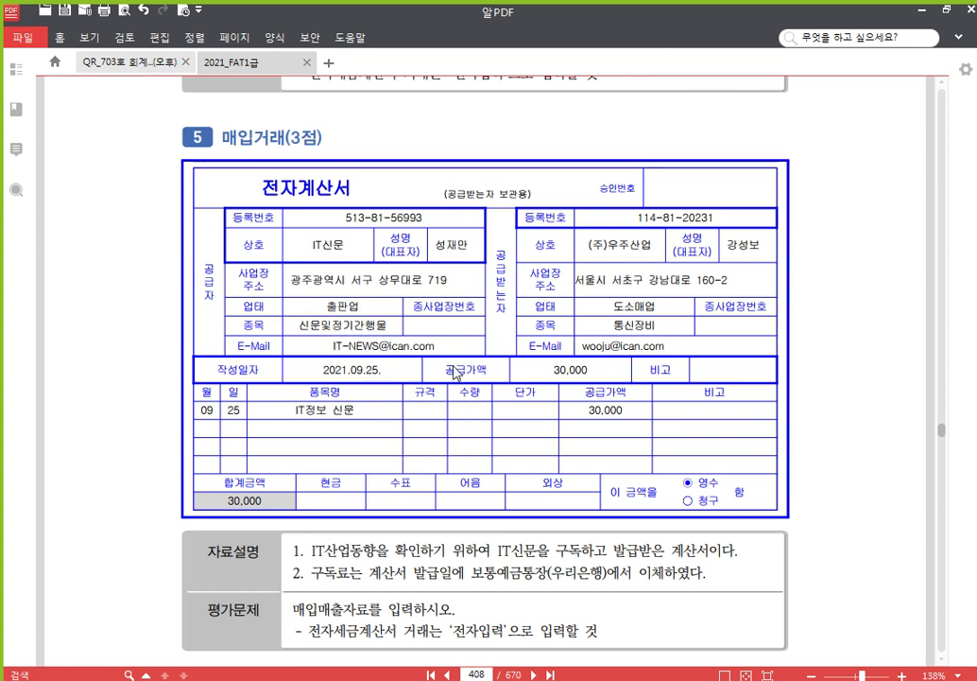
scroll(413, 437, "down", 3)
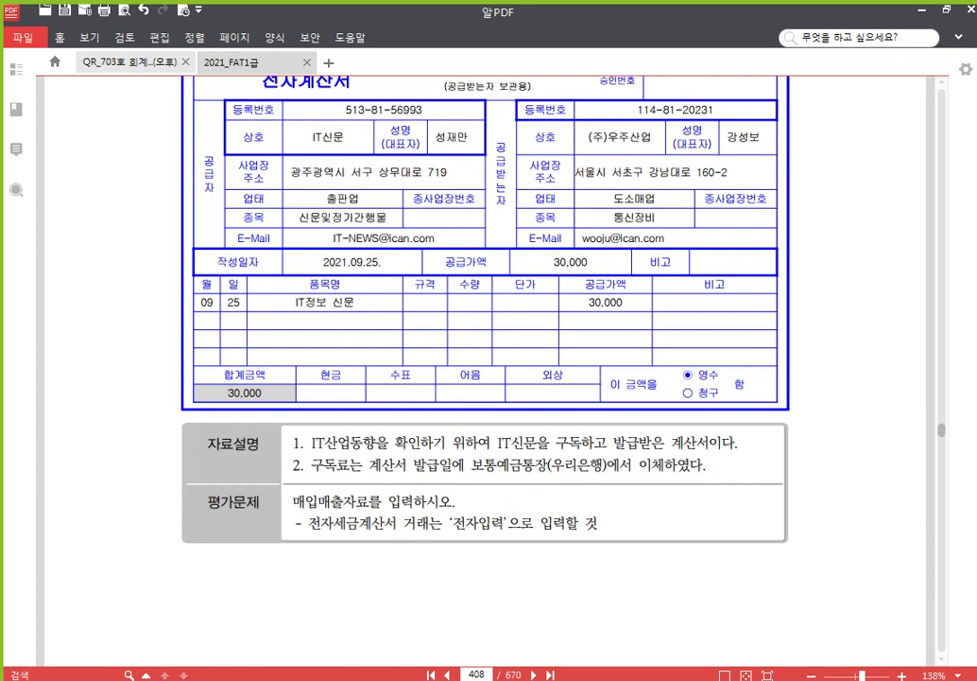
Switch back to 매입매출전표입력 and start a purchase entry dated September 25 with 유형 53 (면세).
key("alt+Tab")
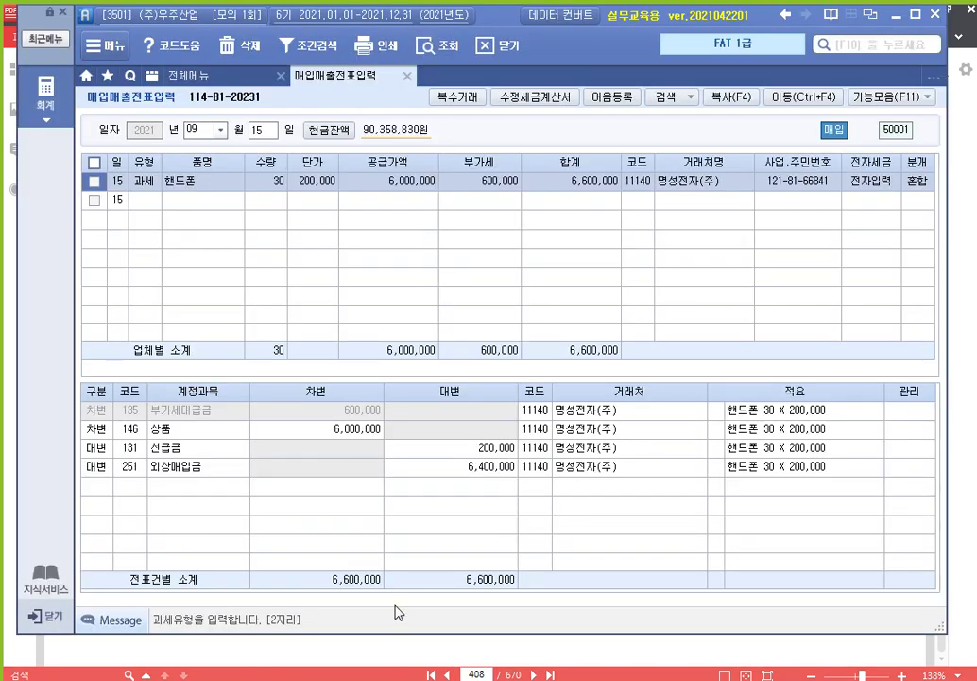
left_click(264, 130)
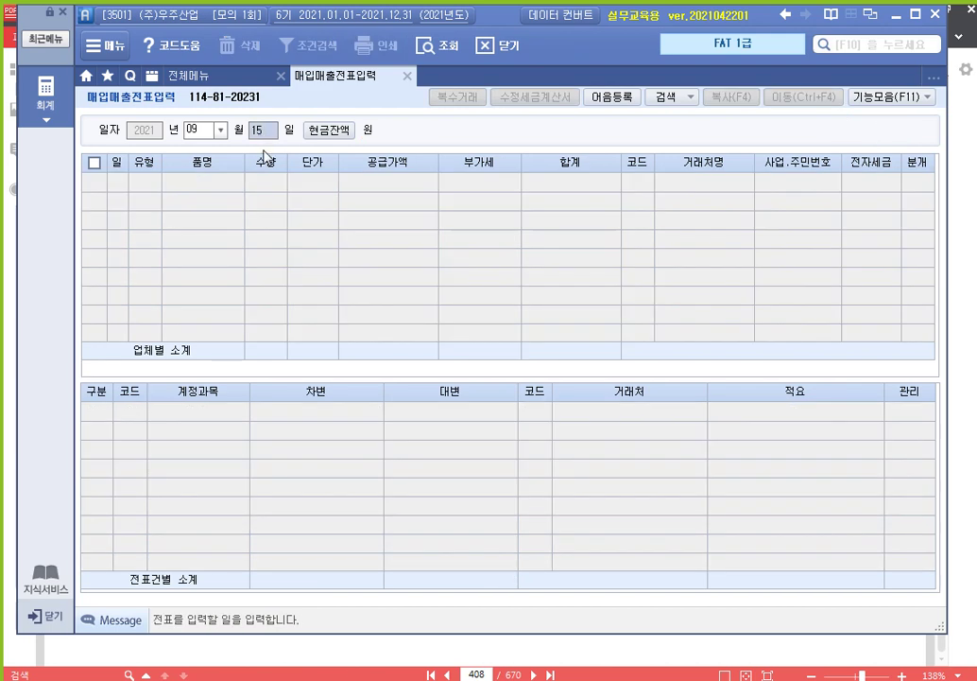
type("25")
key("Return")
key("Return")
type("53")
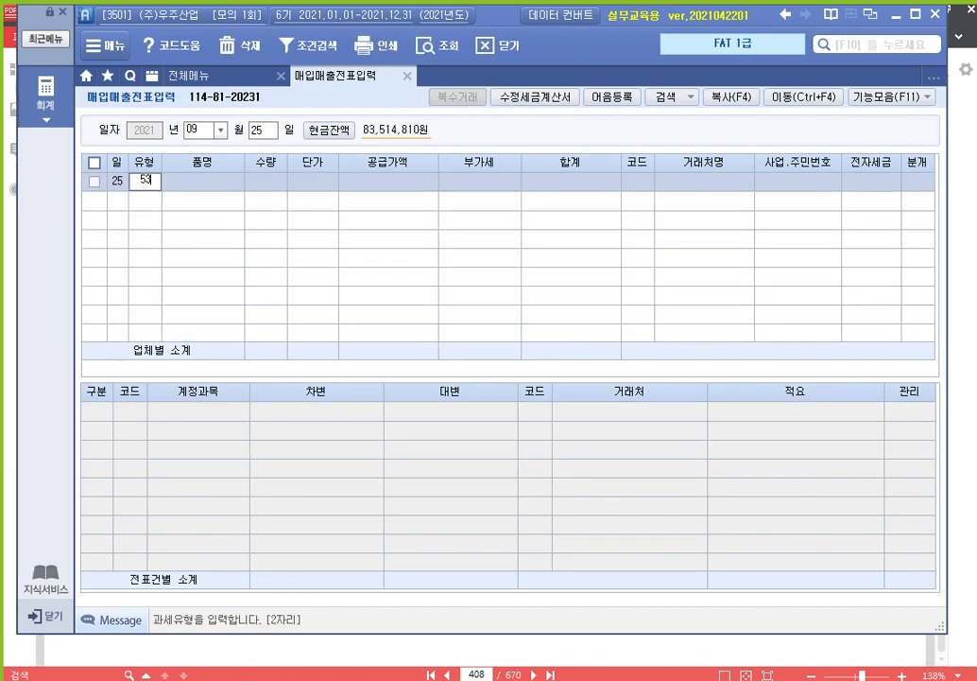
key("Return")
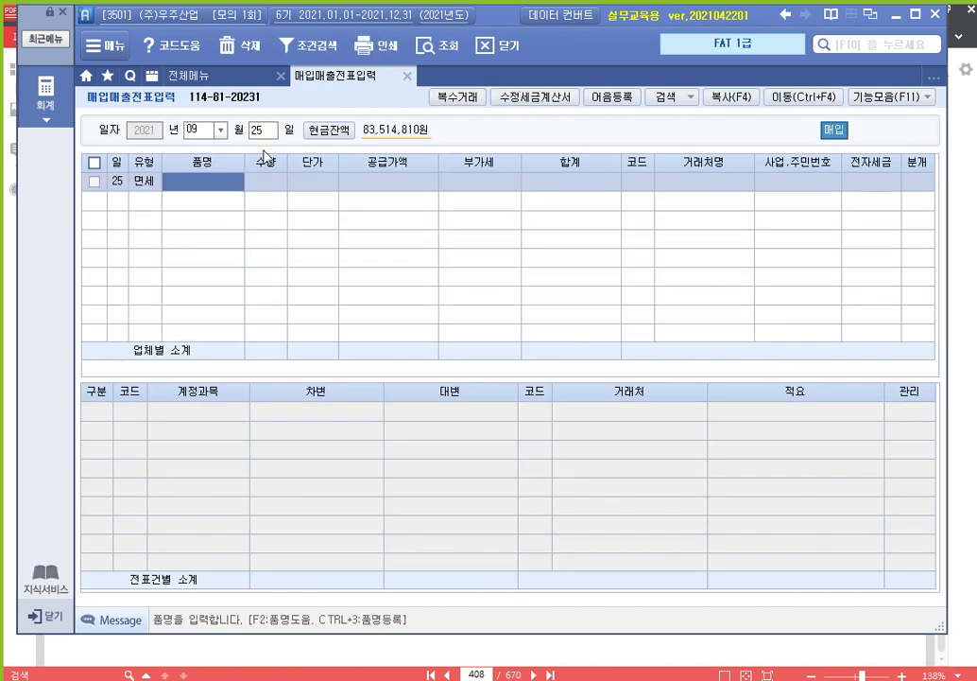
Enter IT정보 신문 as the 품명 with a 공급가액 of 30,000, leaving 수량 and 단가 empty.
type("기")
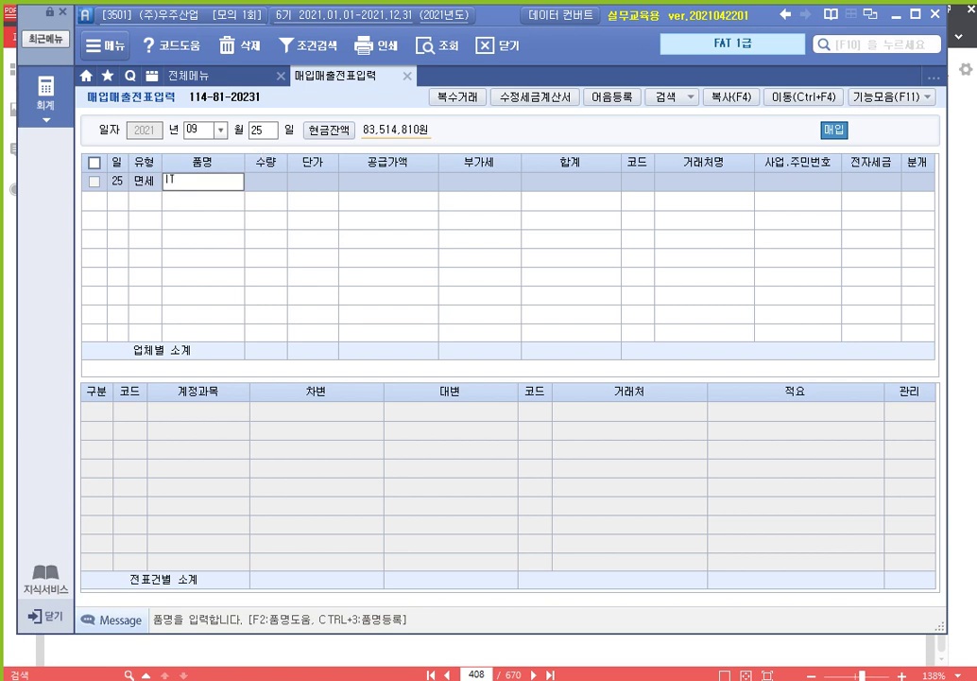
type("T정보 신문")
key("Return")
key("Return")
key("Return")
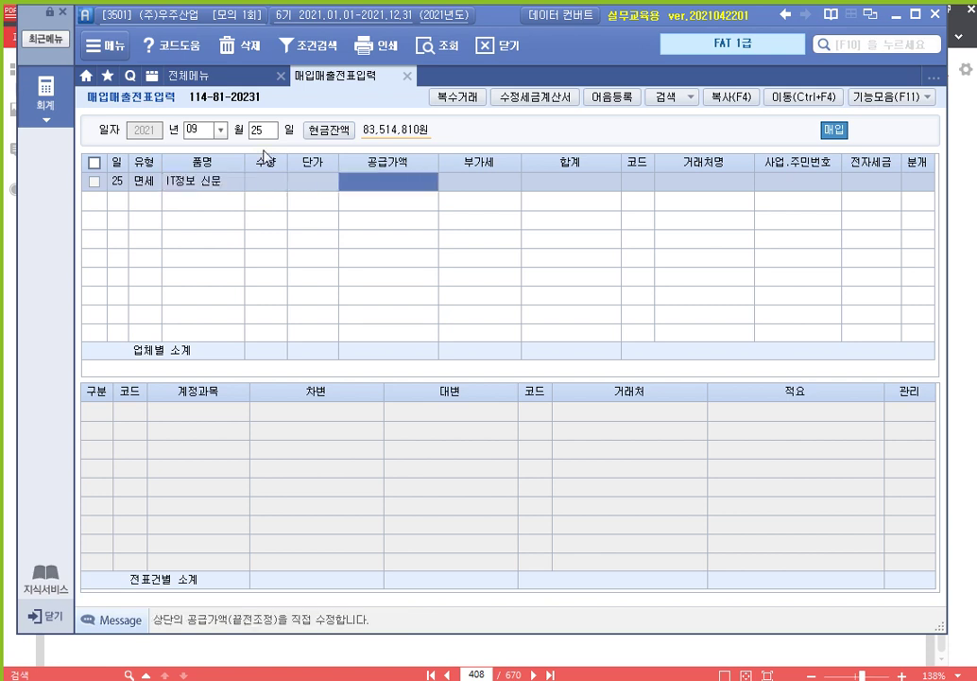
type("300000")
key("Return")
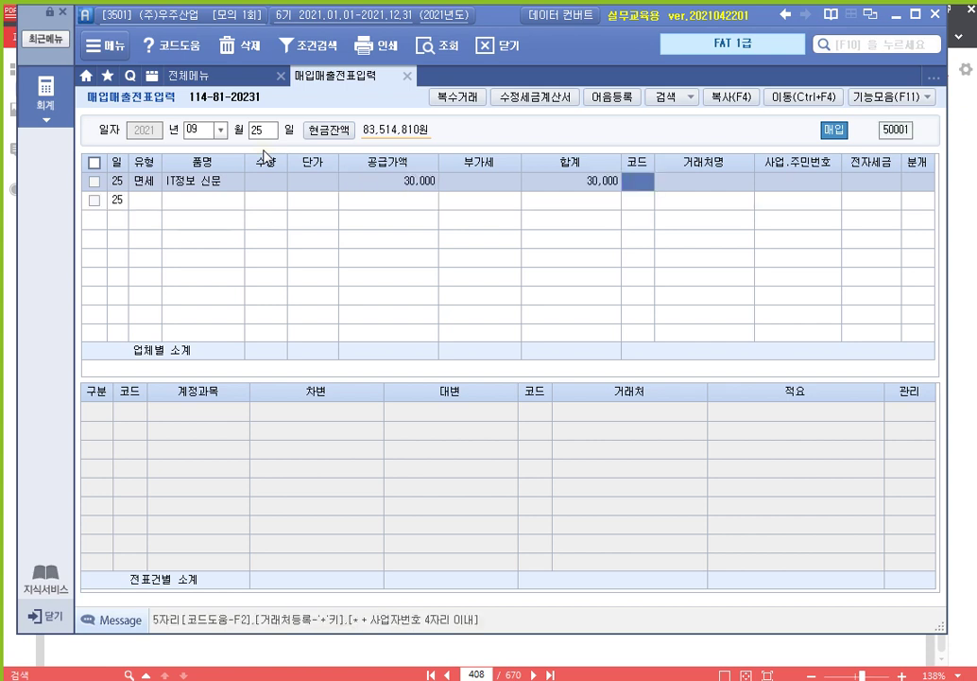
Assign IT신문 as the trading partner from the code lookup and mark 전자세금 as 전자입력.
key("F2")
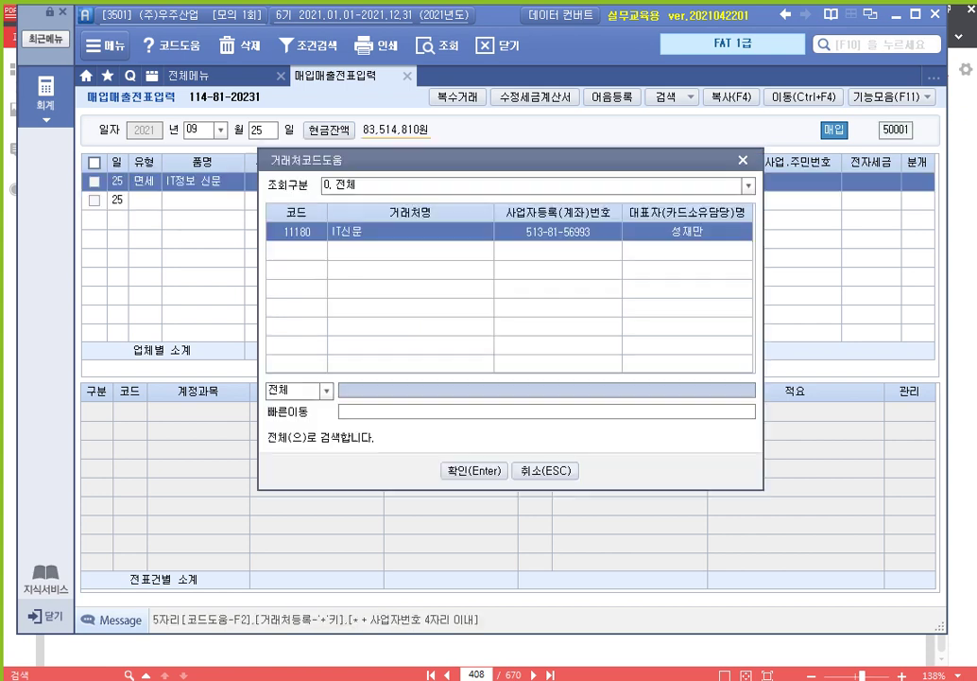
key("Return")
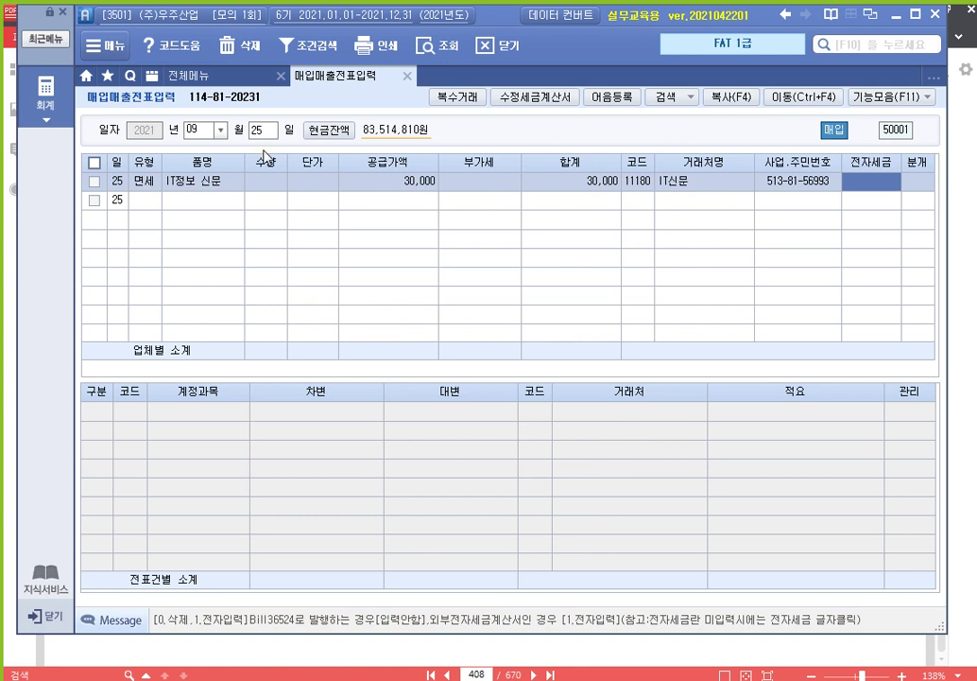
type("1")
key("Return")
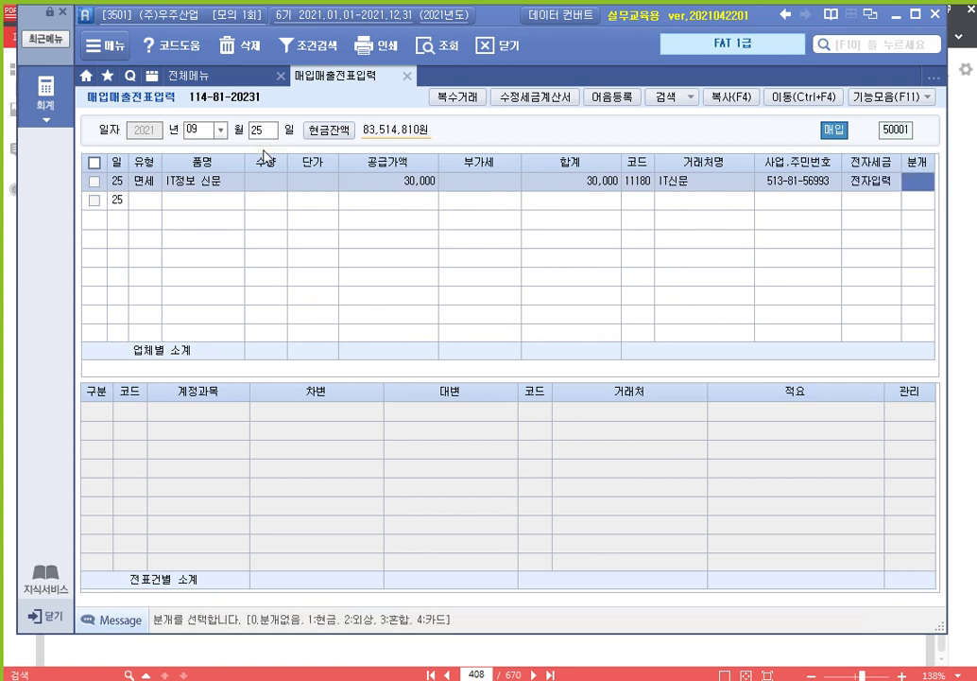
Set the IT정보 신문 entry's 분개 to 3 (혼합) and go to the account code of the generated 상품 line.
type("3")
key("Return")
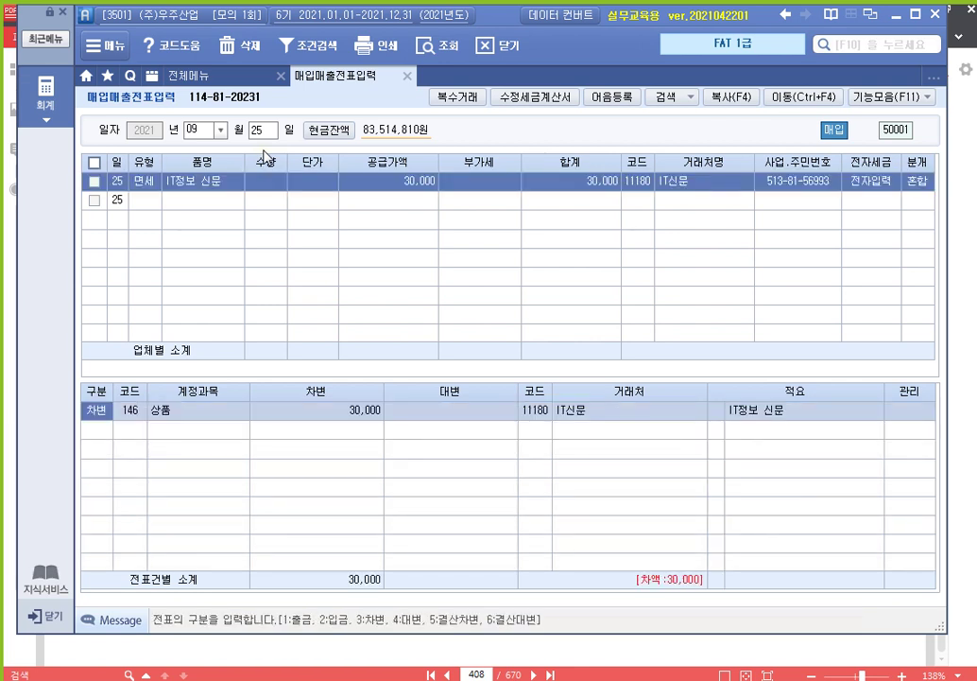
key("Return")
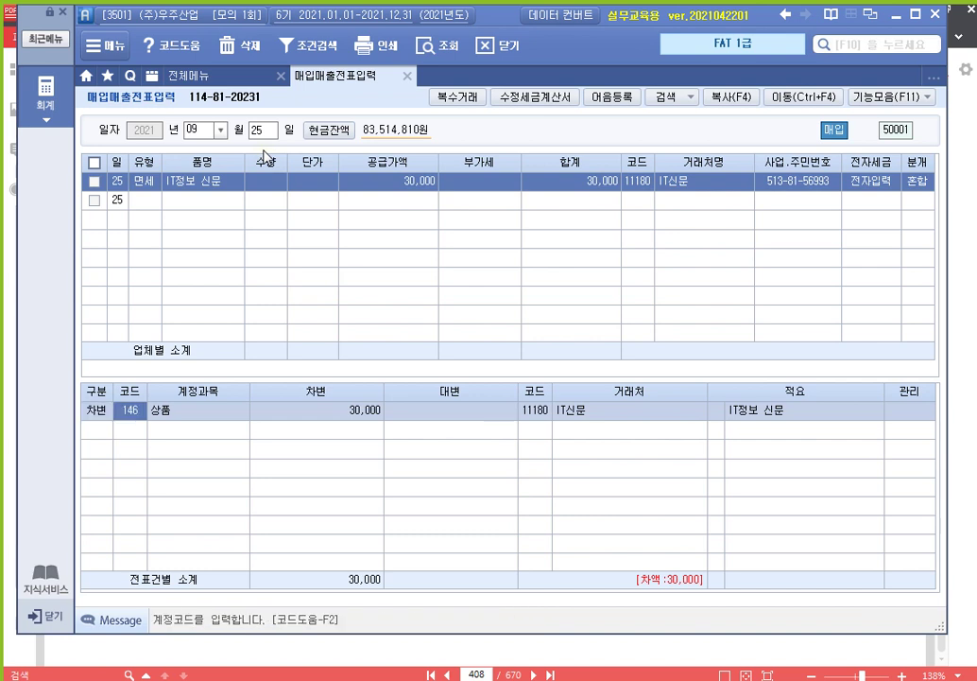
Look up 도서 to change the debit account to 826 도서인쇄비, and start a 대변 line below it.
type("도서")
key("Return")
key("Down")
key("Down")
key("Down")
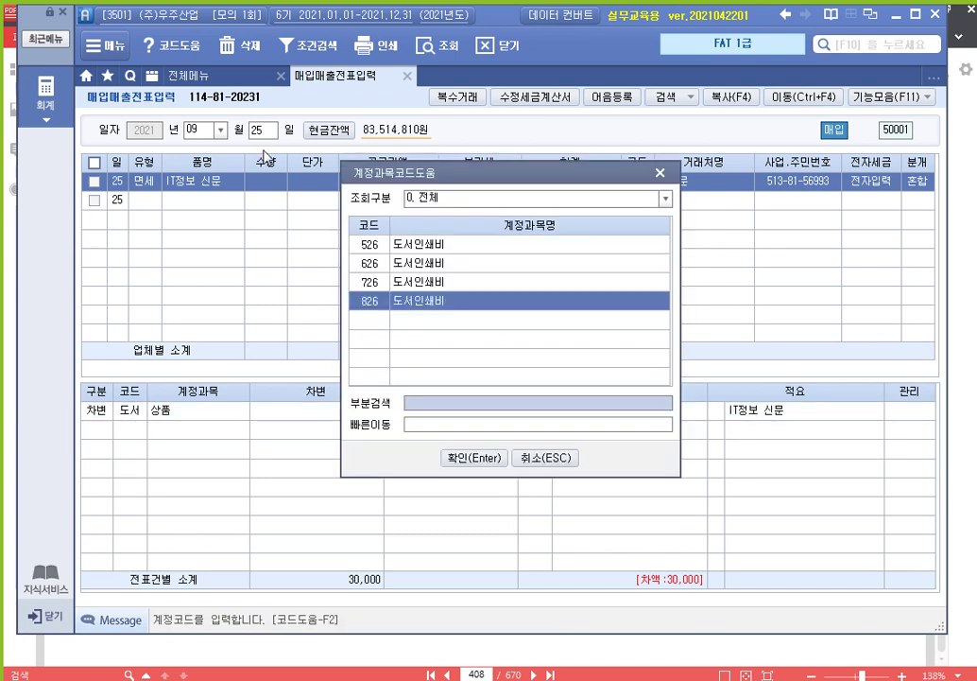
key("Return")
key("Return")
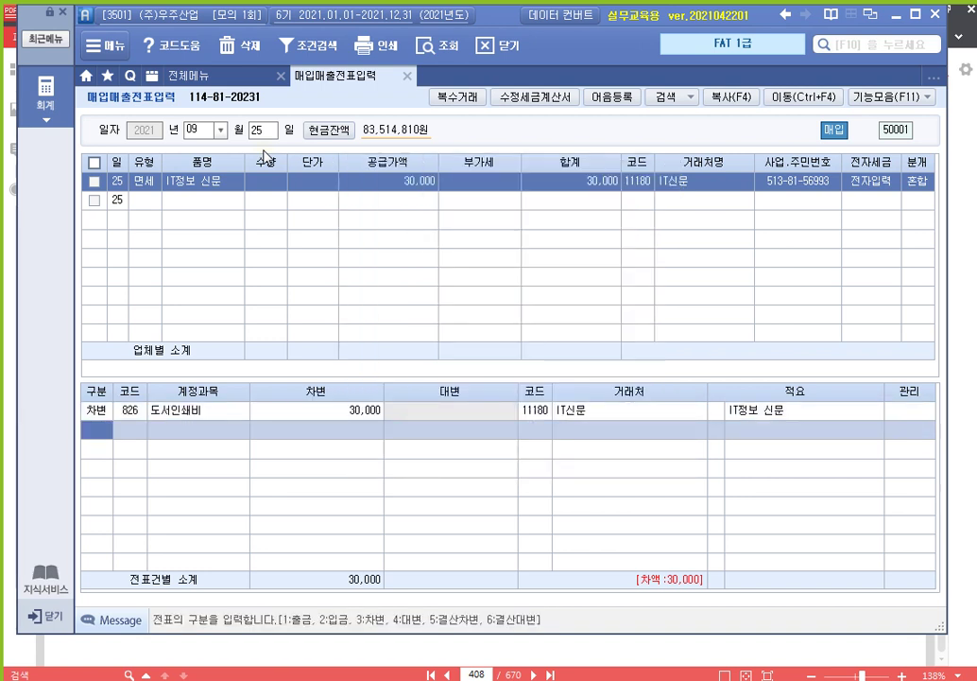
type("4")
key("Return")
type("130")
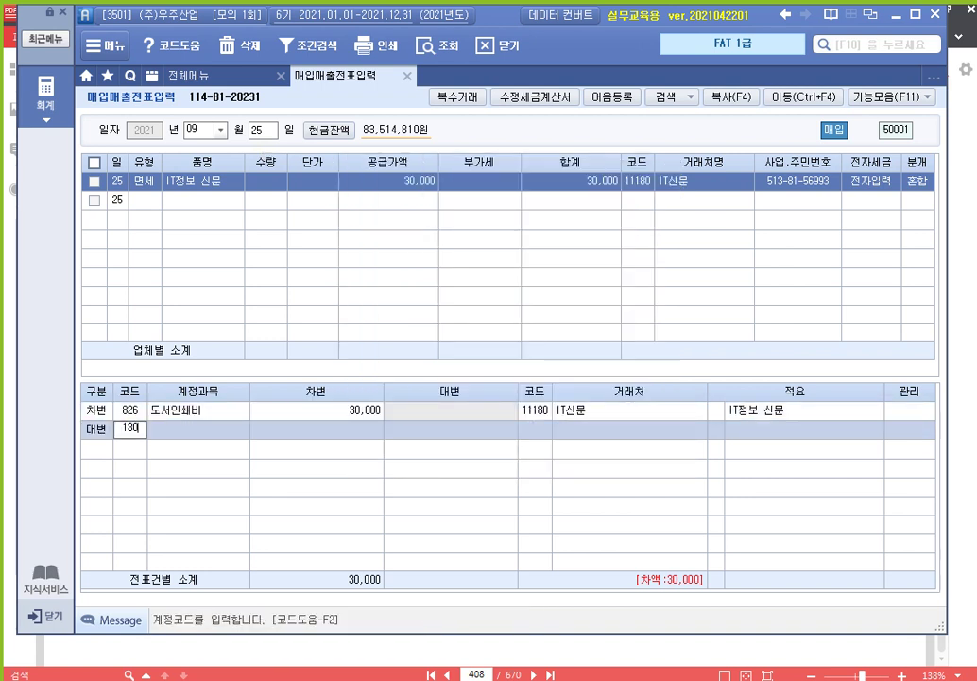
key("Return")
type("30")
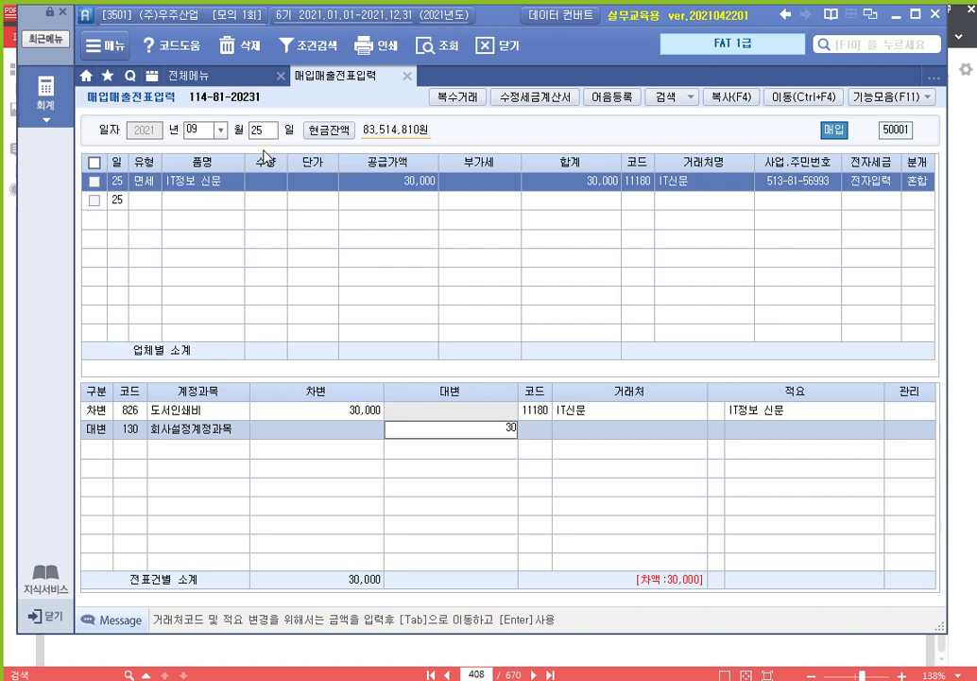
key("Escape")
Set the credit line's account to 103 보통예금 with an amount of 30,000.
type("103")
key("Return")
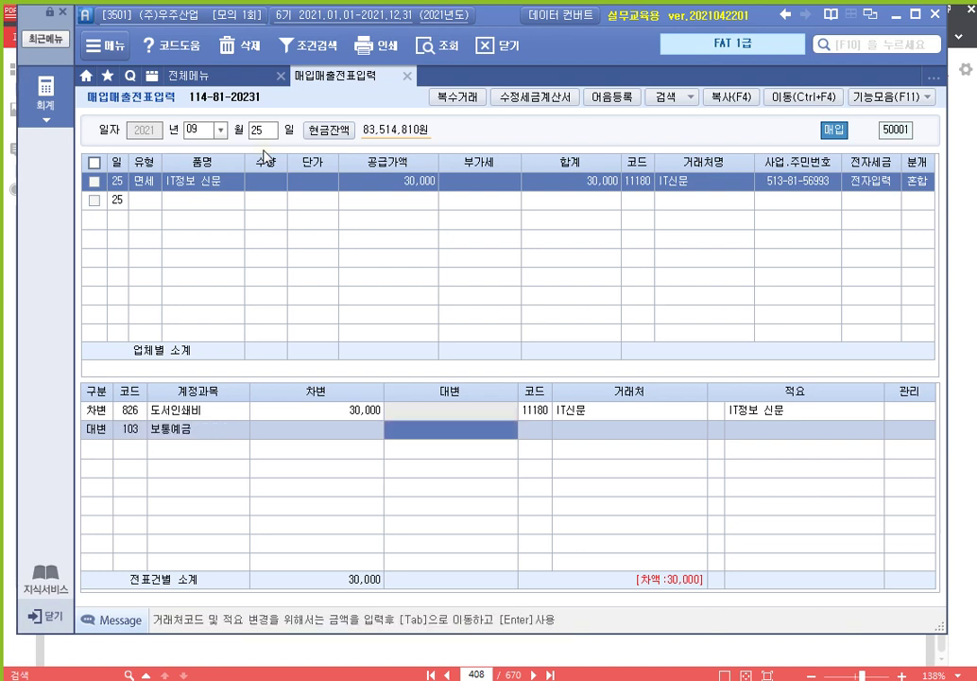
type("300000")
key("Return")
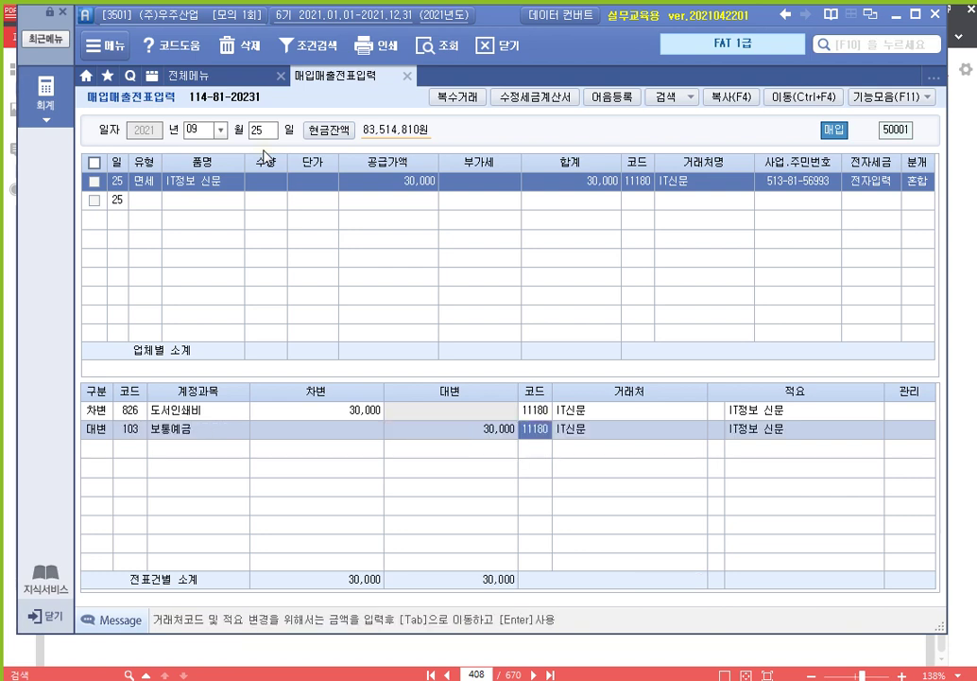
Change the 보통예금 line's trading partner to 98000 우리은행 and finish the September 25 entry.
type("98")
key("Return")
key("Return")
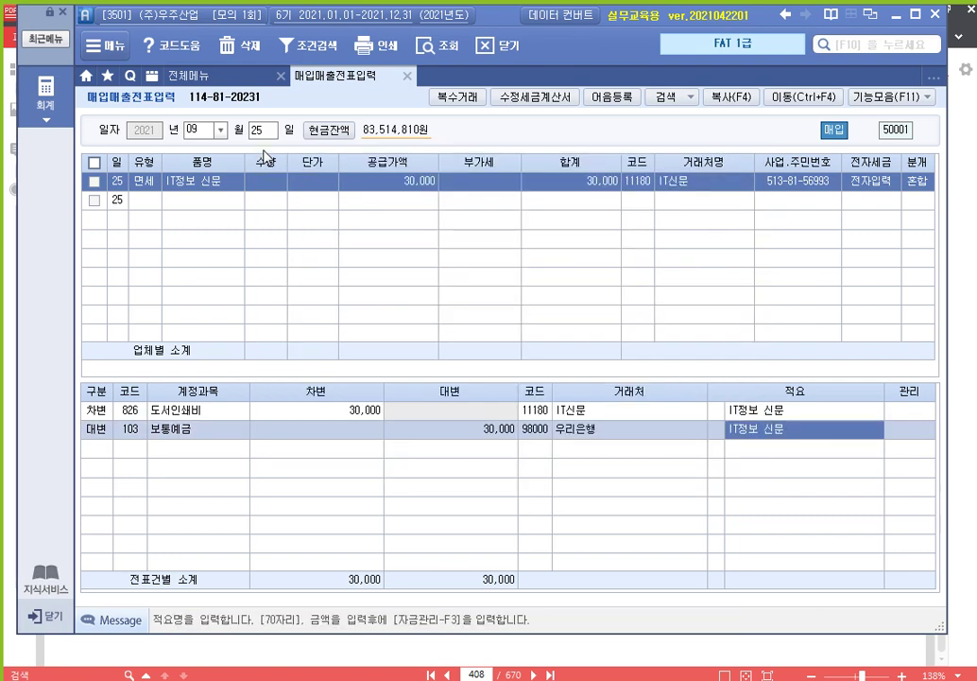
key("Return")
key("Escape")
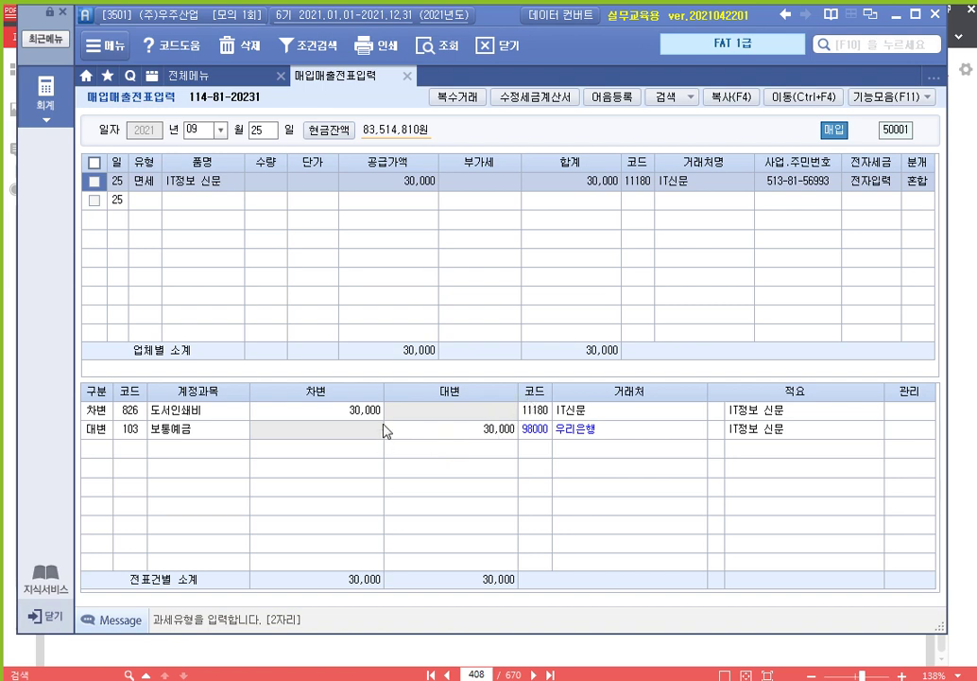
left_click(484, 431)
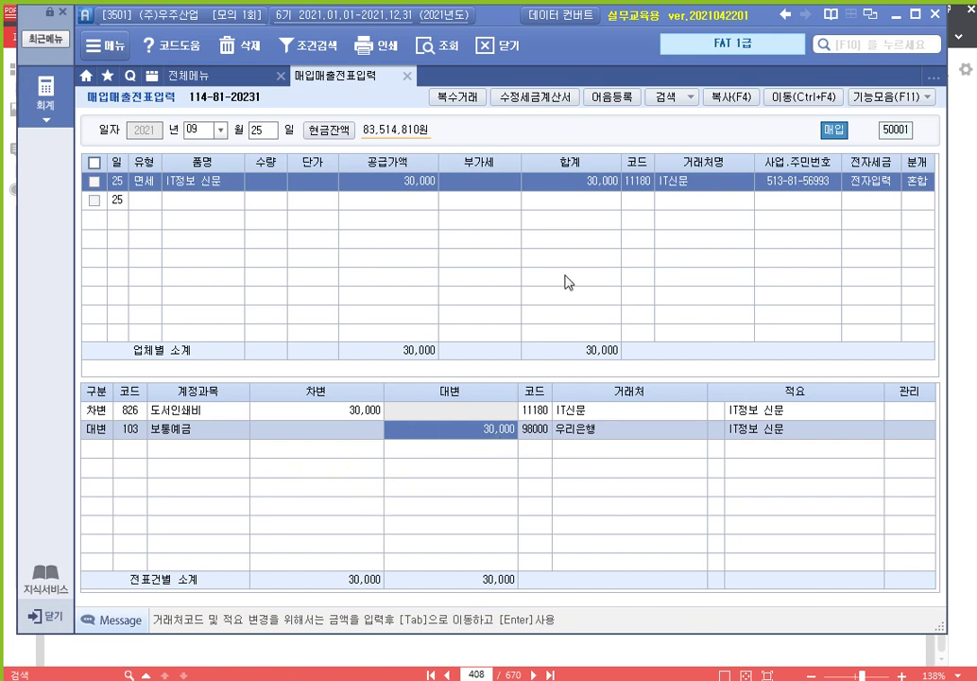
Switch to the exam PDF and read the 전자세금계산서 and instructions of question 6 (매입거래).
key("alt+Tab")
scroll(623, 426, "down", 8)
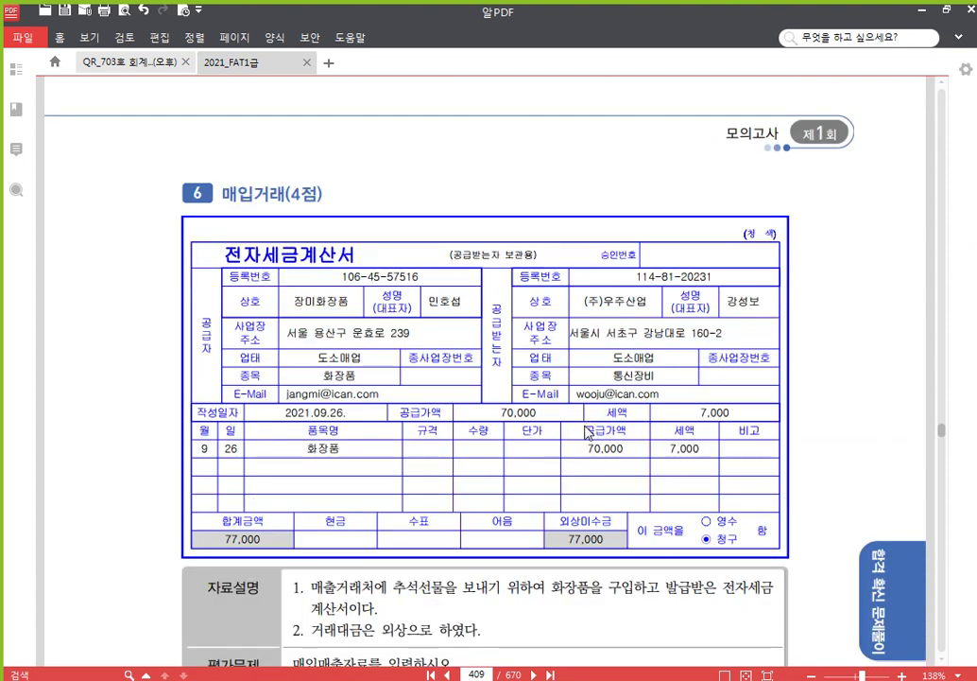
scroll(586, 431, "down", 3)
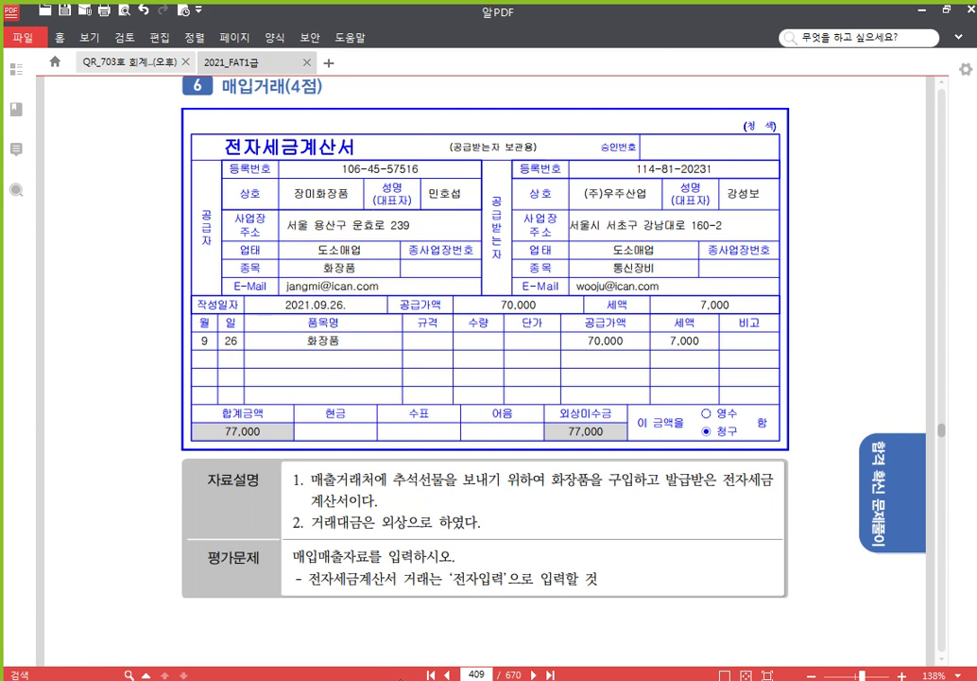
Return to 매입매출전표입력 and start a September 26 entry of type 54 불공 with reason 9. 접대비 관련 매입세액.
key("alt+Tab")
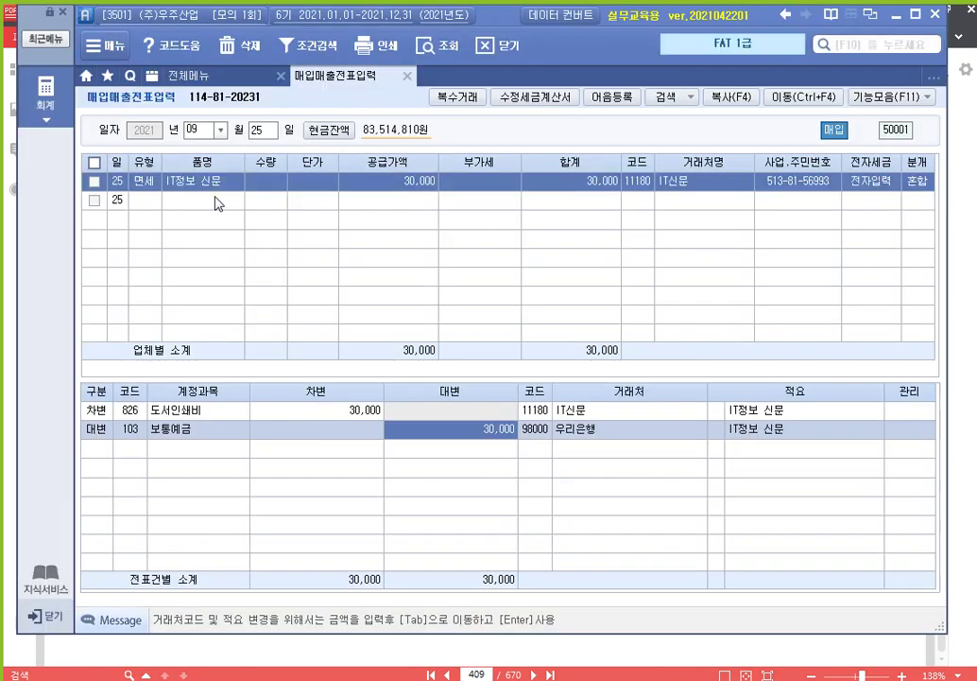
left_click(263, 132)
type("26")
key("Return")
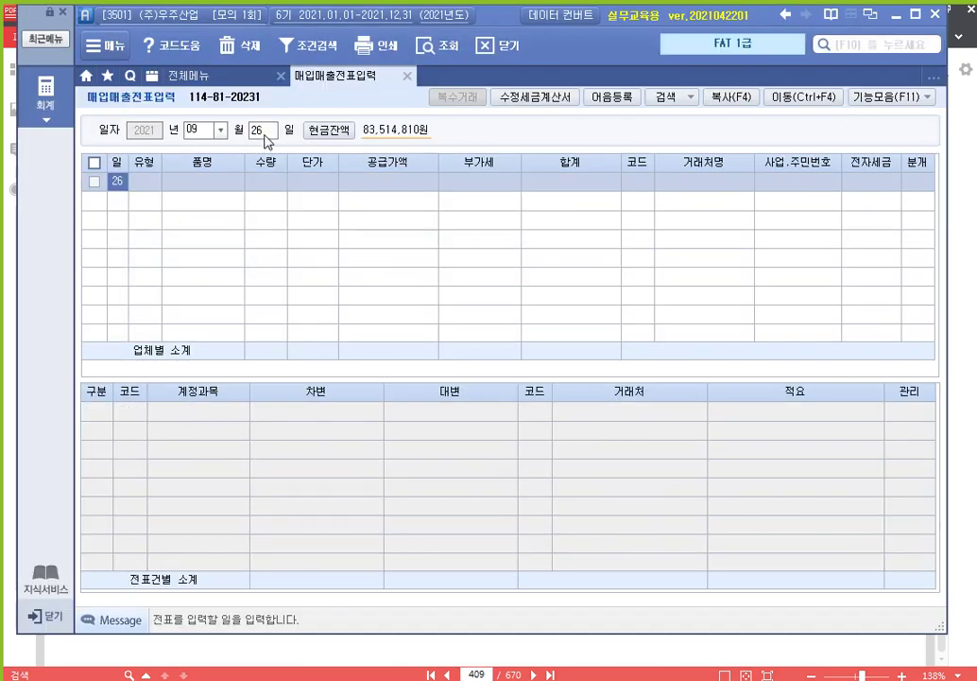
type("54")
key("Return")
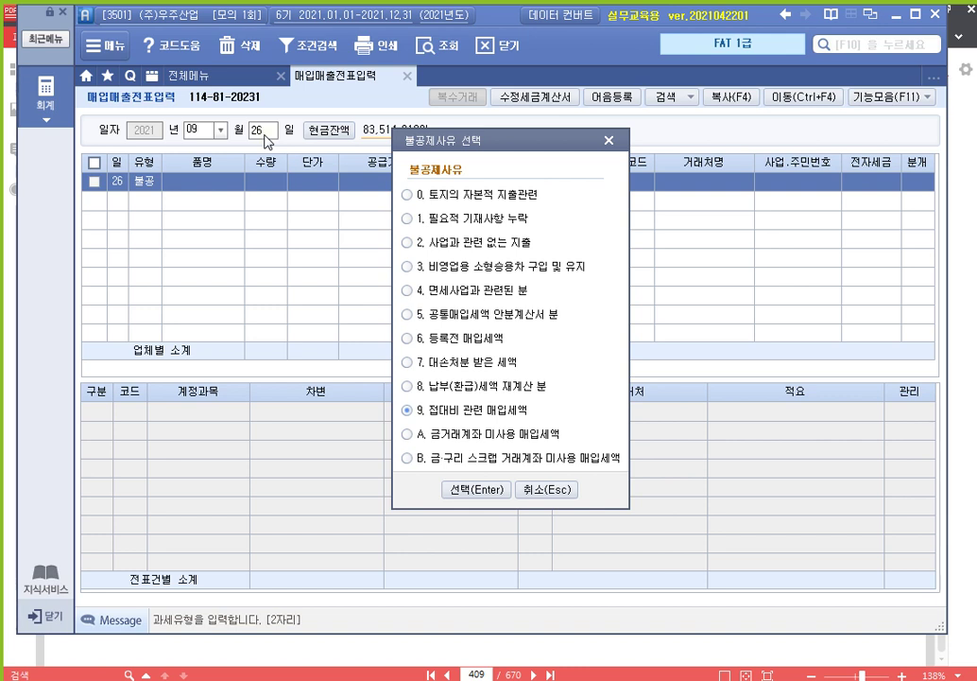
key("Return")
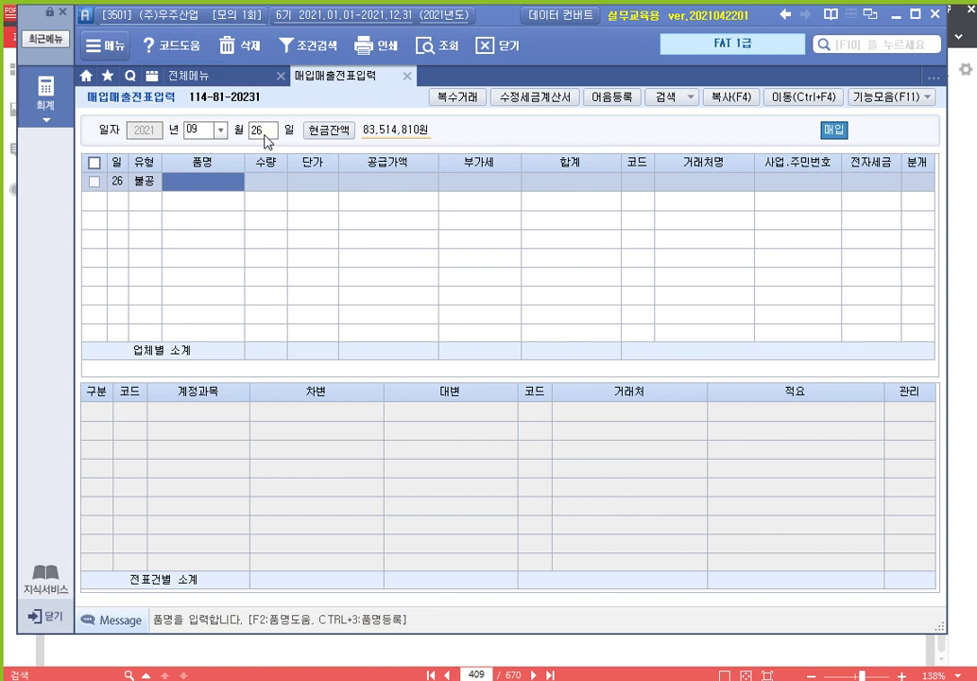
Enter 화장품 as the item name with a 공급가액 of 70,000, leaving quantity and unit price blank.
type("컴장품")
key("Return")
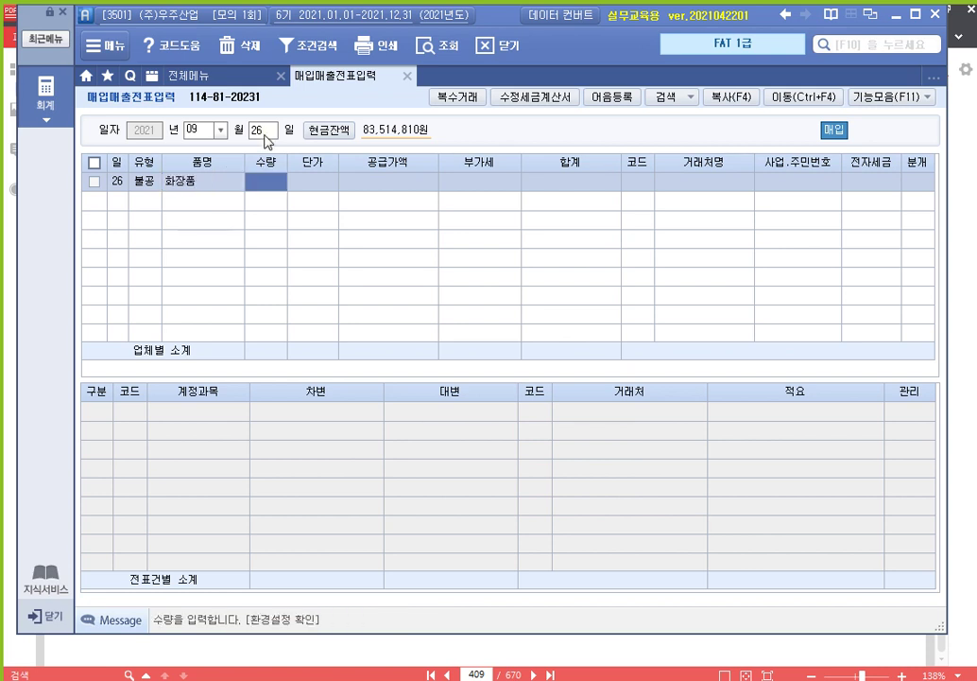
key("Return")
key("Return")
type("700000")
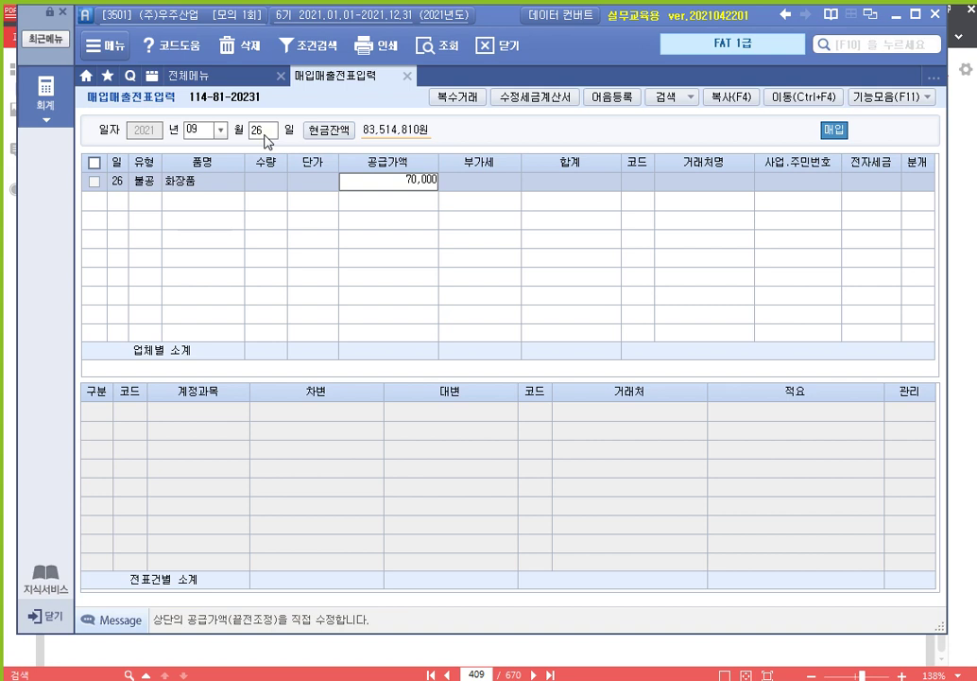
key("Return")
key("Return")
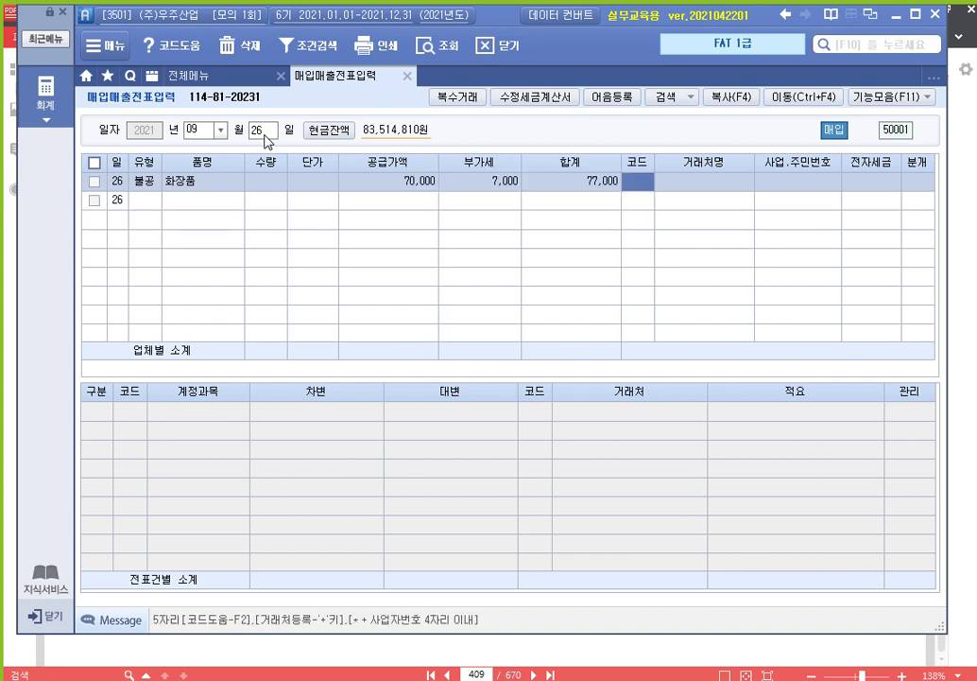
Set the trading partner to 장미화장품, mark the entry as 전자입력 and choose 혼합 as the 분개 type.
type("장미")
key("Return")
key("Return")
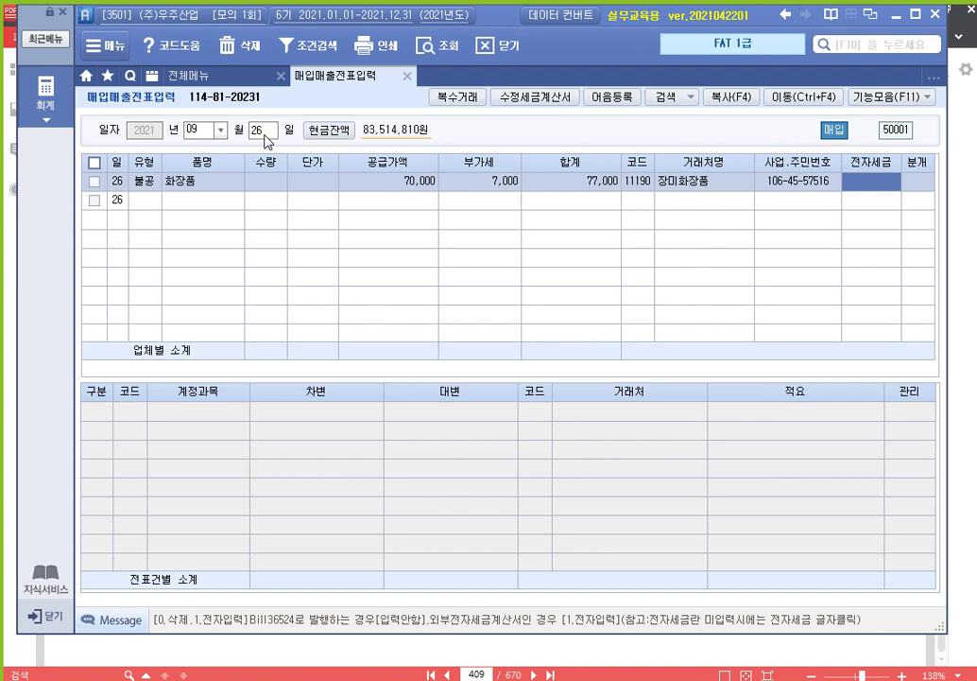
type("1")
key("Return")
type("3")
key("Return")
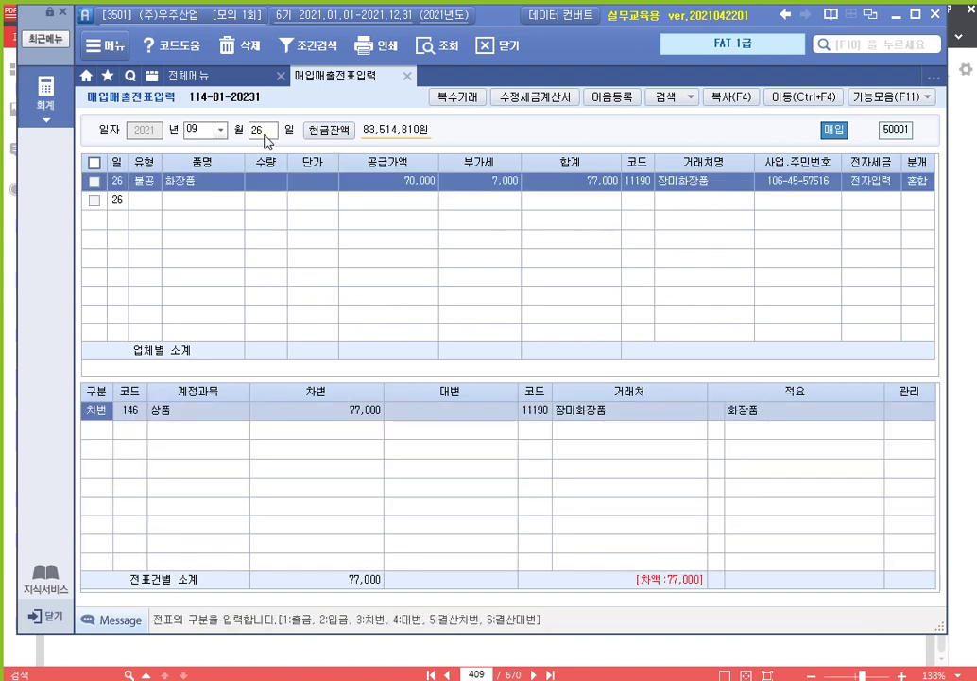
Change the debit line's account to 813 접대비 and start a 대변 line below it.
key("Return")
type("813")
key("Return")
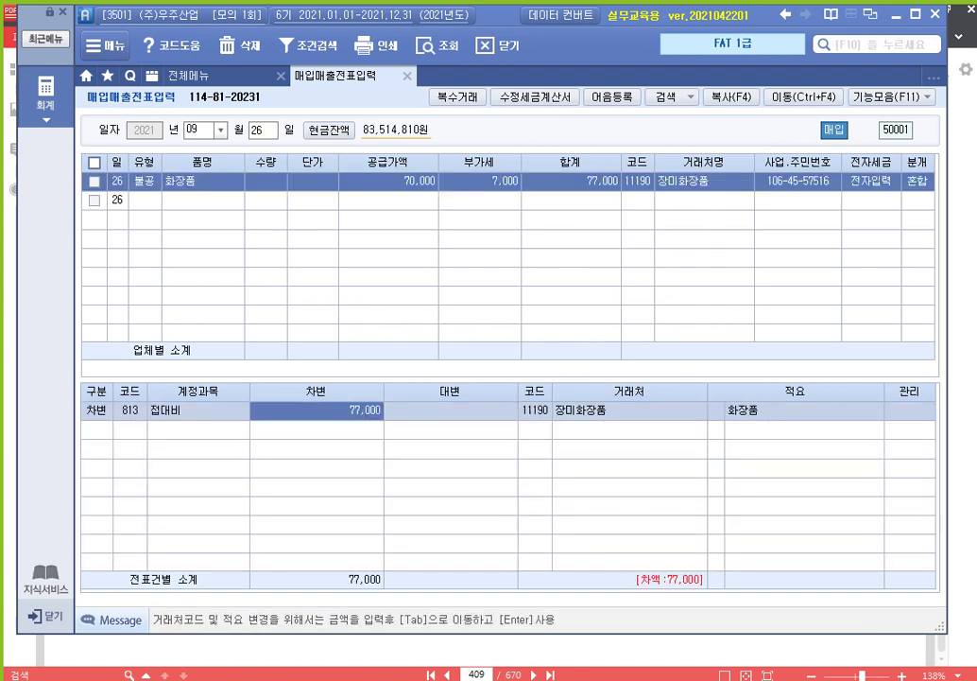
key("Return")
type("4")
key("Return")
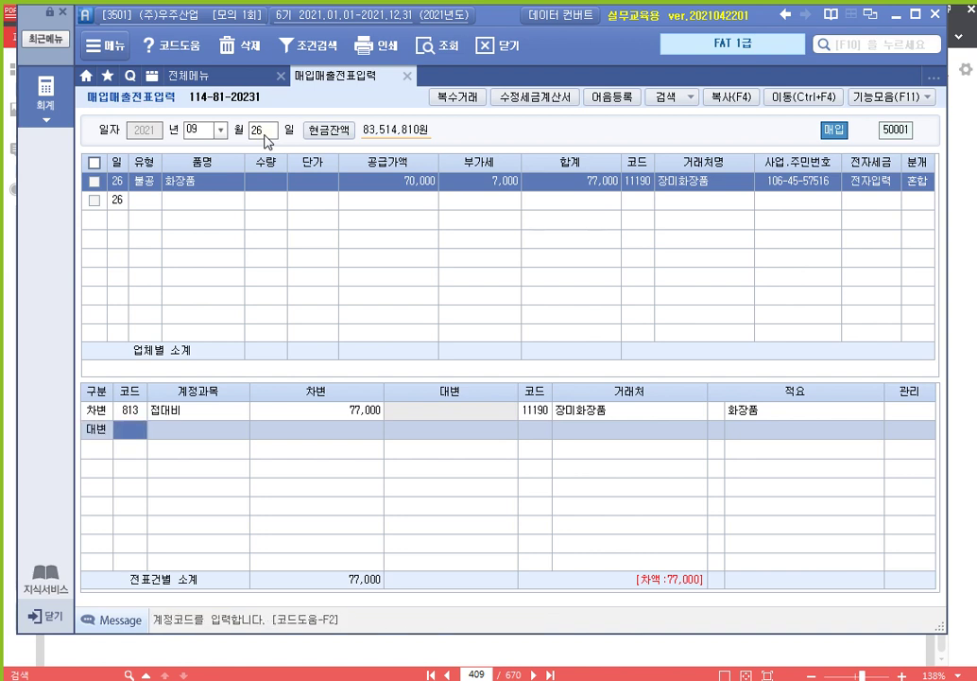
Set the credit line's account to 253 미지급금 with an amount of 77,000 and finish the September 26 entry.
type("253")
key("Return")
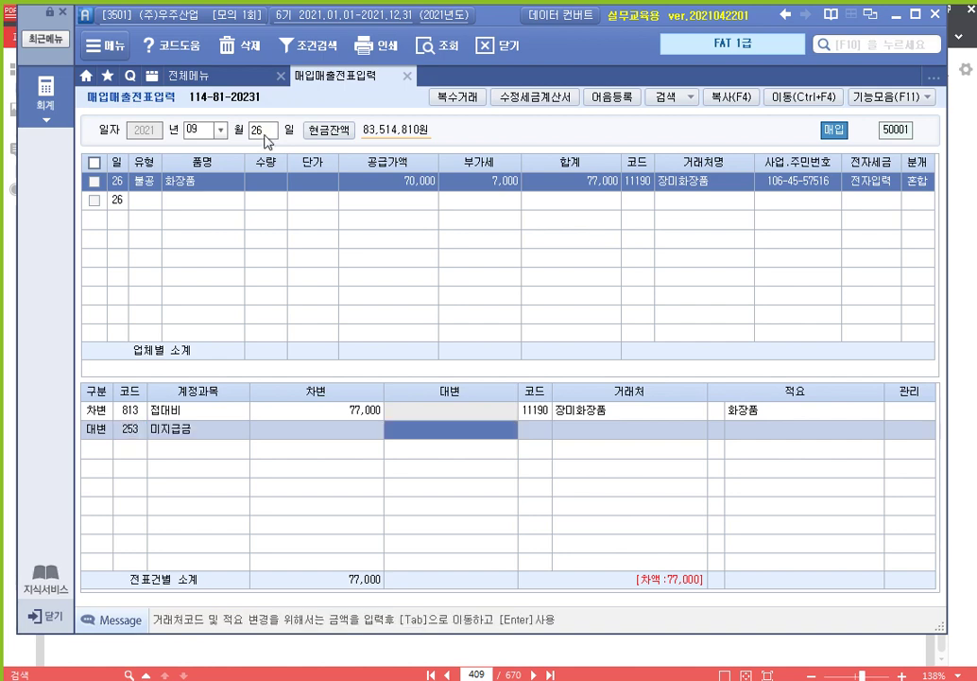
type("770000")
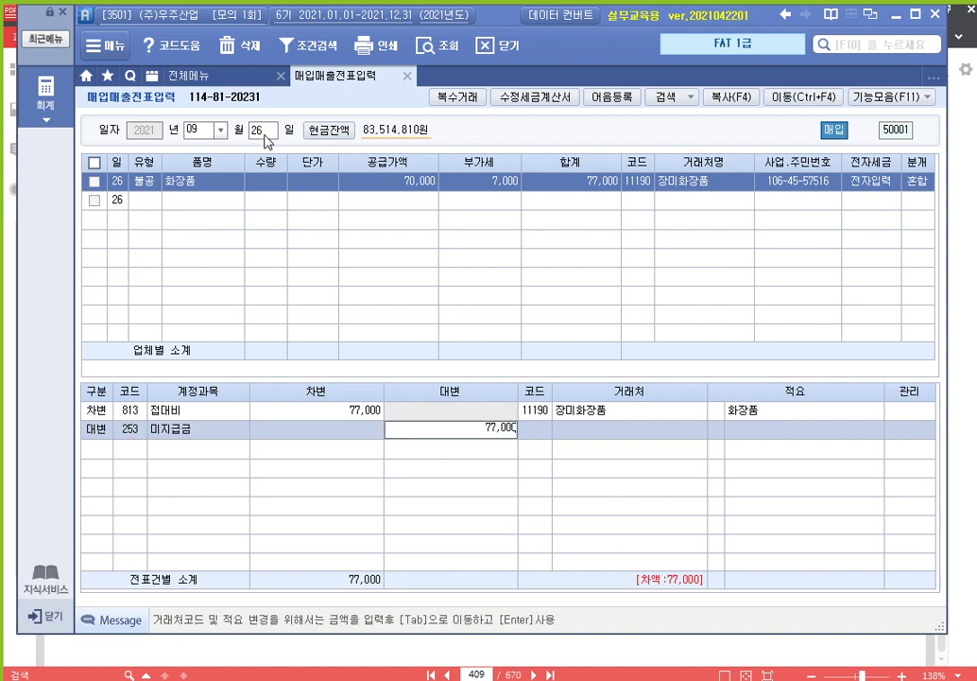
key("Return")
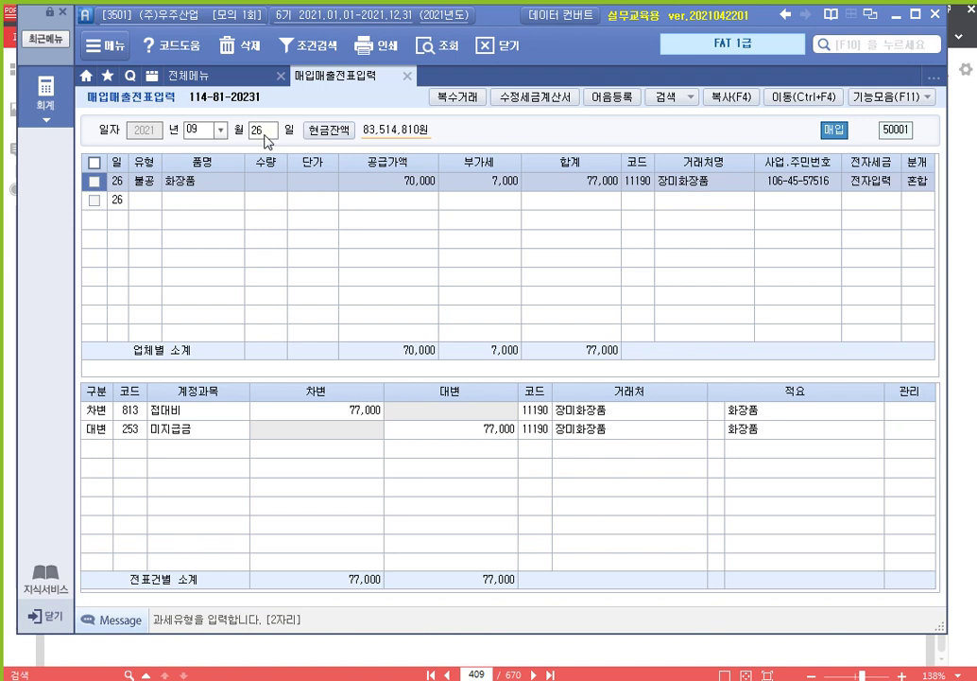
Switch to the exam PDF and highlight the date 2021/09/30 and 신한카드 on question 7's 매출전표.
left_click(972, 206)
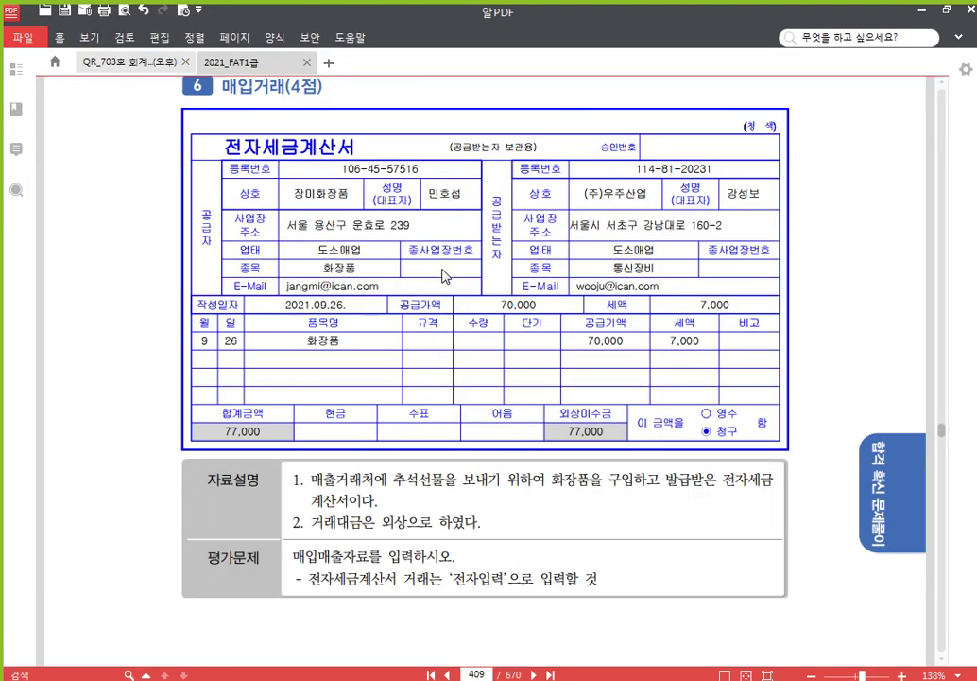
scroll(443, 277, "down", 10)
scroll(448, 279, "down", 2)
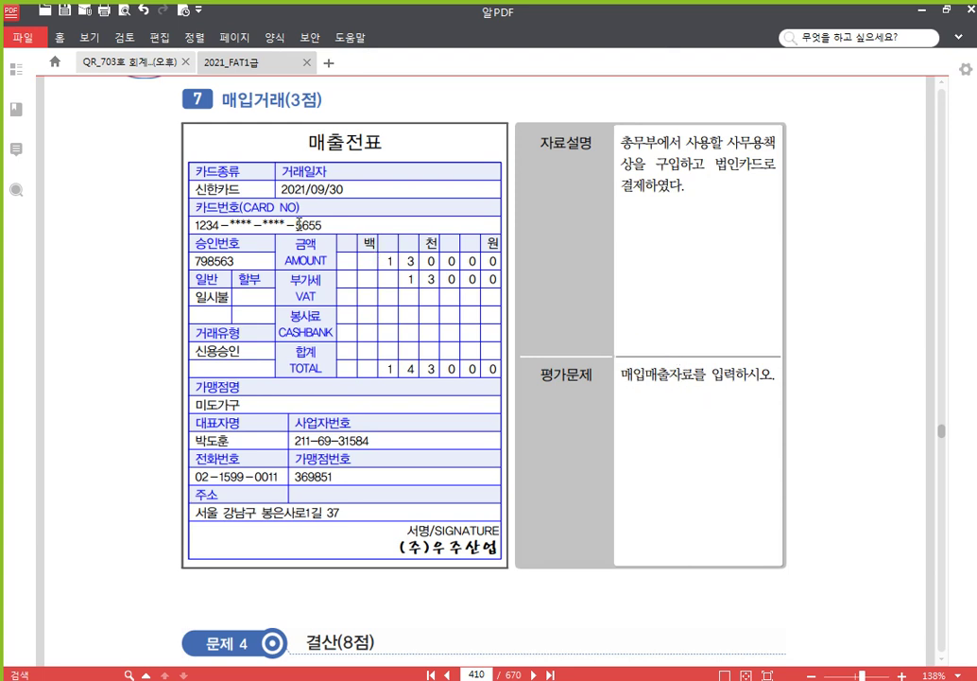
left_click_drag(346, 187, 193, 189)
left_click(308, 154)
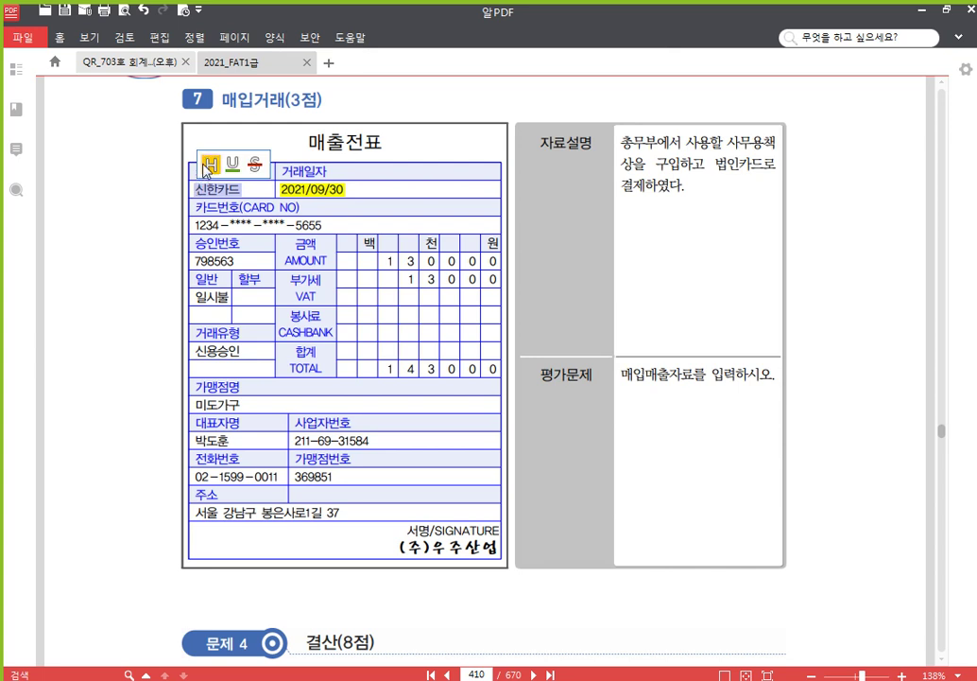
left_click(213, 157)
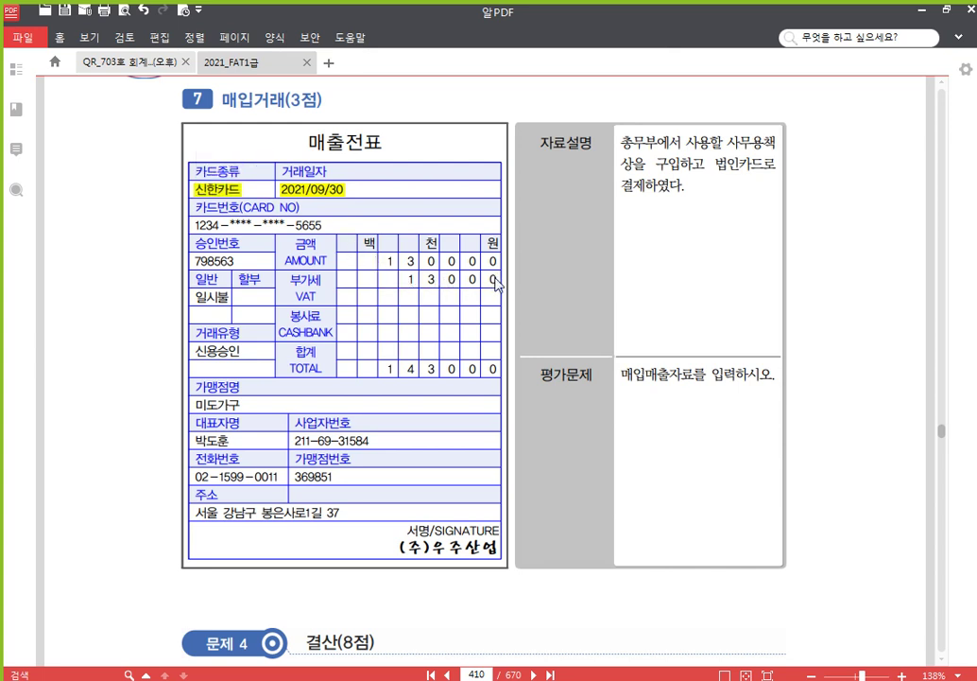
Highlight the 부가세 of 13,000, the total of 143,000 and the merchant name 미도가구 on the 매출전표.
left_click_drag(497, 280, 408, 288)
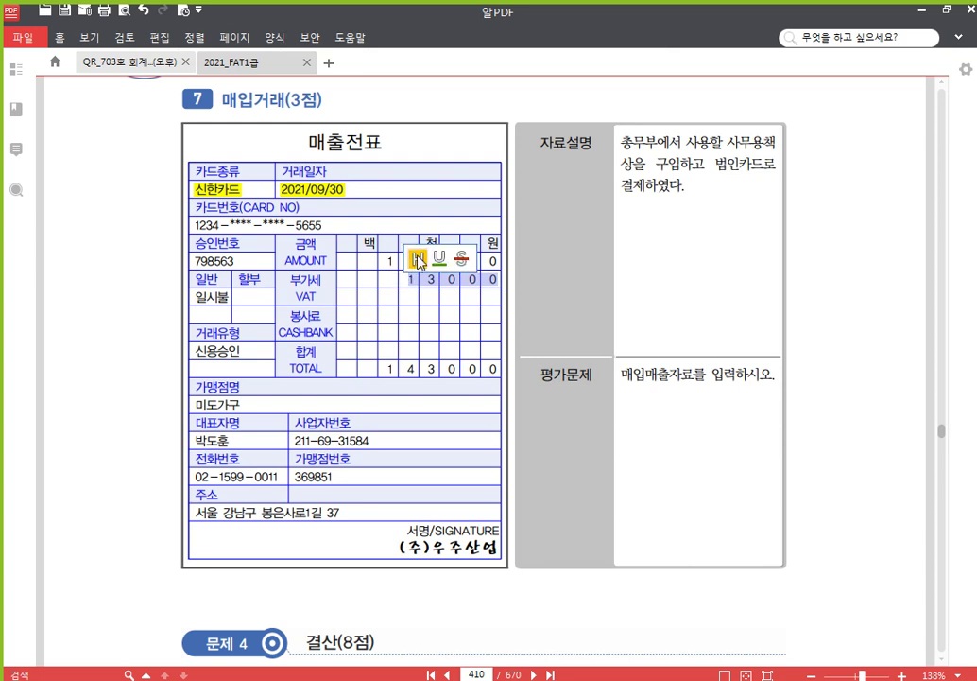
left_click(412, 258)
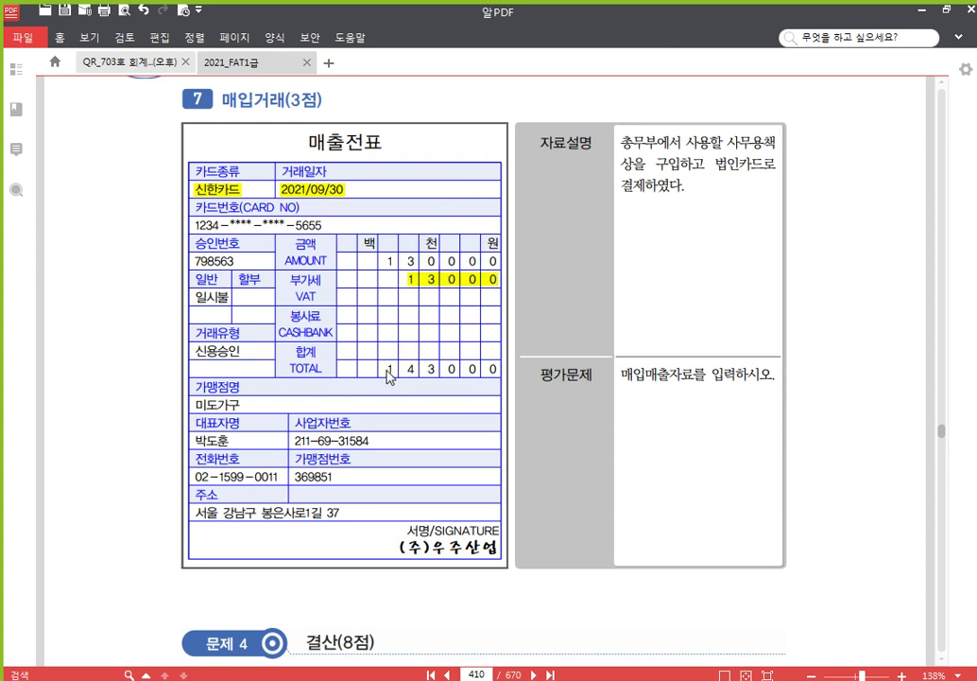
left_click_drag(387, 375, 494, 366)
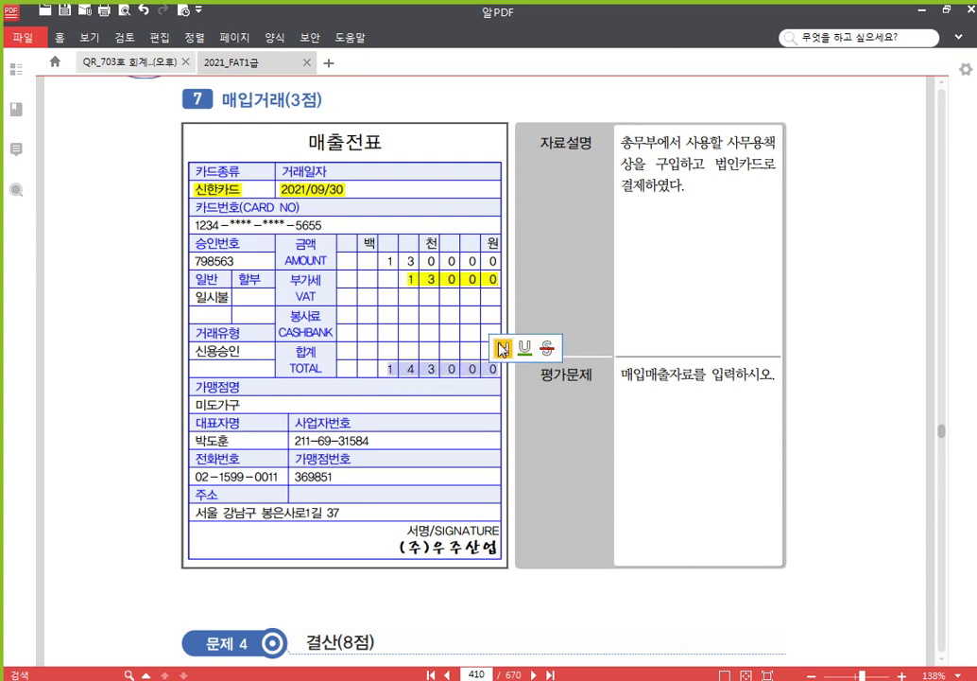
left_click(502, 347)
left_click_drag(243, 406, 195, 404)
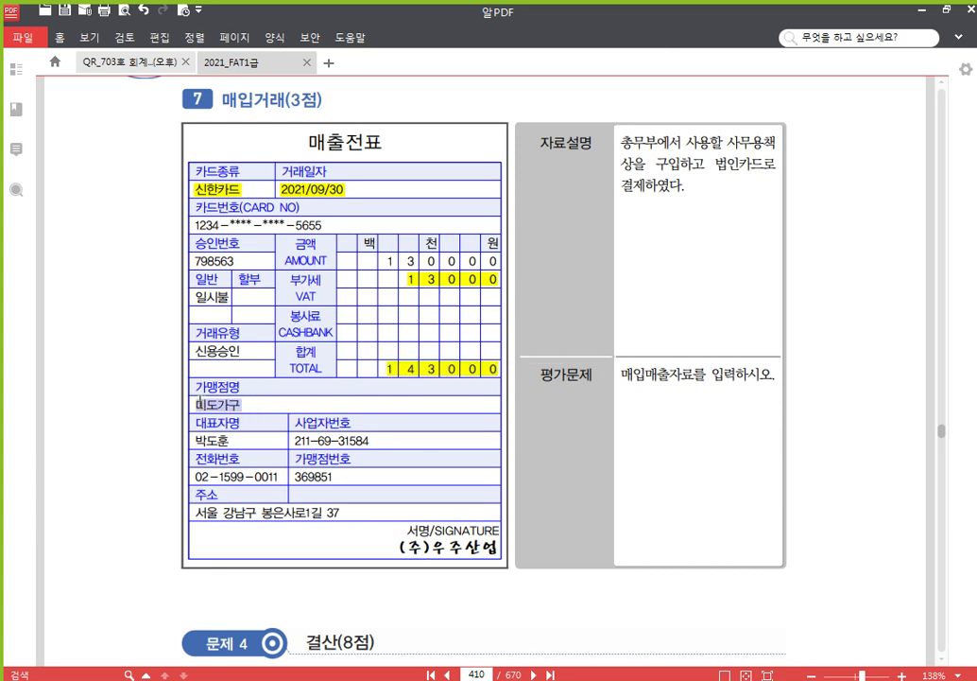
left_click(210, 384)
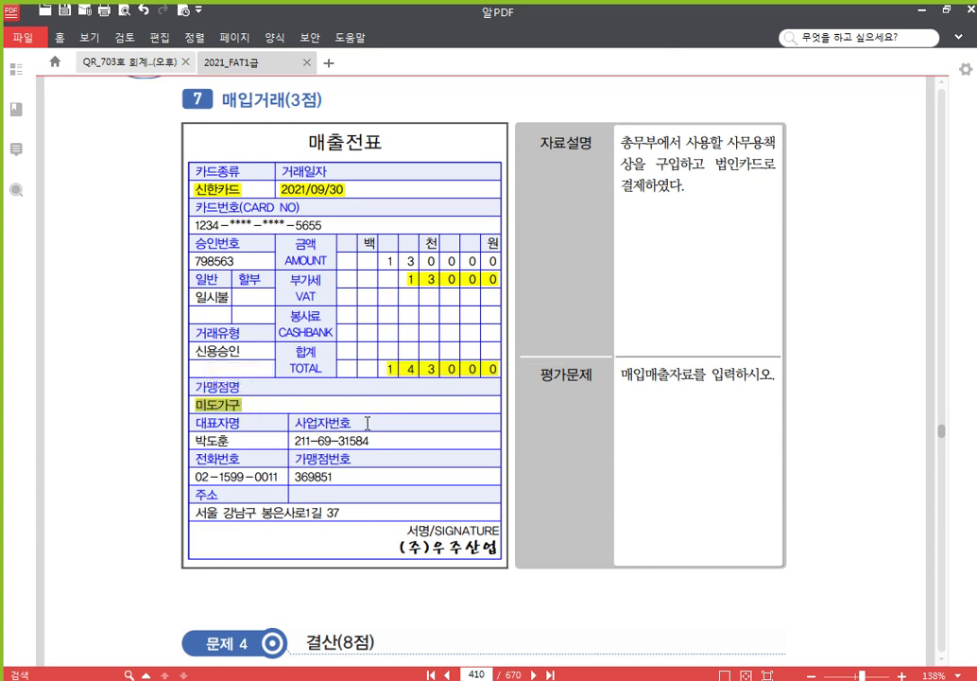
left_click(635, 444)
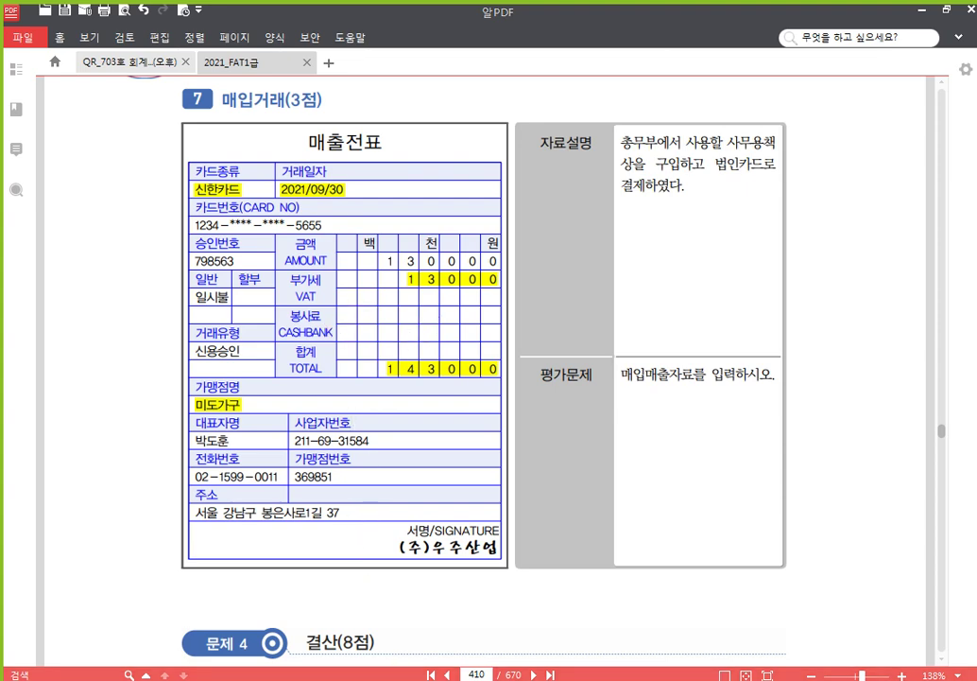
Return to 매입매출전표입력 and start a September 30 entry of type 57 카과.
key("alt+Tab")
left_click(264, 138)
type("30")
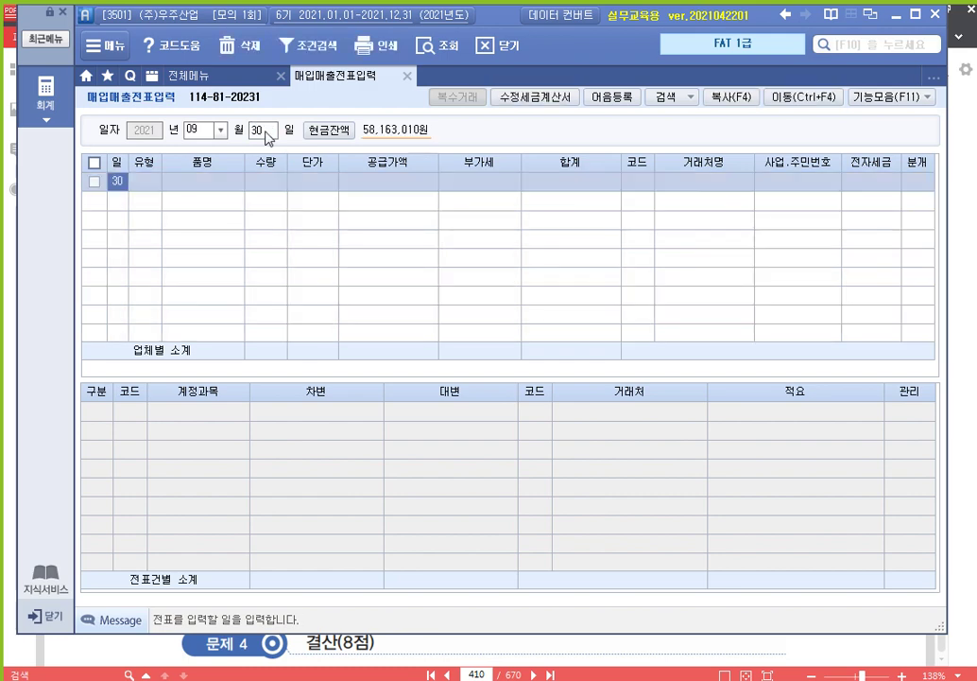
key("Return")
type("57")
key("Return")
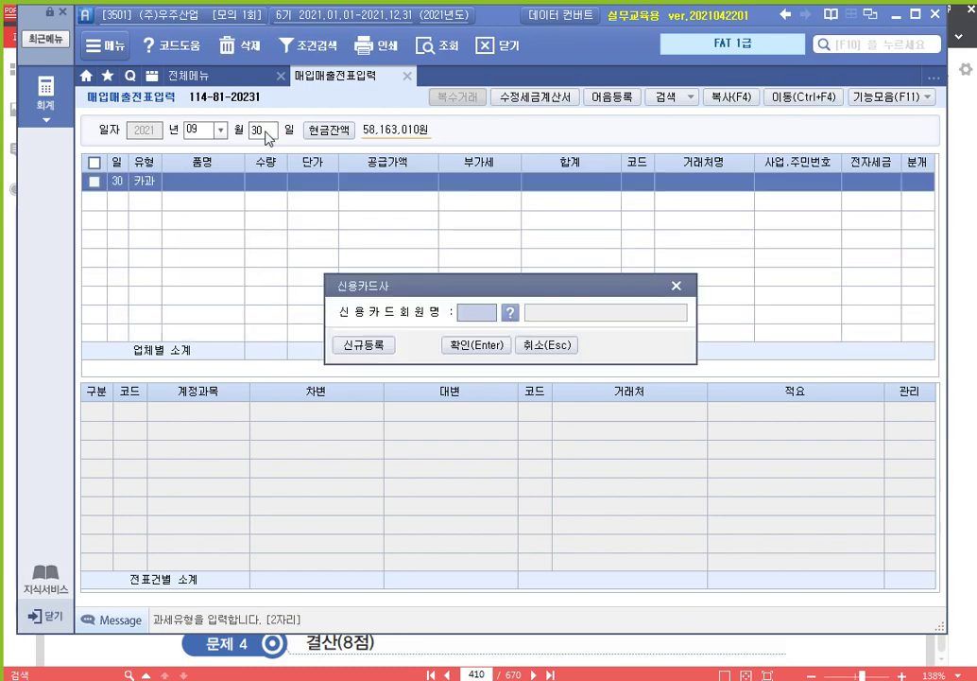
Look up the purchase card companies and assign 99600 신한카드 to the entry.
key("F2")
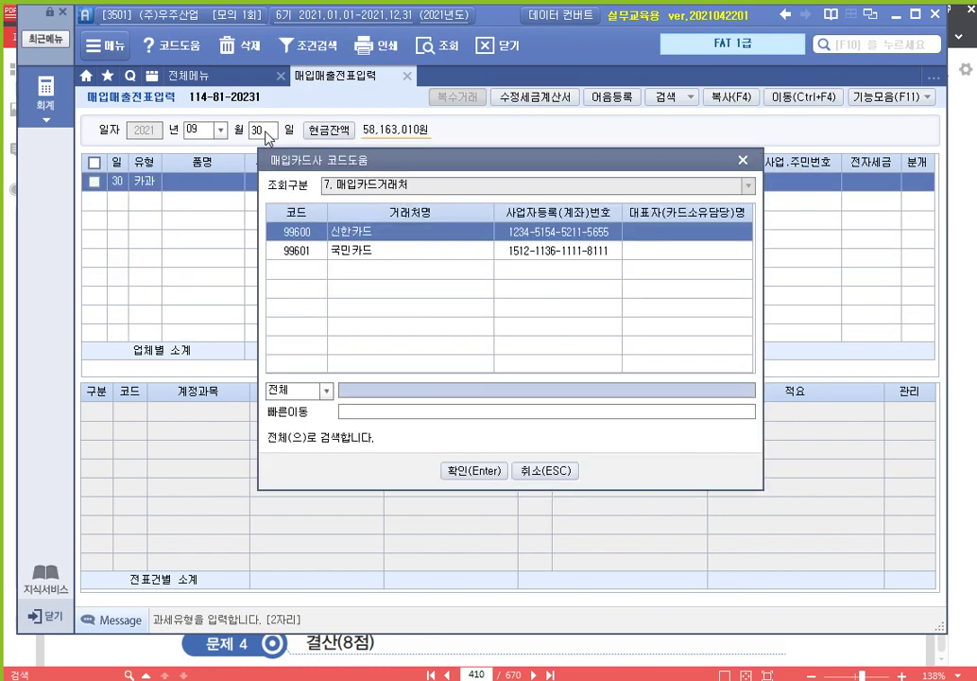
key("Return")
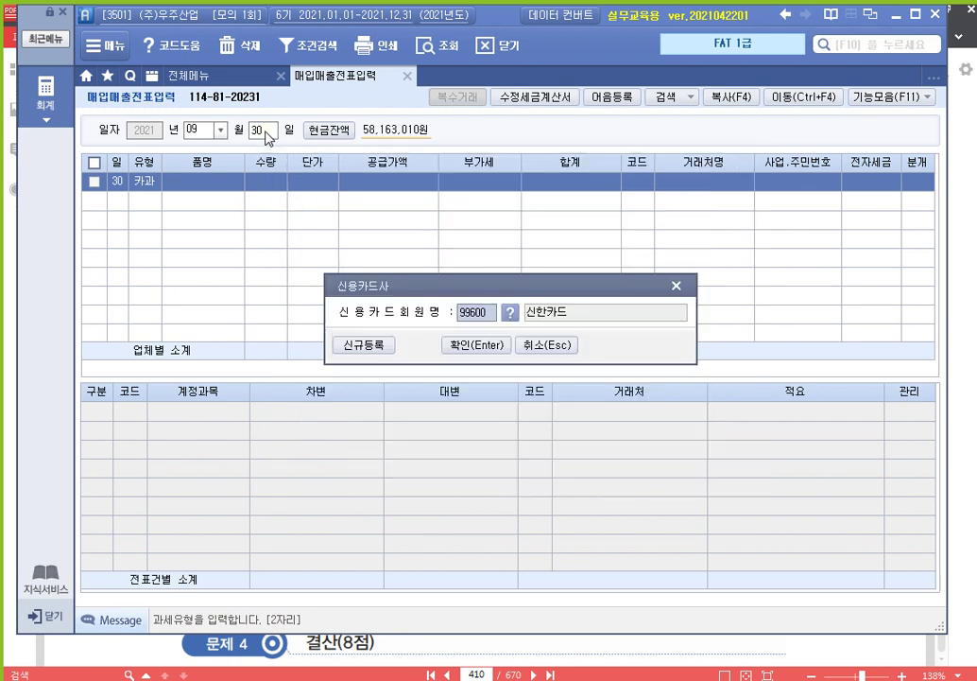
key("Return")
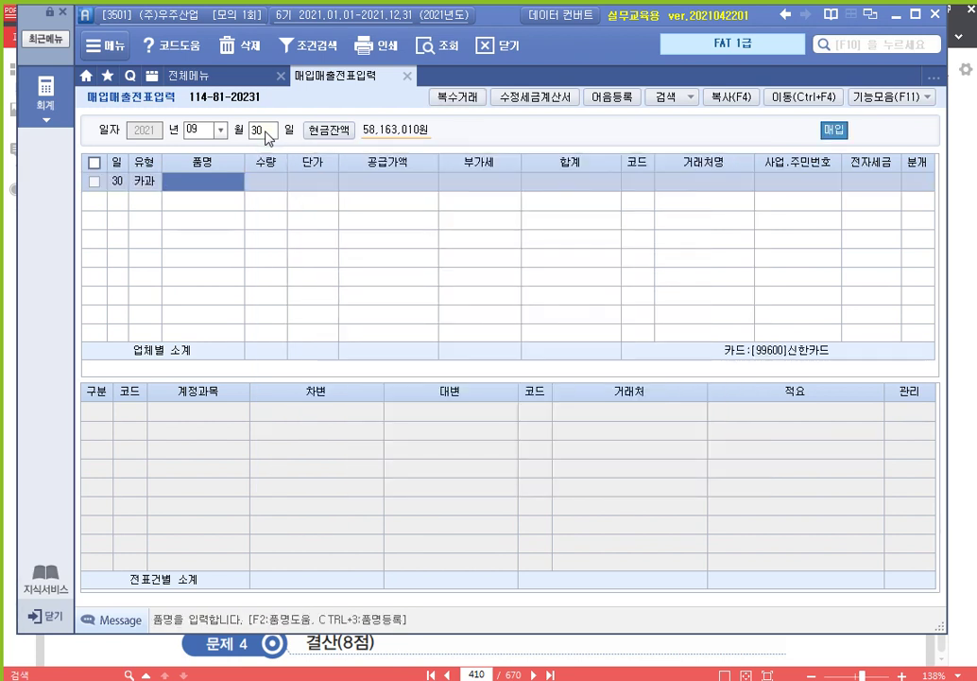
Enter 사무용책상 as the item name and the VAT-inclusive amount 143,000 as 공급가액, leaving quantity and unit price blank.
type("사무용책상")
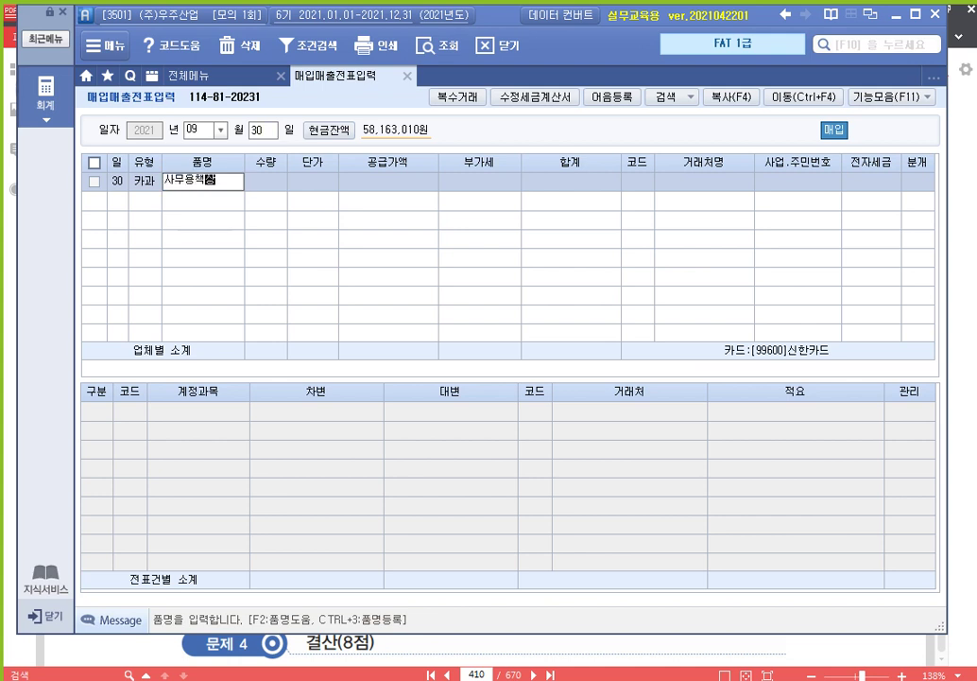
key("Return")
key("Return")
key("Return")
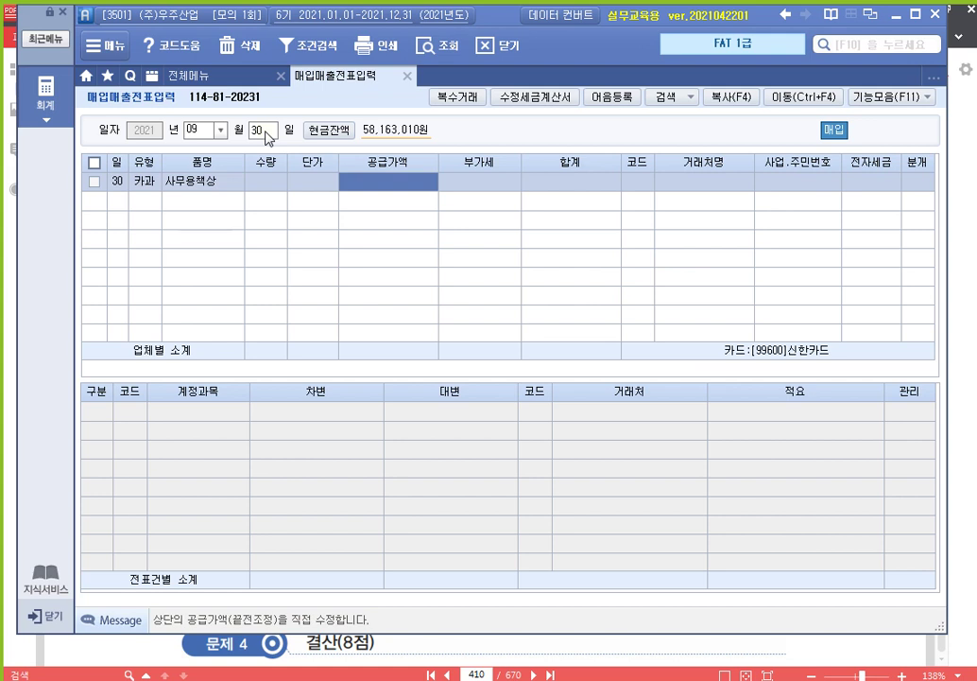
type("143,000")
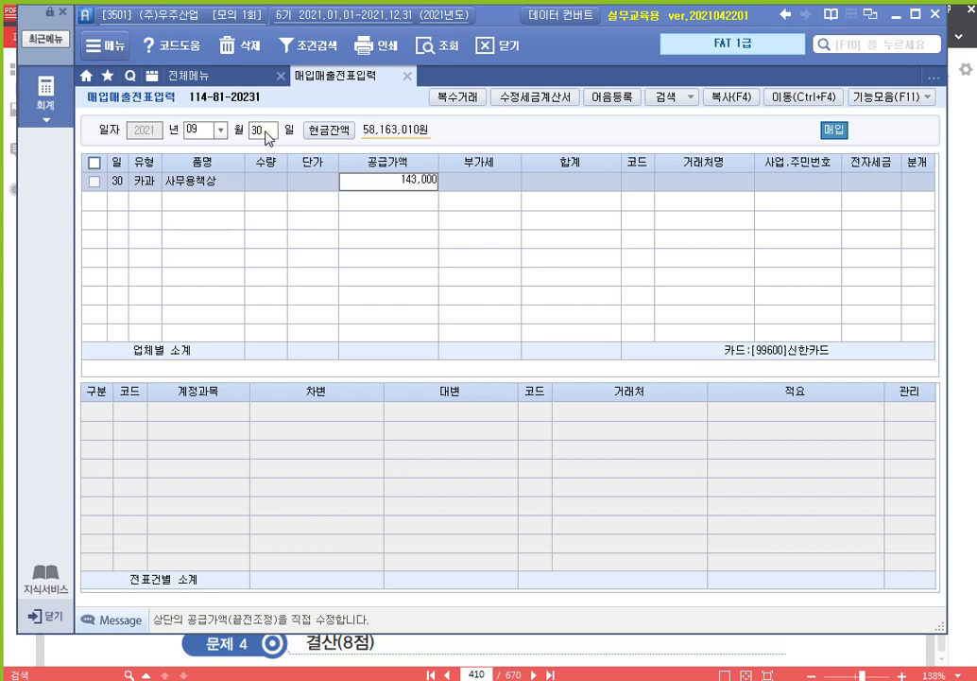
key("Return")
key("Return")
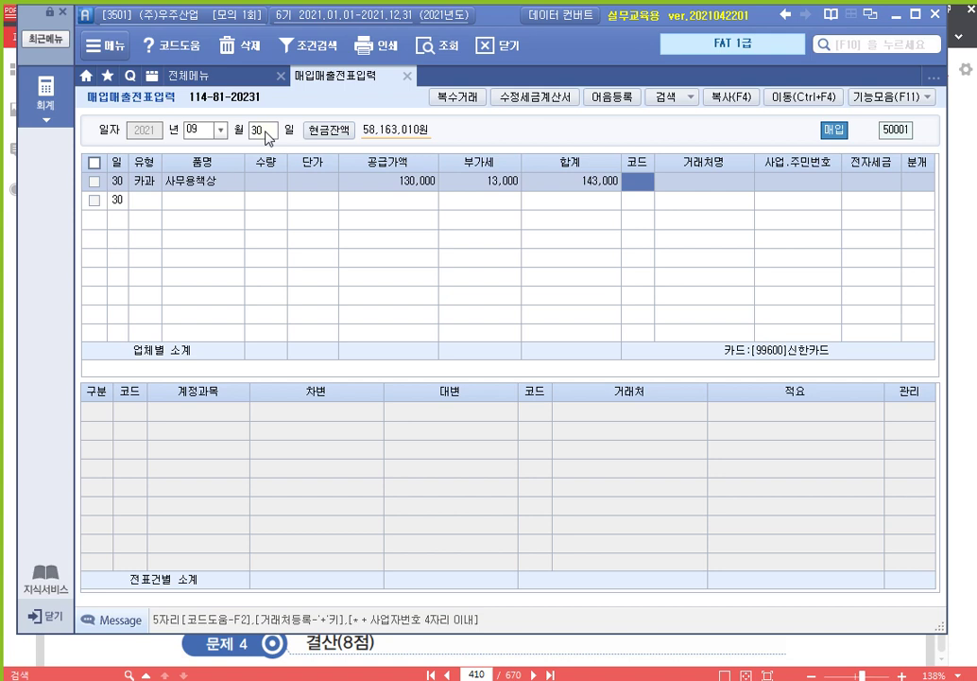
Look up 미도 and set the September 30 entry's trading partner to 11200 미도가구.
type("미도")
key("Return")
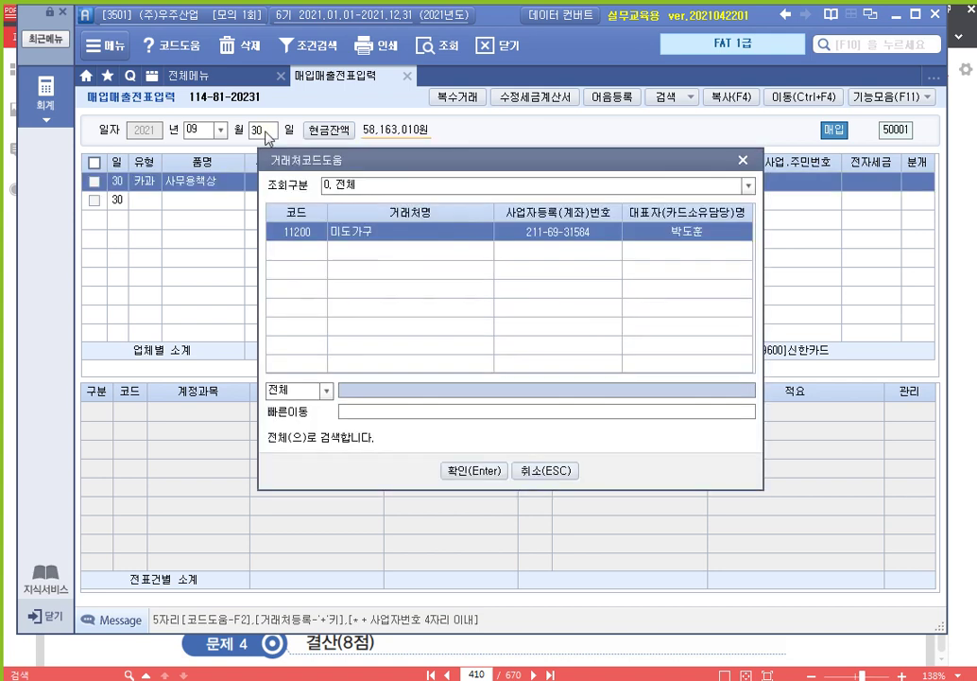
key("Return")
key("Return")
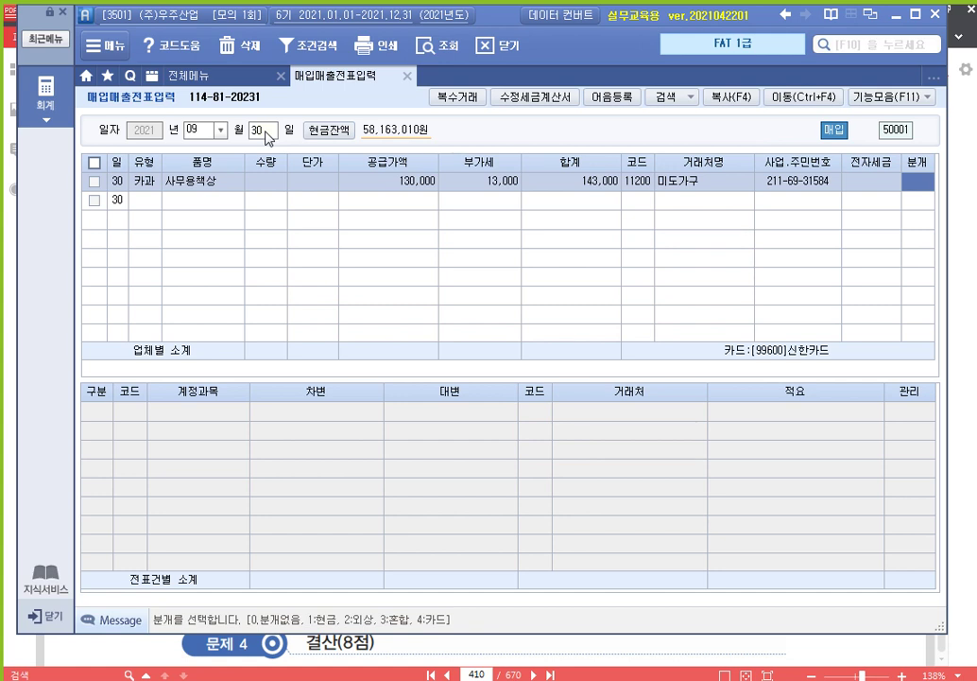
Set the September 30 entry's 분개 to 카드 and change its debit account to 212 비품.
type("4")
key("Return")
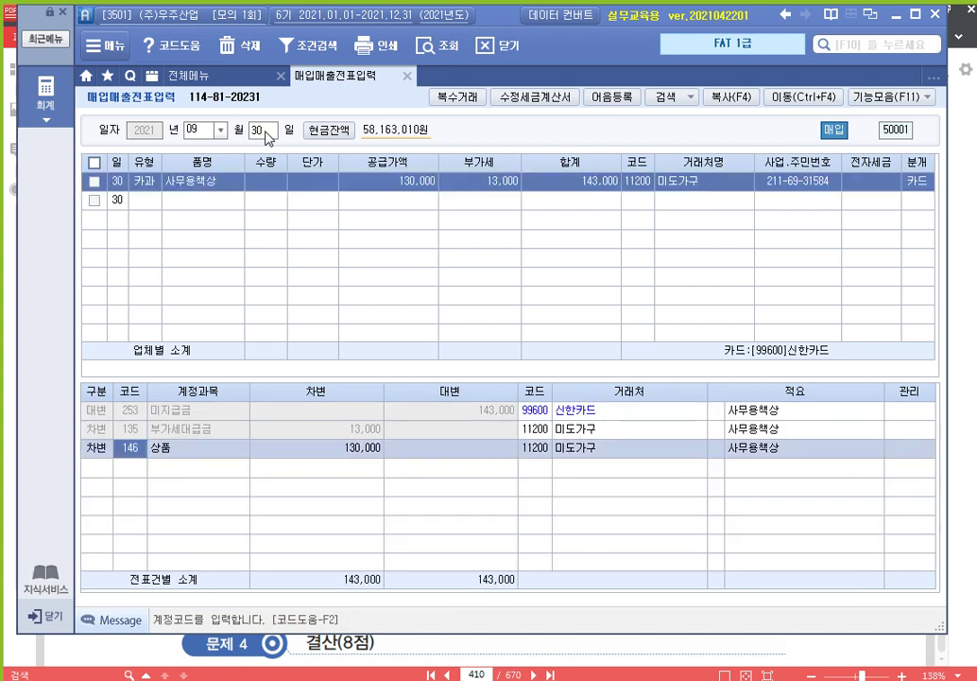
type("211")
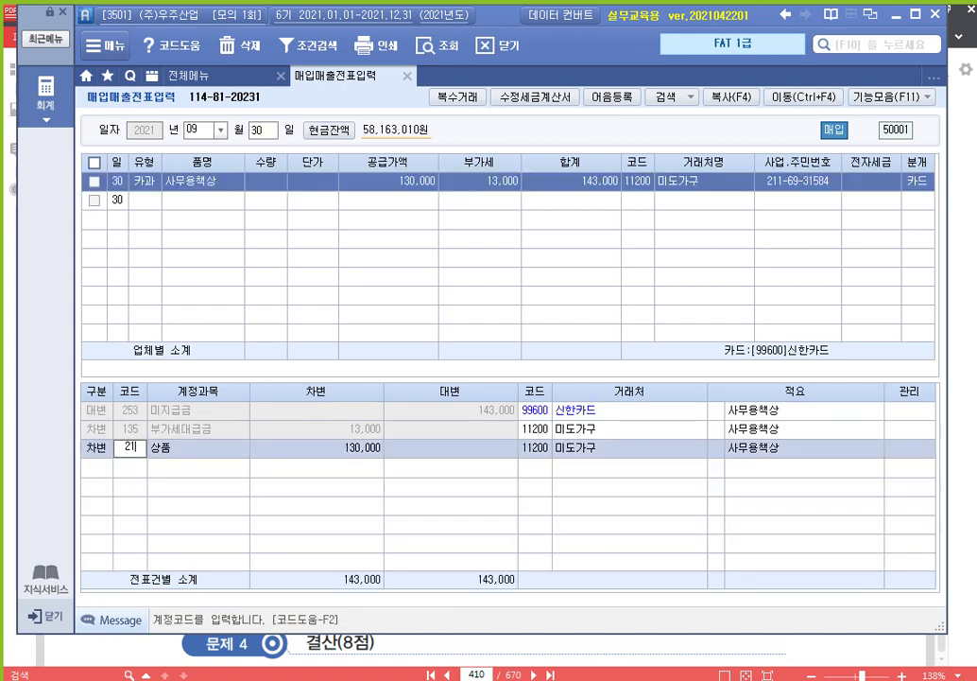
type("2")
key("Return")
key("Return")
key("Return")
key("Return")
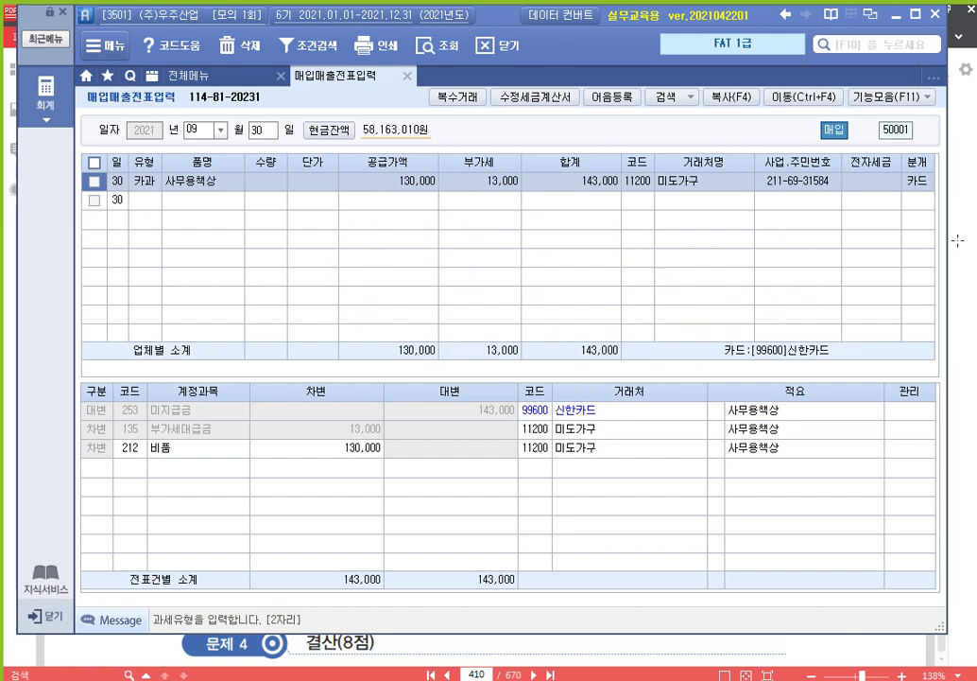
Switch to the exam PDF and read the 수동결산(4점) closing data under 문제 4 결산.
left_click(974, 269)
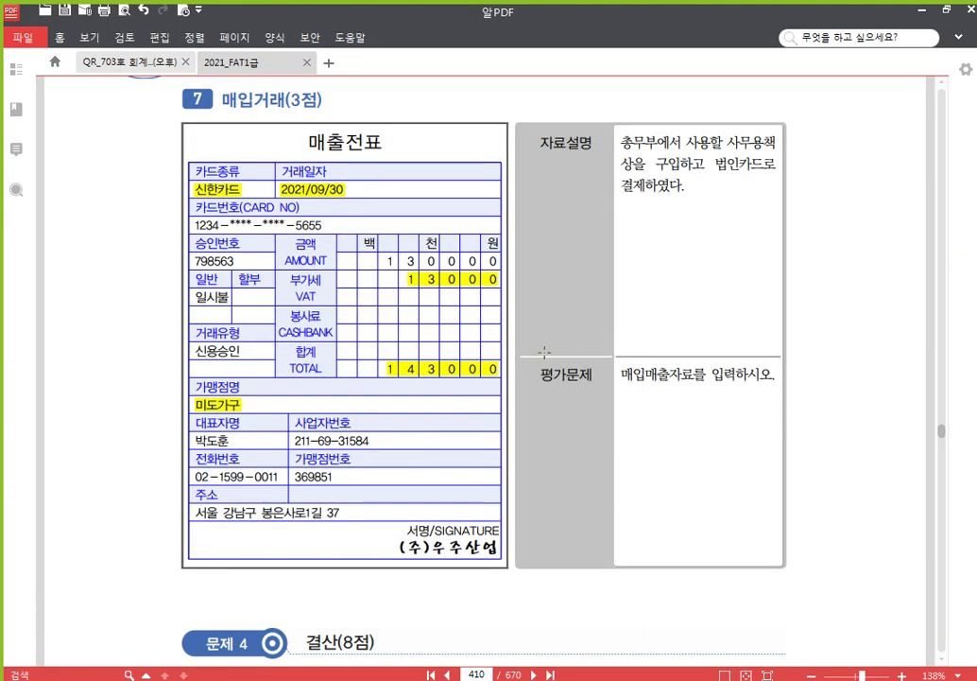
scroll(534, 350, "down", 5)
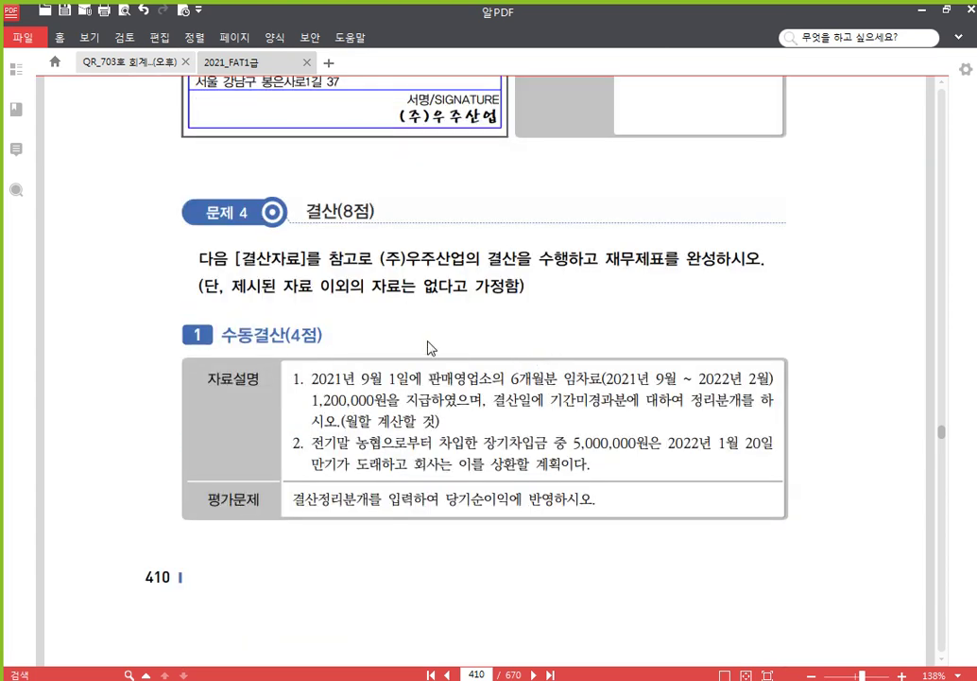
scroll(383, 288, "down", 2)
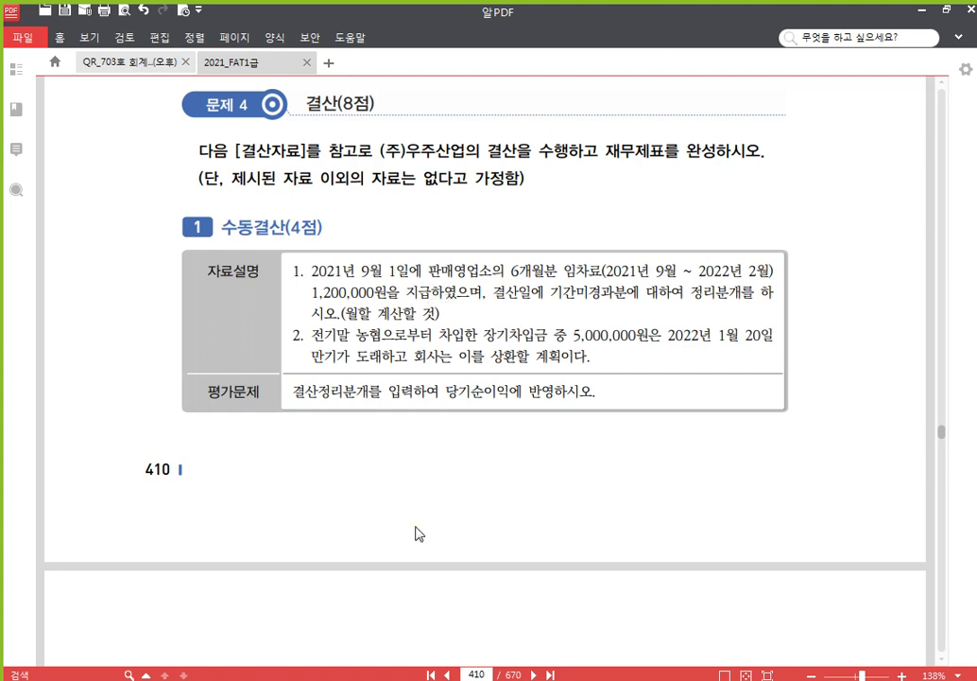
Return to the accounting program, close 매입매출전표입력 and open 일반전표입력.
key("alt+Tab")
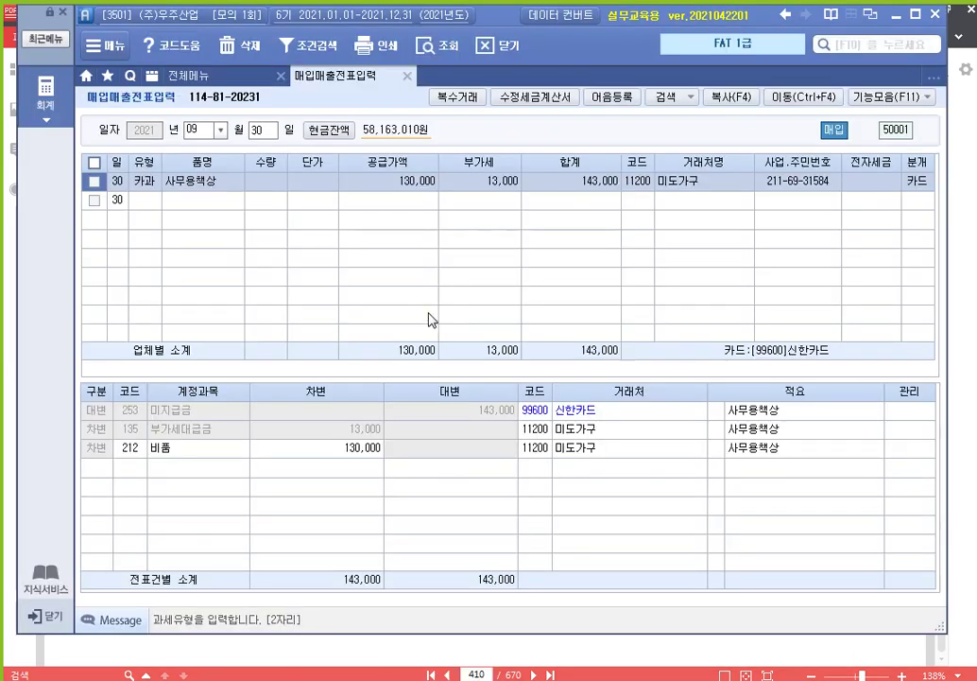
left_click(408, 78)
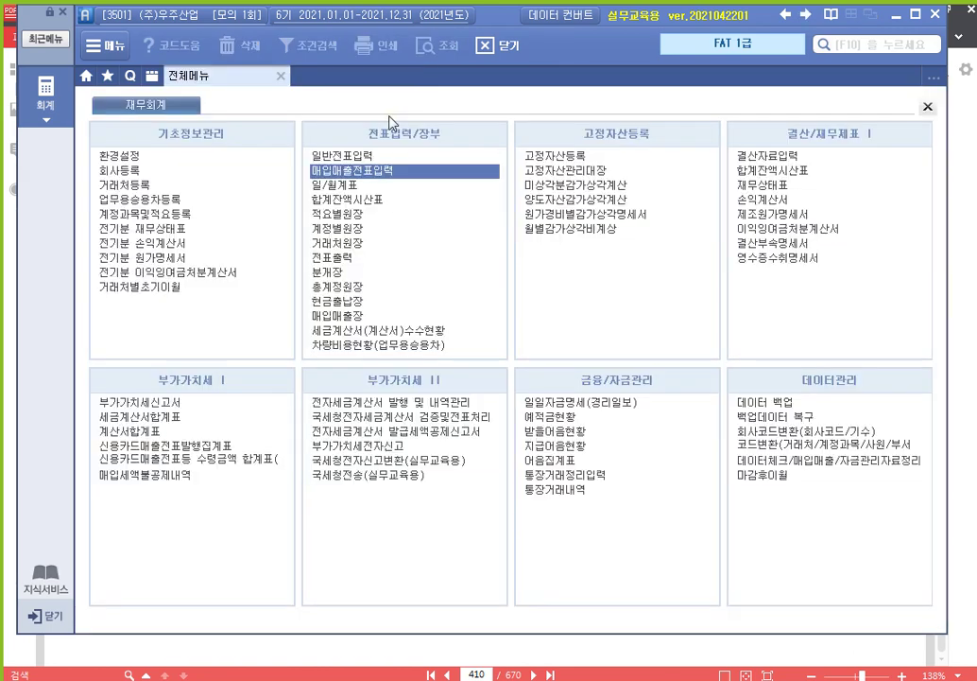
left_click(354, 152)
Look up the September 1 general vouchers and examine the 819 임차료 entry.
type("9")
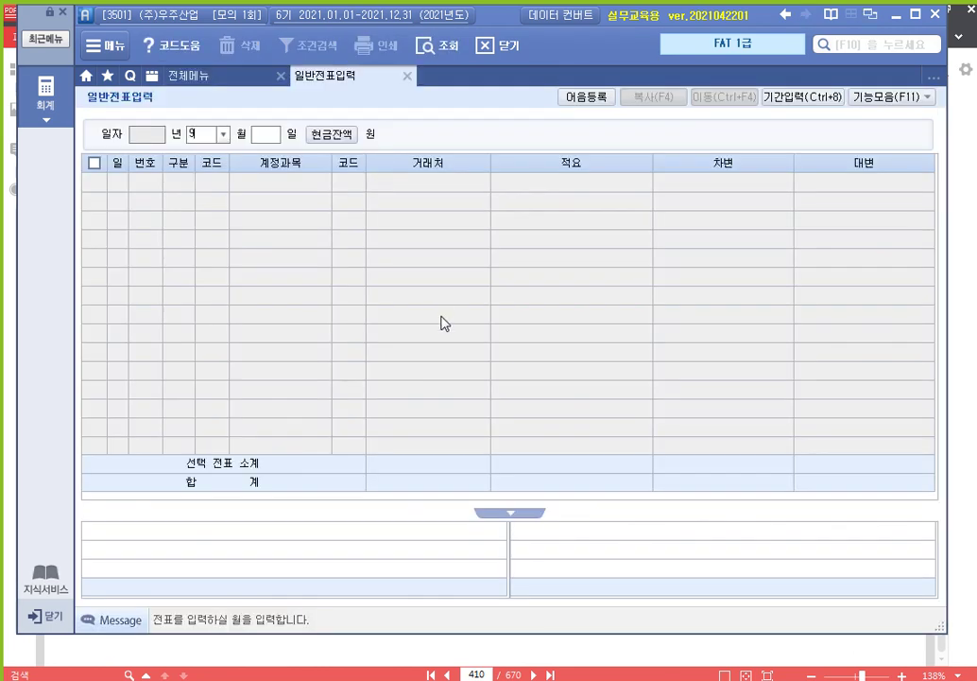
key("Return")
type("1")
key("Return")
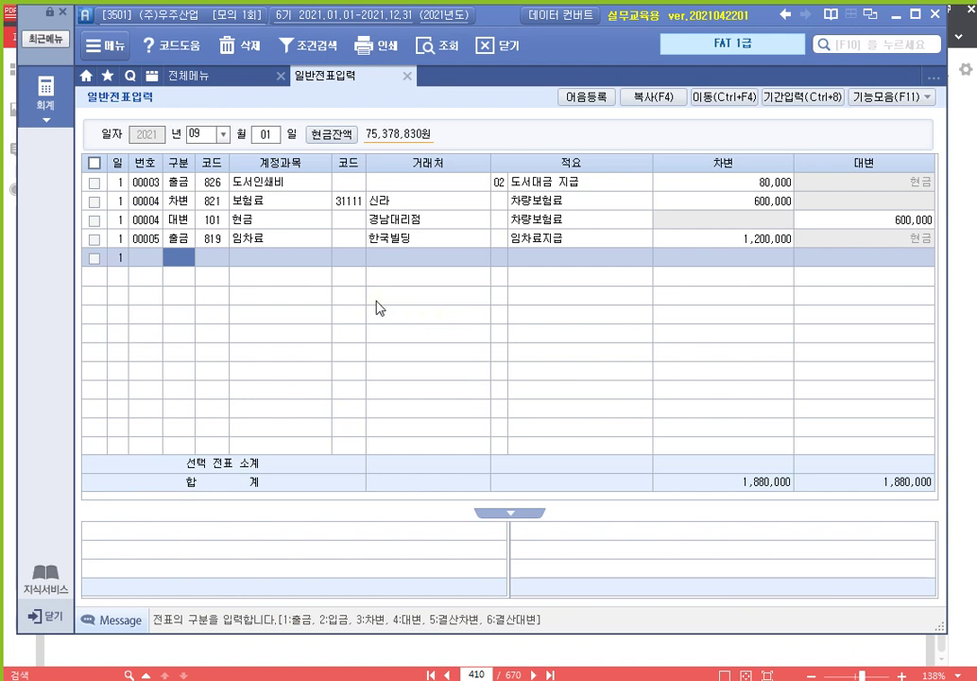
left_click(216, 242)
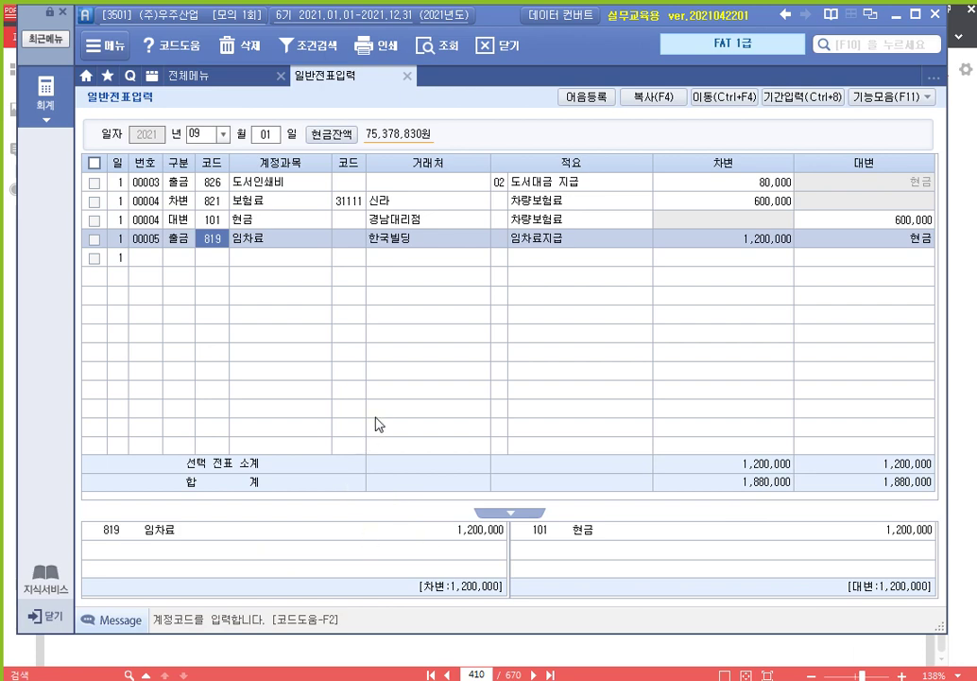
Set the 일반전표입력 voucher date to December 31.
left_click(202, 134)
type("12")
key("Return")
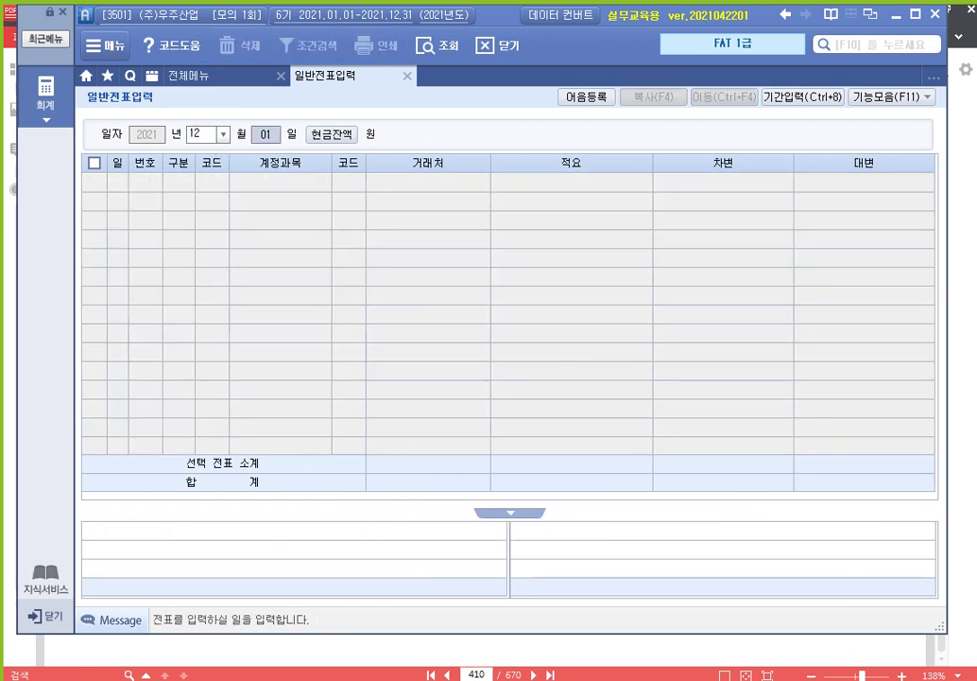
type("31")
key("Return")
Enter a December 31 대변 line for 819 임차료 with 400,000, leaving trading partner and 적요 blank.
type("4")
key("Return")
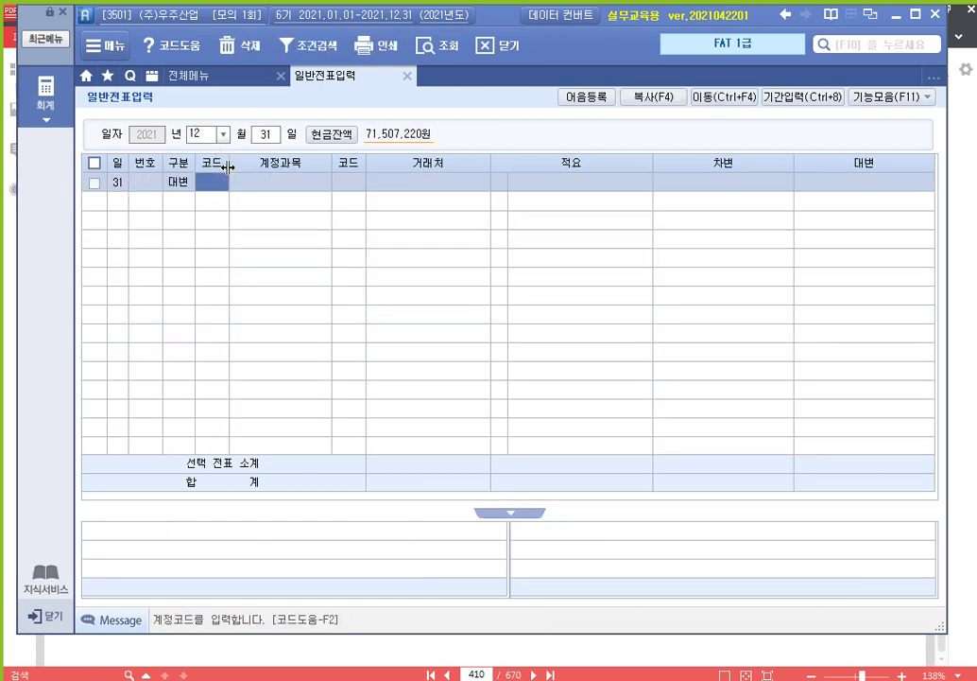
type("임차")
key("Return")
key("Return")
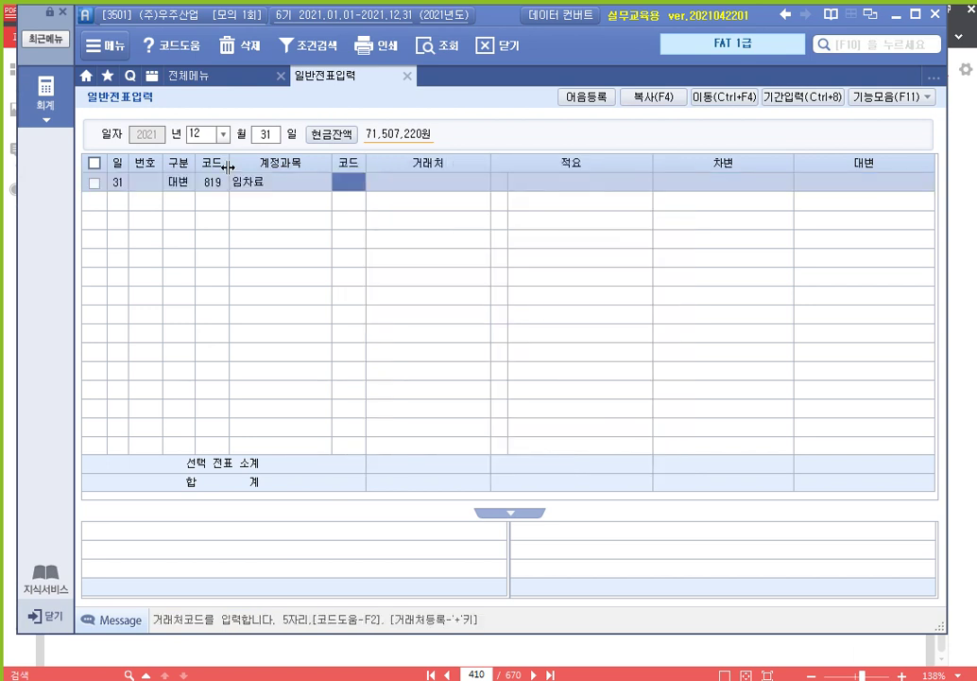
key("Return")
key("Return")
key("Return")
type("400000")
key("Return")
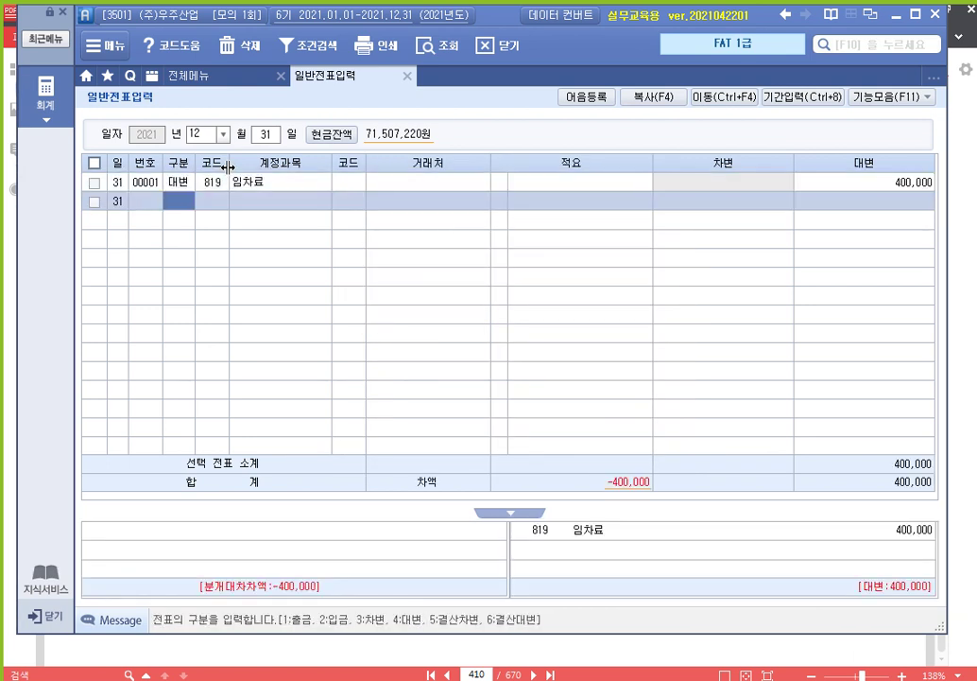
Add the matching 차변 line for 133 선급비용 with 400,000.
type("3")
key("Return")
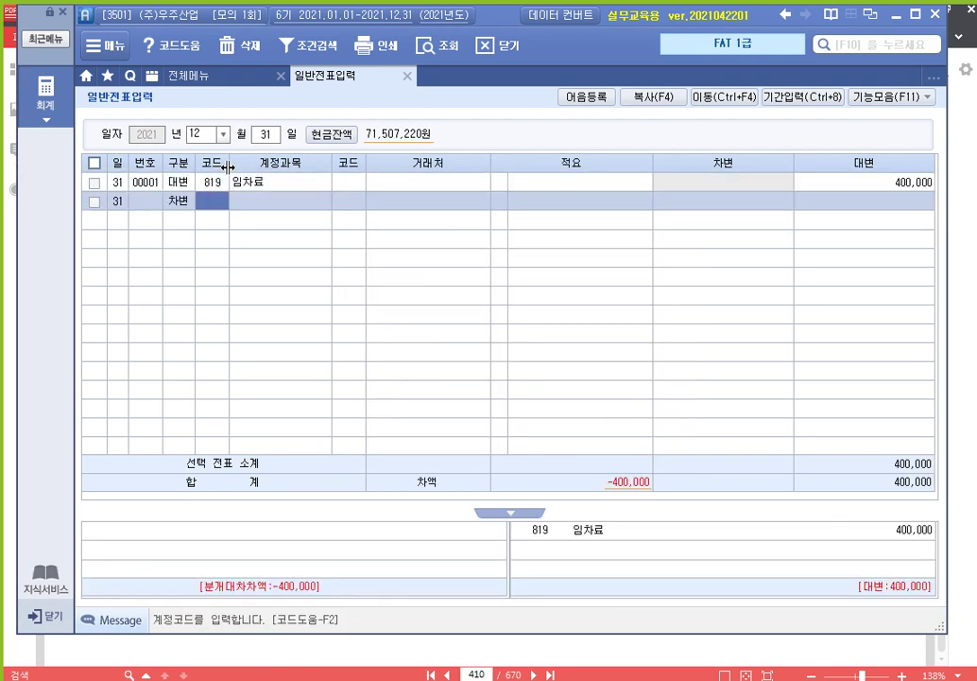
type("보")
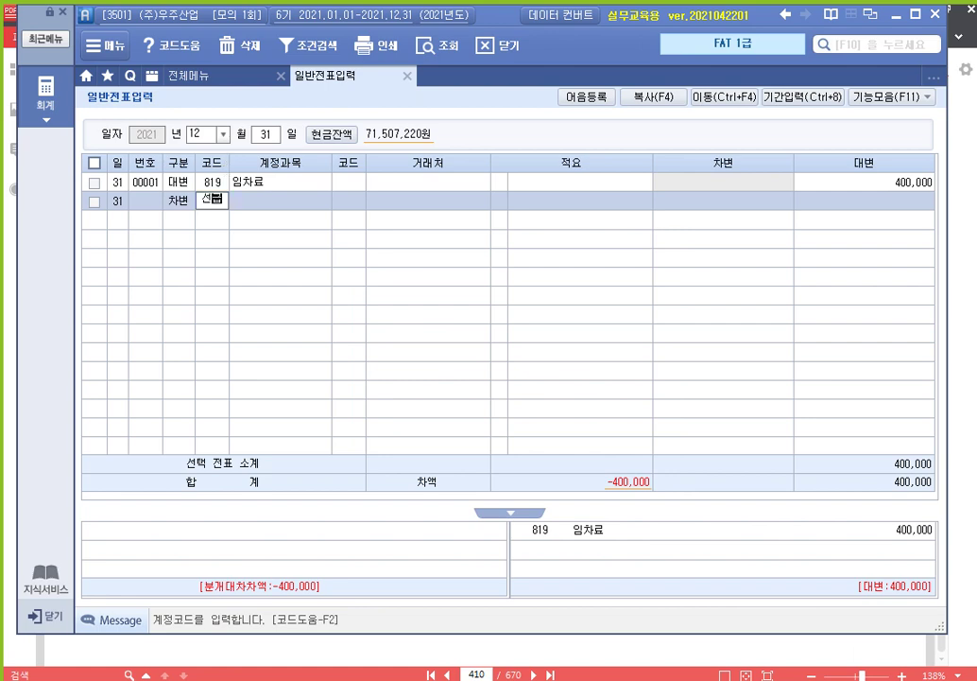
key("Return")
key("Down")
key("Return")
key("Return")
key("Return")
key("Return")
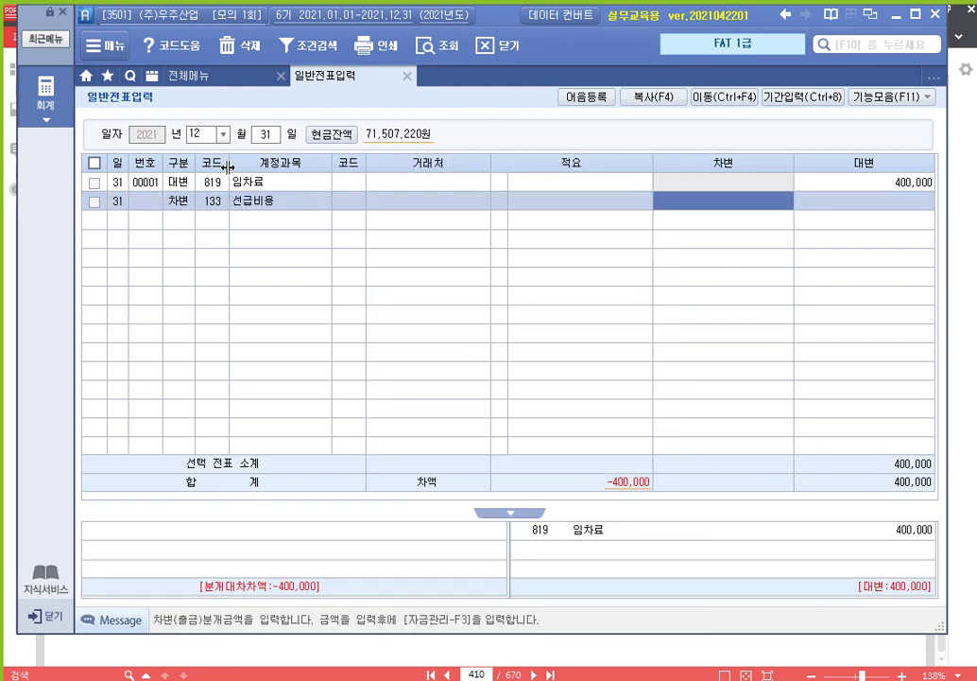
type("400000")
key("Return")
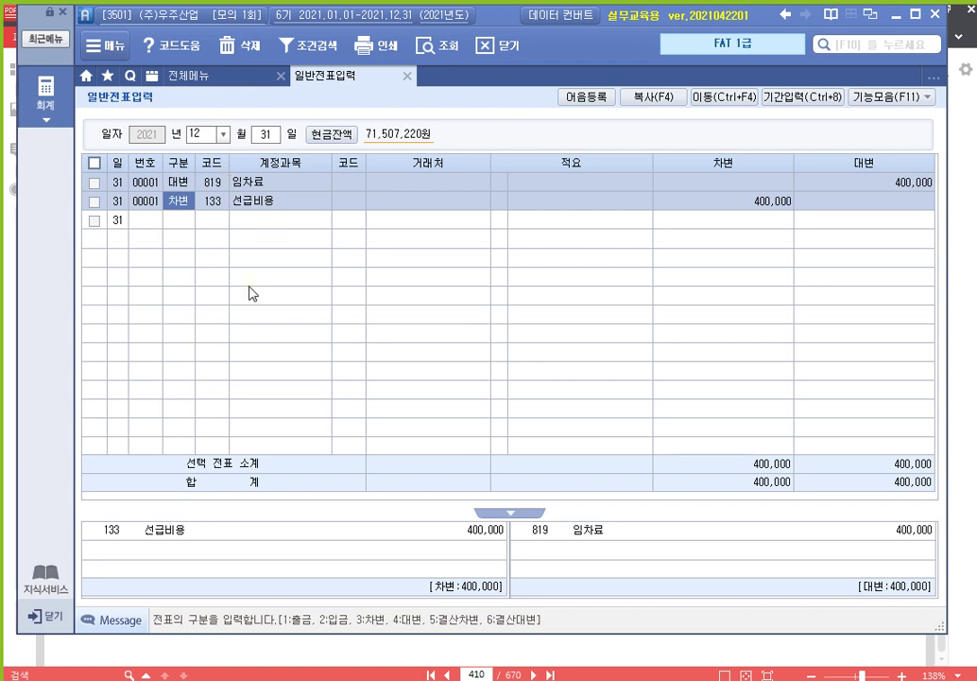
Start a new December 31 차변 line, looking up 장기 and choosing account 293 장기차입금.
left_click(186, 223)
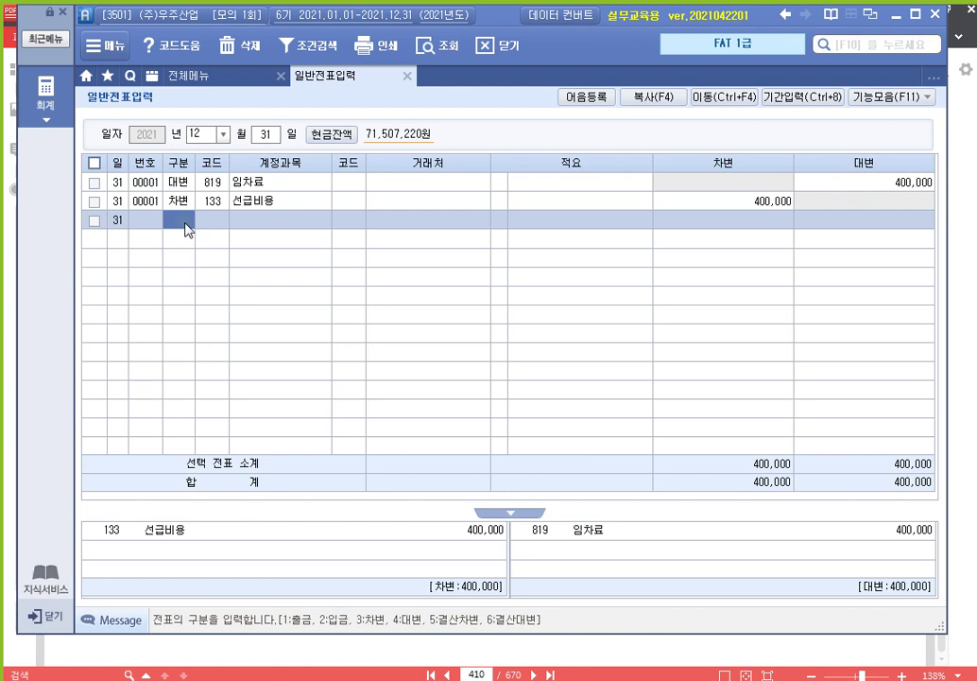
type("3")
key("Return")
type("장기")
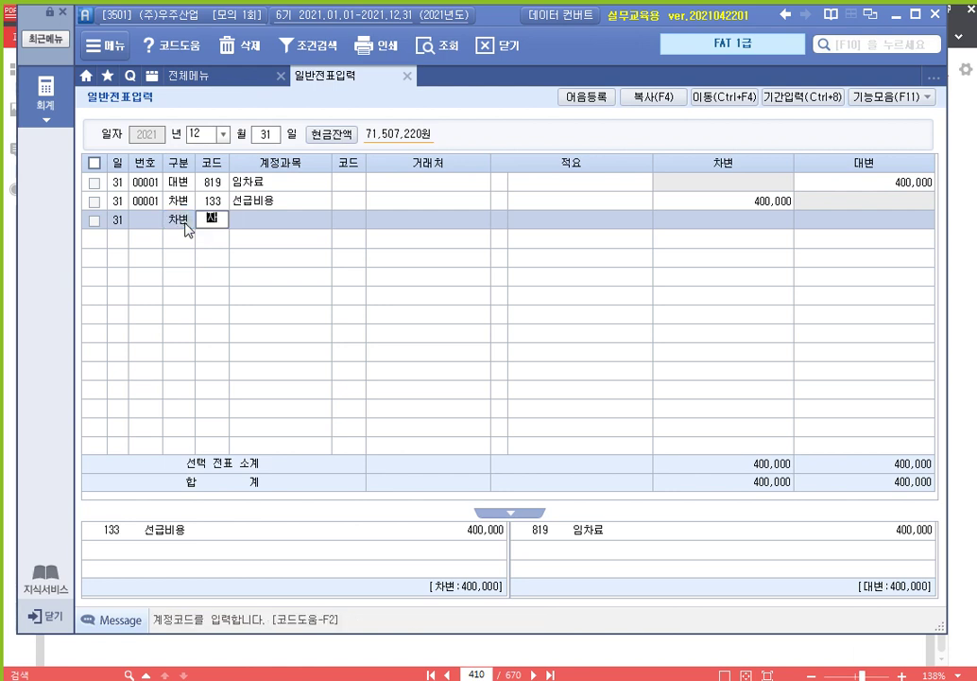
key("Return")
key("Down")
key("Down")
key("Down")
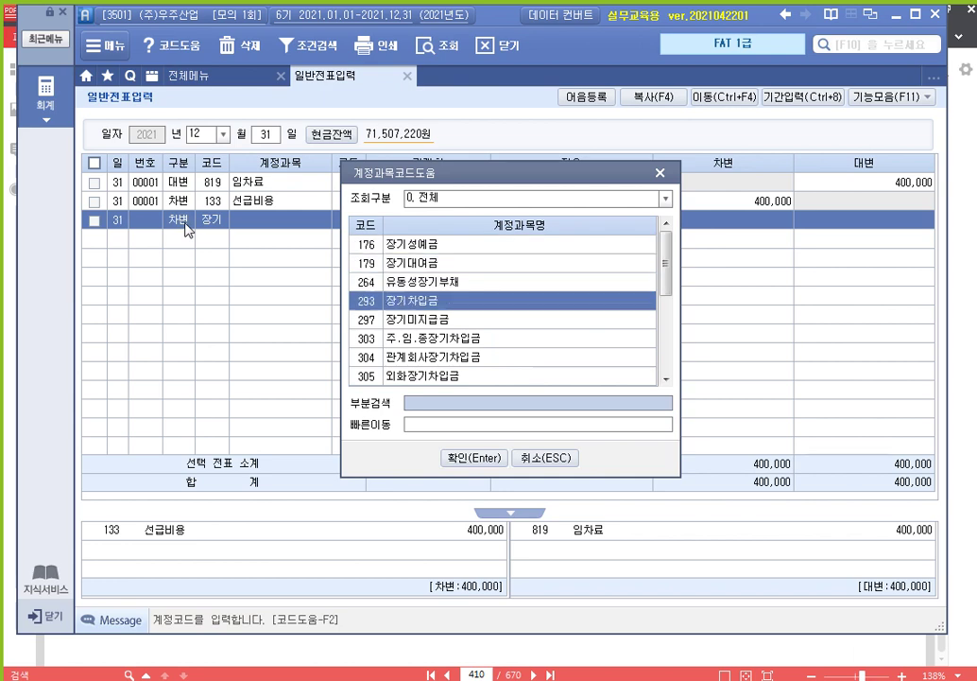
key("Return")
Set the 장기차입금 line's trading partner to 98010 농협 and its debit amount to 5,000,000.
type("농")
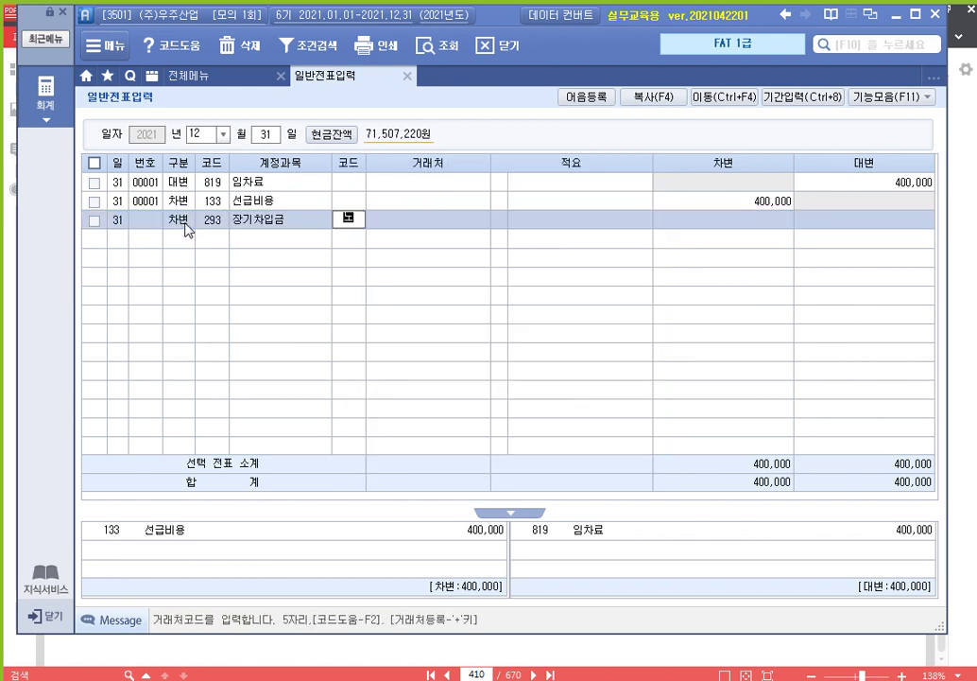
key("Return")
key("Down")
key("Return")
key("Return")
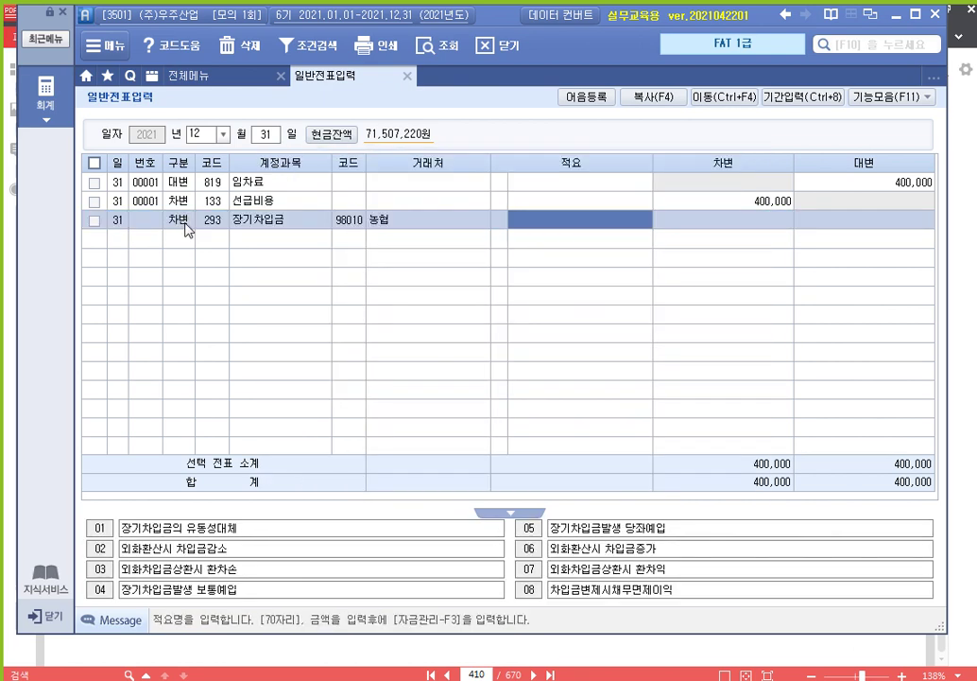
key("Return")
type("5000000")
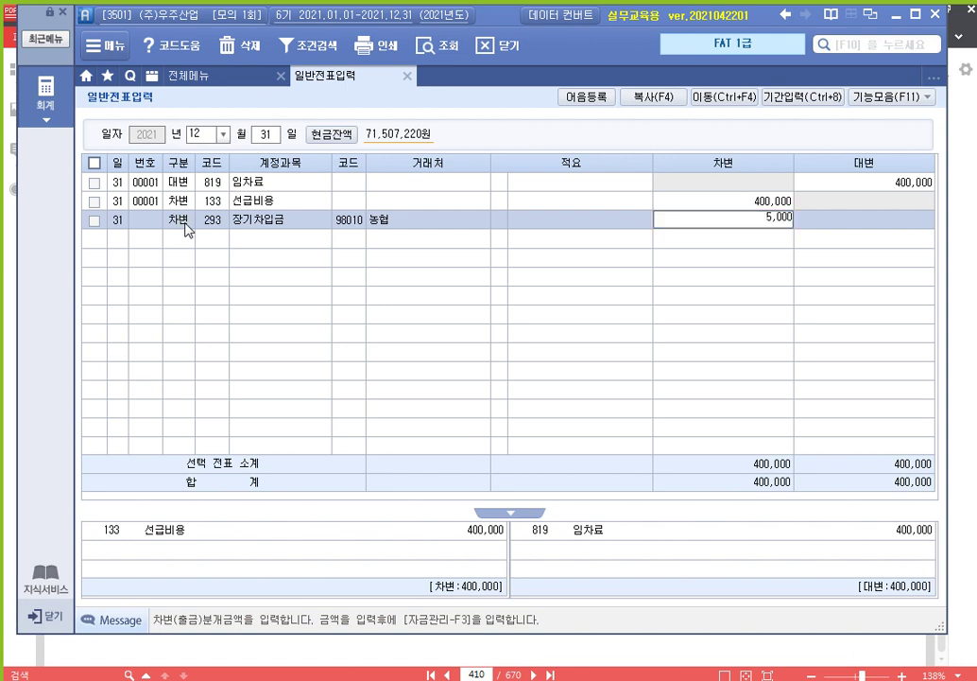
key("Return")
Add the matching 대변 line for 264 유동성장기부채 with trading partner 98010 농협 and amount 5,000,000.
type("4")
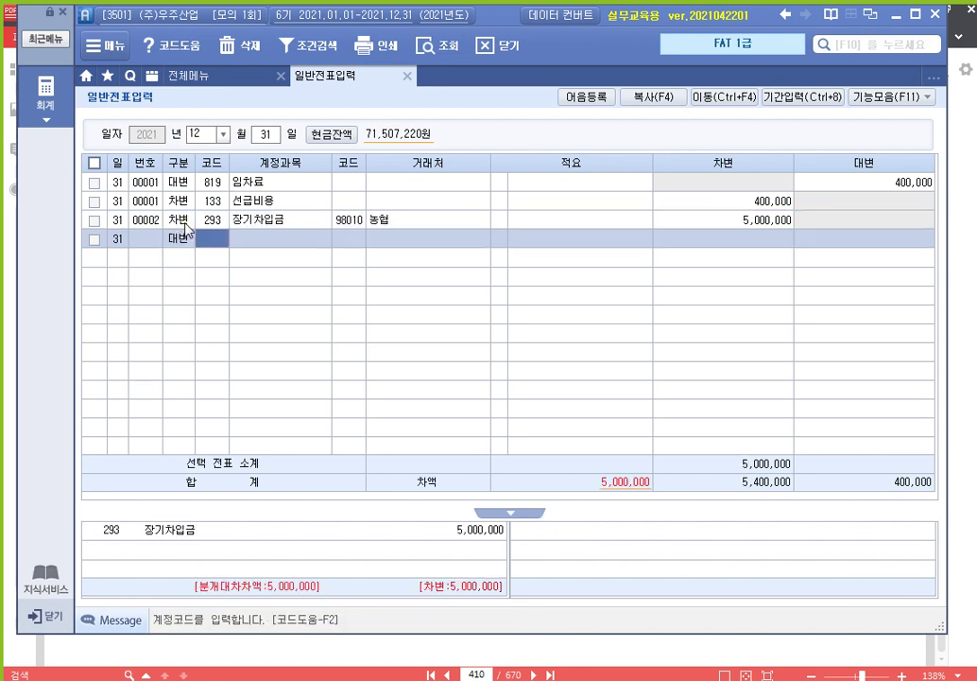
type("264")
key("Return")
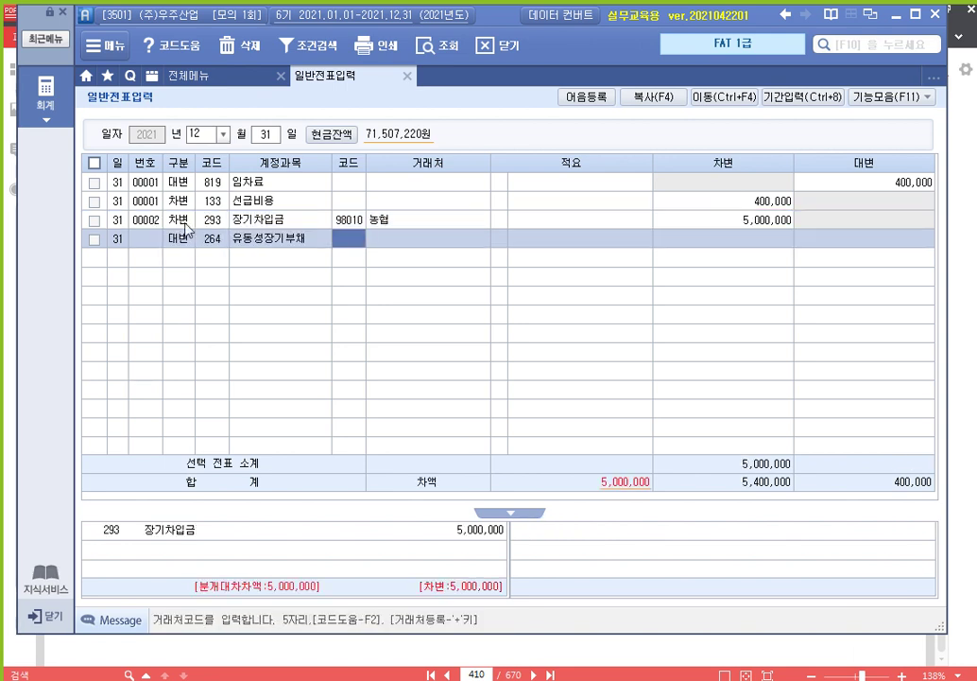
type("98010")
key("Return")
key("Return")
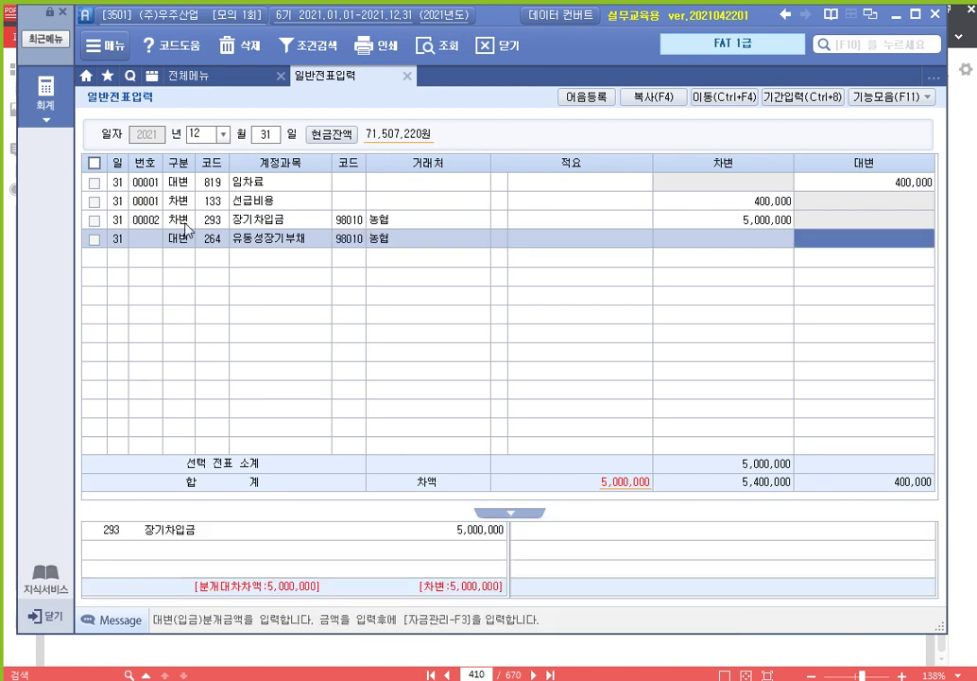
key("Return")
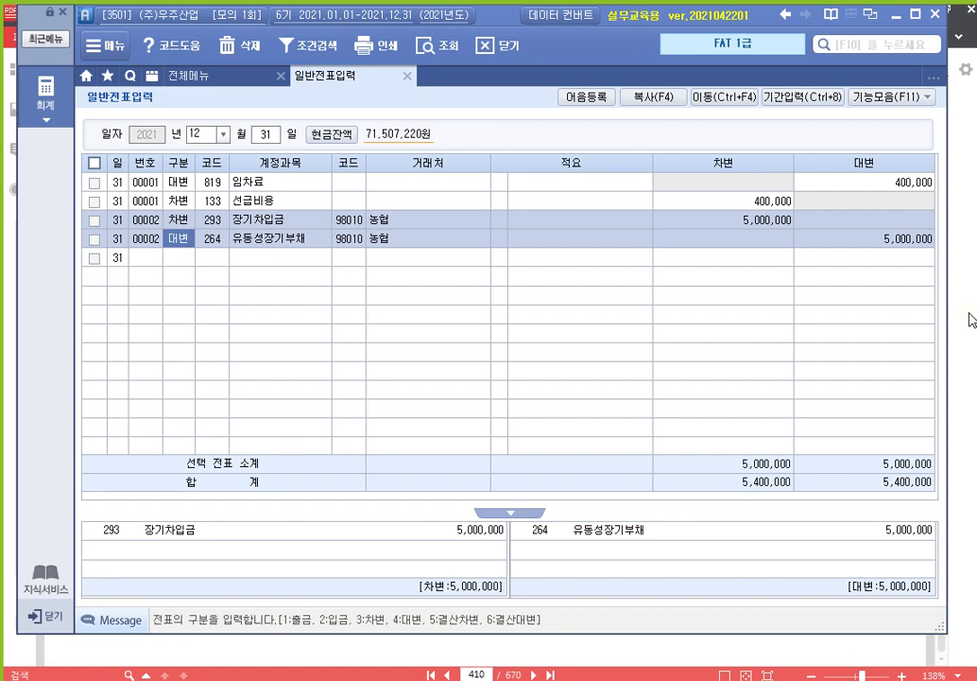
Switch to the exam PDF and read question 2, 결산자료입력에 의한 자동결산, with its 유형자산 내역.
key("alt+Tab")
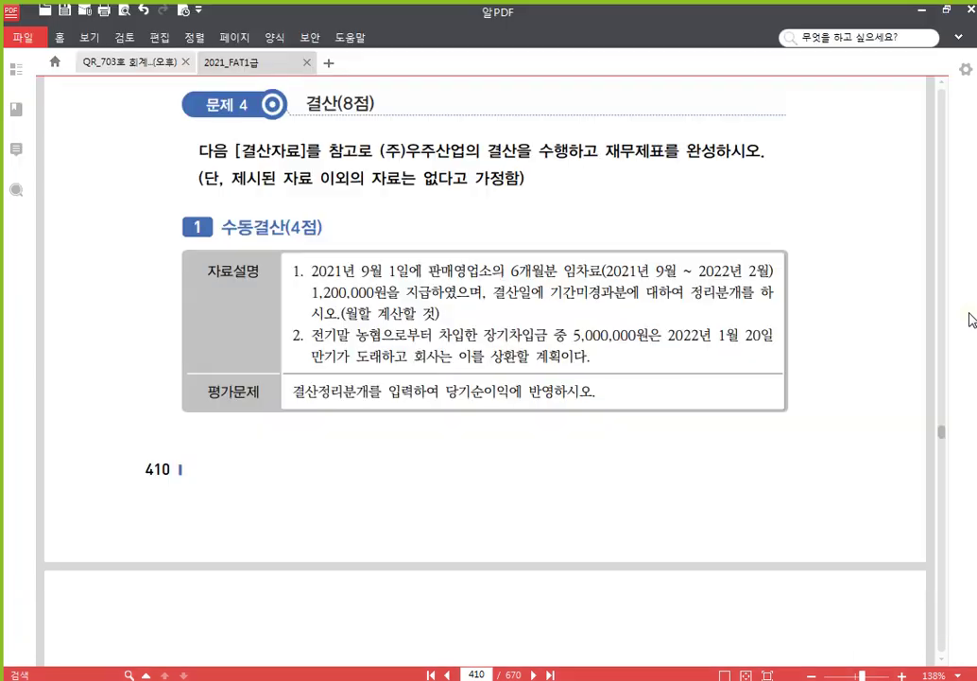
scroll(469, 346, "down", 5)
scroll(470, 348, "up", 1)
scroll(468, 346, "down", 1)
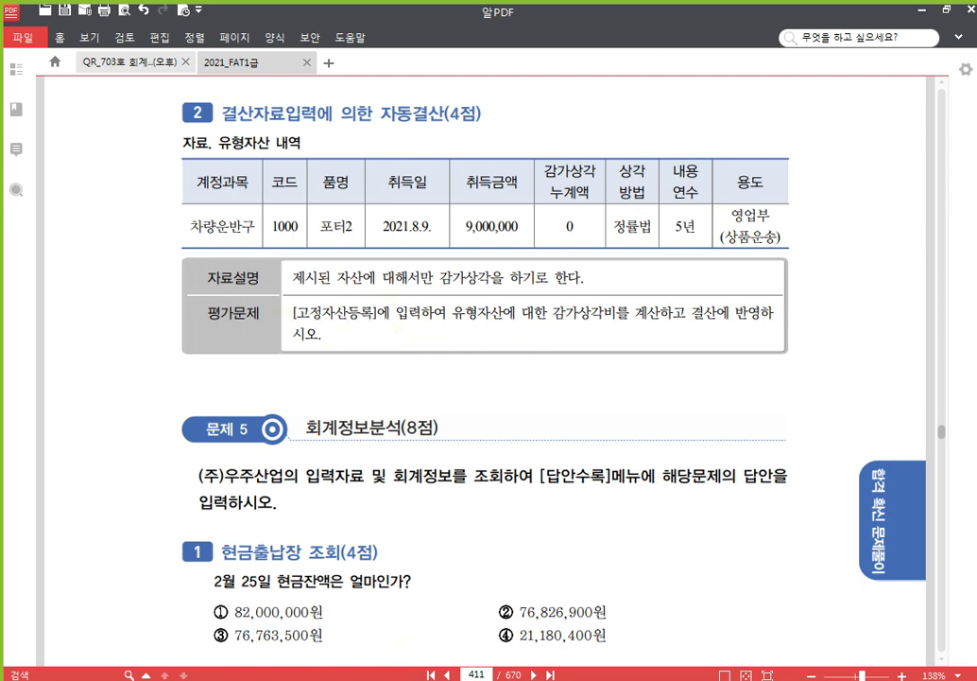
Return to the accounting program and open 고정자산등록 from 전체메뉴.
key("alt+Tab")
left_click(238, 79)
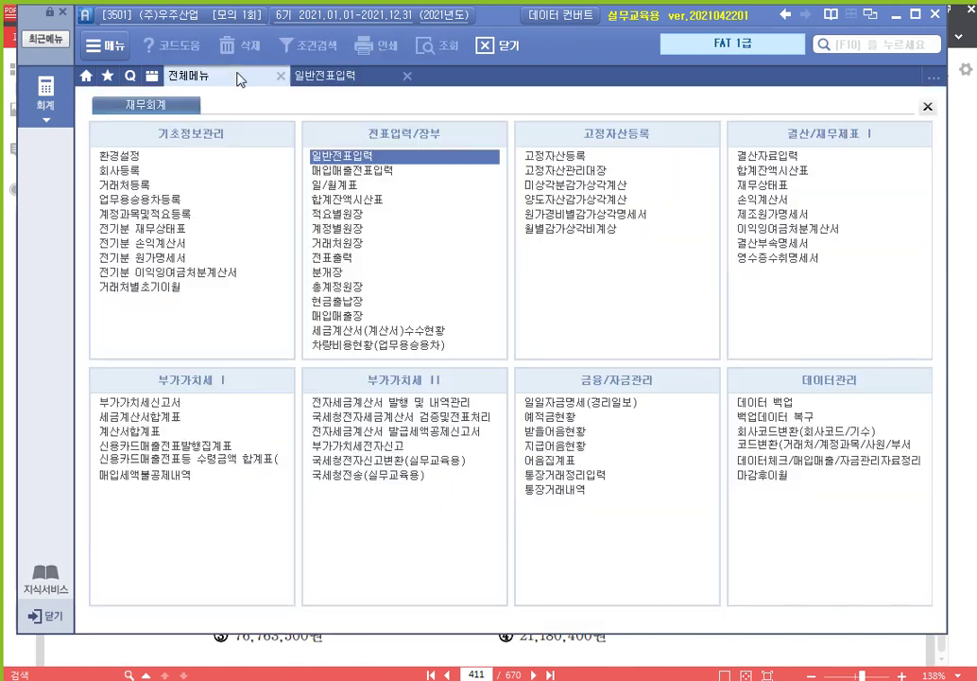
left_click(554, 154)
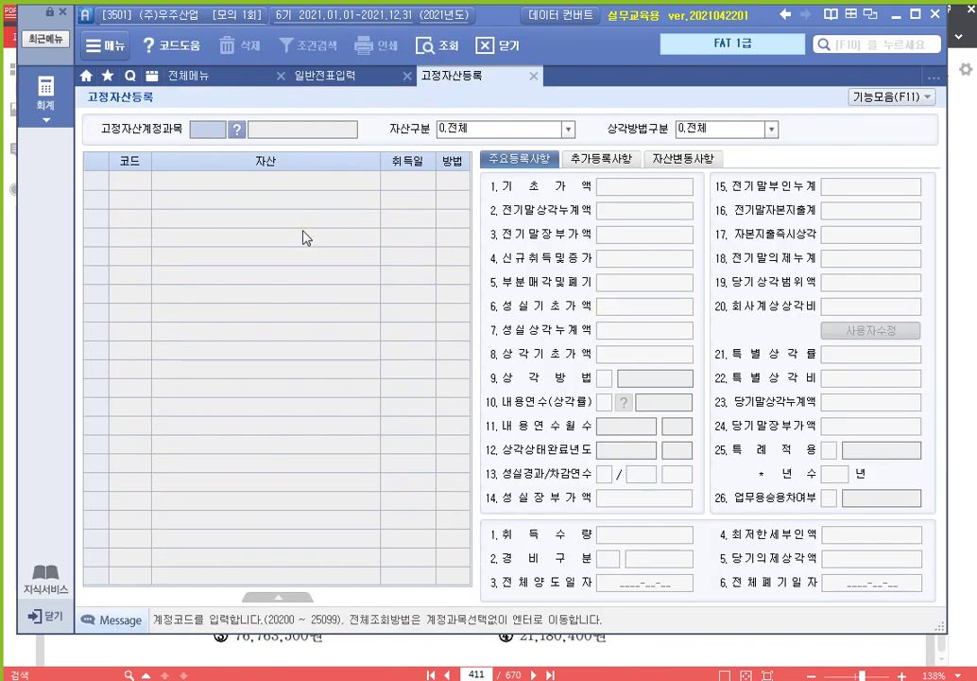
left_click(183, 74)
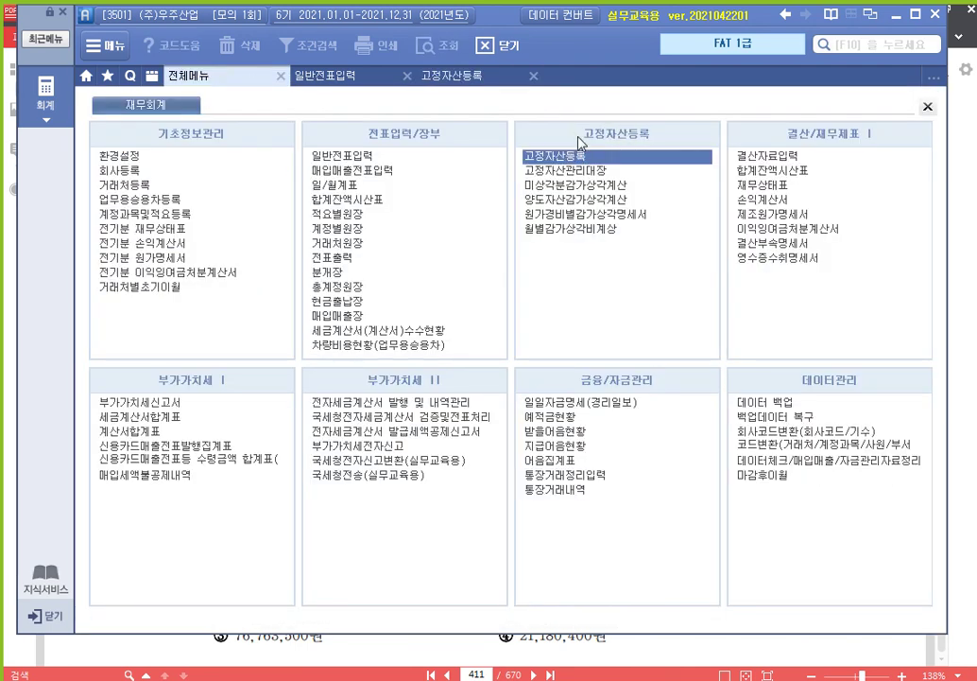
left_click(465, 81)
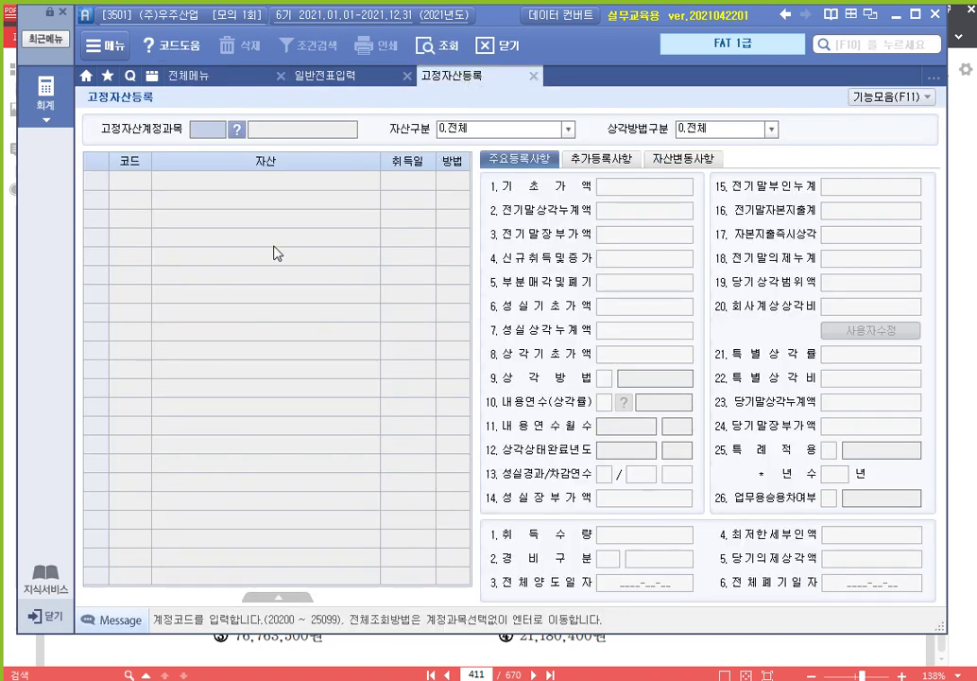
Under asset account 208 차량운반구, register asset code 1000 named 포터2 with acquisition date 2021-08-09.
type("208")
key("Return")
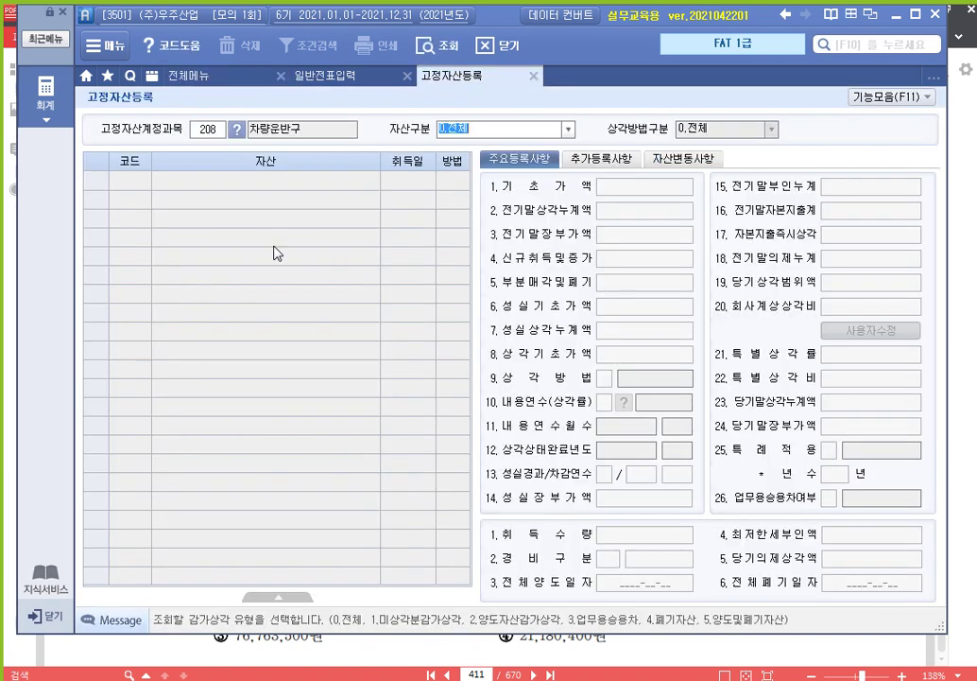
key("Return")
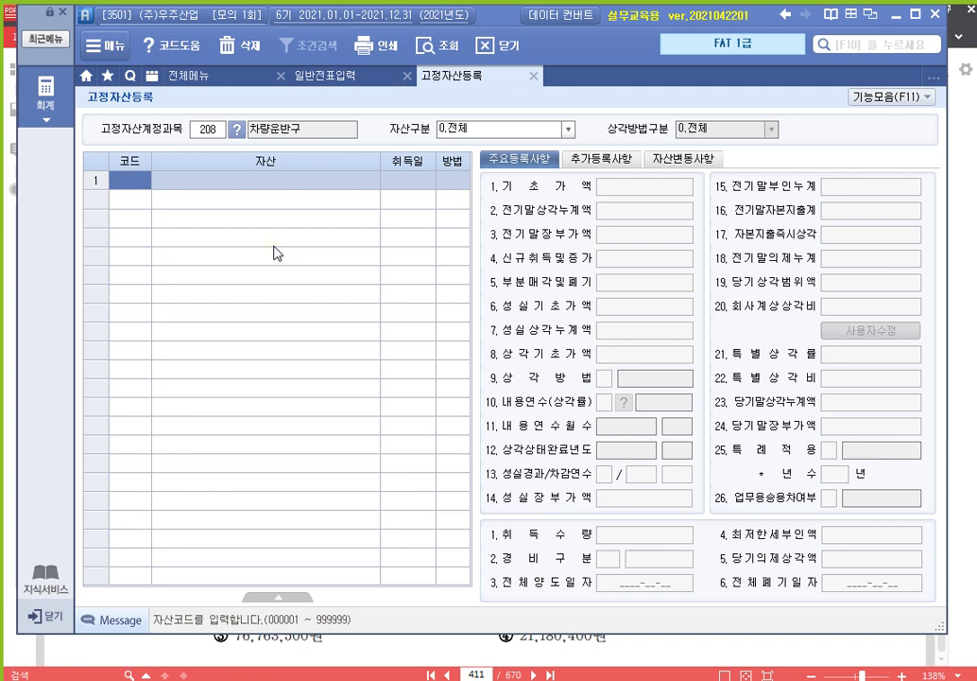
type("1000")
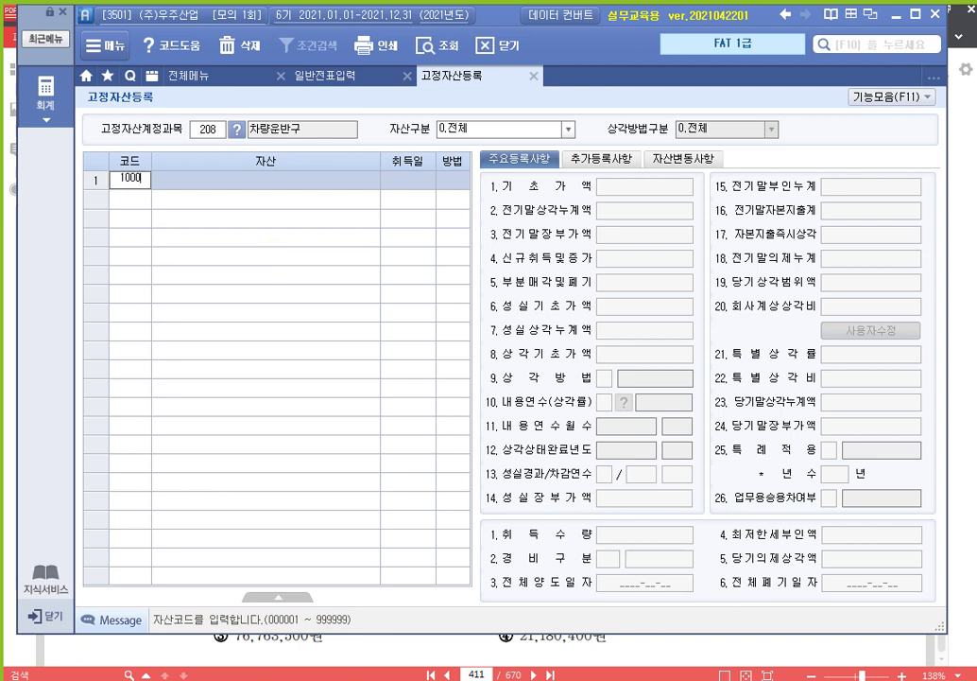
key("Return")
type("포터2")
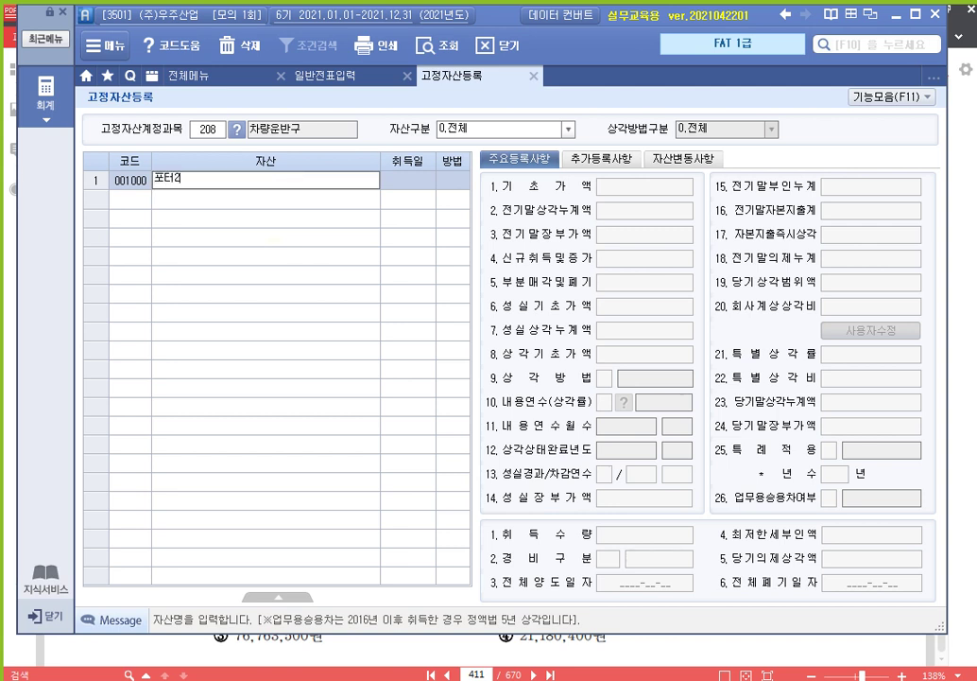
key("Return")
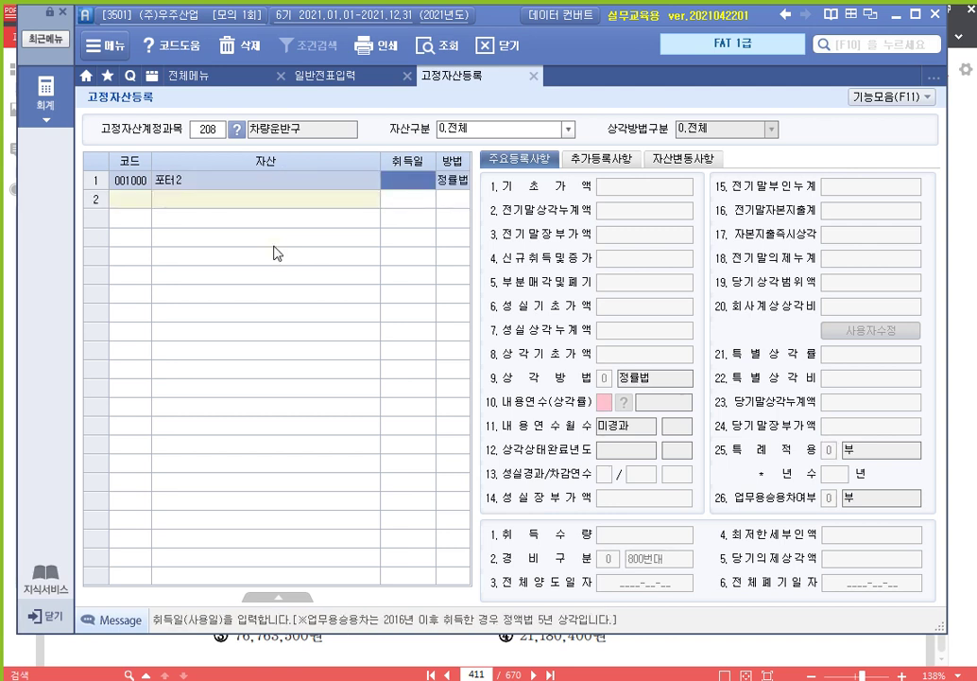
type("2021-08-0")
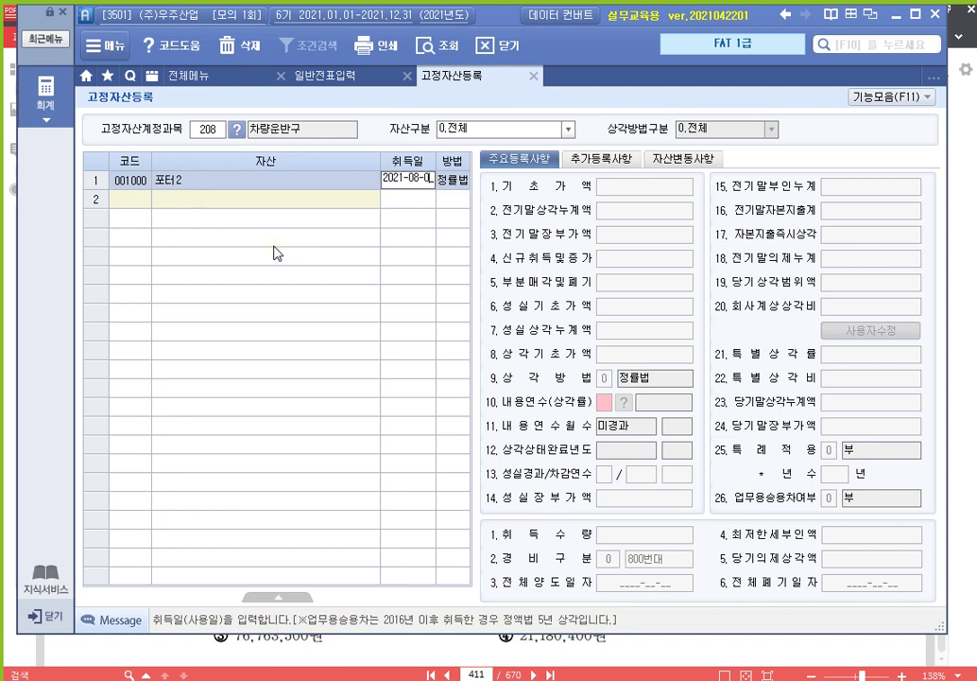
type("9")
key("Return")
Enter 포터2's 신규취득및증가 amount of 9,000,000, keep the 정률법 method, and set its 내용연수 to 5 years.
key("Return")
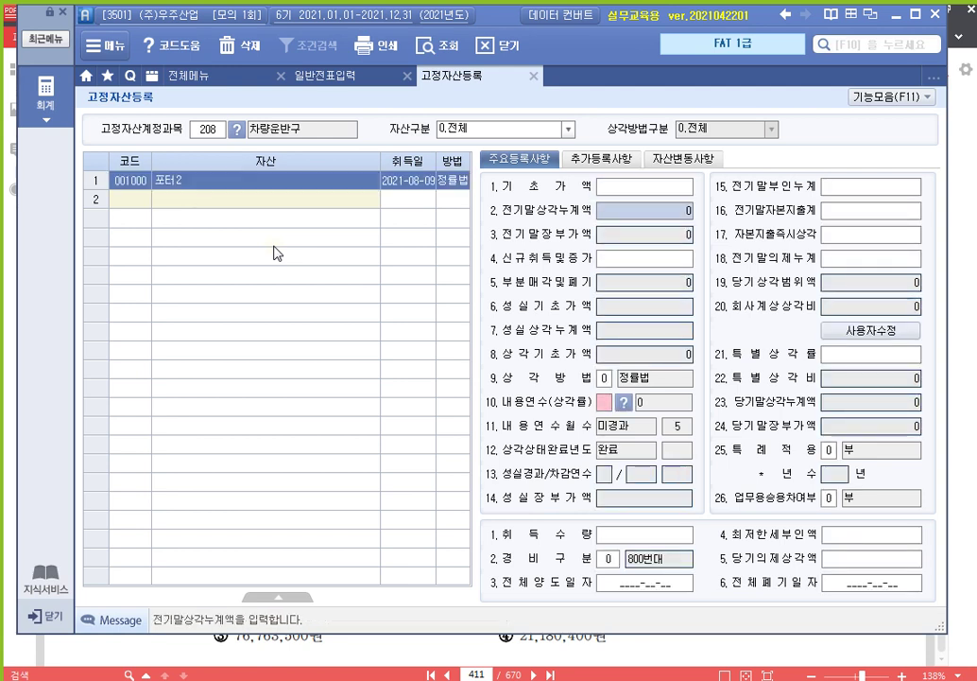
key("Return")
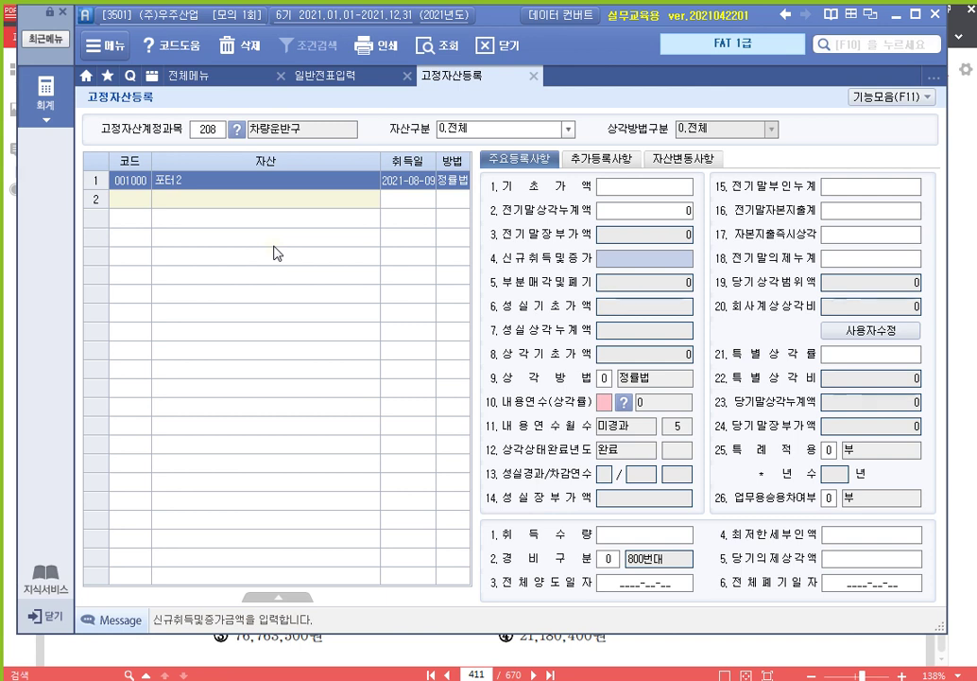
key("Return")
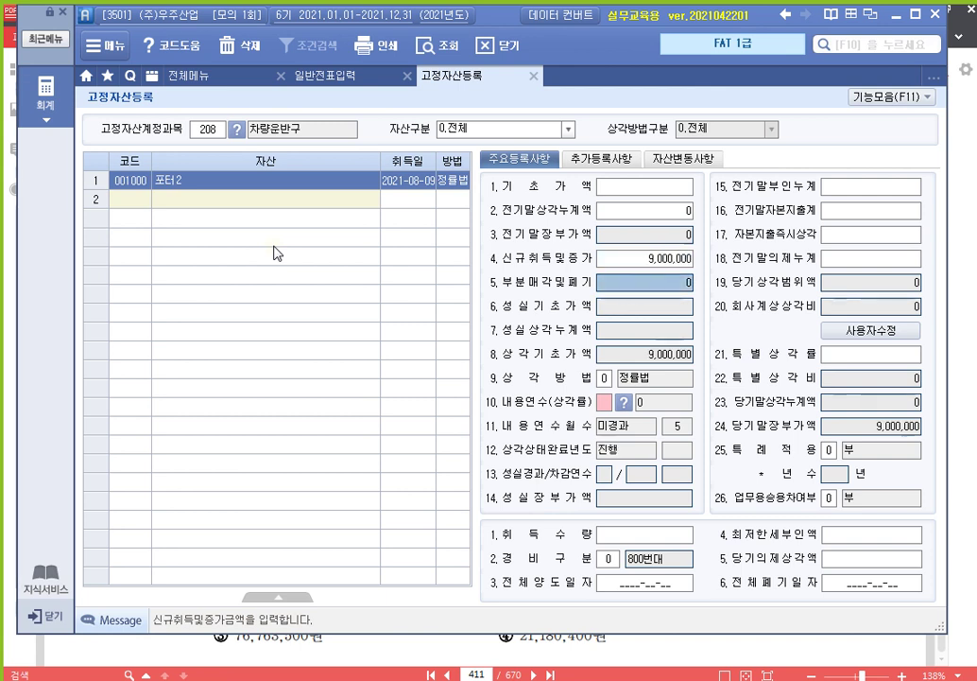
key("Return")
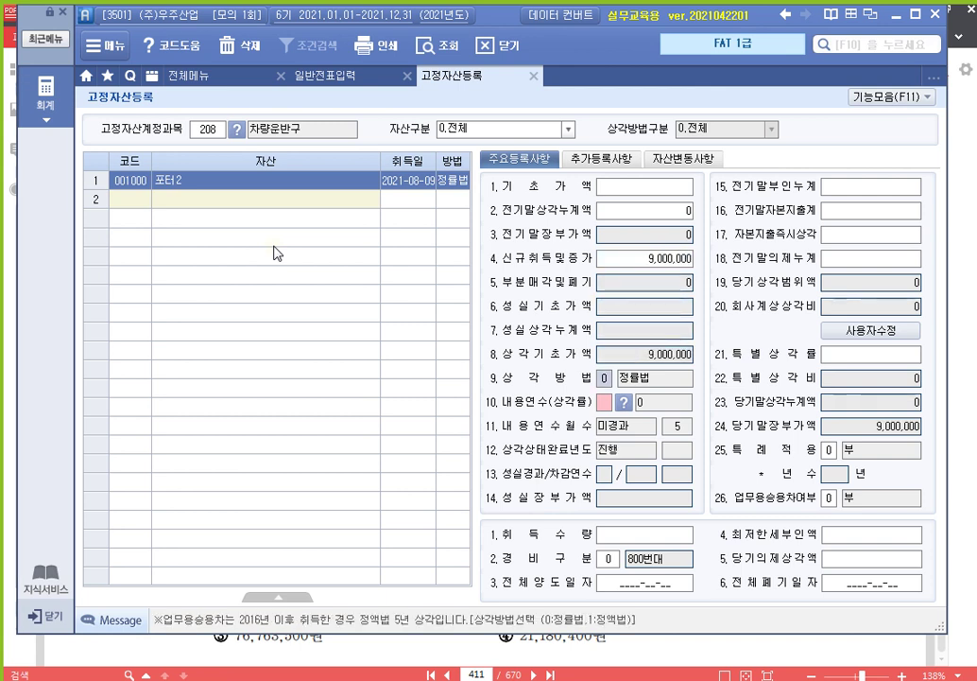
key("Return")
type("5")
key("Return")
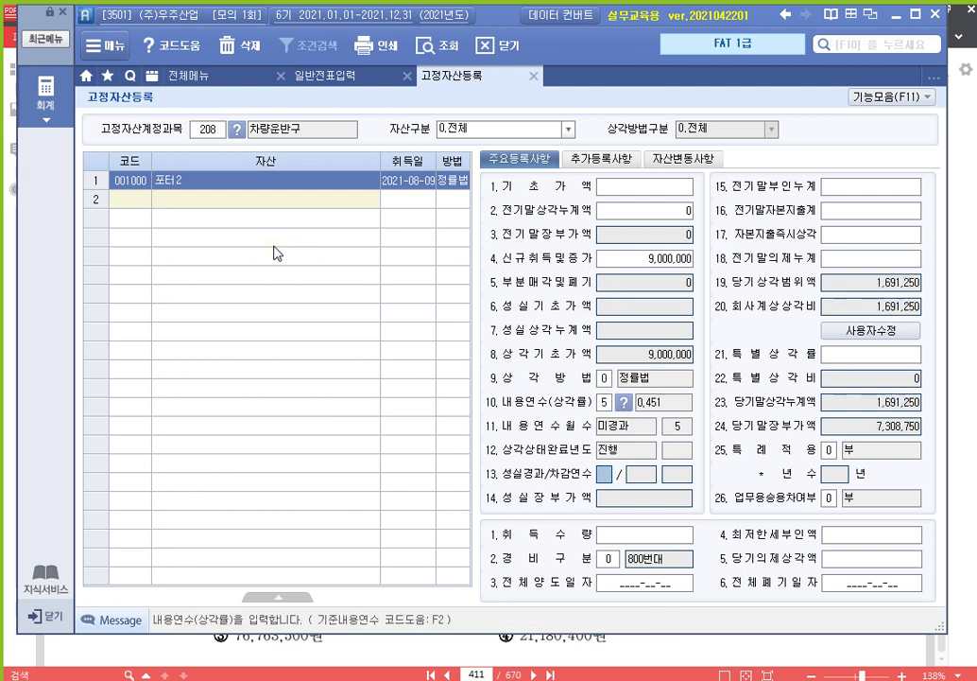
key("Return")
key("Return")
key("Return")
key("Return")
key("Return")
key("Return")
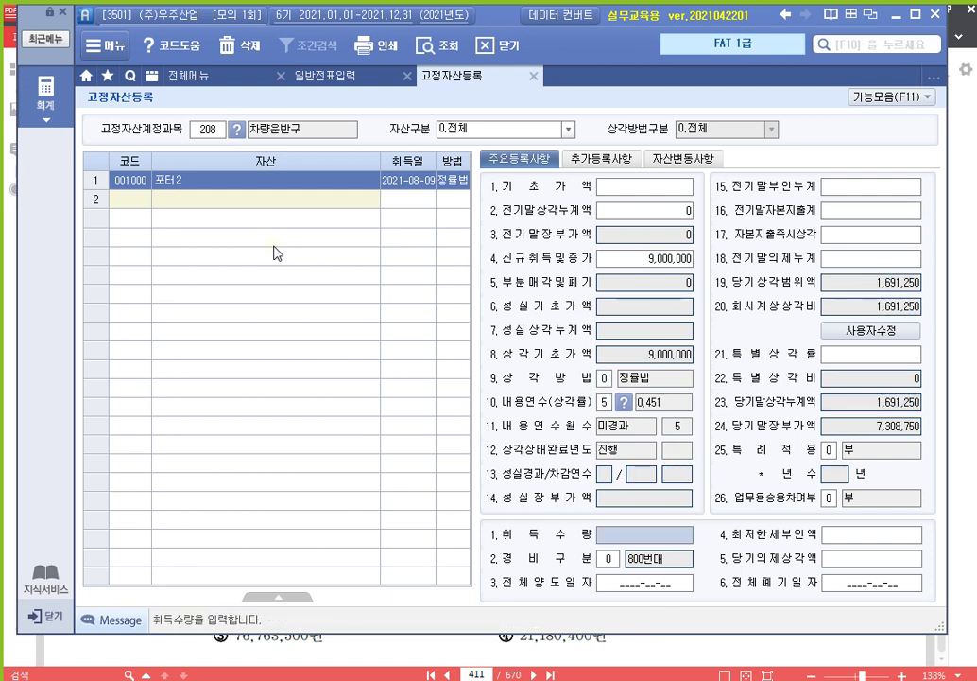
key("Return")
key("Return")
key("Return")
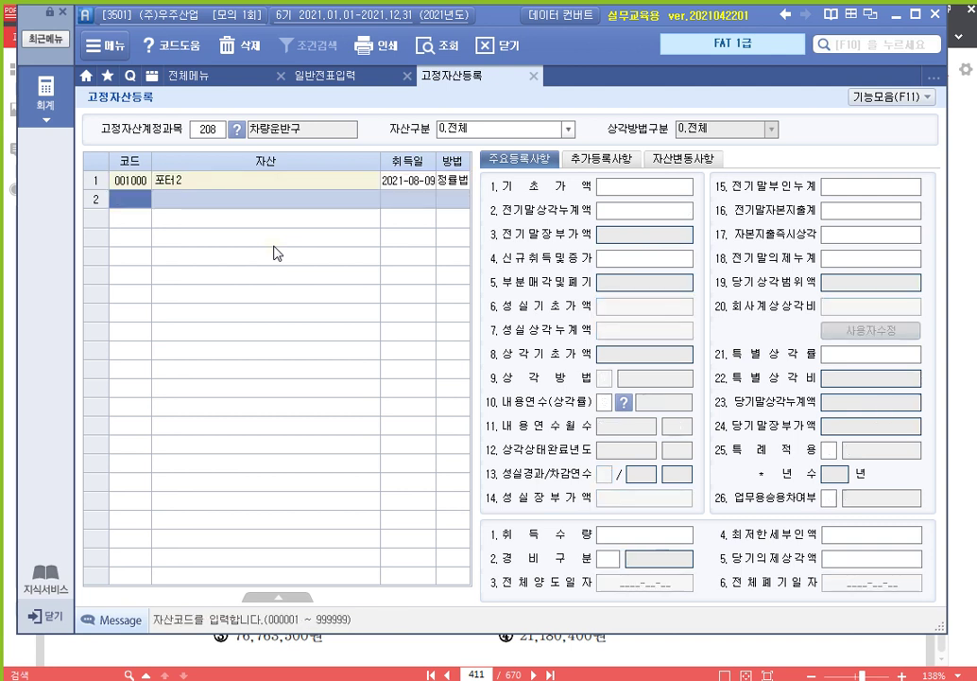
Return to the 포터2 record and check its 회사계상상각비.
key("Up")
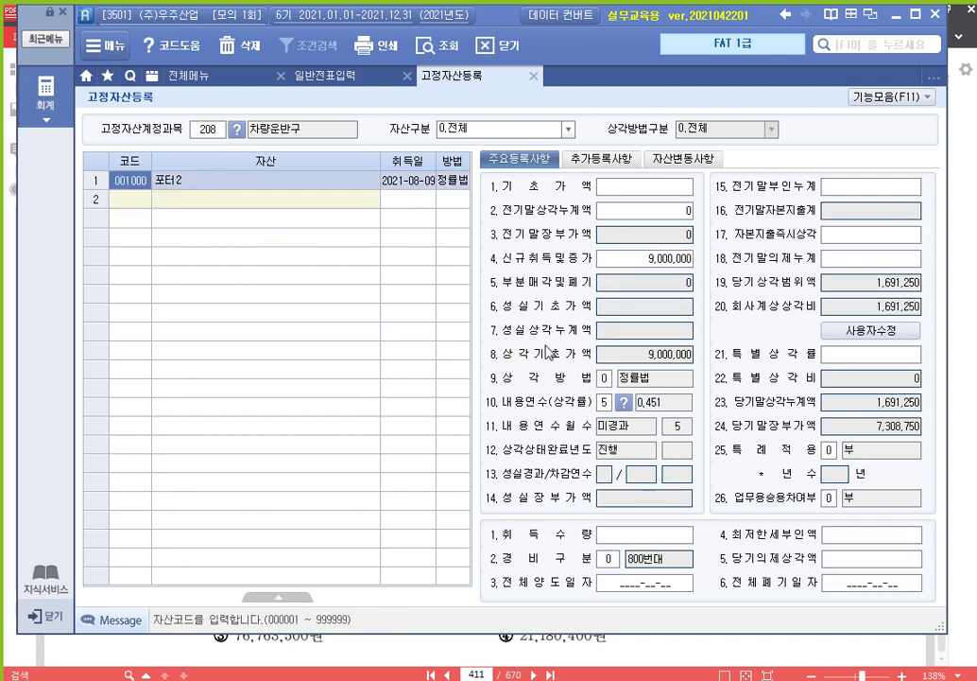
left_click(912, 308)
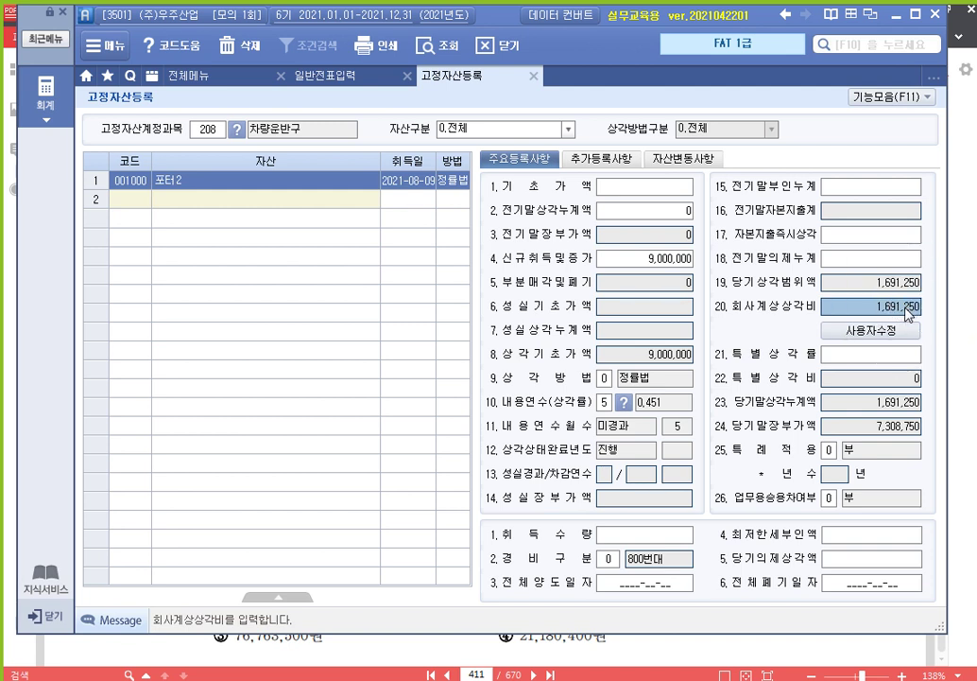
left_click(908, 314)
left_click(909, 313)
Open 월별감가상각비계상 and calculate depreciation for closing month 12 with 경비구분 set to 전체.
left_click(225, 78)
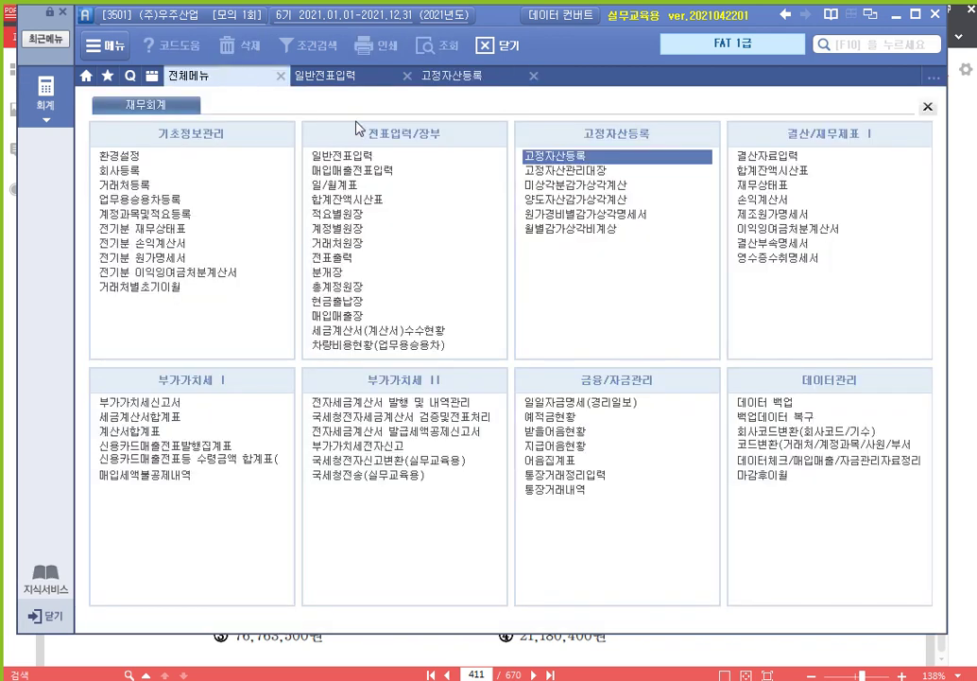
left_click(610, 238)
left_click(609, 239)
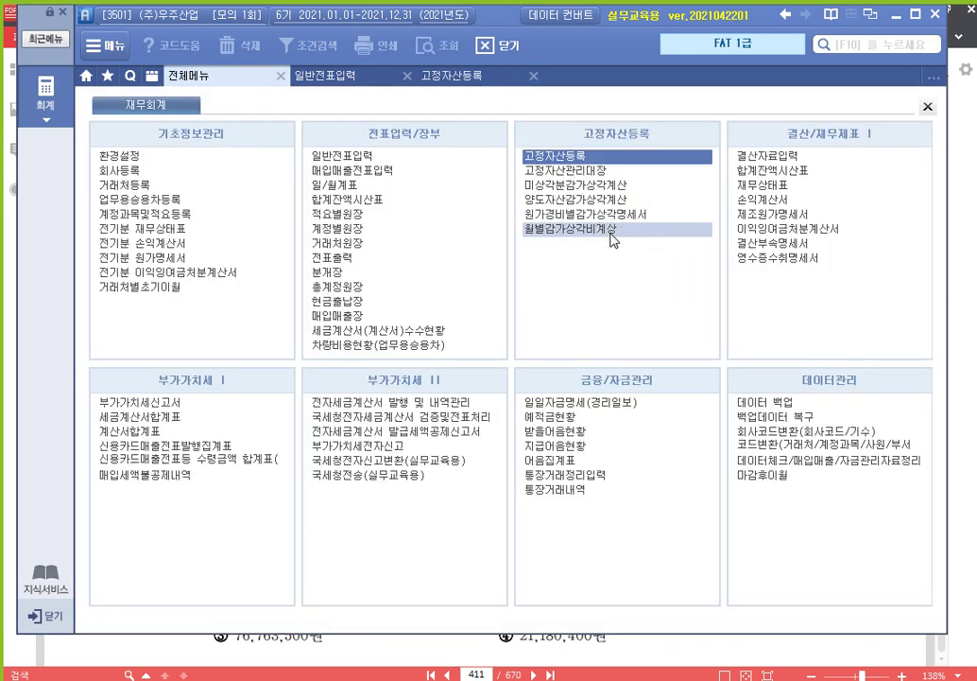
left_click(610, 239)
left_click(610, 238)
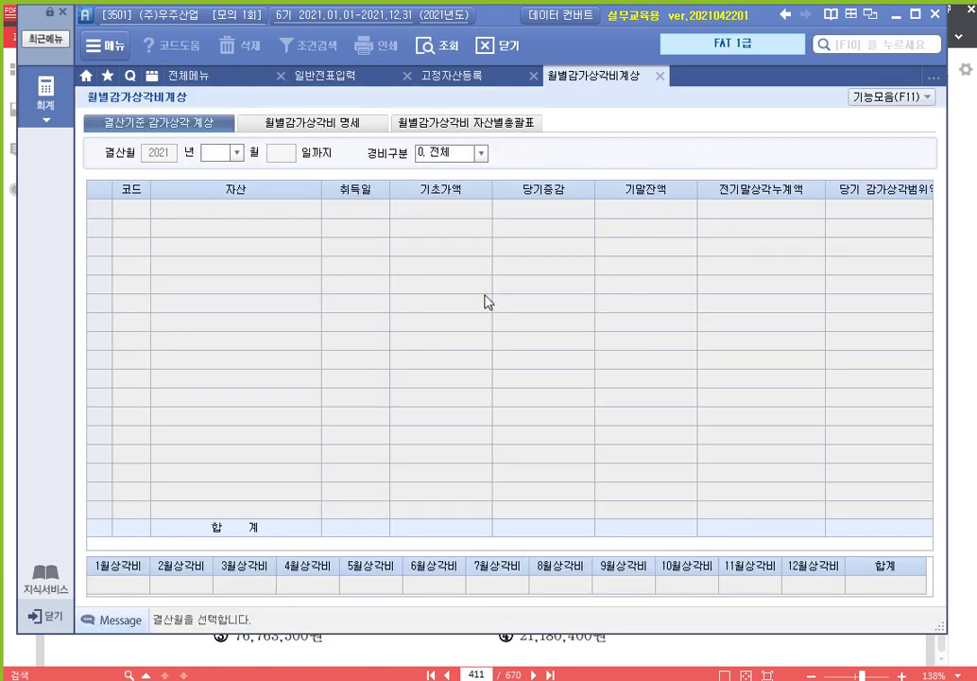
type("12")
key("Return")
key("Return")
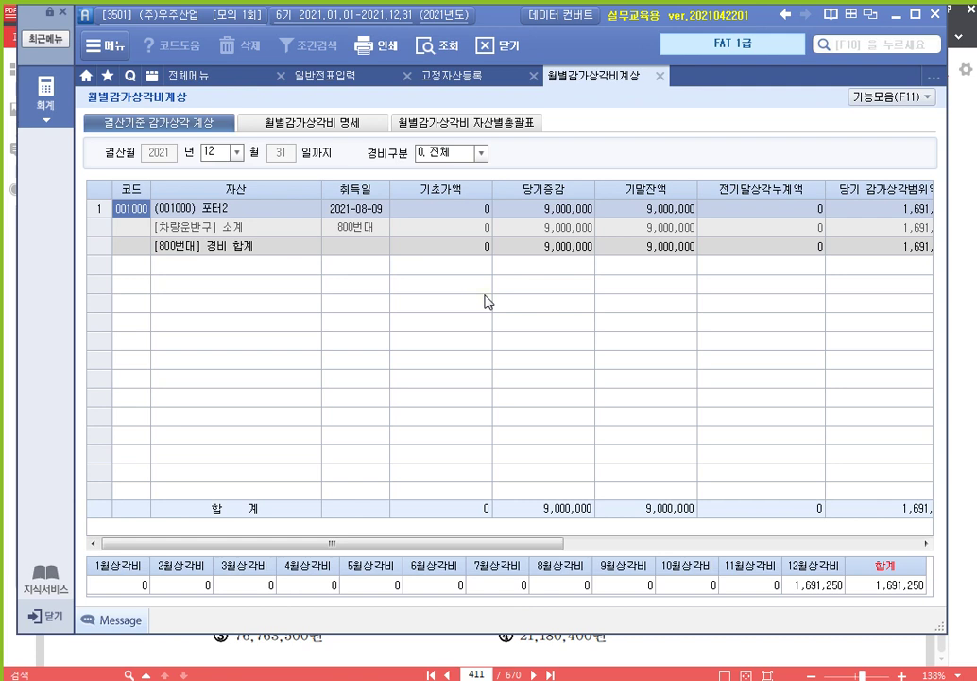
Check the total monthly depreciation for 포터2 and close 월별감가상각비계상.
left_click(875, 578)
left_click(660, 76)
left_click(461, 392)
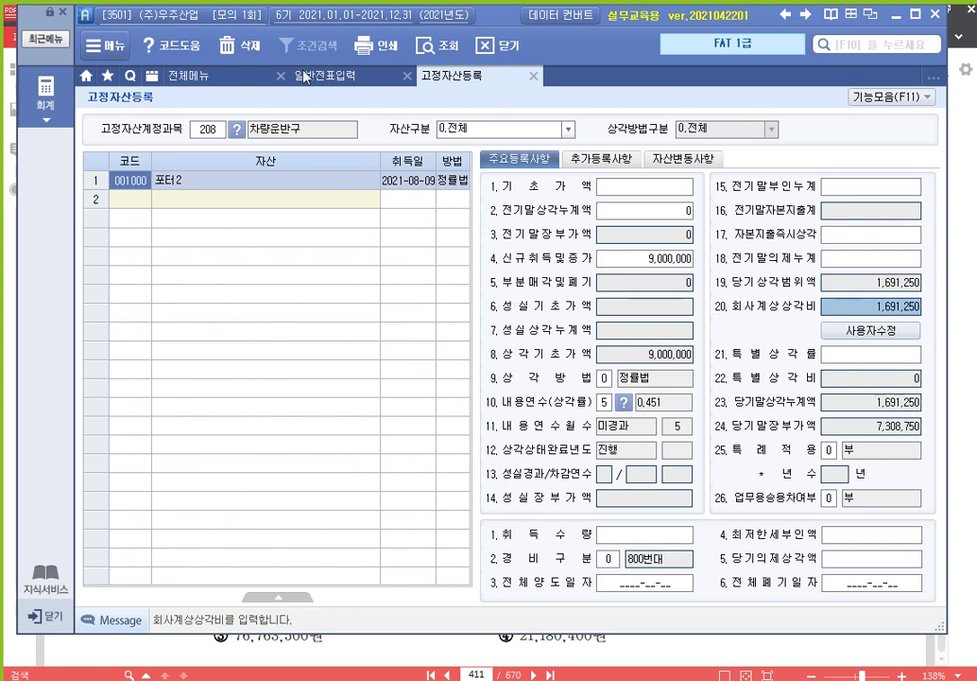
Open 결산자료입력 for months 01 through 12 of 2021 without entering a 매출원가 code.
left_click(215, 78)
left_click(766, 157)
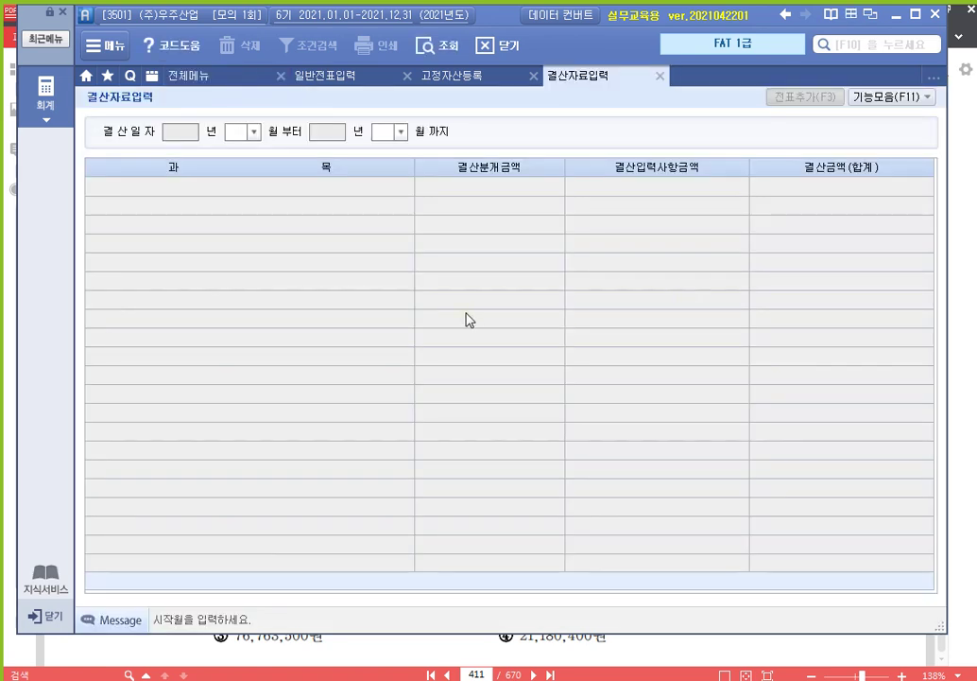
type("1")
key("Return")
type("12")
key("Return")
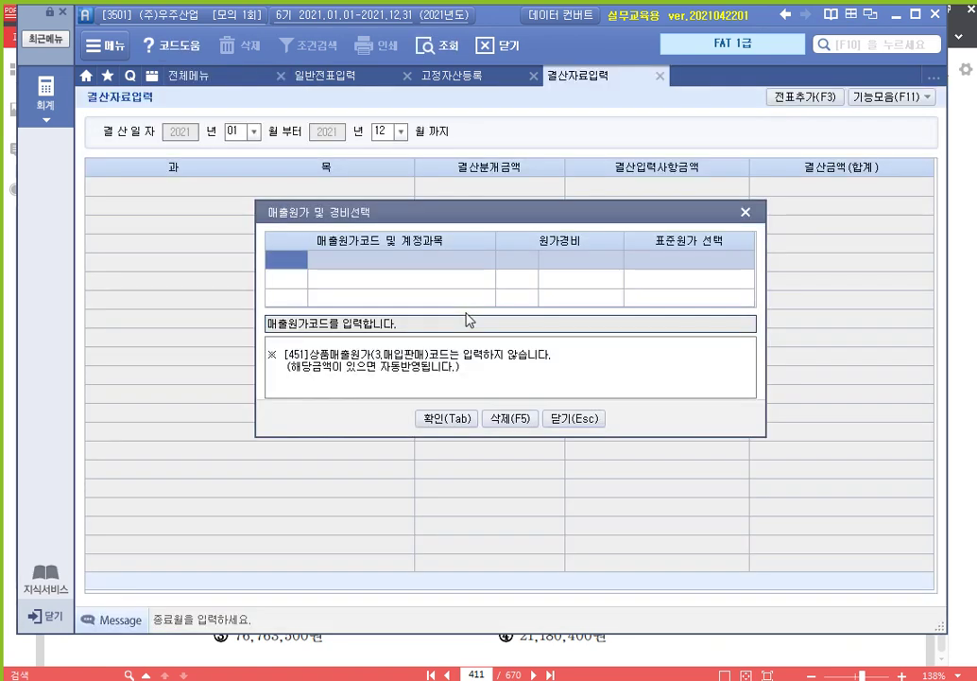
key("Escape")
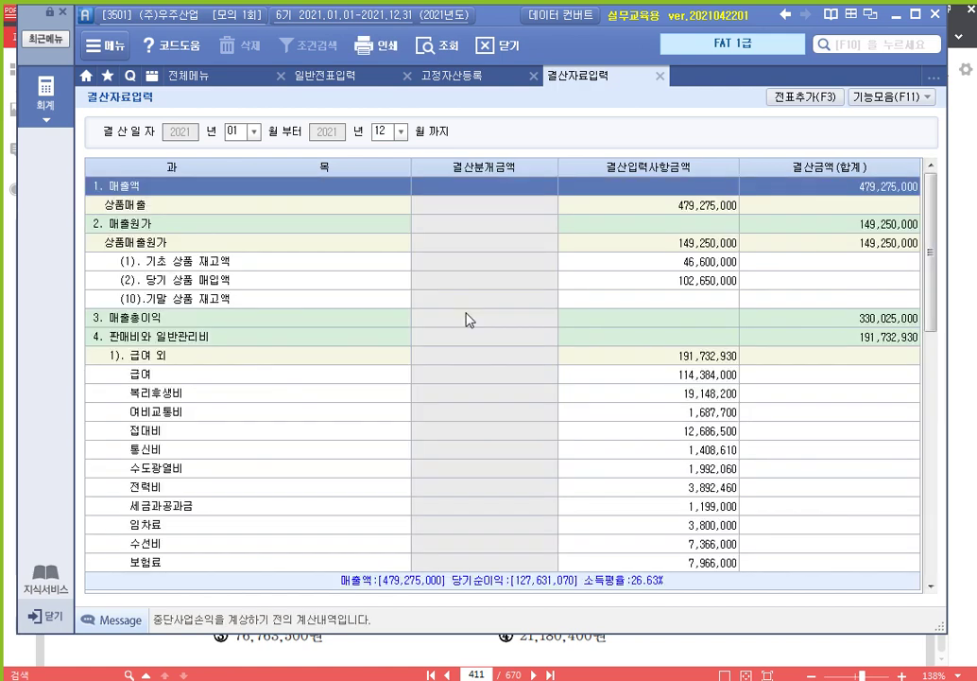
Apply the 208 차량운반구 depreciation to the closing data through 감가상각반영 and check the 차량운반구 amount under 감가상각비.
left_click(902, 98)
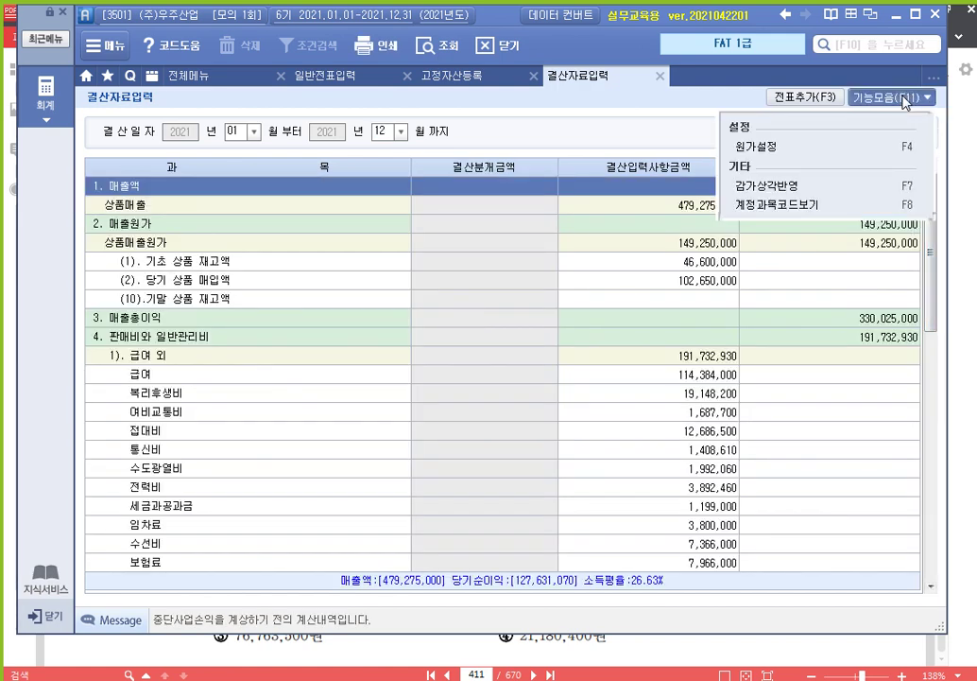
left_click(850, 190)
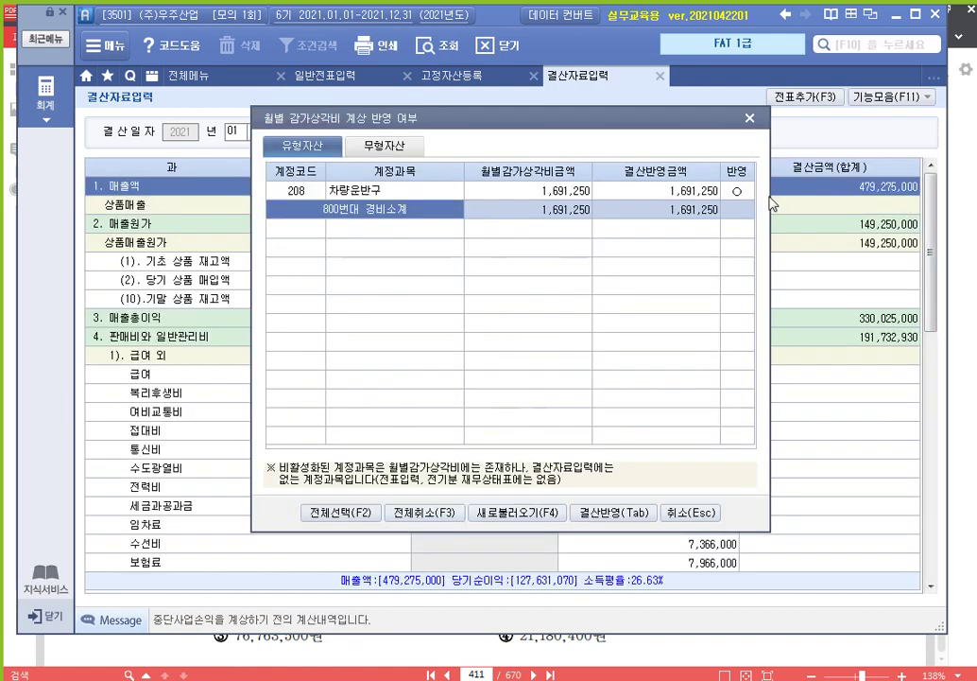
left_click(624, 516)
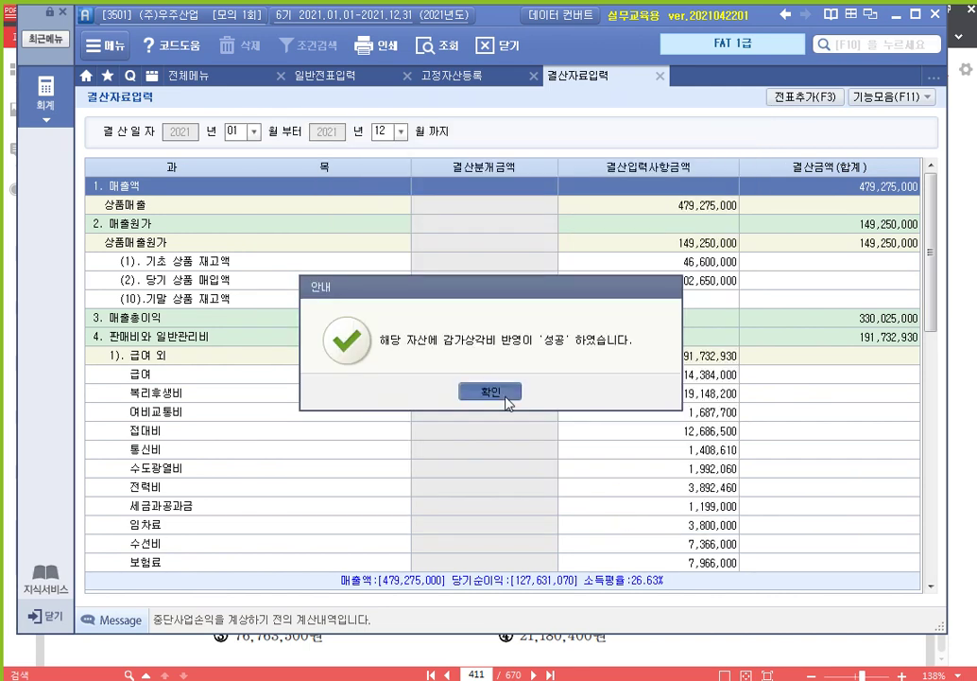
left_click(507, 391)
scroll(631, 445, "down", 6)
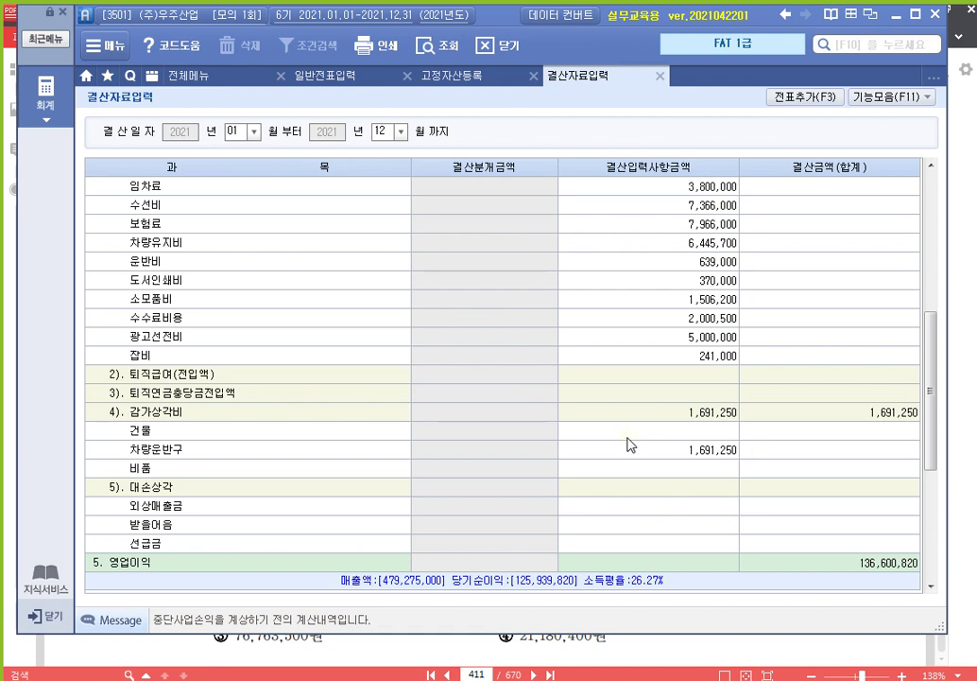
left_click(682, 454)
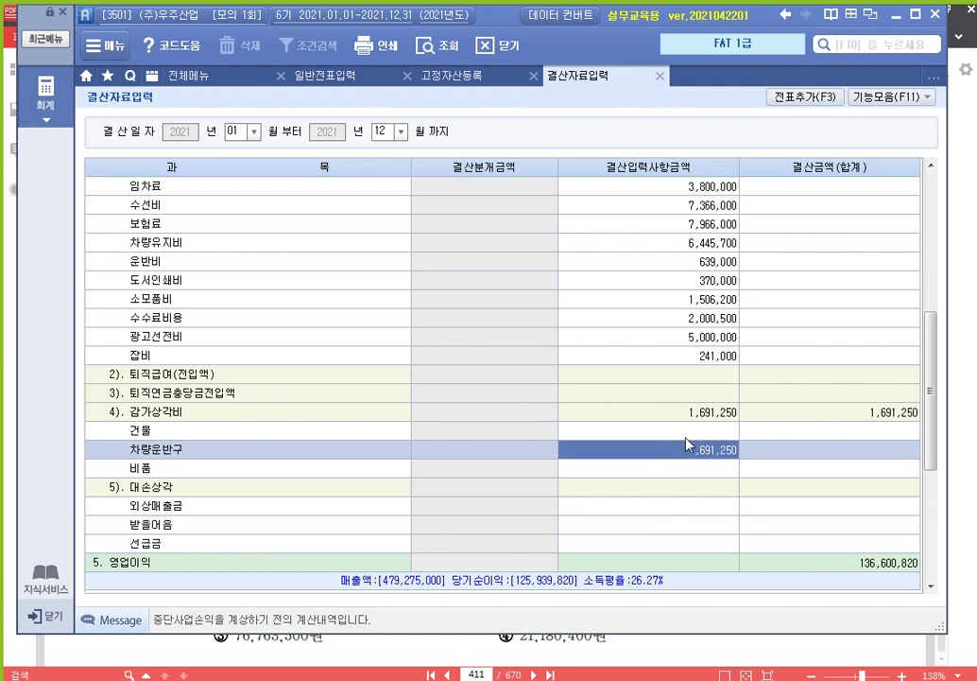
Add the closing entries from 결산자료입력 to the general vouchers.
left_click(797, 97)
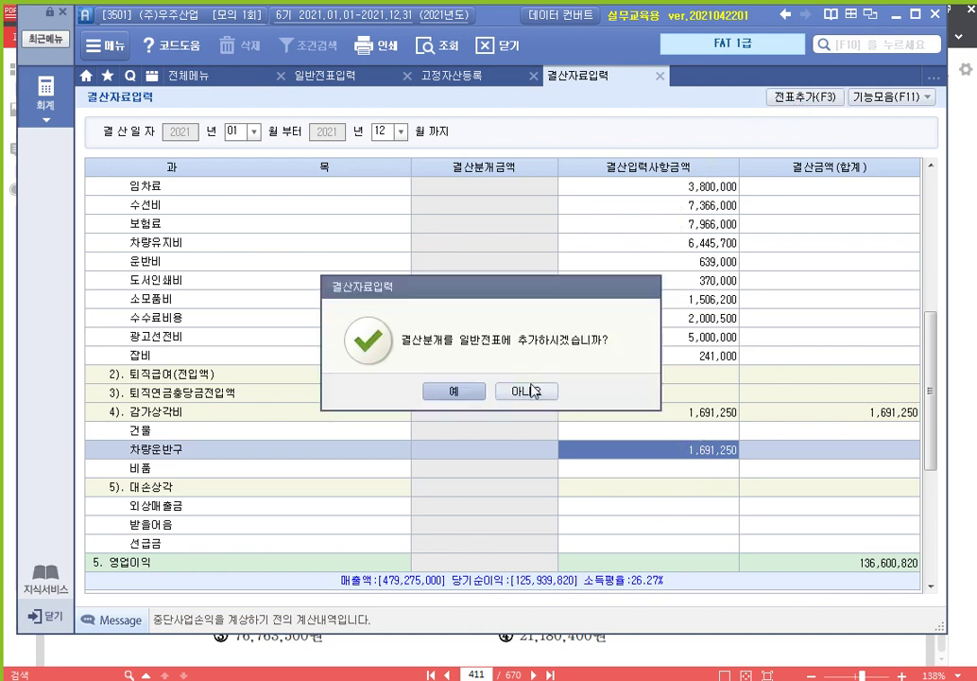
left_click(455, 391)
left_click(489, 390)
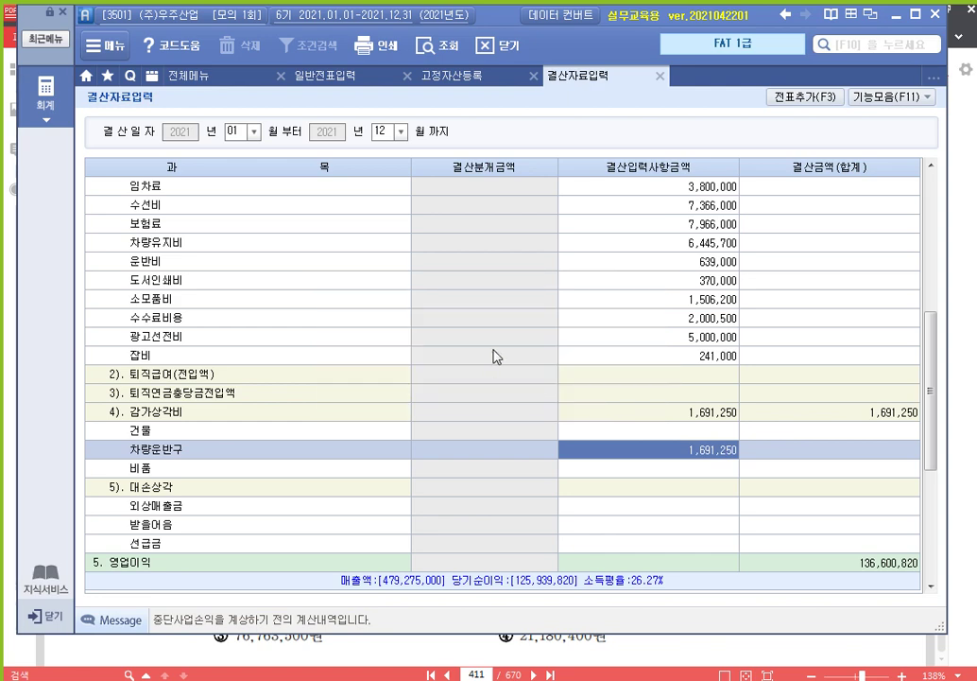
Start a December 31 debit line in 일반전표입력 for account 818 감가상각비, found by searching the accounts for 감가상.
left_click(323, 76)
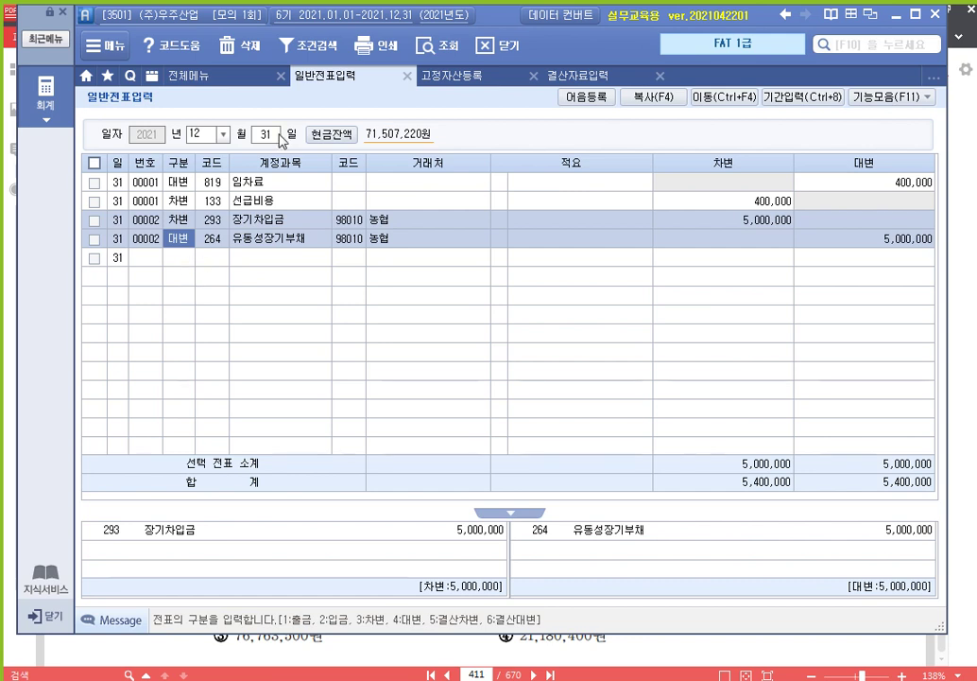
left_click(189, 258)
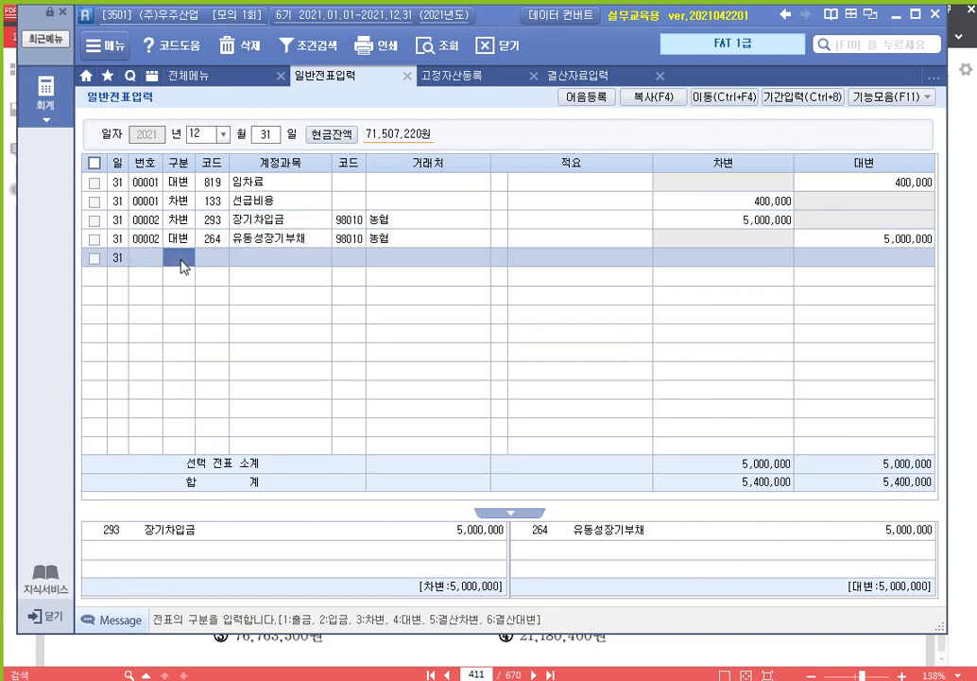
type("3")
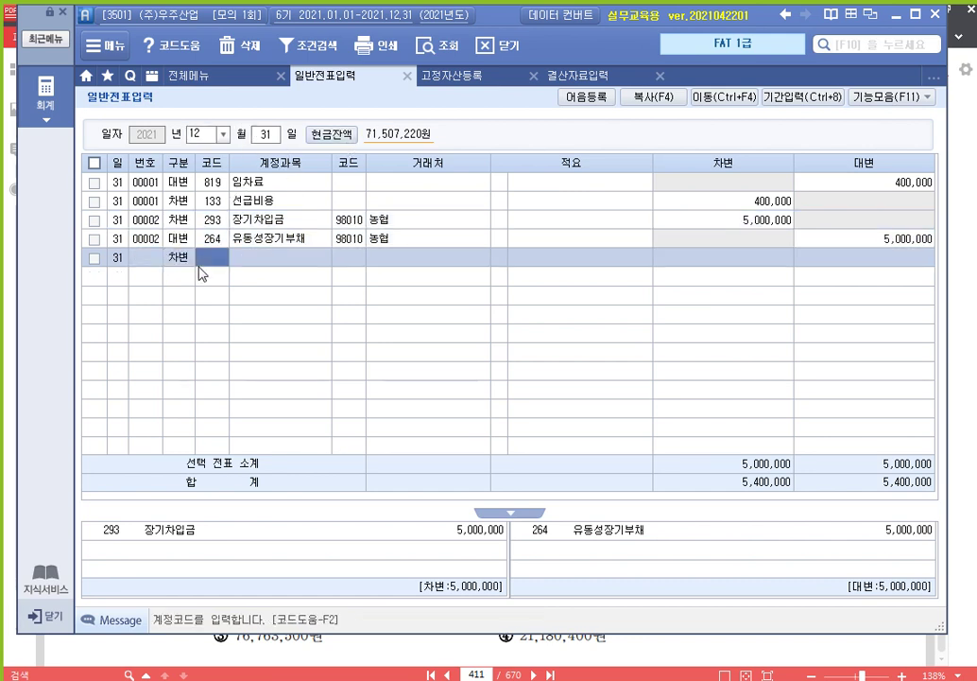
key("F2")
type("감가사")
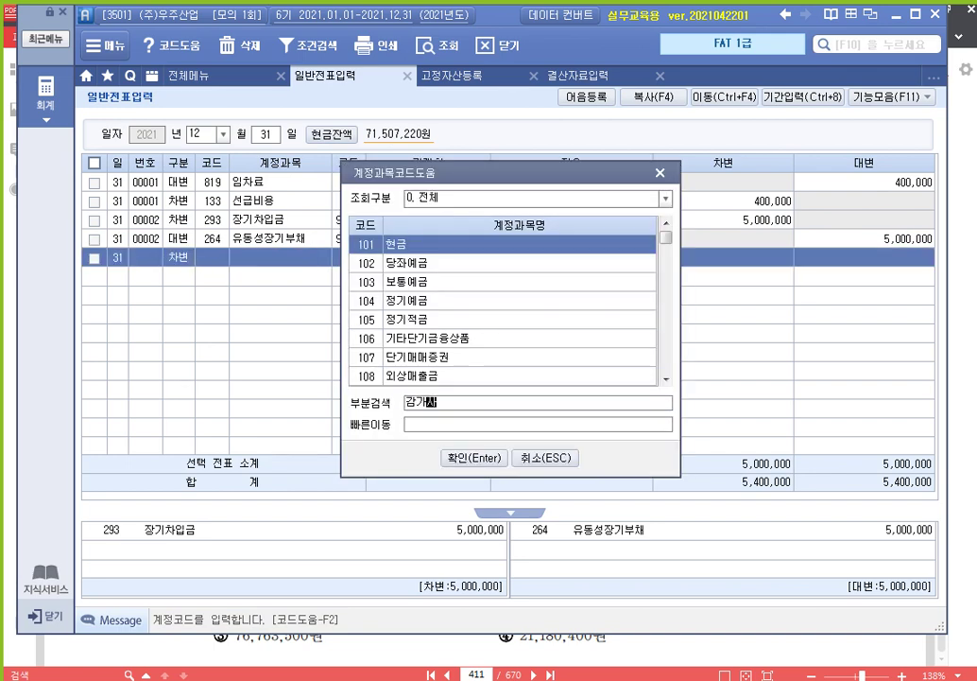
type("상")
key("Up")
key("Up")
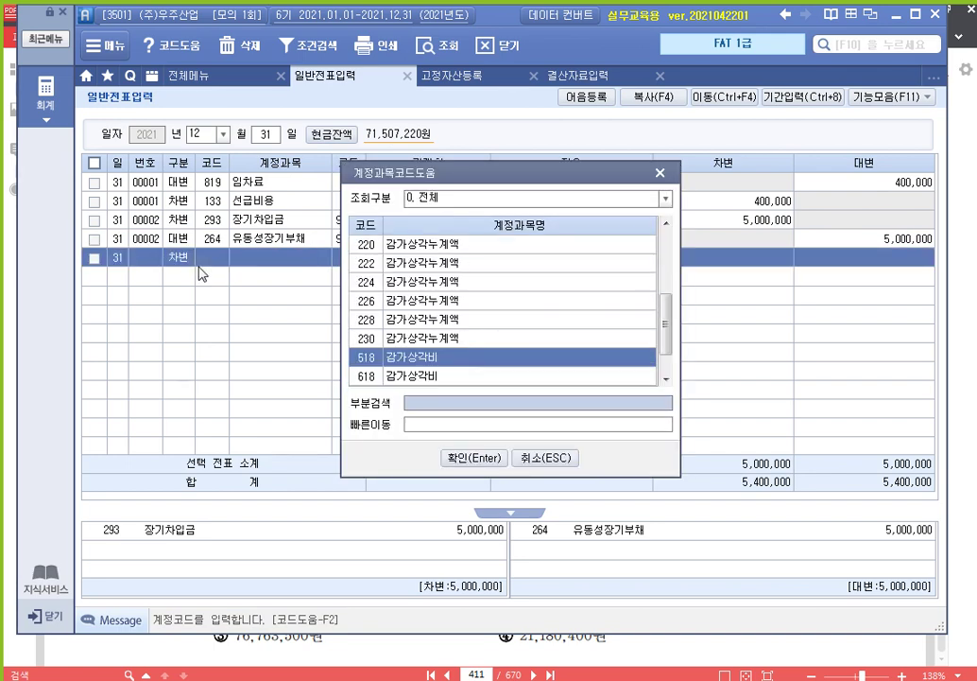
key("Down")
key("Down")
key("Down")
key("Return")
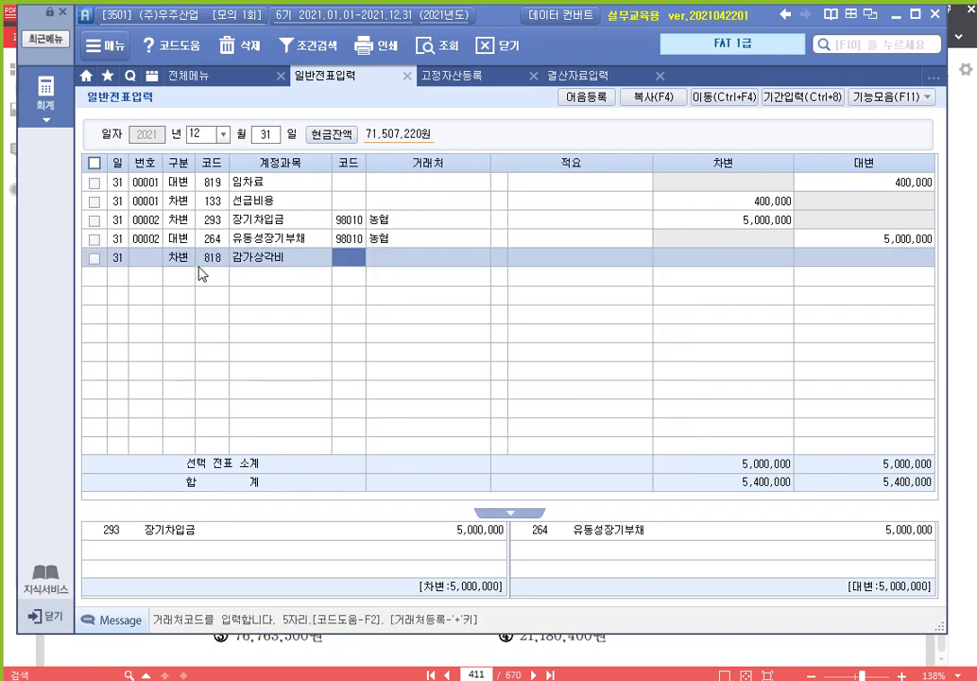
Enter 1,691,250 as the debit amount of the 감가상각비 line without a 거래처.
key("Return")
key("Return")
type("1691250")
key("Return")
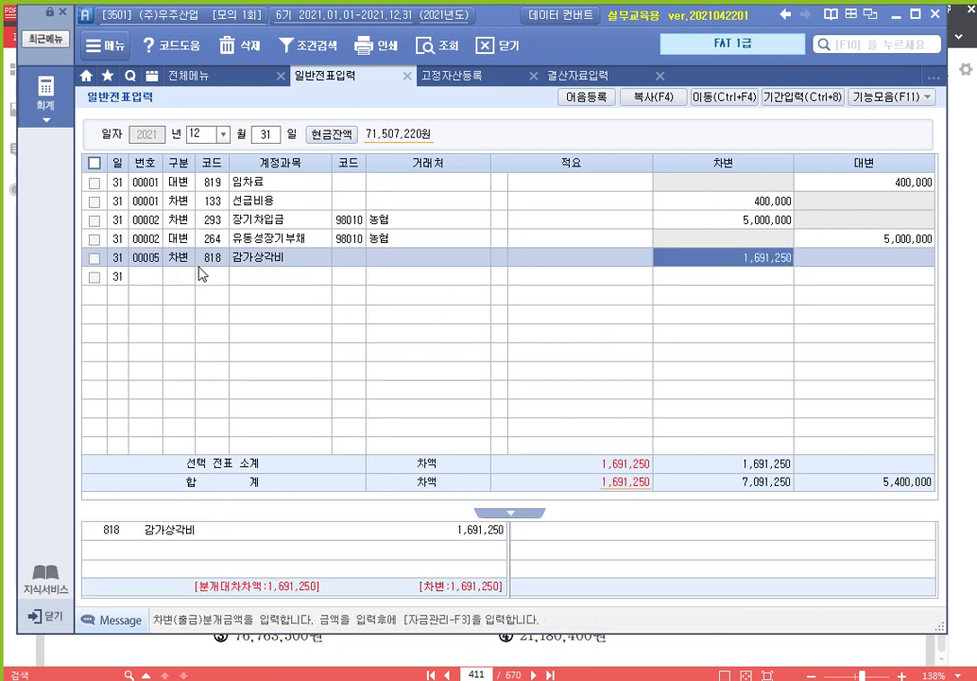
Add the matching credit line for account 209 감가상각누계액 with 1,691,250 and select the finished voucher.
key("Return")
type("4")
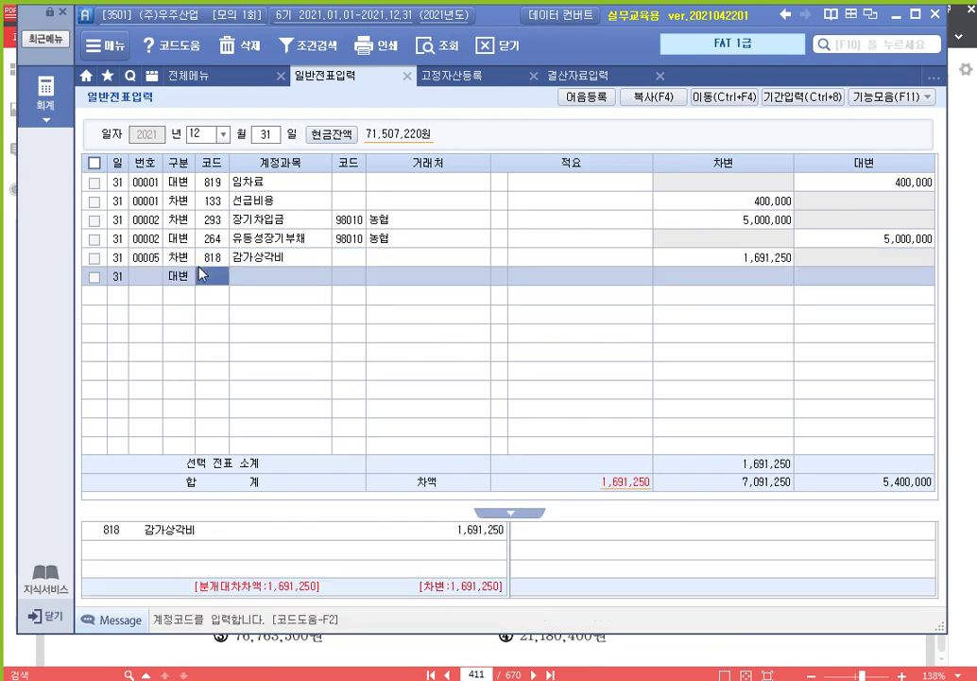
type("209")
key("Return")
key("Return")
key("Return")
key("Return")
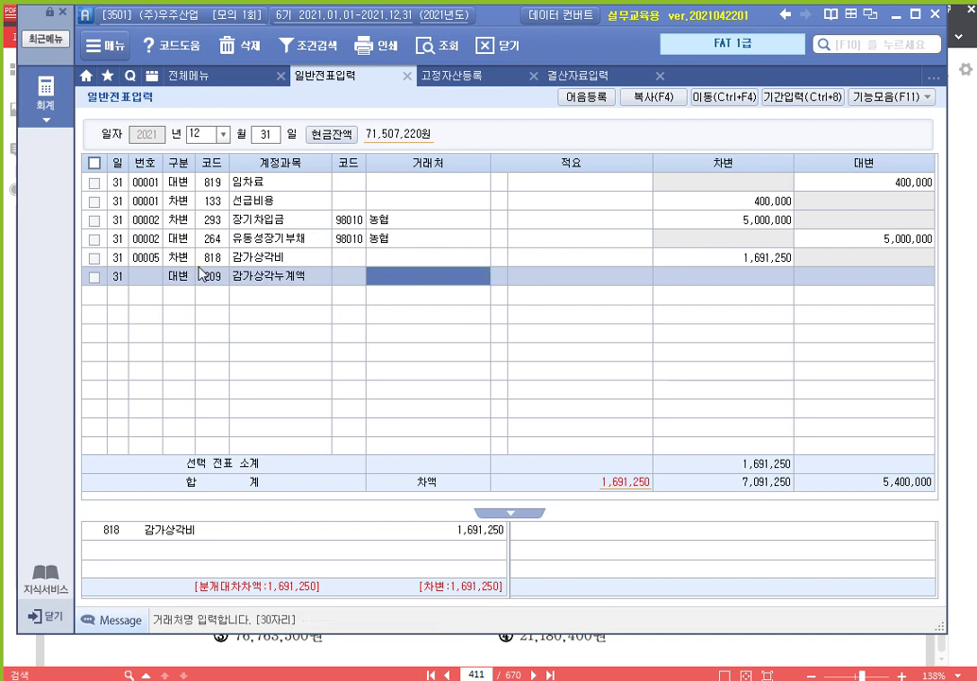
key("Return")
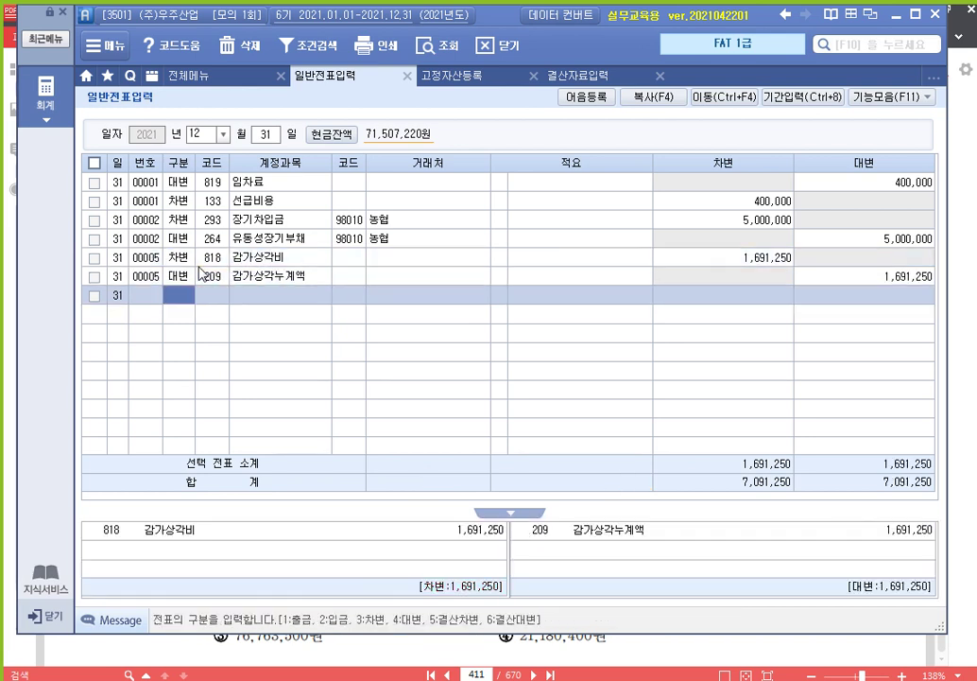
key("Up")
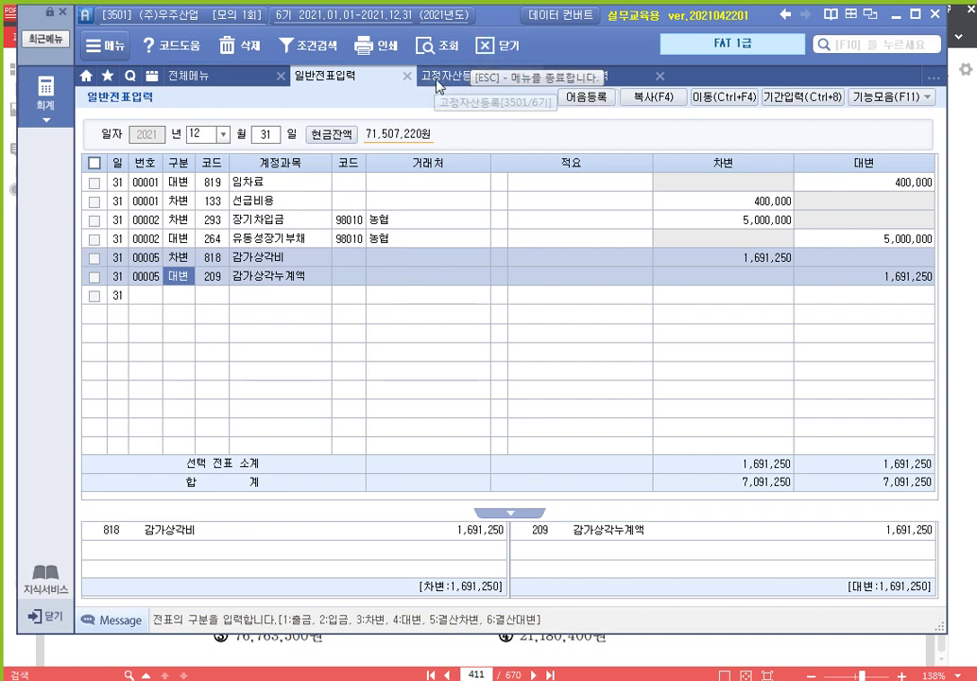
Close 결산자료입력, then open 월별감가상각비계상 for December 2021 with 경비구분 0. 전체 and load the saved data.
left_click(661, 77)
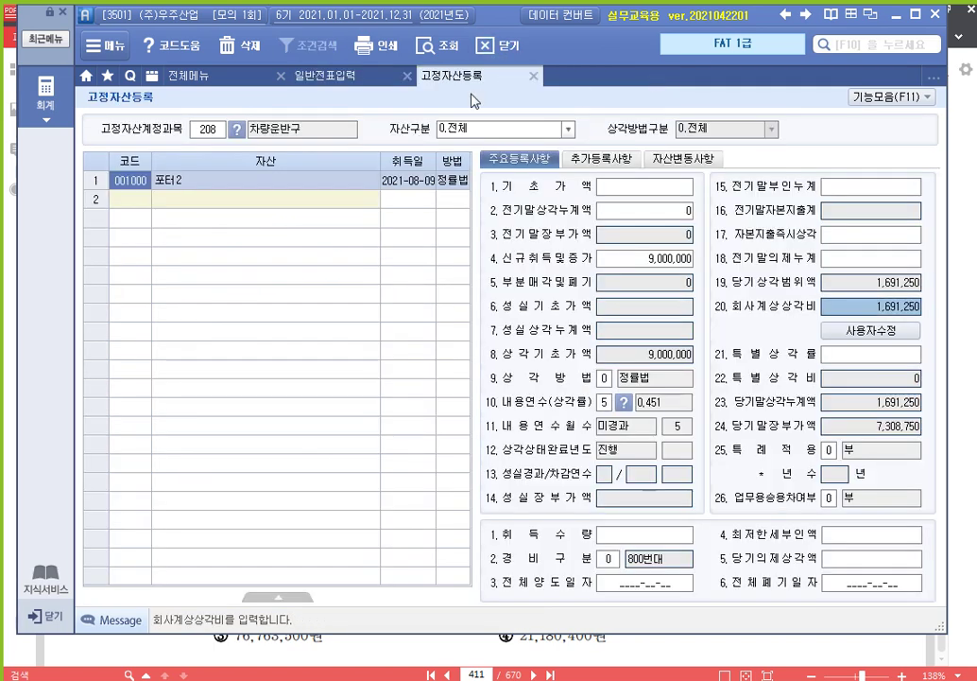
left_click(194, 75)
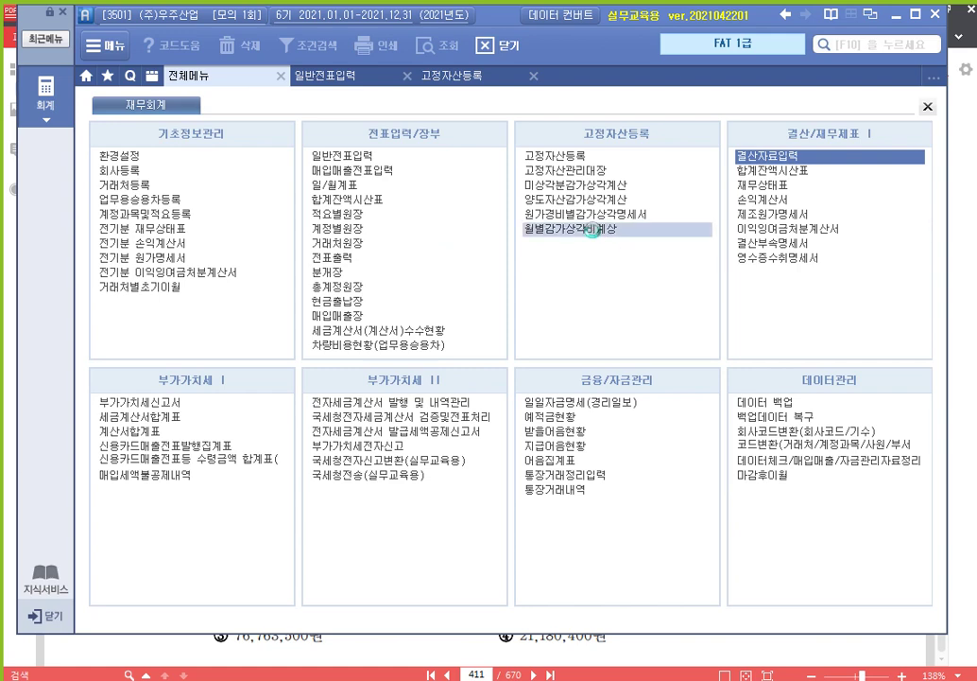
left_click(570, 229)
type("2")
key("Return")
key("Return")
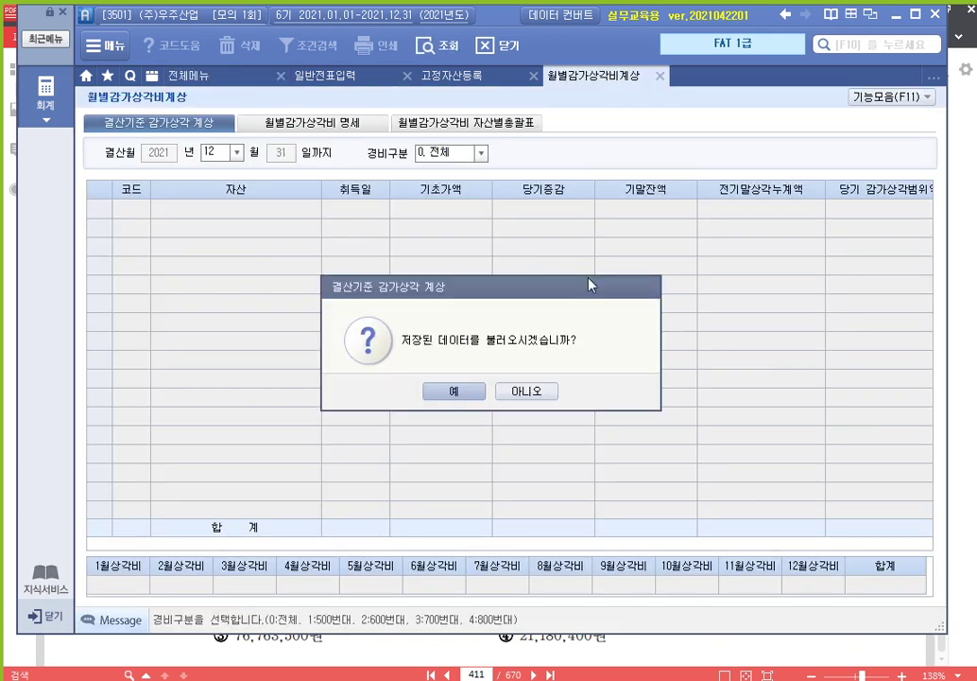
key("Return")
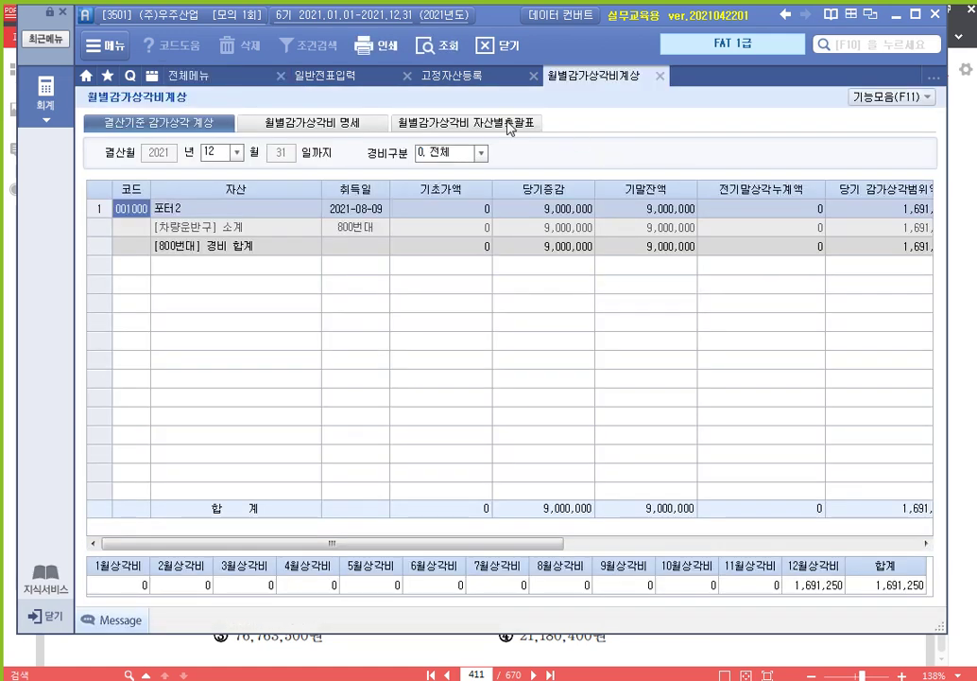
Reopen 결산자료입력 for months 01 through 12 of 2021 without a 매출원가 code and view its 기능모음 functions.
left_click(189, 75)
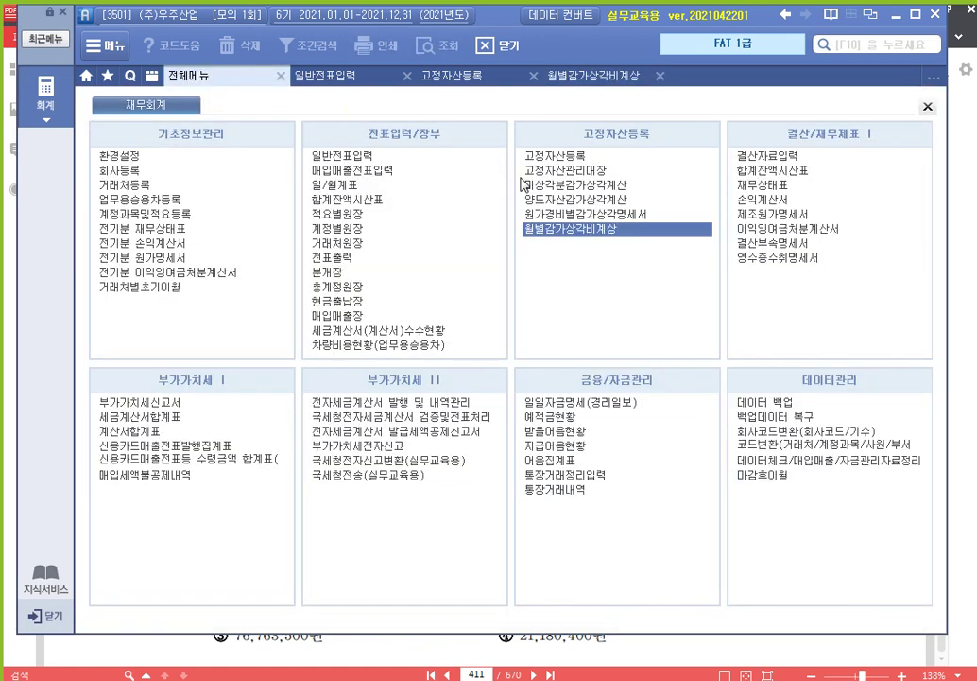
left_click(771, 163)
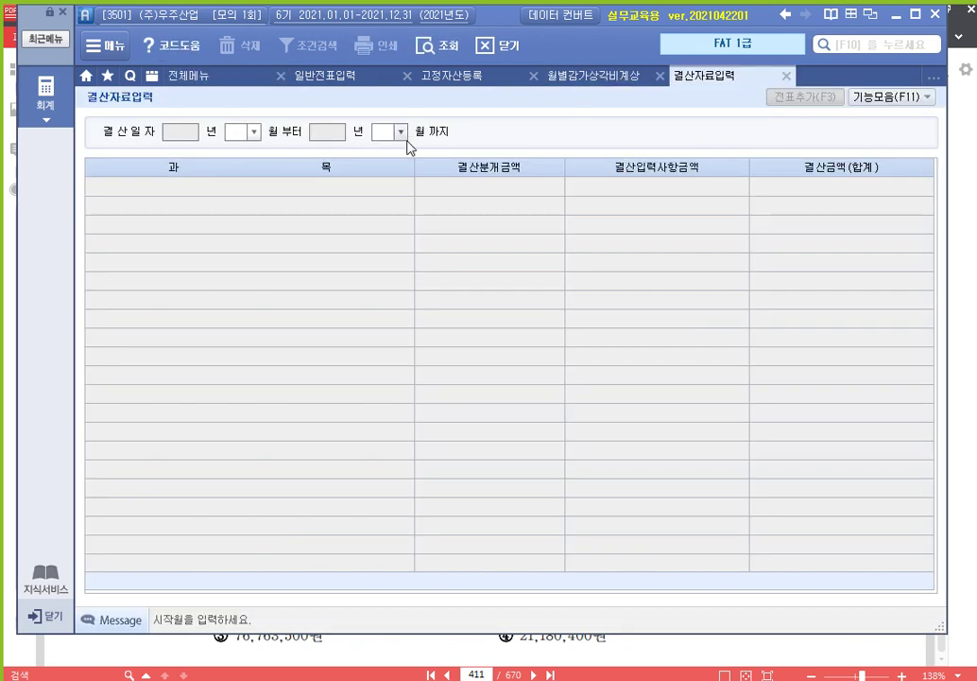
key("Return")
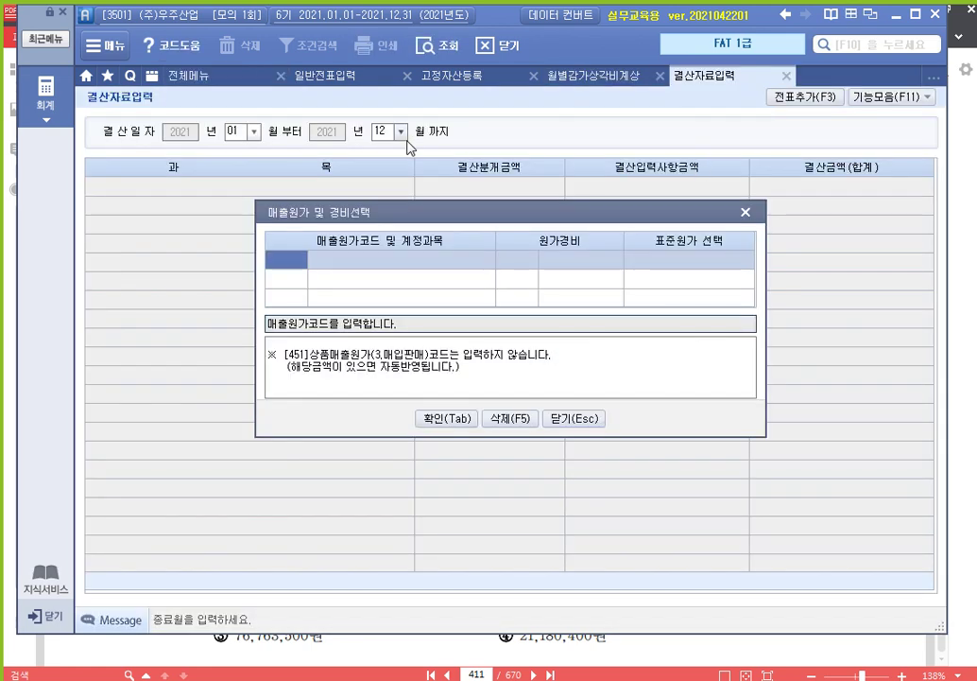
key("Tab")
key("Return")
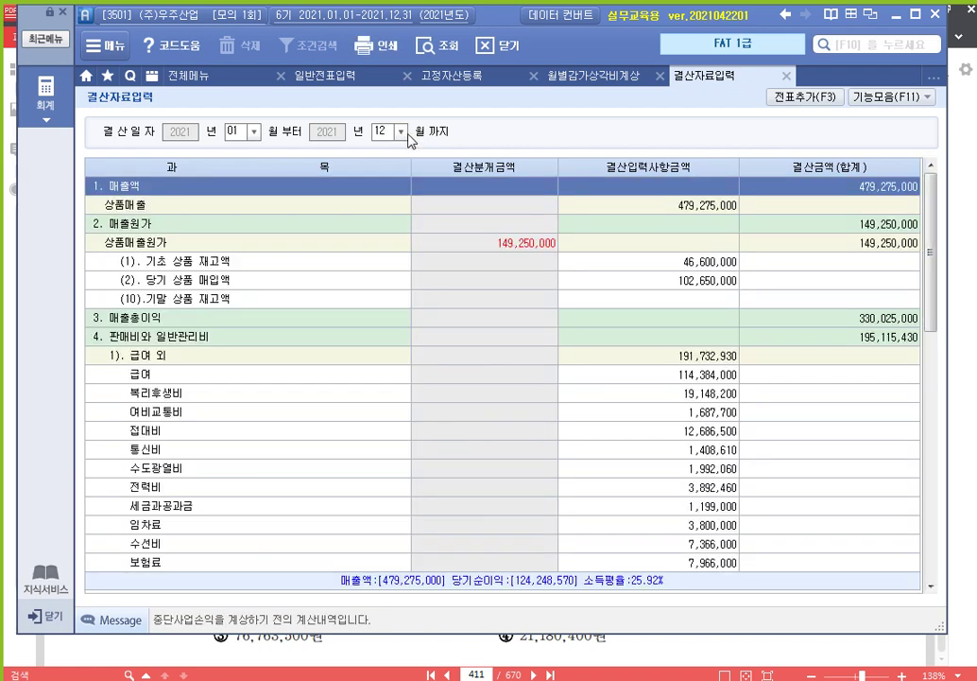
left_click(906, 97)
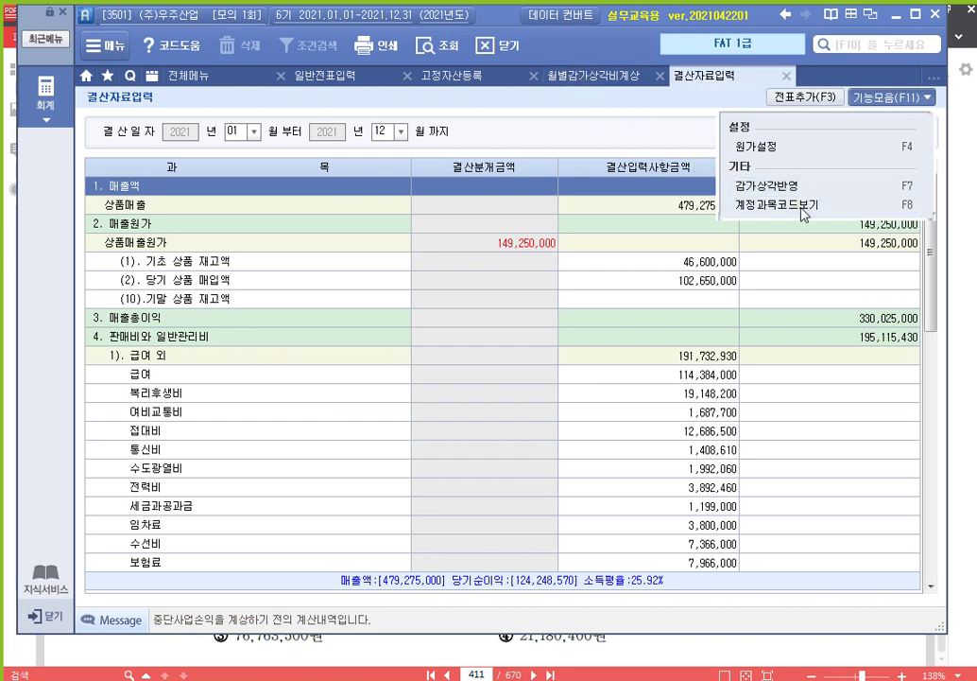
Check the depreciation of 포터2 in 고정자산등록 against 일반전표입력 and reload the December 31 vouchers.
left_click(308, 75)
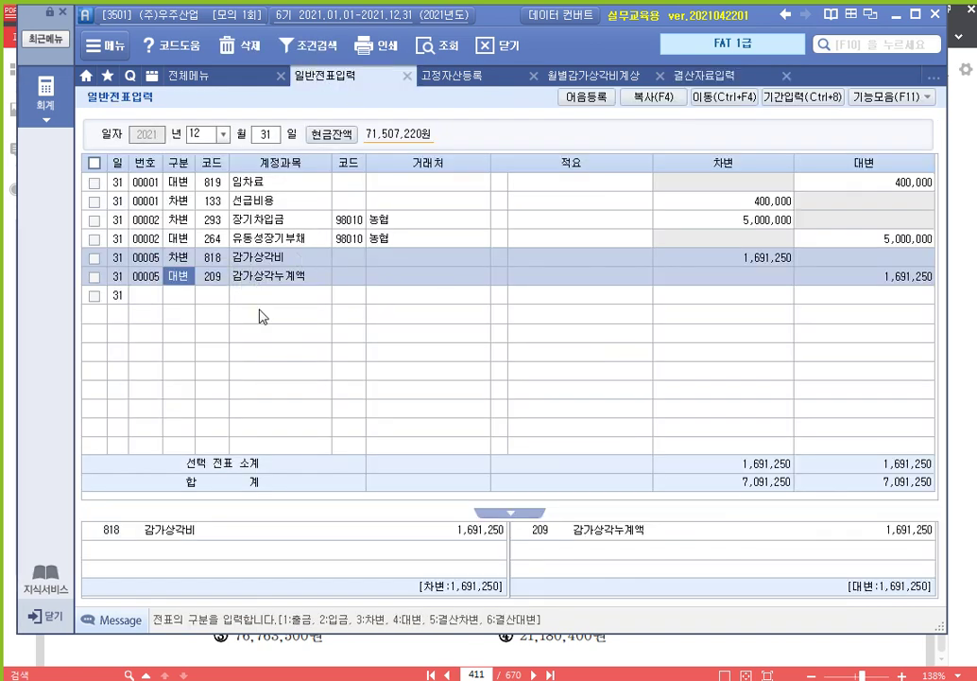
left_click(452, 75)
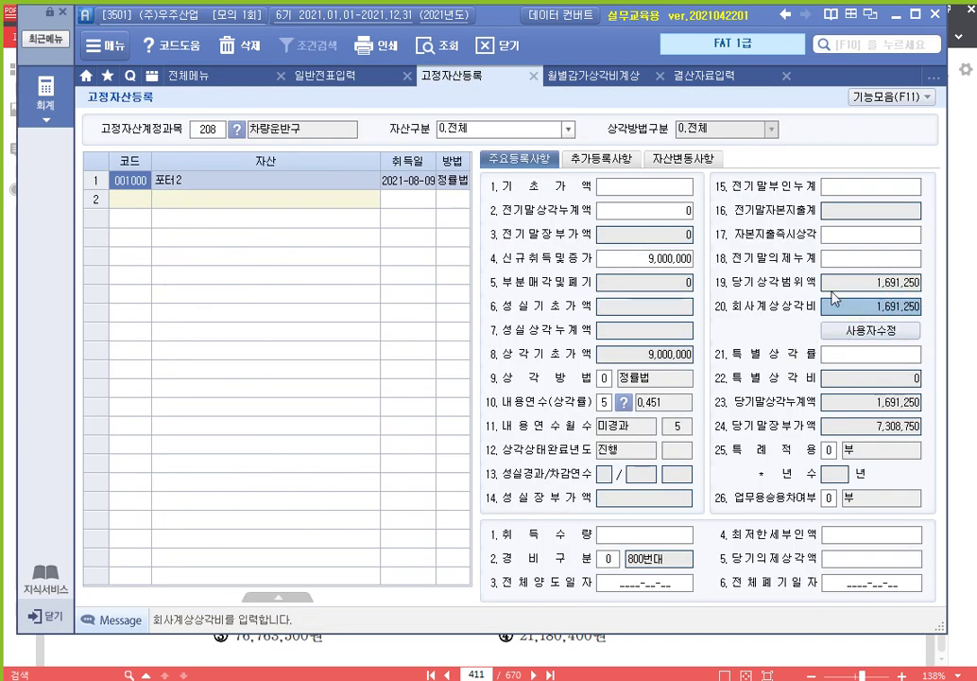
left_click(329, 79)
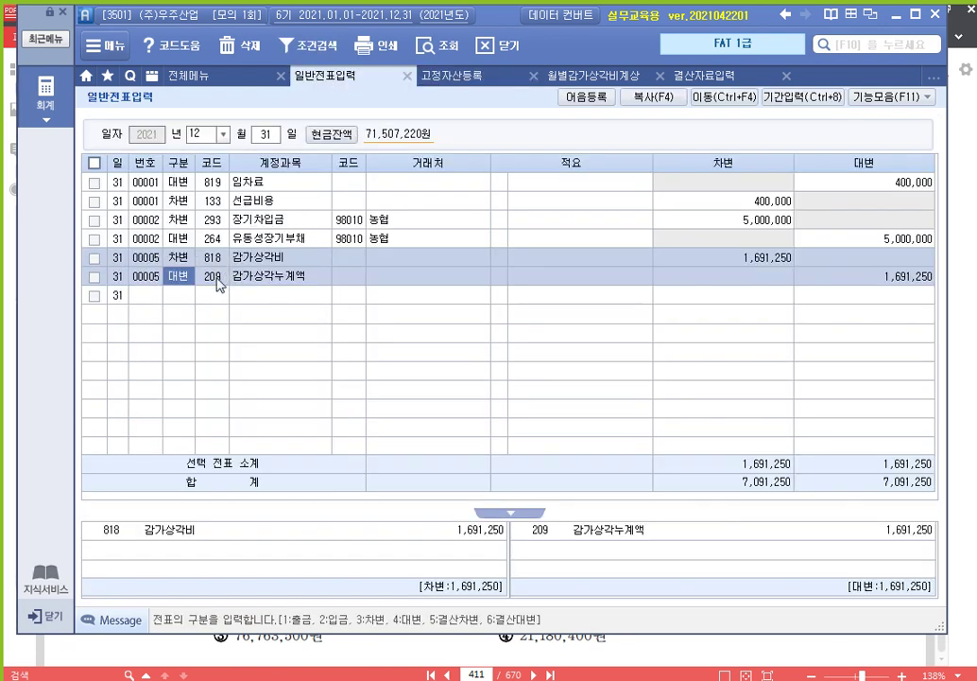
left_click(270, 134)
key("Return")
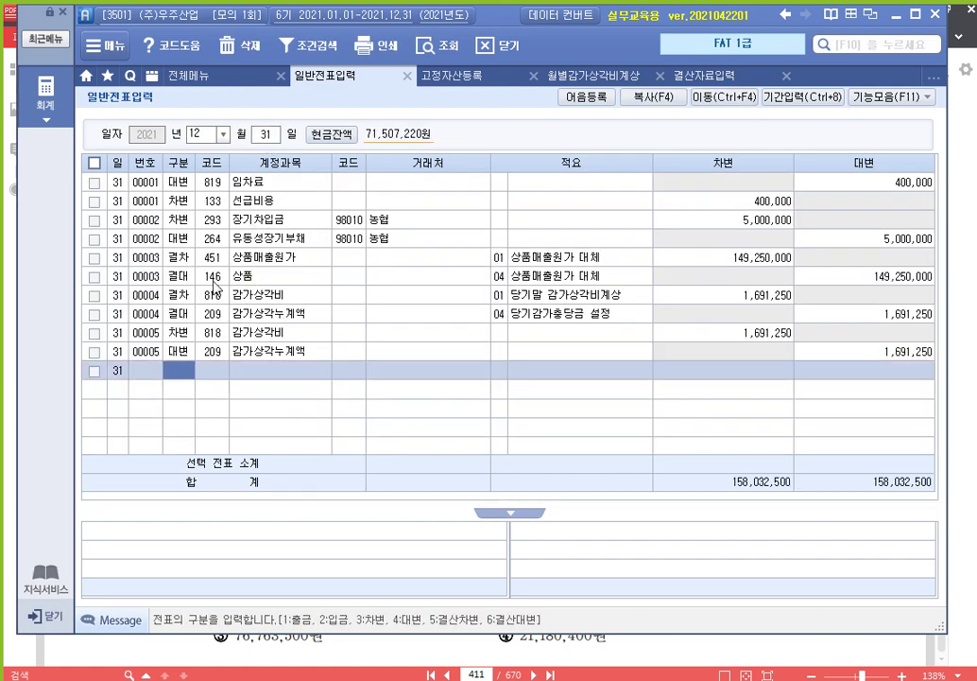
Compare the automatically generated 결차/결대 depreciation voucher with the manually entered 차변/대변 one.
left_click(229, 358)
left_click(220, 304)
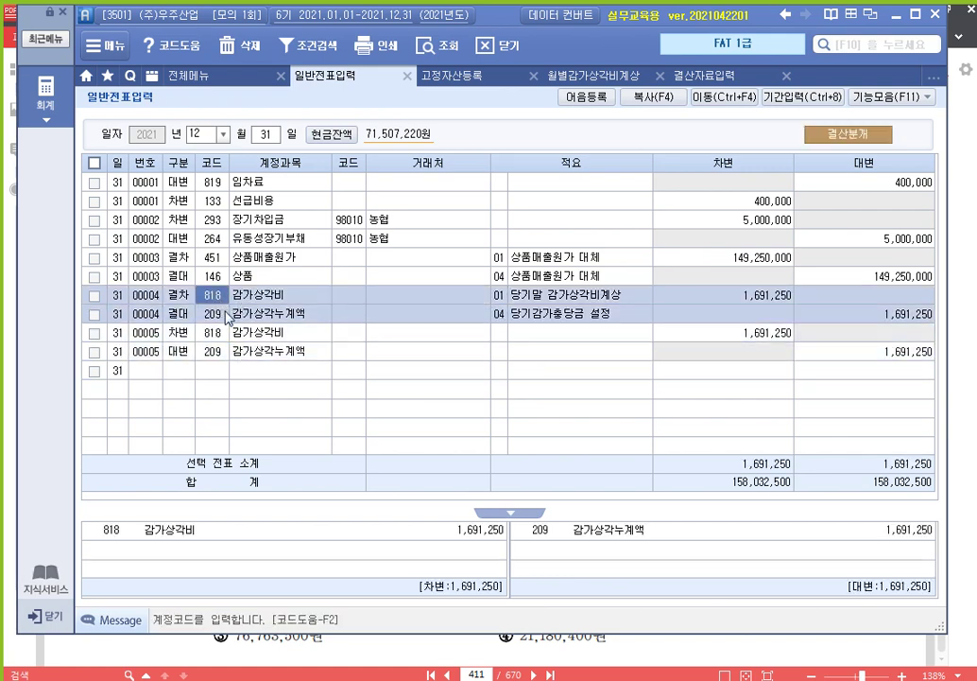
left_click(214, 298)
left_click(225, 344)
left_click(232, 302)
key("Down")
key("Down")
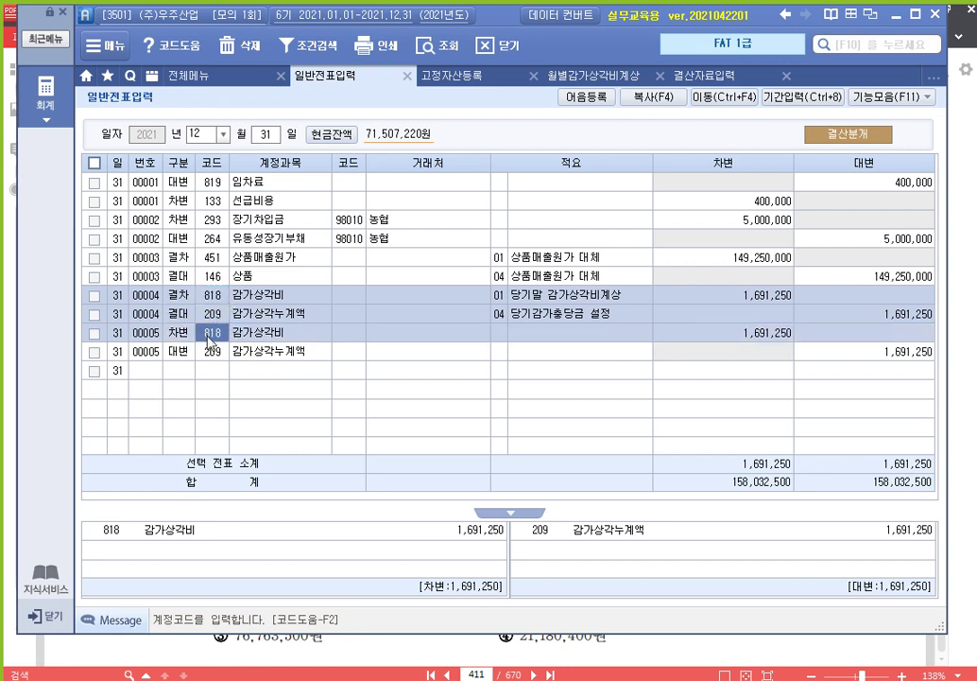
Delete both lines of the manually entered depreciation voucher 00005, 감가상각비 and 감가상각누계액.
left_click(94, 333)
left_click(94, 353)
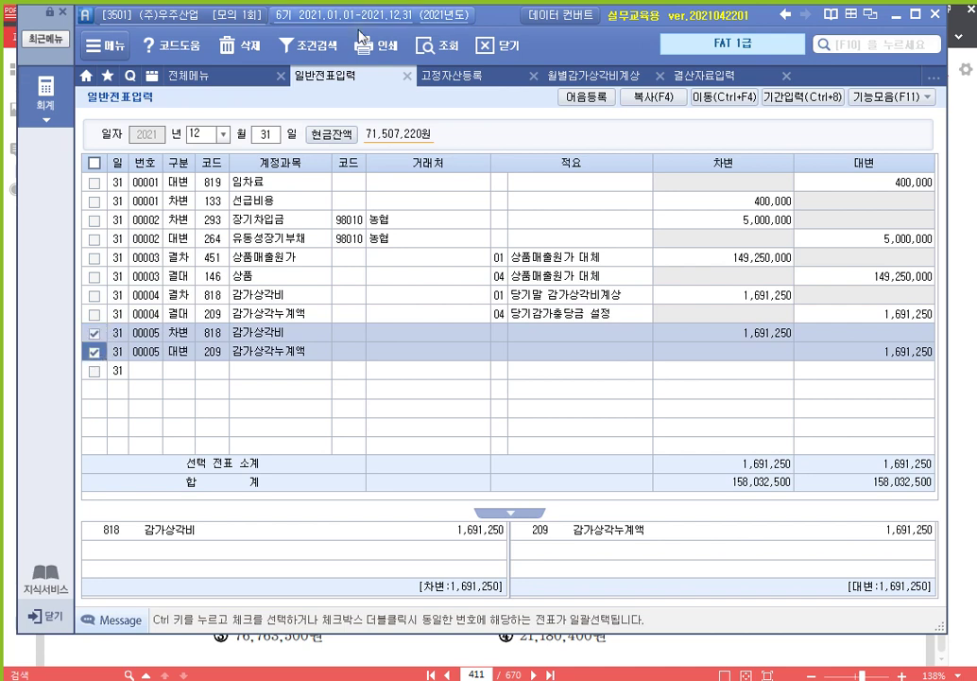
left_click(241, 45)
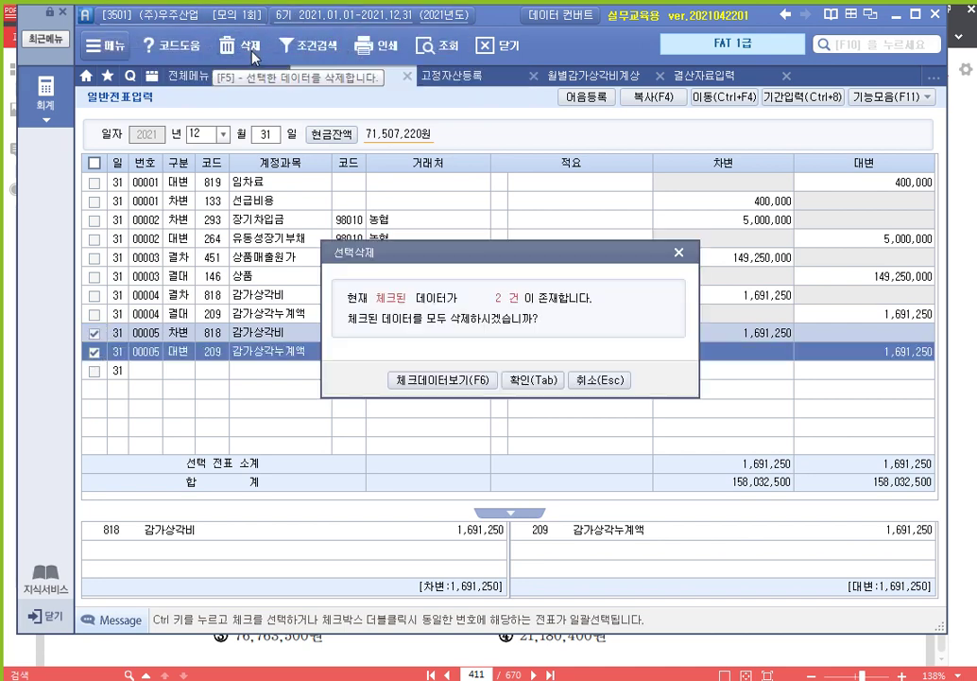
left_click(426, 312)
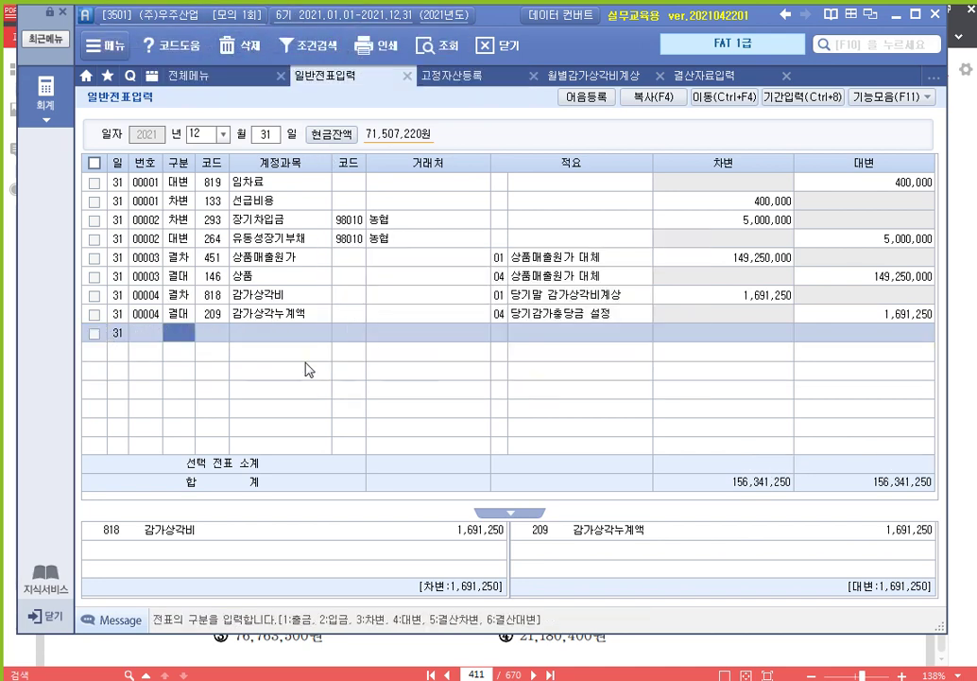
Switch to 알PDF and read the 문제 5 questions on 현금출납장 and 세금계산서합계표.
key("alt+Tab")
scroll(504, 283, "down", 3)
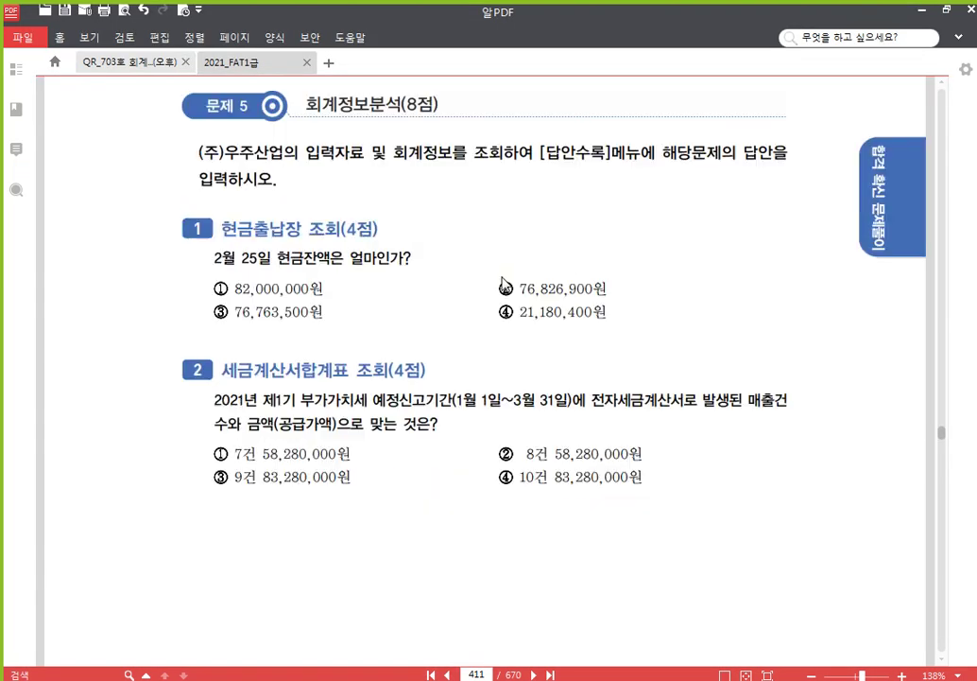
scroll(500, 284, "down", 1)
scroll(483, 291, "up", 1)
Return to the accounting program and close 일반전표입력, 고정자산등록, 월별감가상각비계상 and 결산자료입력.
key("alt+Tab")
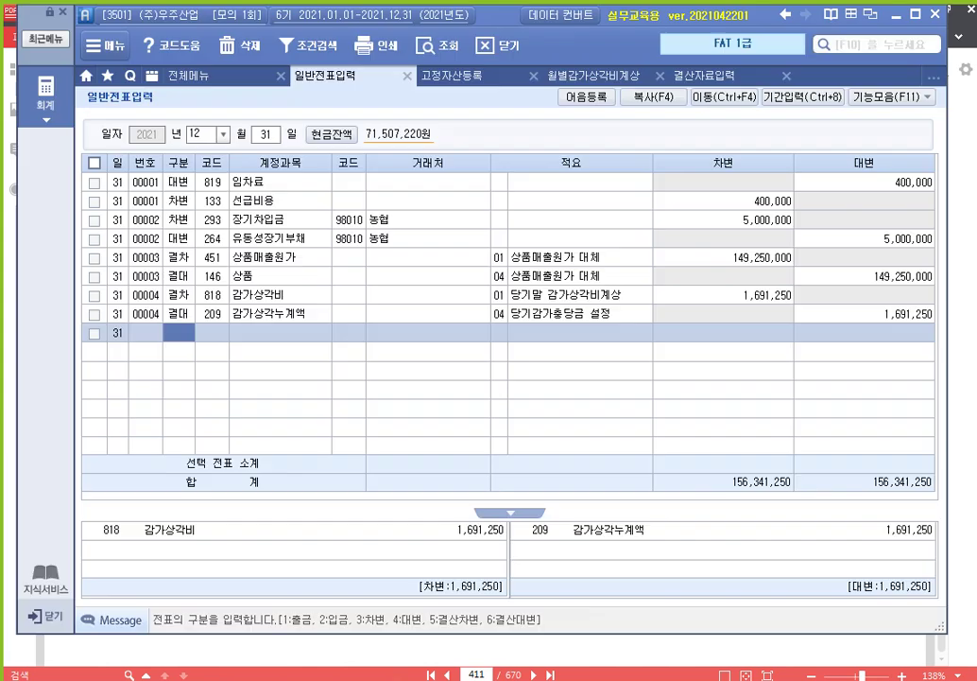
left_click(407, 77)
left_click(407, 77)
left_click(408, 78)
left_click(407, 78)
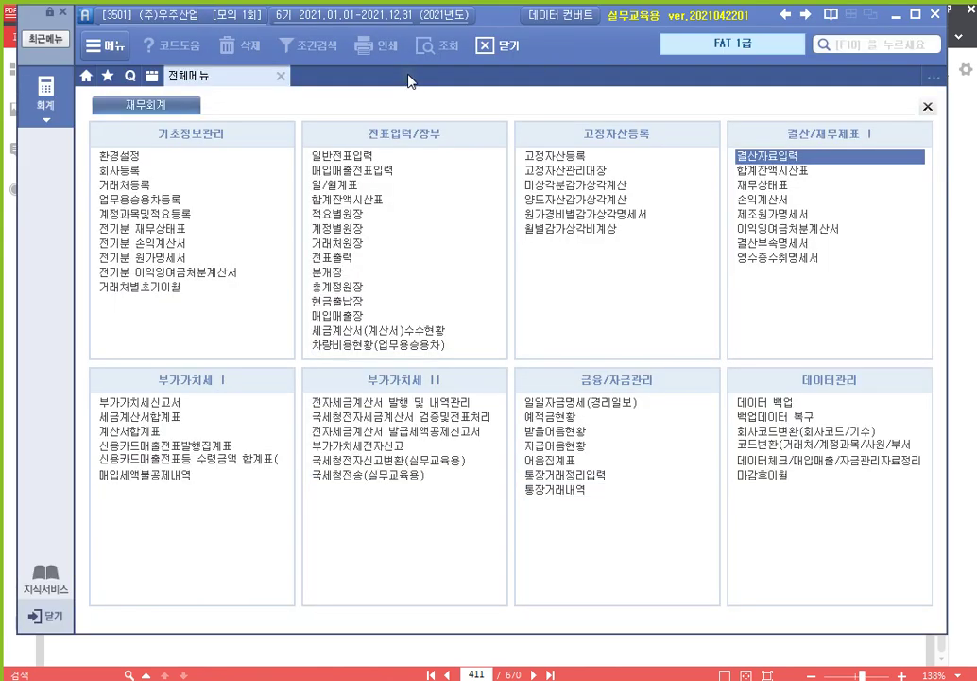
Query 현금출납장 for February 1 to February 25, 2021 and examine the cash balance on February 25.
left_click(384, 310)
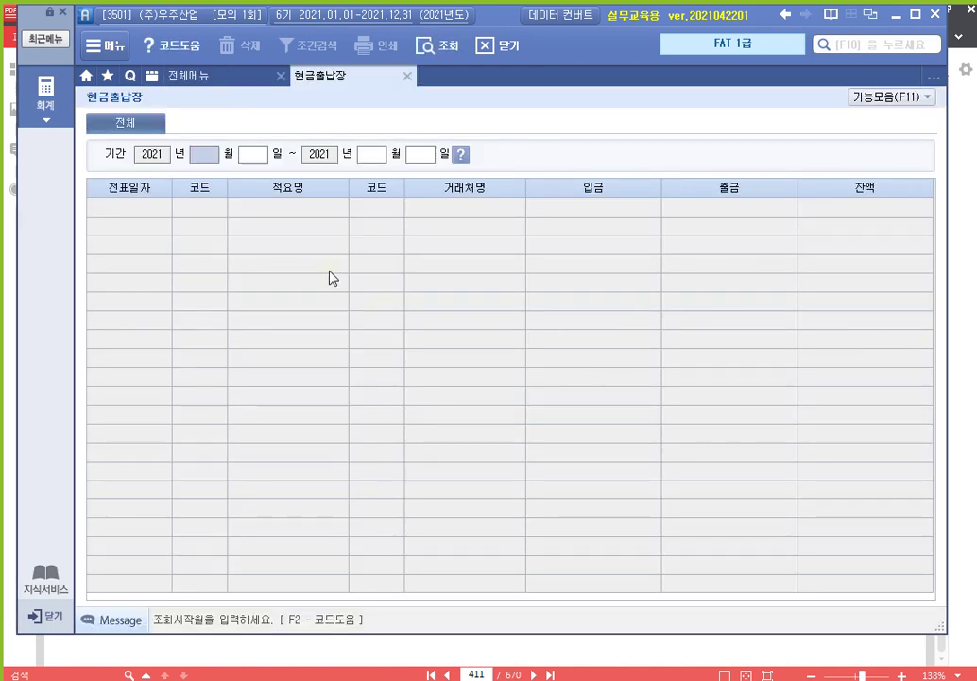
type("02010225")
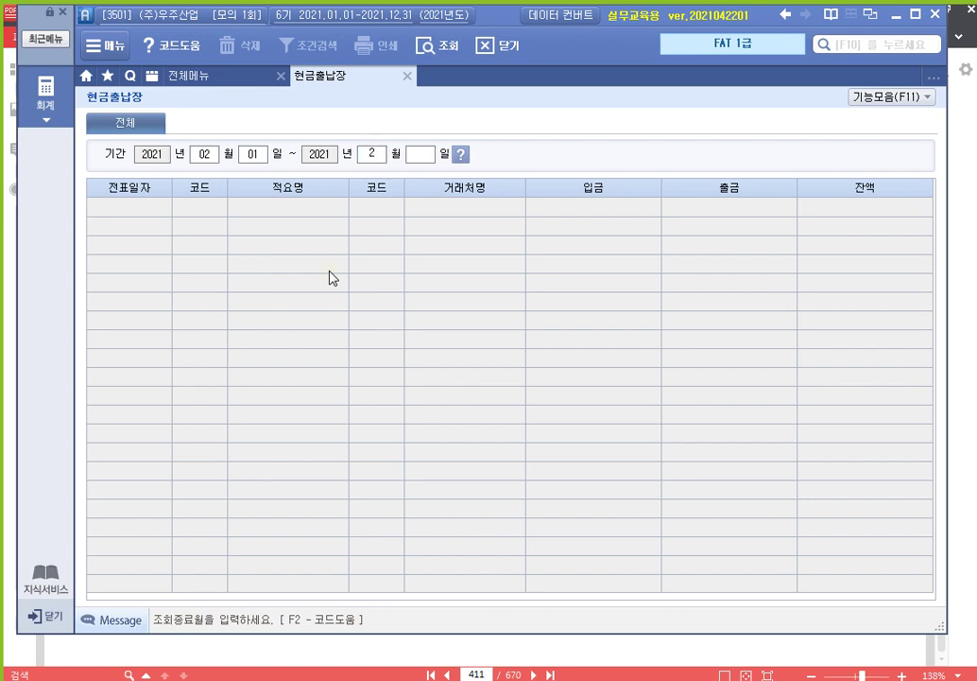
key("Return")
scroll(504, 404, "down", 10)
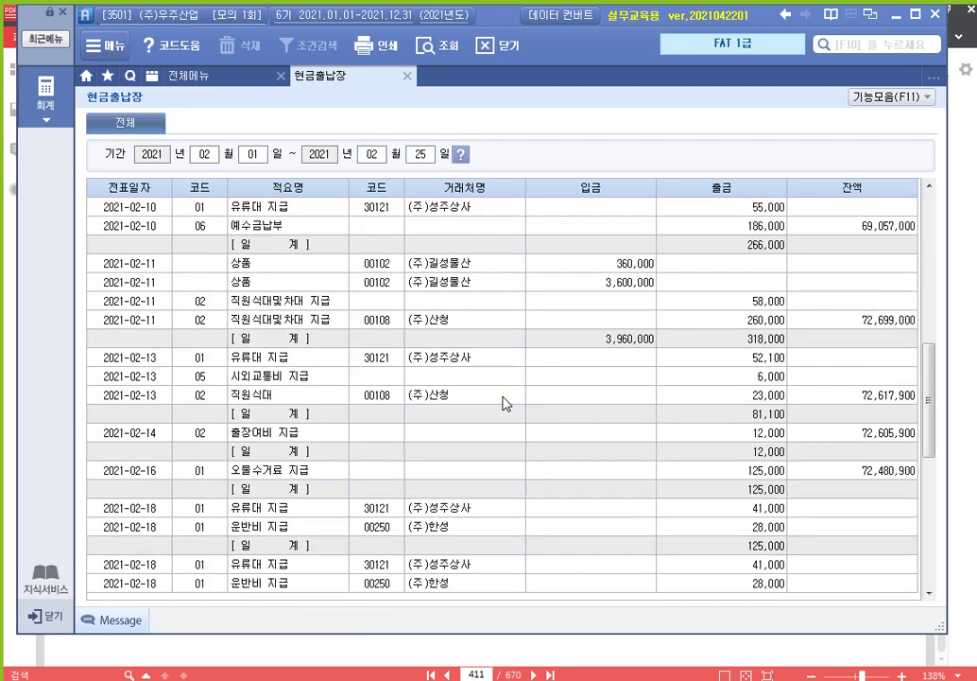
left_click(868, 528)
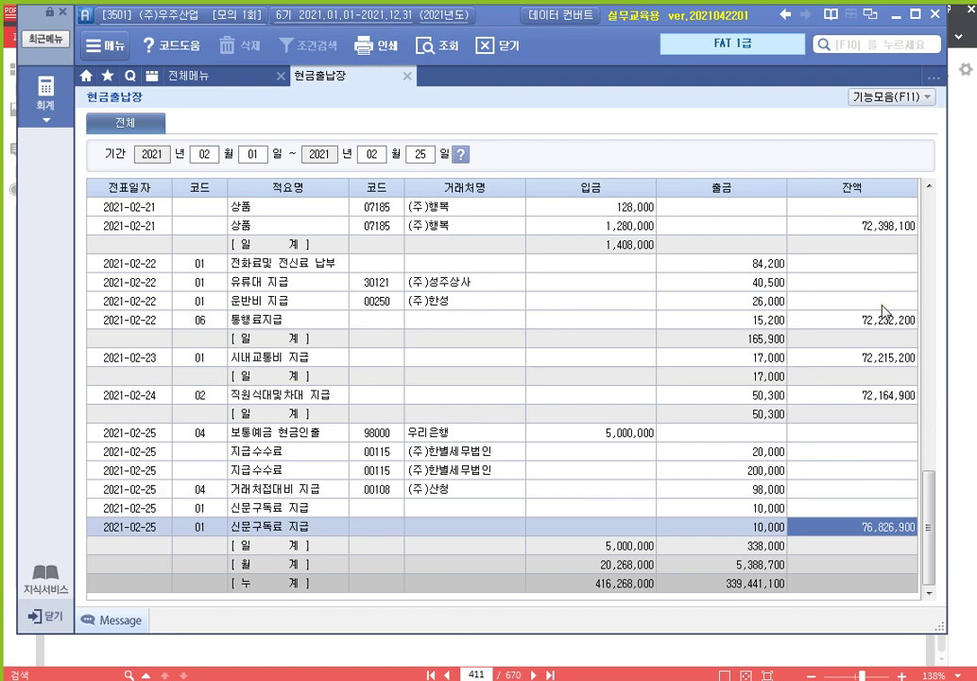
Switch to 알PDF, read 문제 5's 세금계산서합계표 question, and return to the accounting program.
left_click(964, 345)
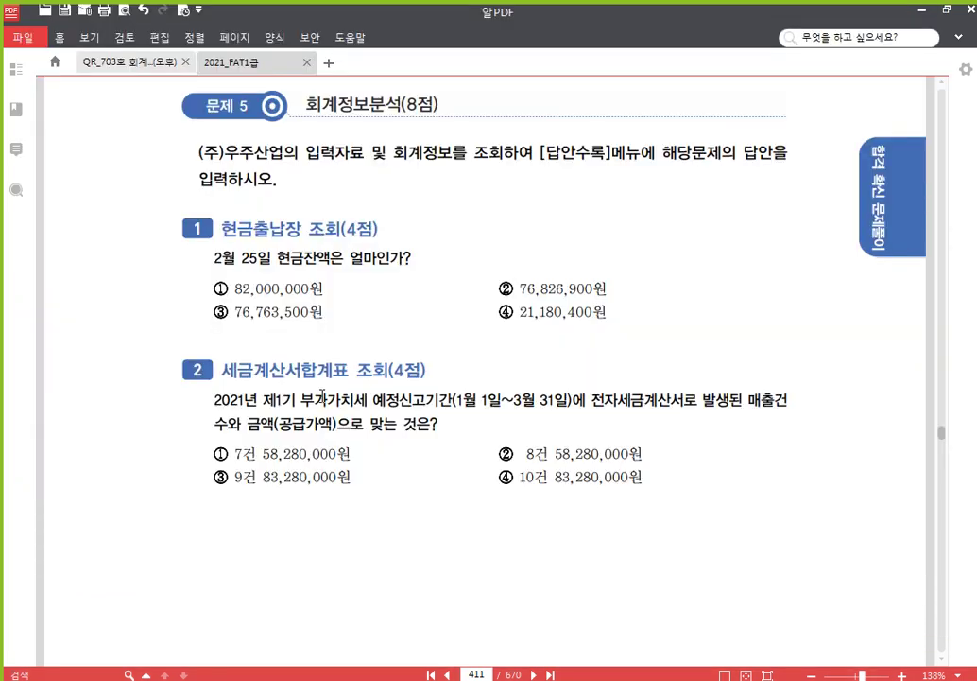
scroll(284, 312, "down", 3)
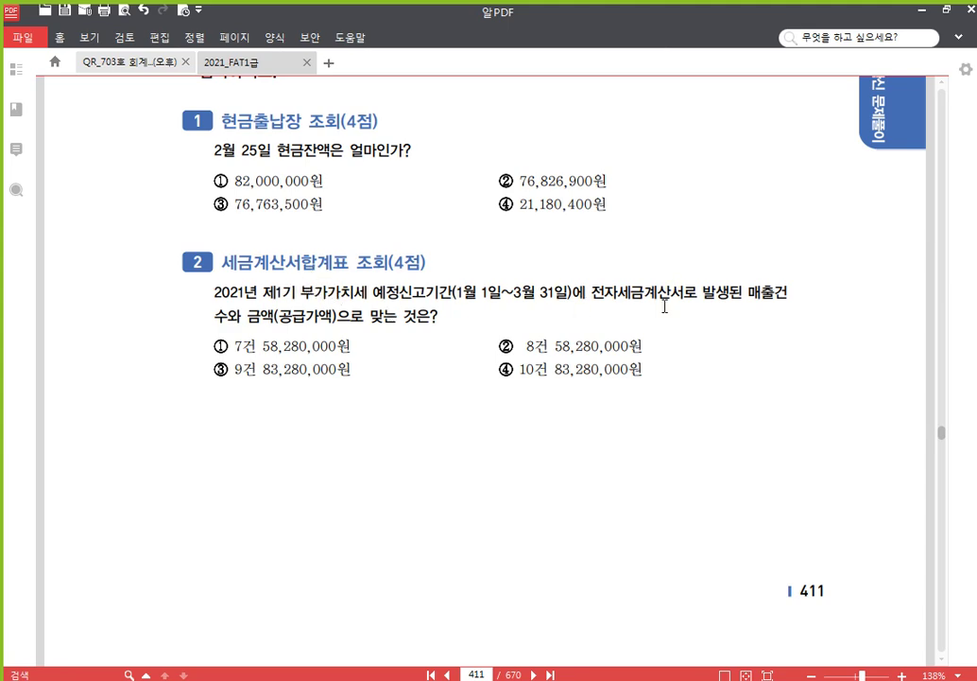
key("alt+Tab")
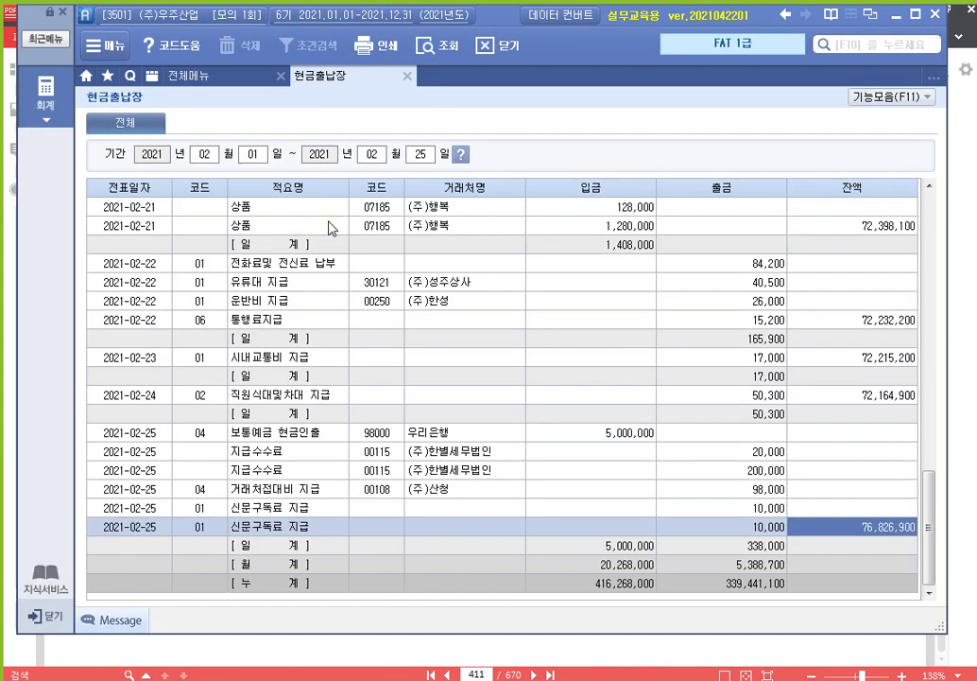
Close 현금출납장 and query 세금계산서합계표 for 2021 months 01 to 03, selecting the 전자 소계 of 매출세금계산서.
left_click(407, 80)
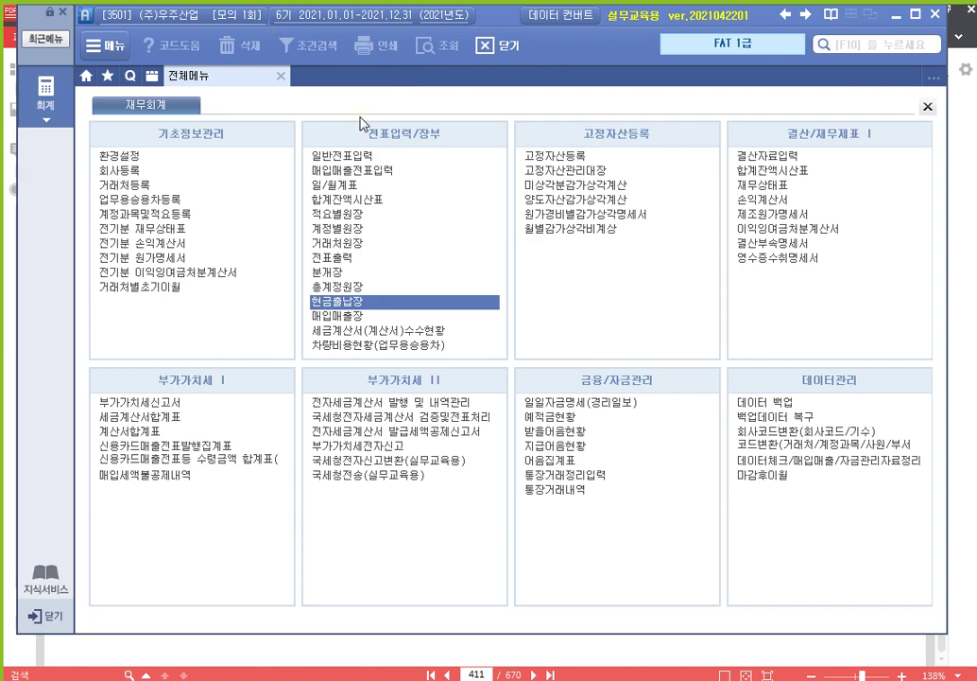
left_click(160, 416)
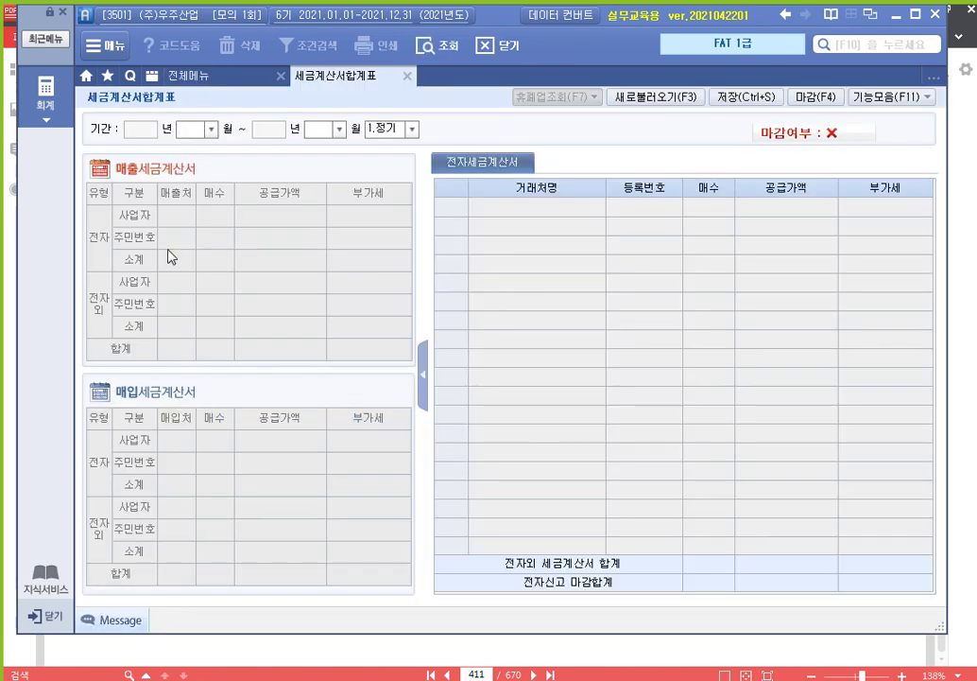
type("01")
key("Return")
type("03")
key("Return")
key("Return")
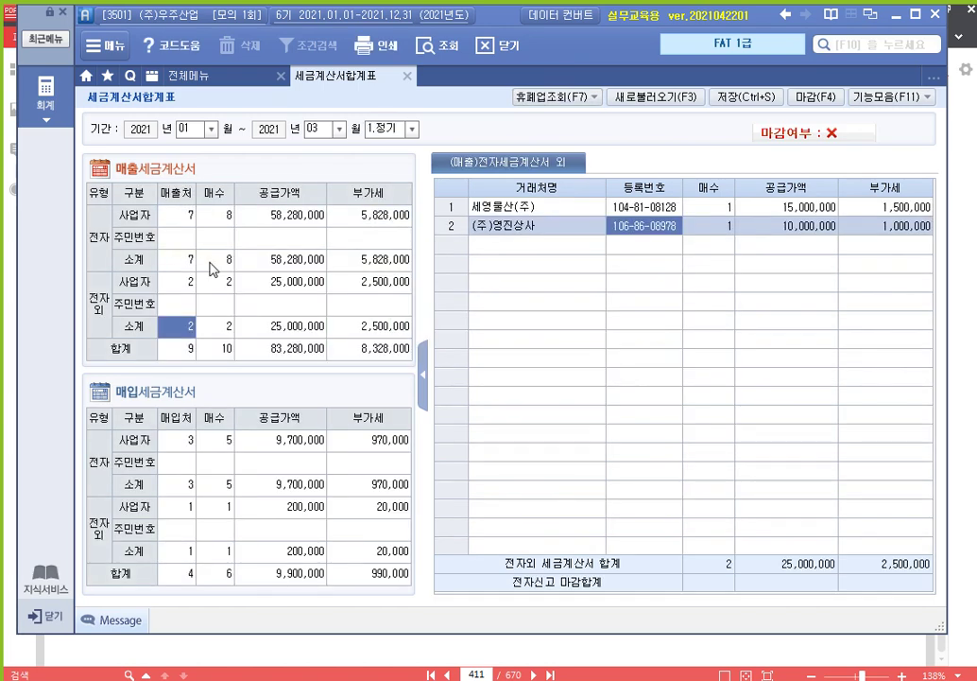
left_click(178, 259)
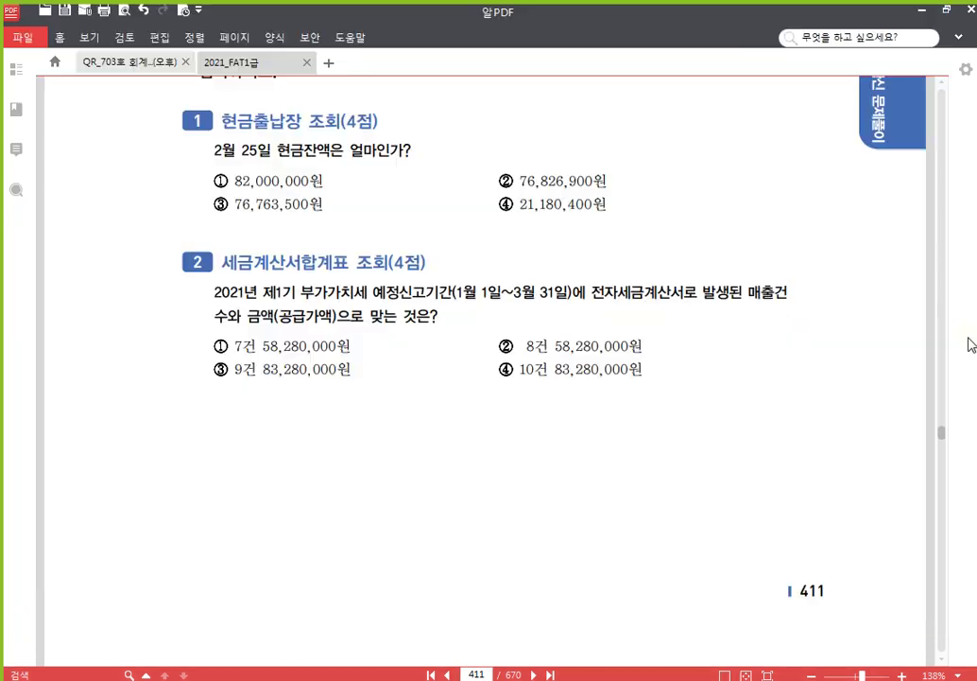
Check the 전자 소계 매수 and 공급가액 of 매출세금계산서 against the PDF answer choices and close 세금계산서합계표.
key("alt+Tab")
key("alt+Tab")
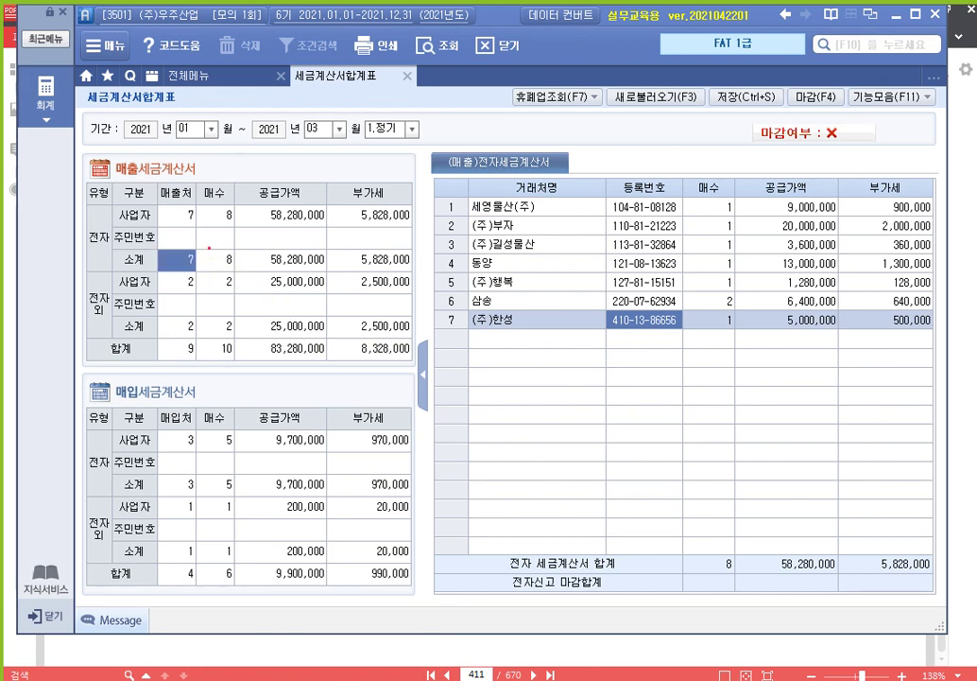
left_click_drag(209, 250, 238, 271)
mouse_move(261, 250)
left_mouse_down()
mouse_move(286, 272)
mouse_move(329, 272)
left_mouse_up()
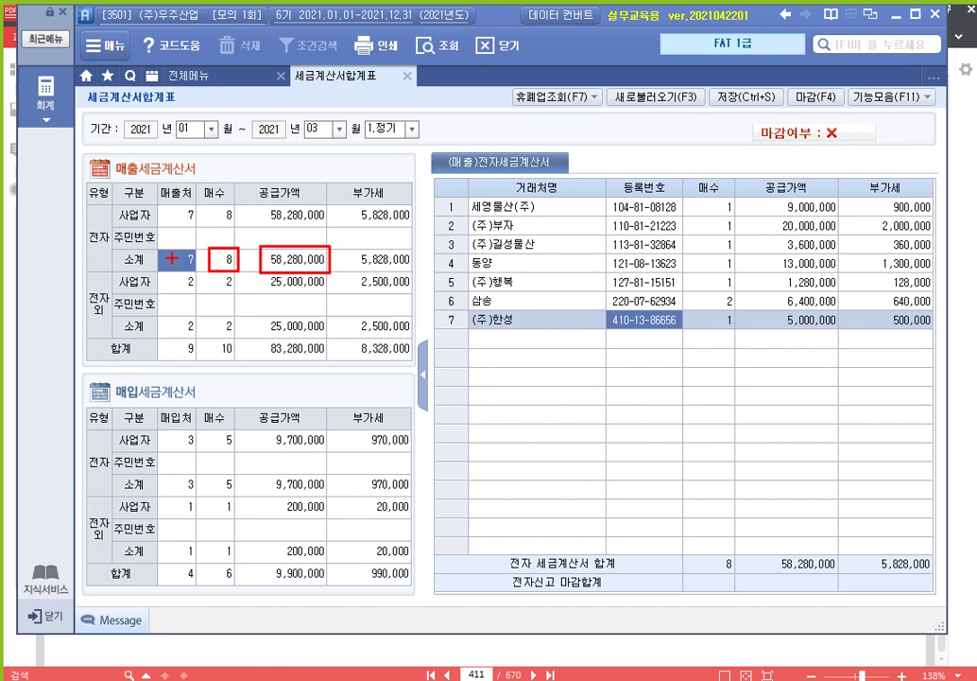
key("Escape")
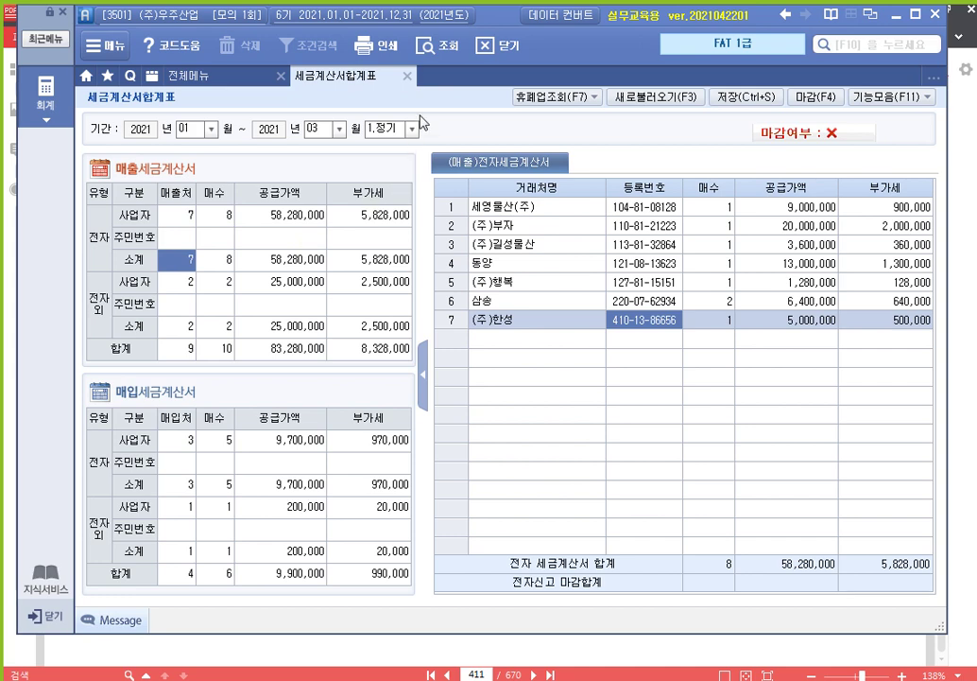
left_click(407, 77)
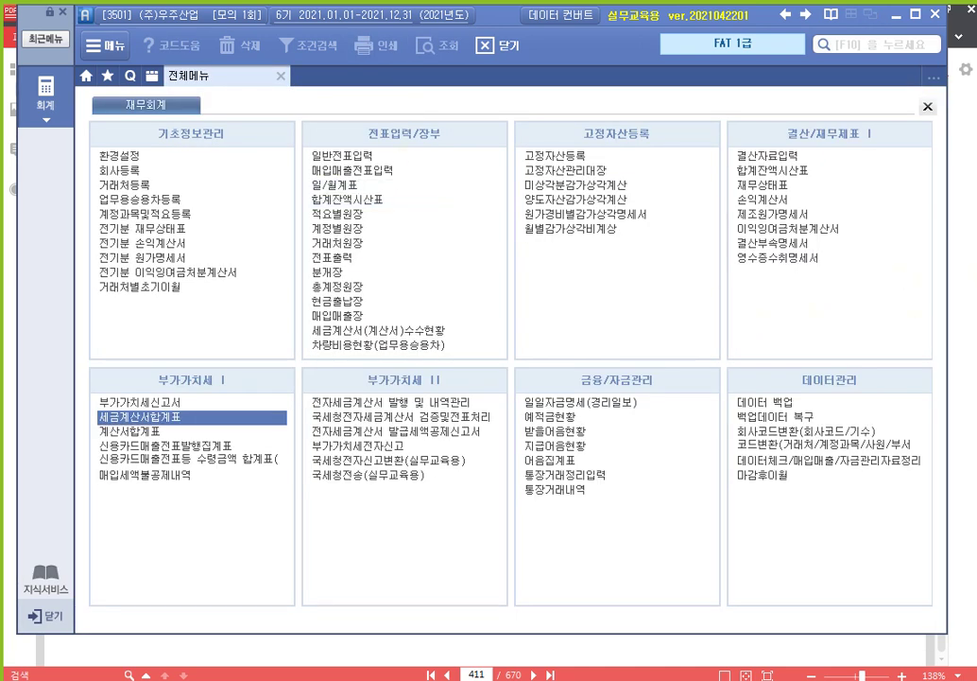
Switch to 알PDF, go to mock exam 제2회 문제 1, and read the 거래처등록 task for 누리안경.
left_click(972, 286)
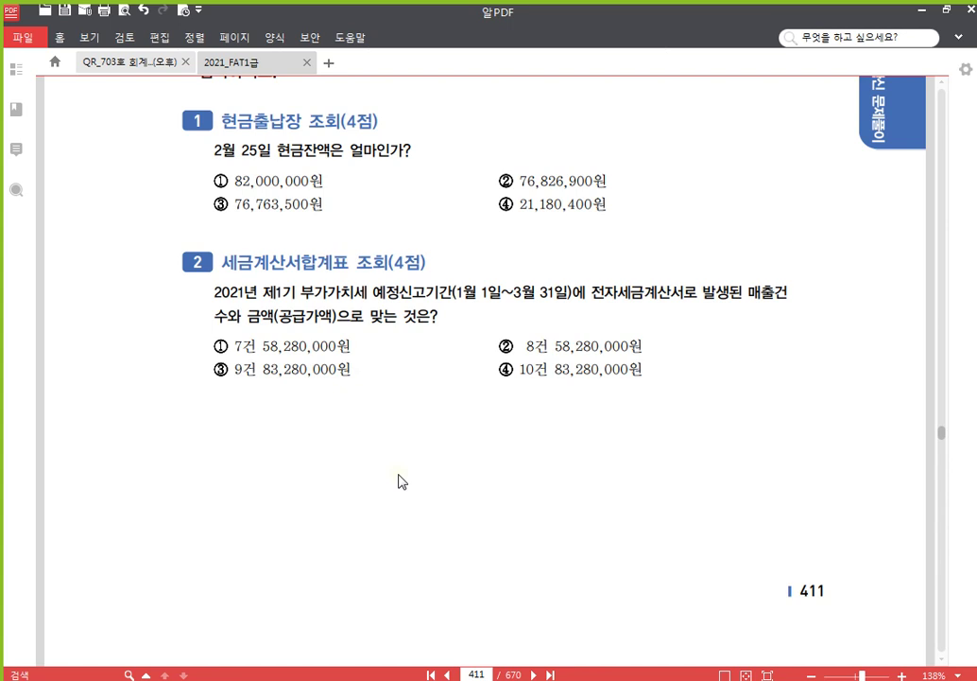
scroll(398, 482, "down", 15)
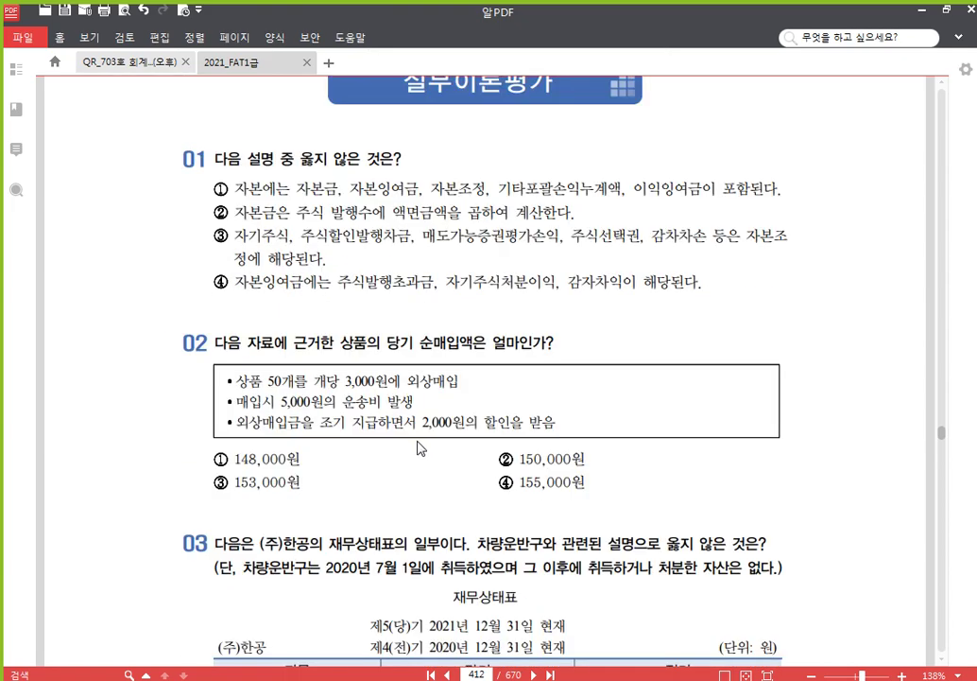
scroll(409, 457, "down", 6)
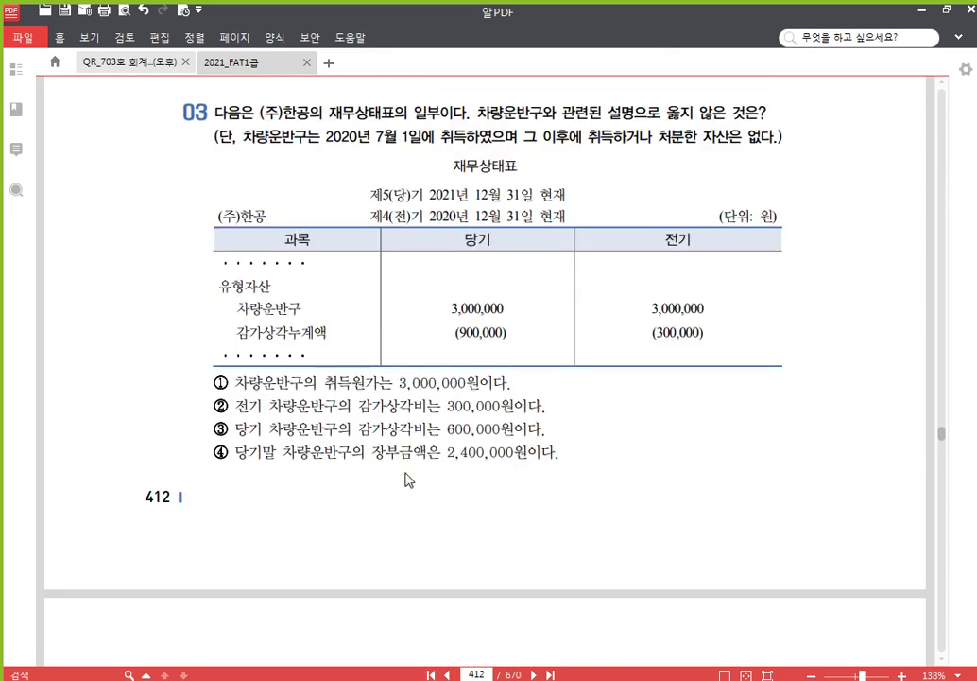
scroll(404, 465, "down", 20)
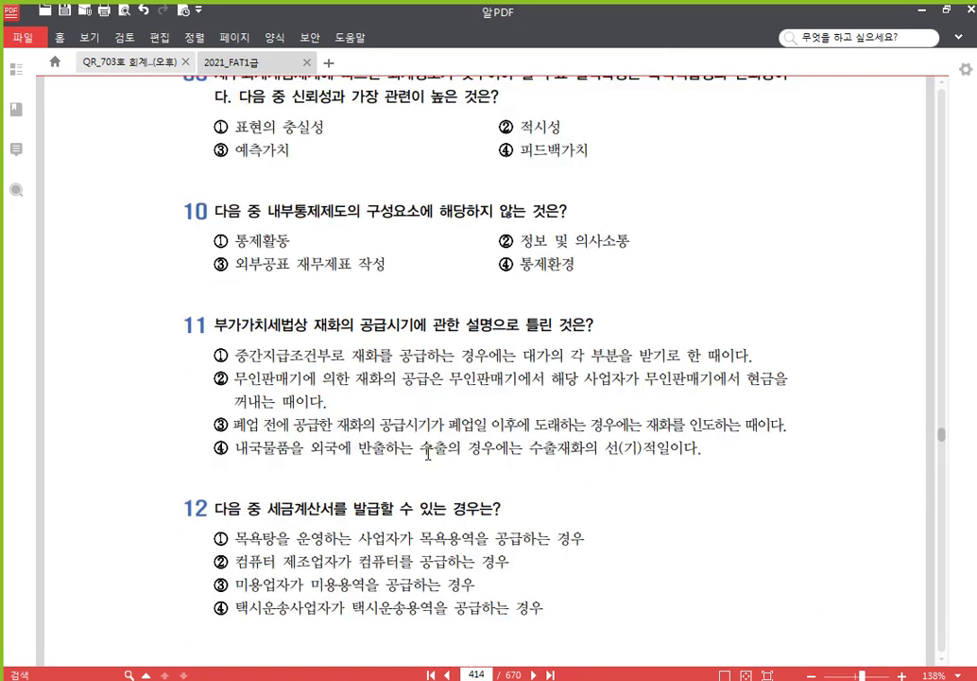
scroll(423, 447, "down", 15)
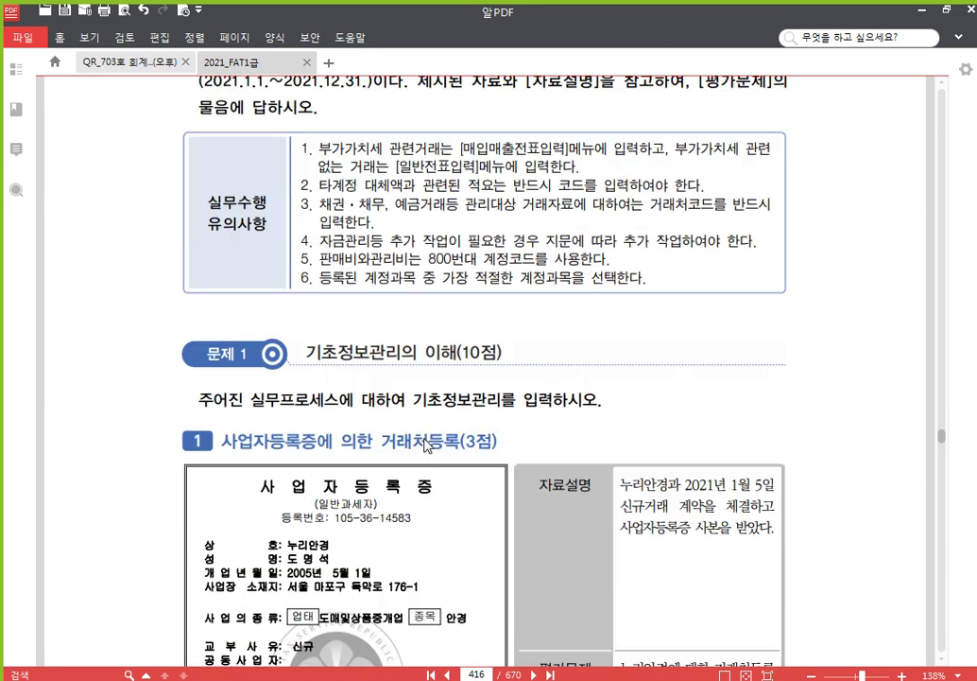
scroll(427, 445, "down", 5)
scroll(424, 442, "up", 2)
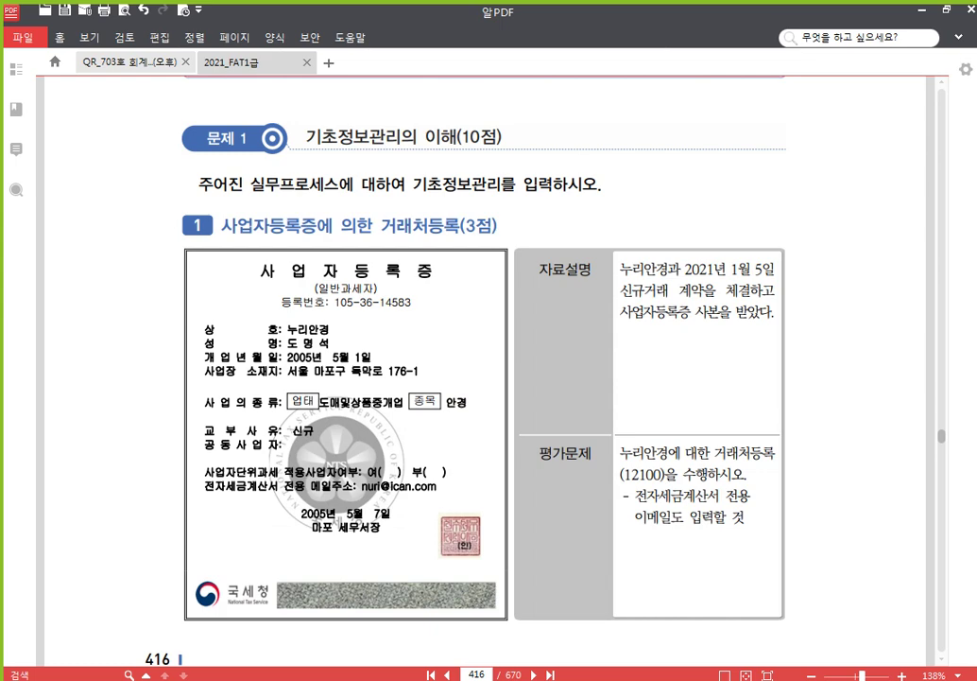
left_click_drag(520, 437, 612, 618)
scroll(526, 571, "down", 2)
Examine 제2회's 전기분 손익계산서 and 거래처별 초기이월 tasks, continuing to the 자동차세 voucher in 문제 2.
scroll(527, 571, "down", 20)
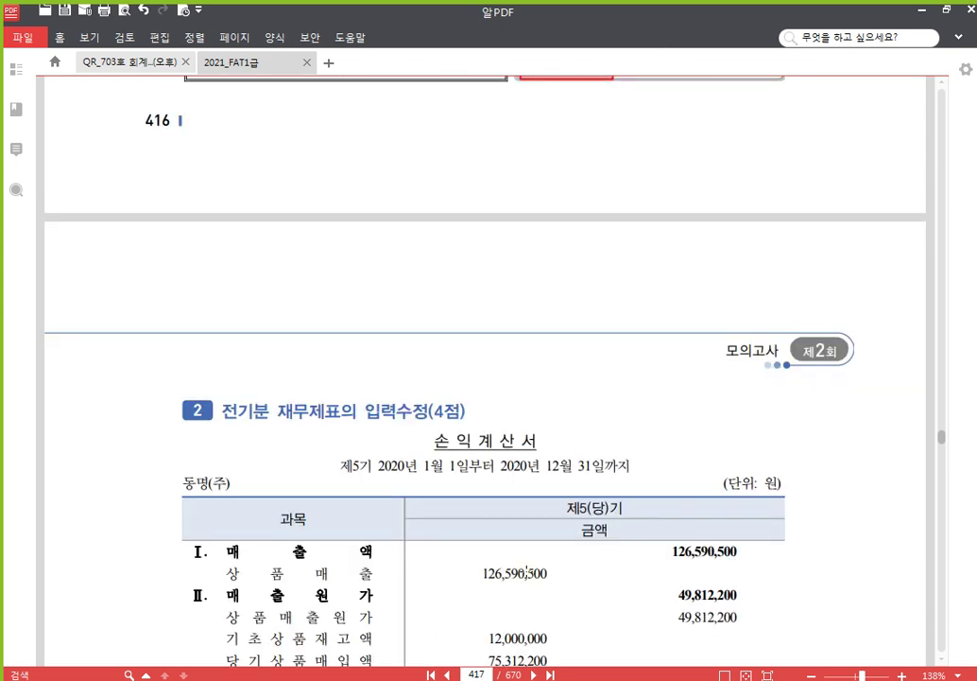
scroll(532, 558, "down", 20)
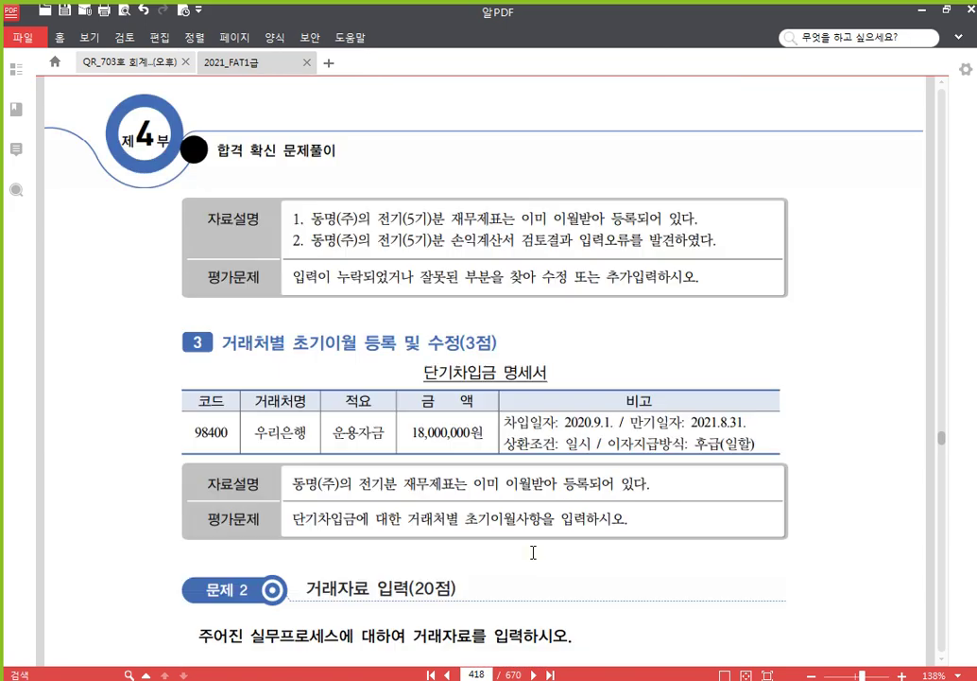
scroll(533, 552, "up", 1)
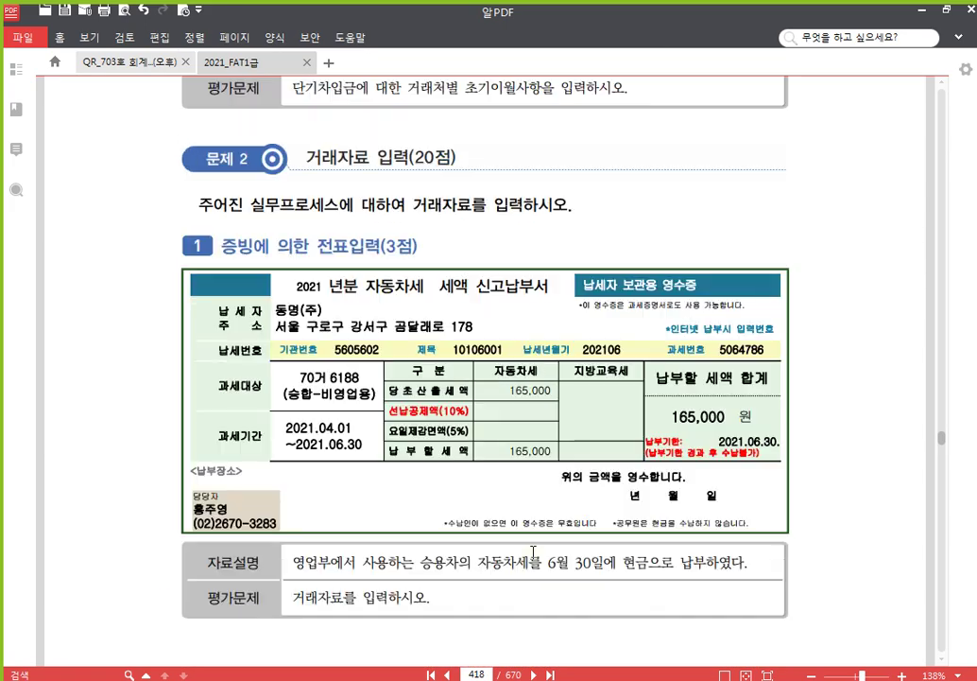
scroll(533, 553, "down", 1)
scroll(532, 553, "up", 1)
Return to the accounting program, change the working company to 3502 동명(주) [모의 2회], and open its full accounting menu.
key("alt+Tab")
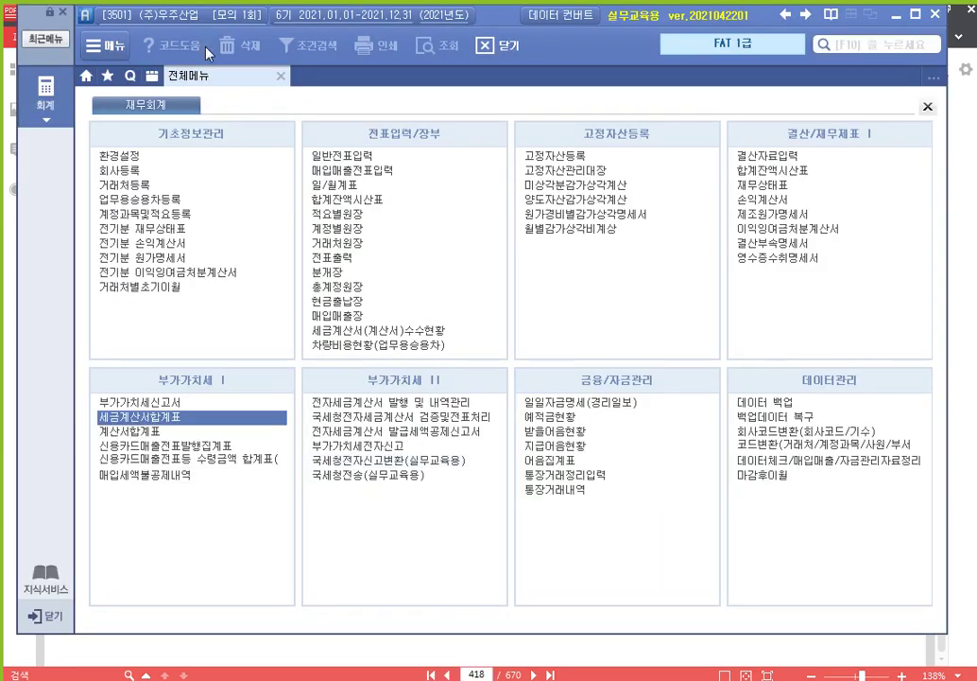
left_click(132, 15)
left_click(599, 316)
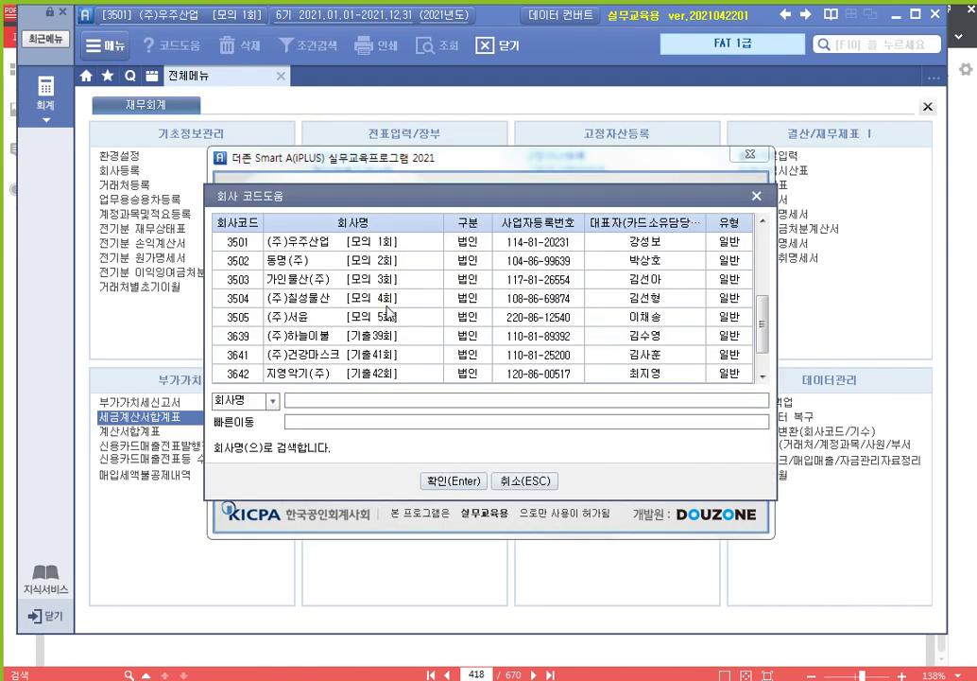
double_click(363, 260)
left_click(455, 427)
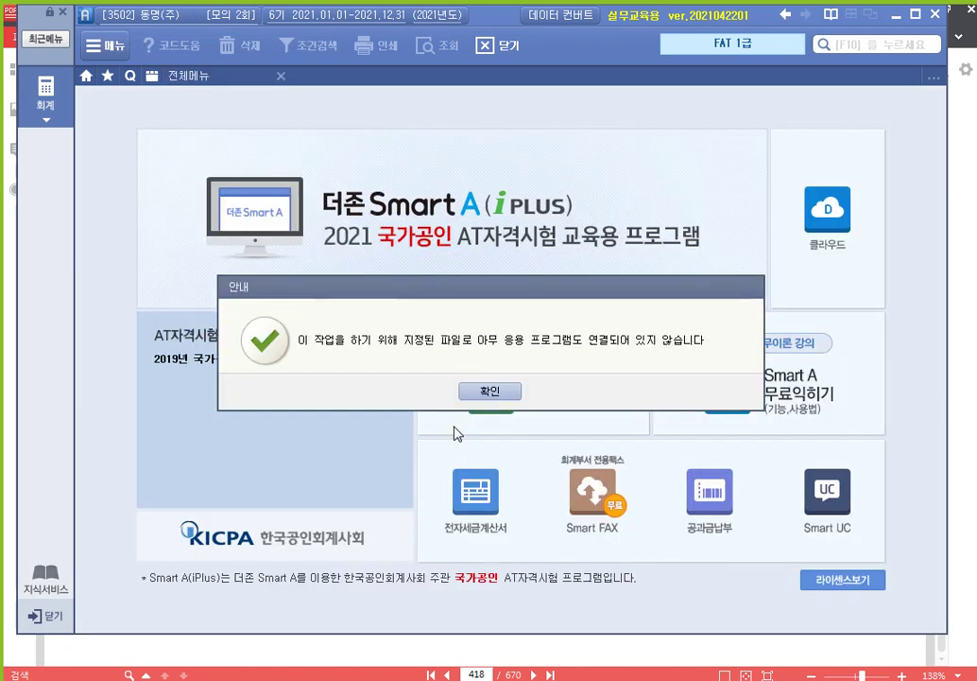
left_click(493, 394)
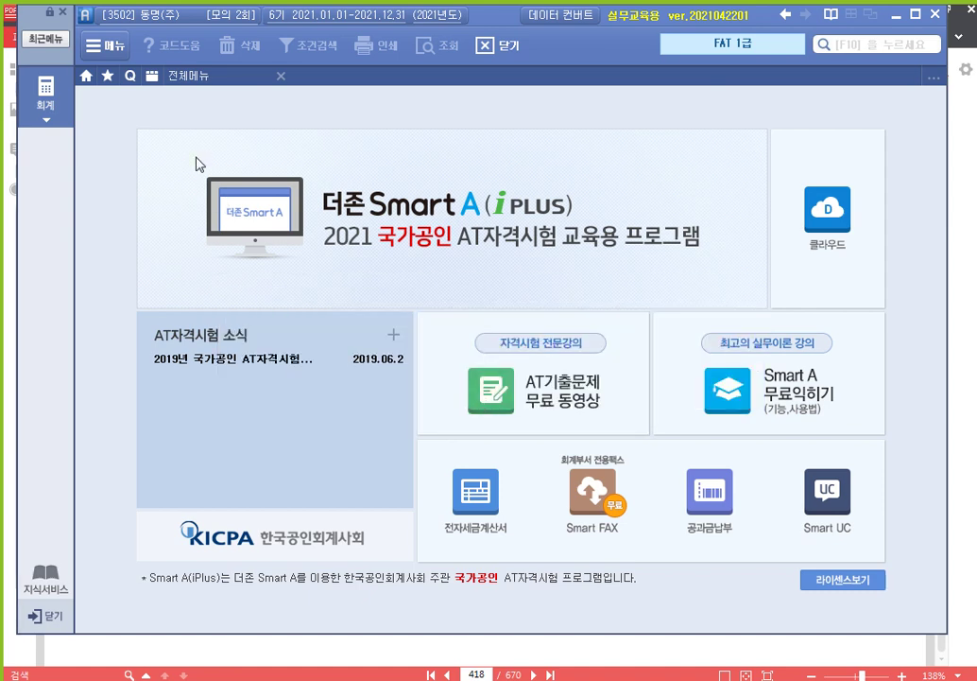
left_click(44, 86)
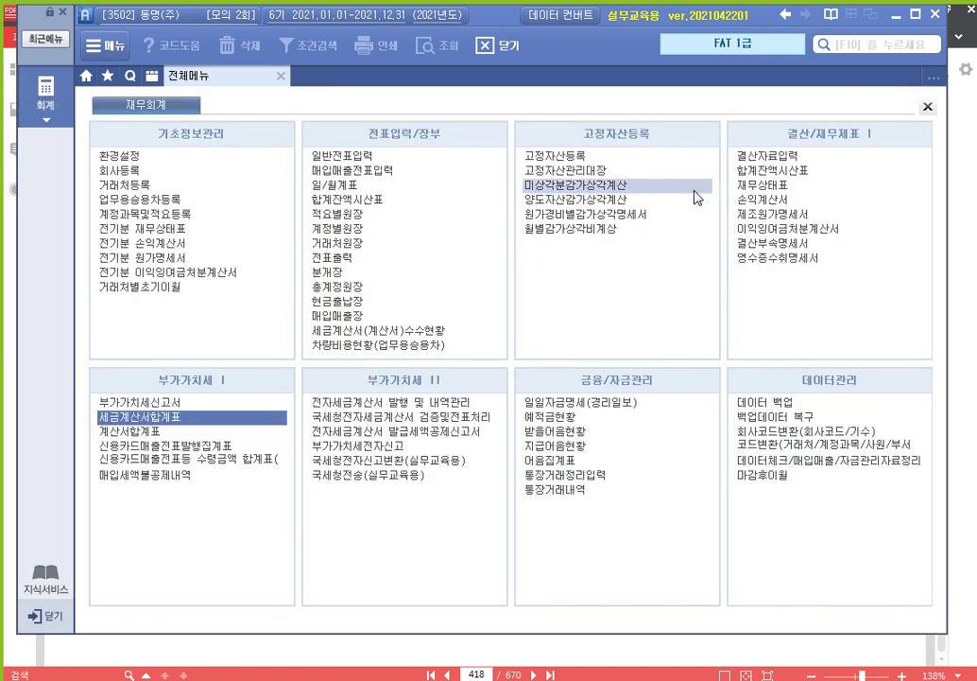
Switch to 알PDF and read 문제 2's 자동차세 payment, 주택자금 loan and 보통예금(하나은행) transaction tasks.
left_click(968, 218)
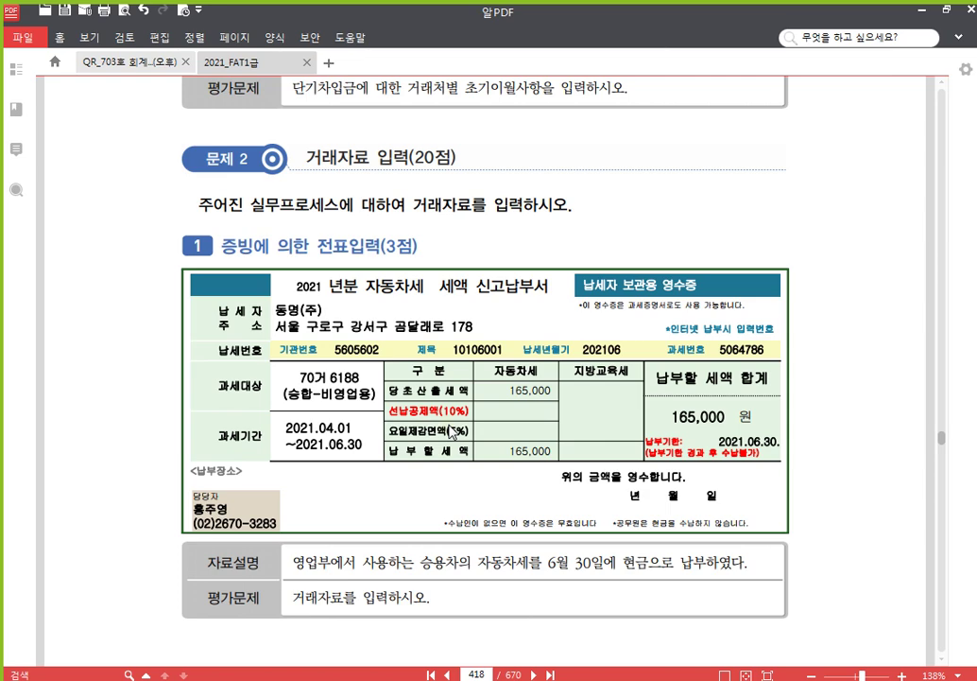
scroll(453, 432, "down", 3)
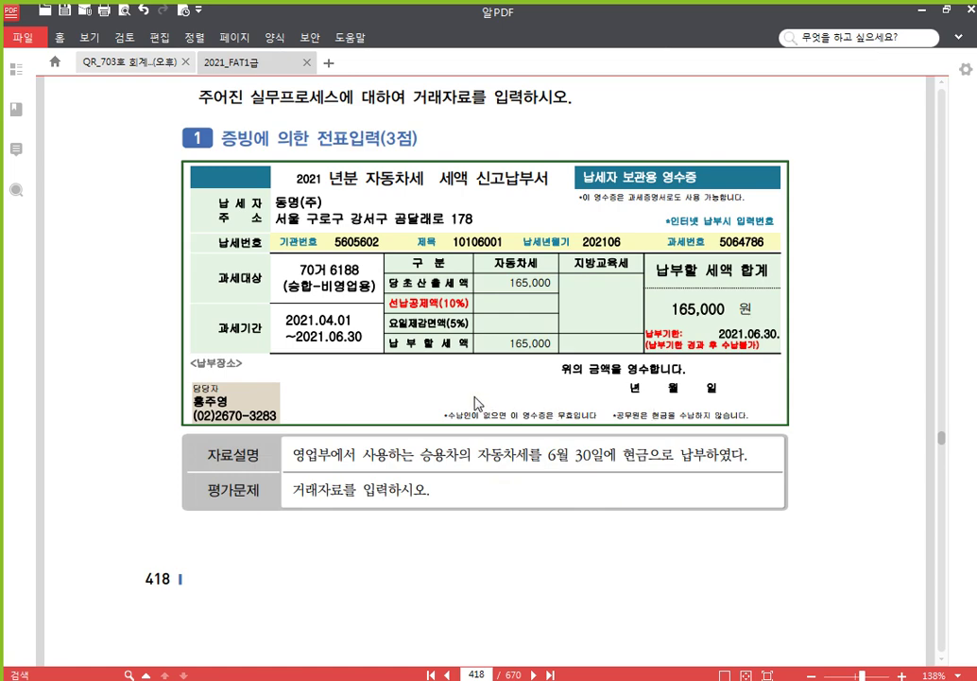
scroll(454, 402, "down", 5)
scroll(369, 393, "down", 3)
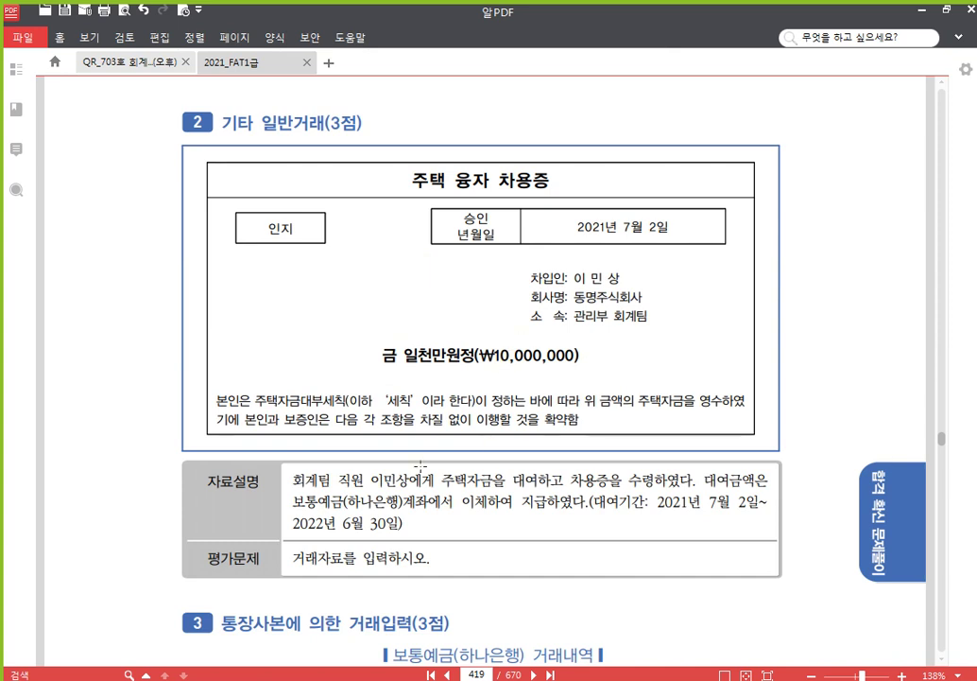
scroll(360, 491, "down", 2)
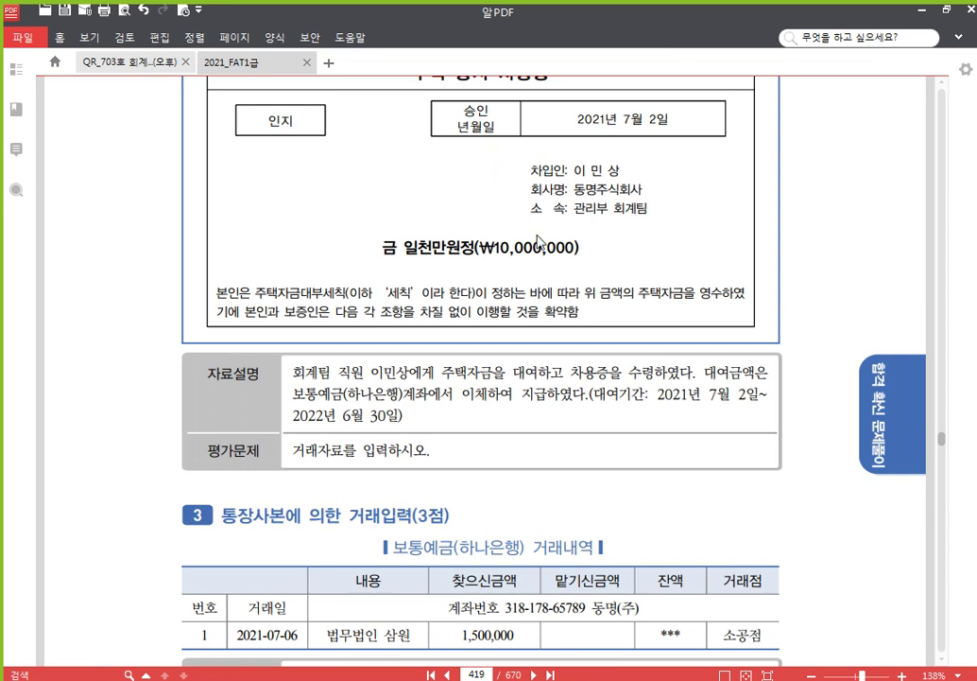
scroll(501, 307, "up", 2)
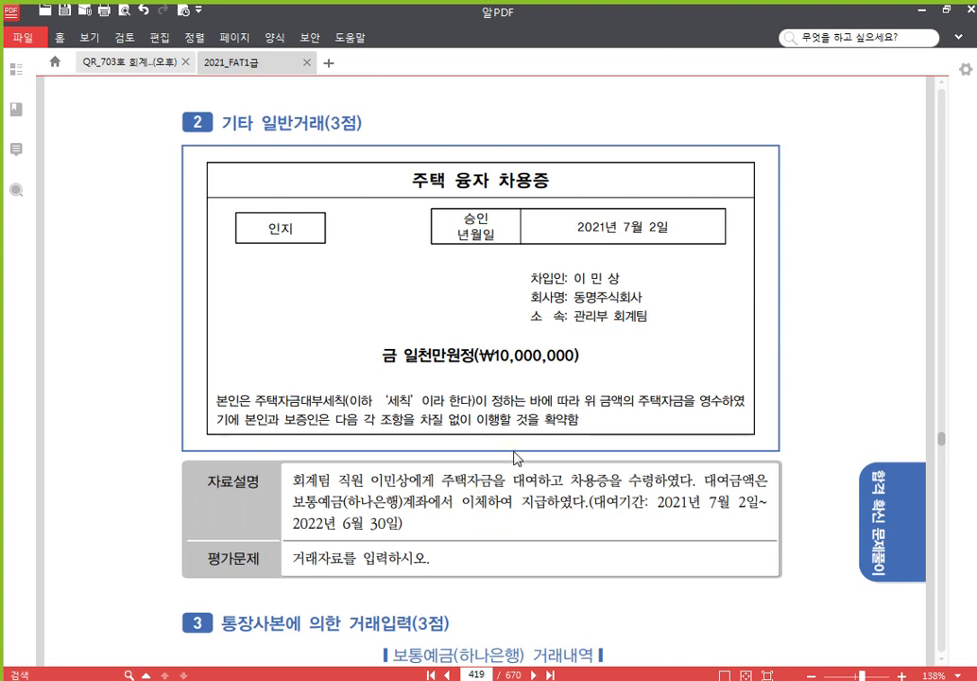
scroll(516, 458, "down", 2)
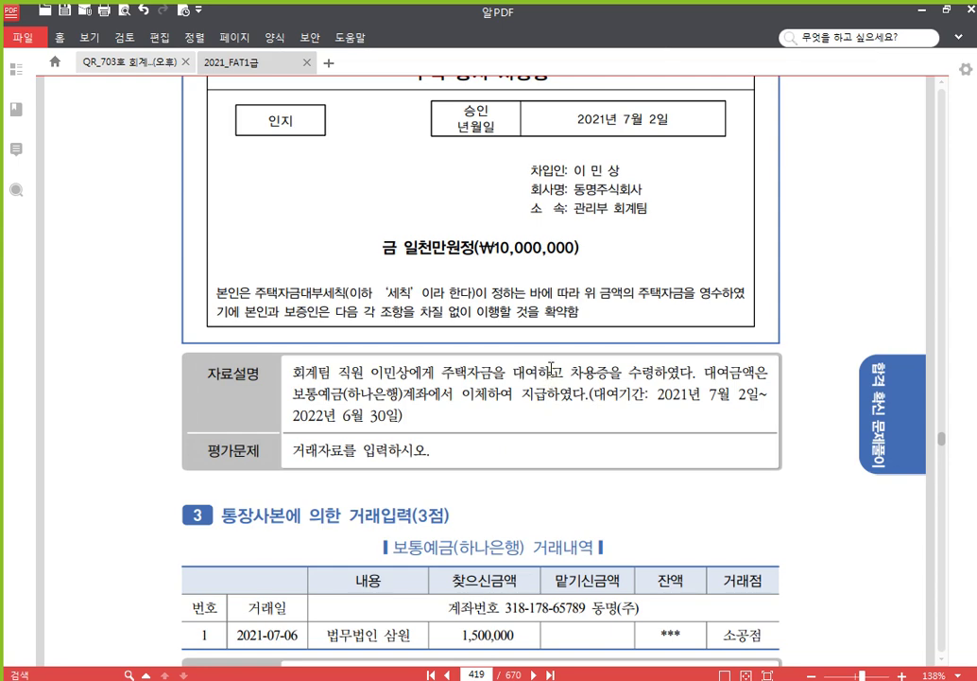
Read task 3's 보통예금(하나은행) transaction with 법무법인 삼원 and underline 수수료 in its 자료설명.
scroll(545, 334, "down", 2)
scroll(552, 319, "down", 2)
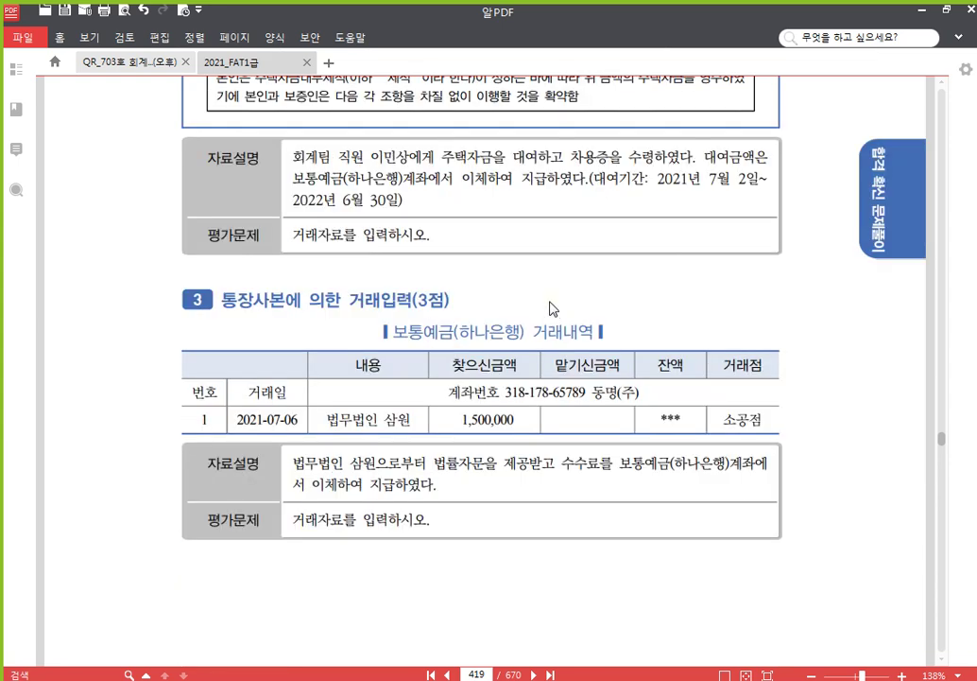
scroll(552, 308, "down", 2)
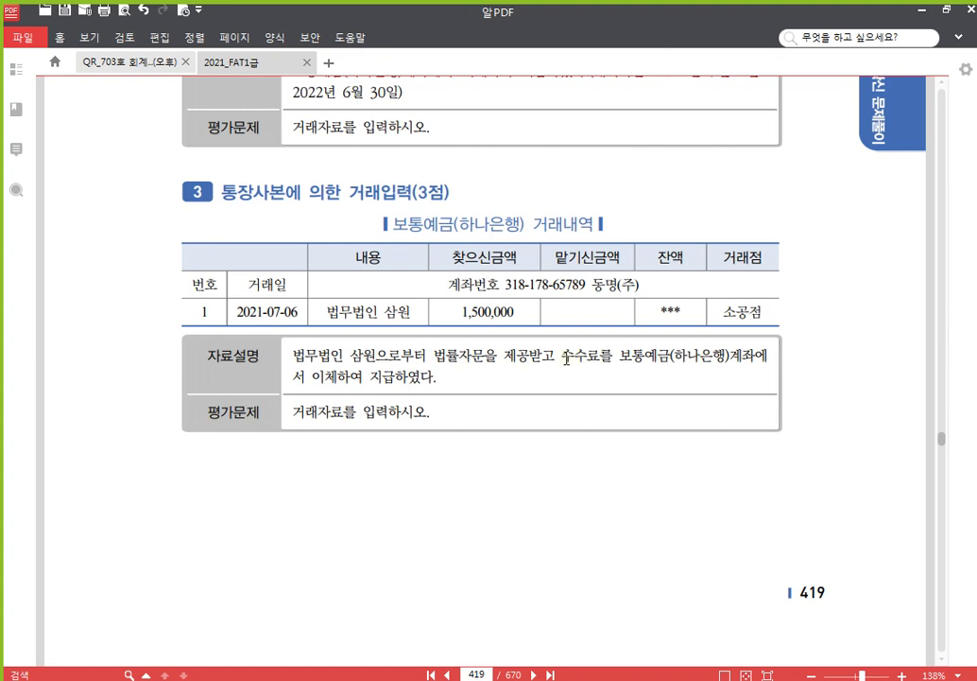
left_click_drag(563, 358, 603, 359)
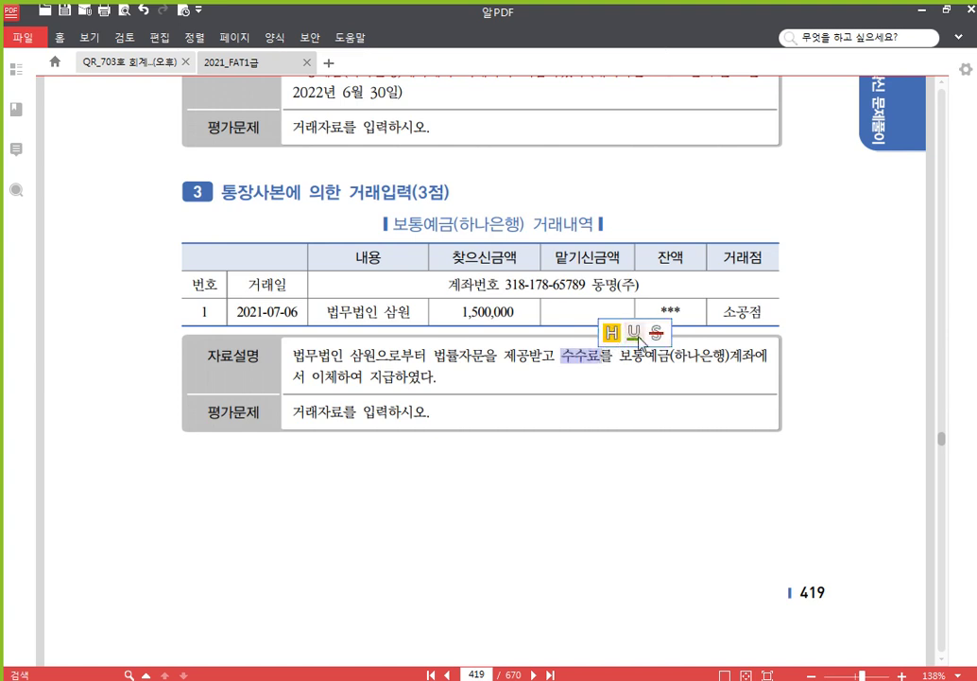
left_click(635, 334)
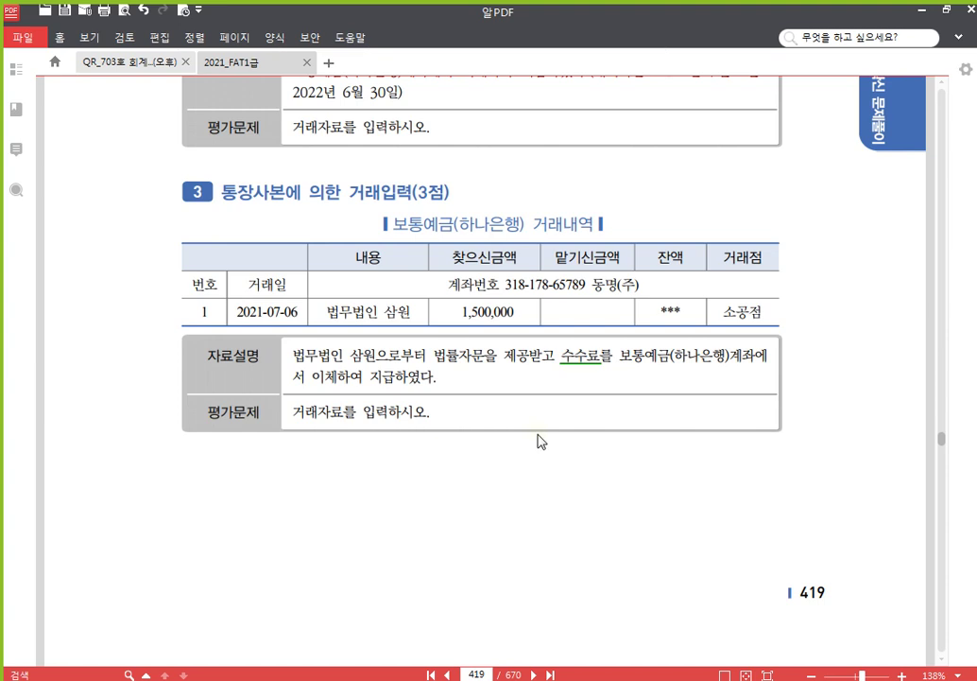
Read task 4's 건강보험료 payment breakdown and task 5's 전자어음 registration and entry requirements in 문제 2.
scroll(545, 444, "down", 10)
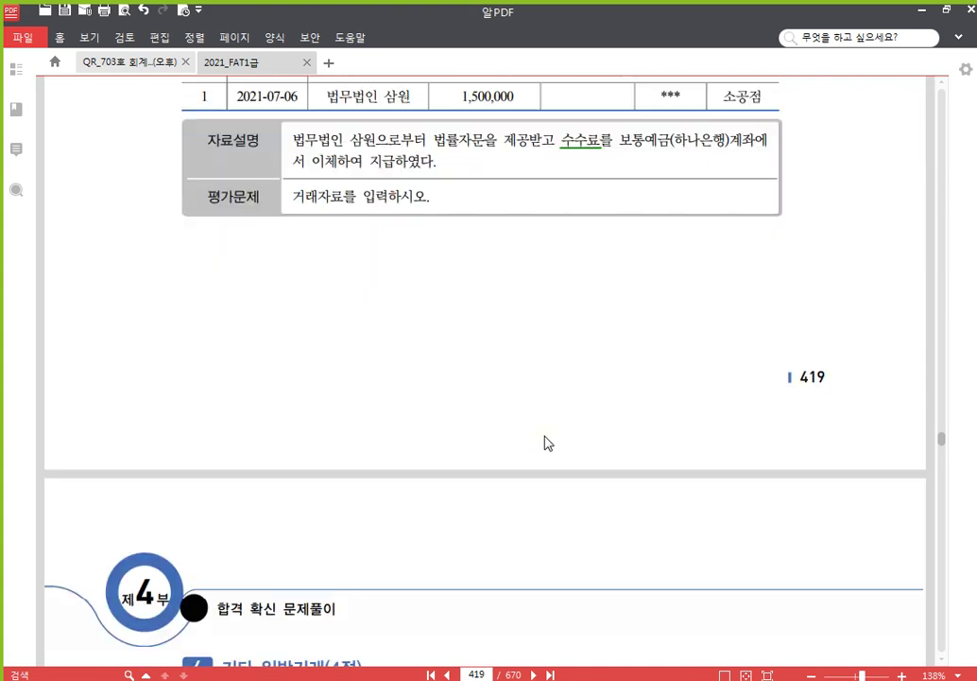
scroll(558, 422, "up", 1)
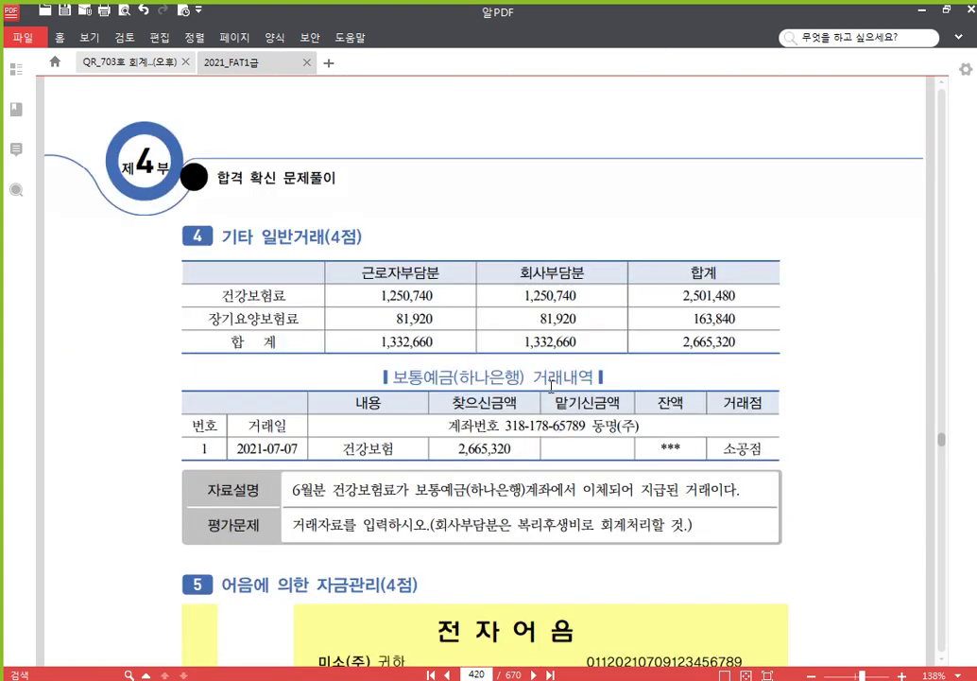
scroll(551, 386, "down", 2)
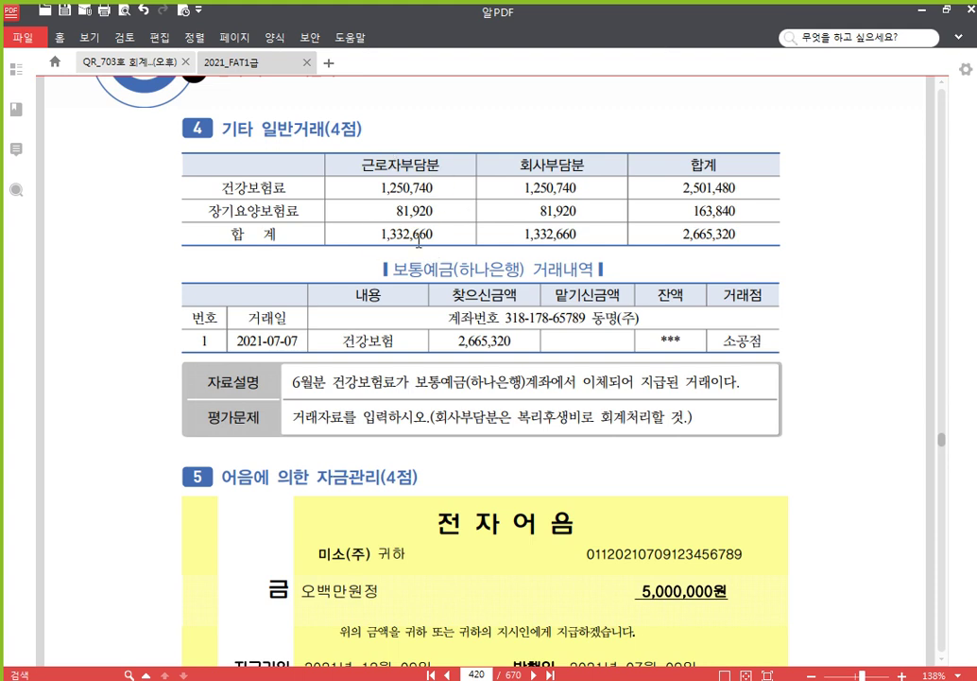
left_click_drag(381, 233, 433, 240)
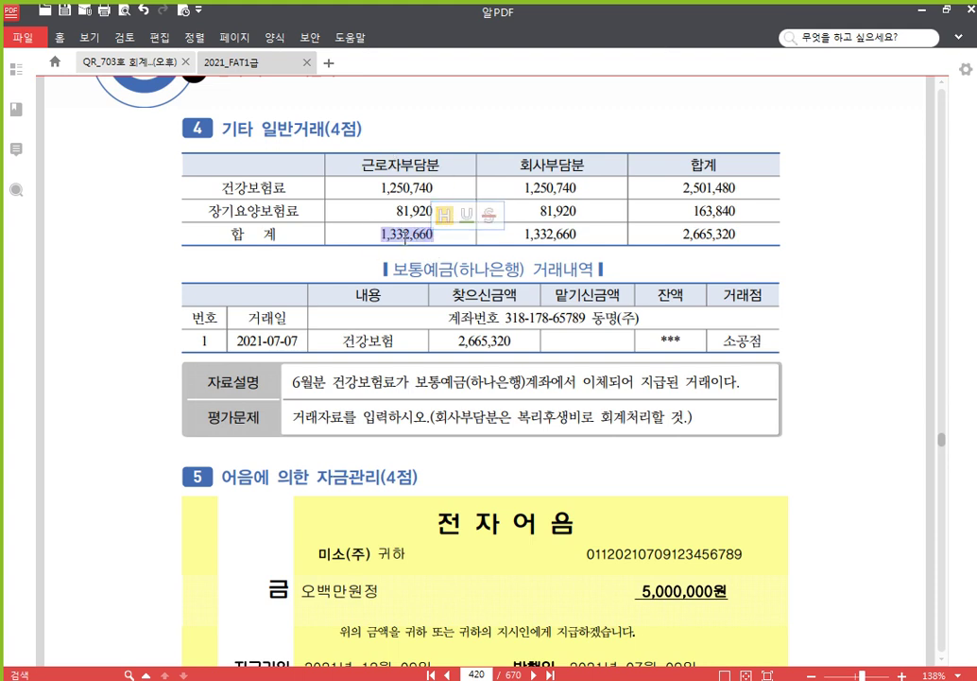
left_click(404, 237)
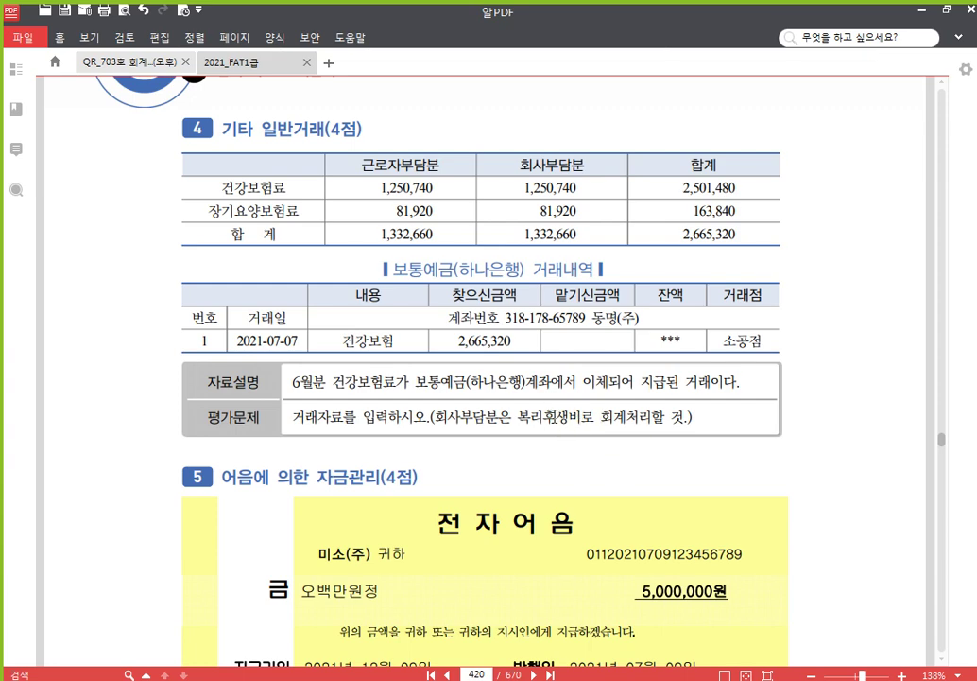
scroll(552, 423, "down", 3)
scroll(525, 398, "down", 2)
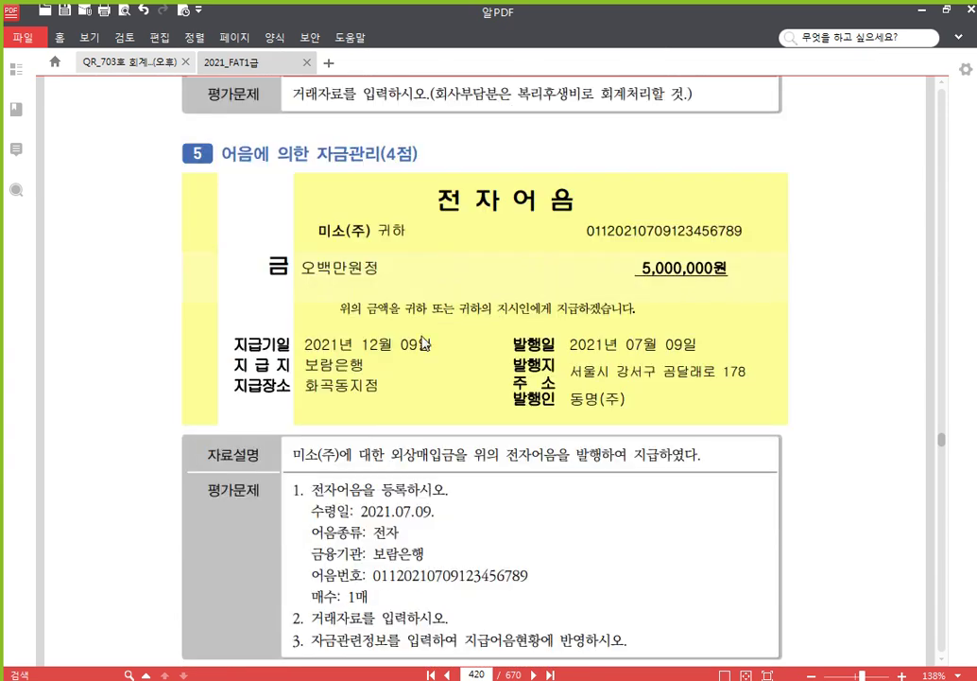
scroll(387, 312, "down", 2)
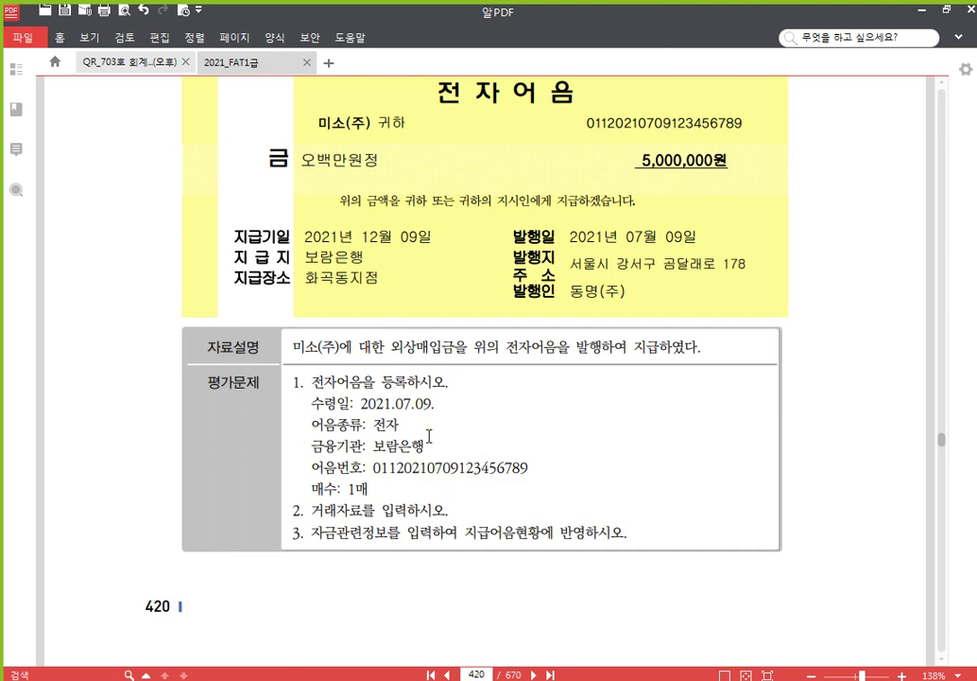
Examine task 6, 대손의 발생과 설정, reading the (주)산울림 차용증 terms and the July 30 자료설명.
scroll(478, 410, "down", 8)
scroll(516, 279, "down", 5)
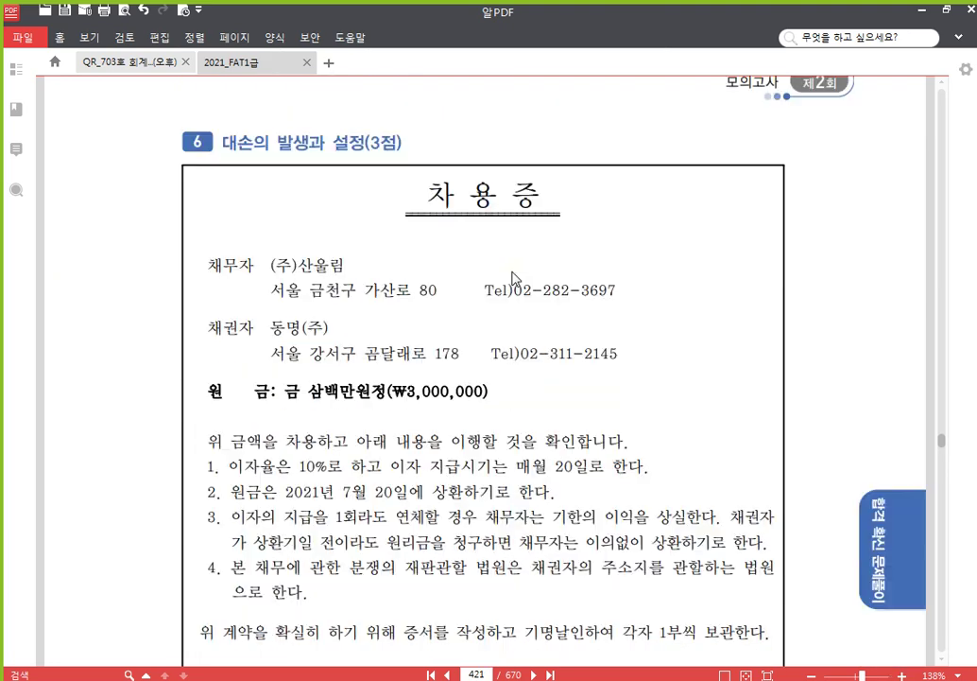
scroll(511, 269, "up", 2)
scroll(444, 284, "down", 3)
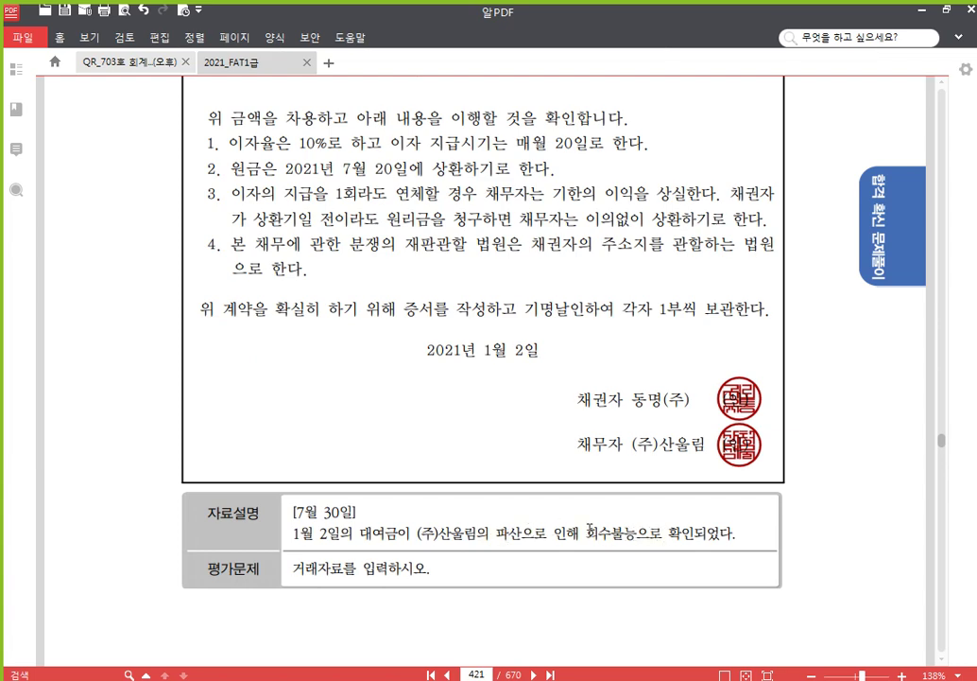
scroll(479, 527, "up", 5)
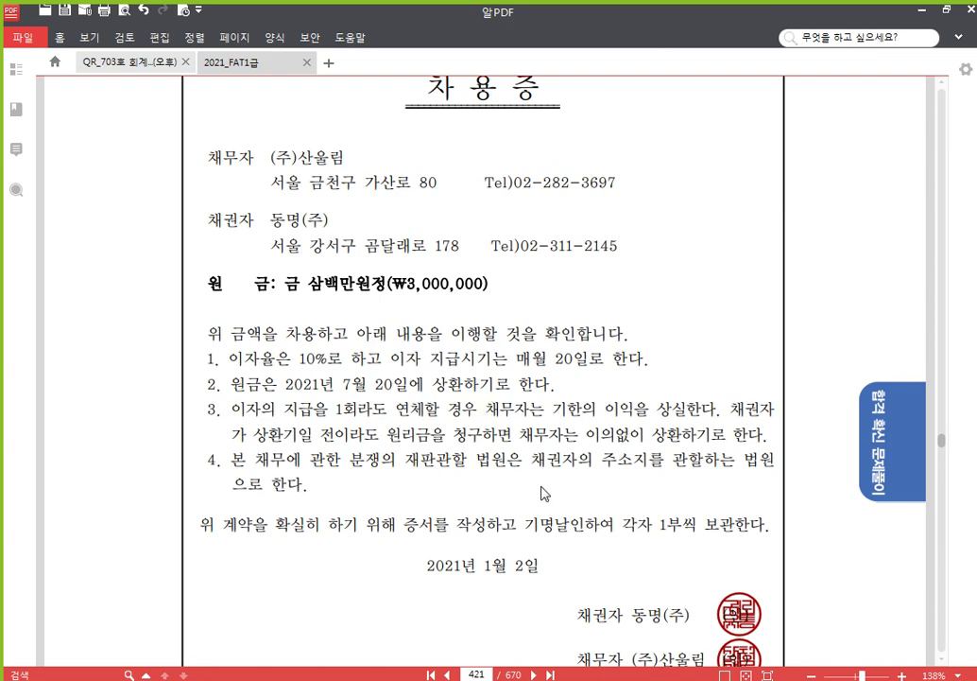
scroll(511, 556, "down", 5)
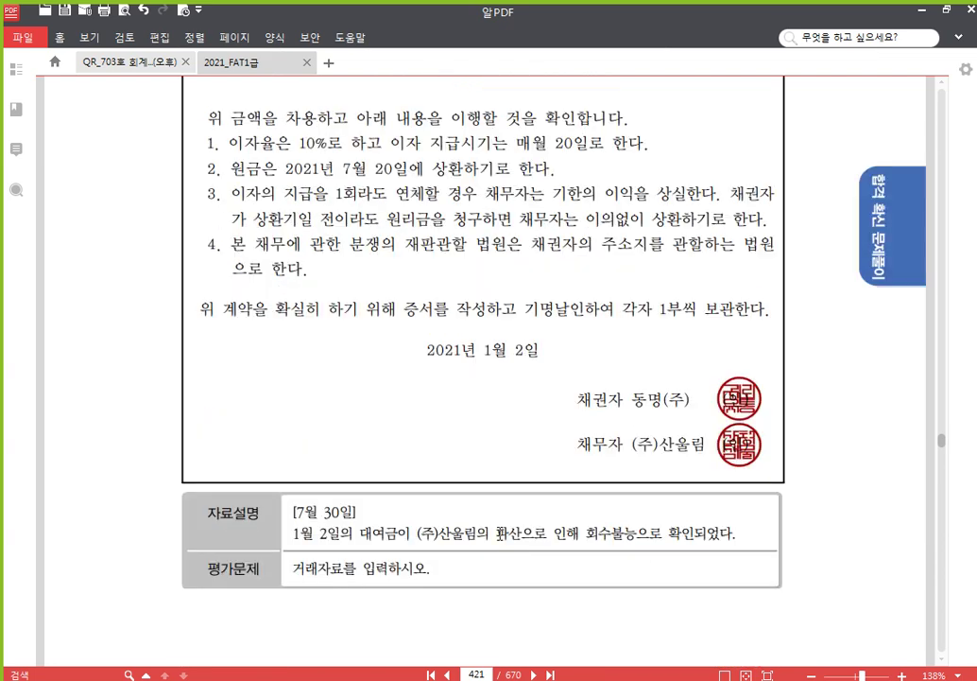
scroll(501, 532, "up", 3)
scroll(496, 459, "up", 3)
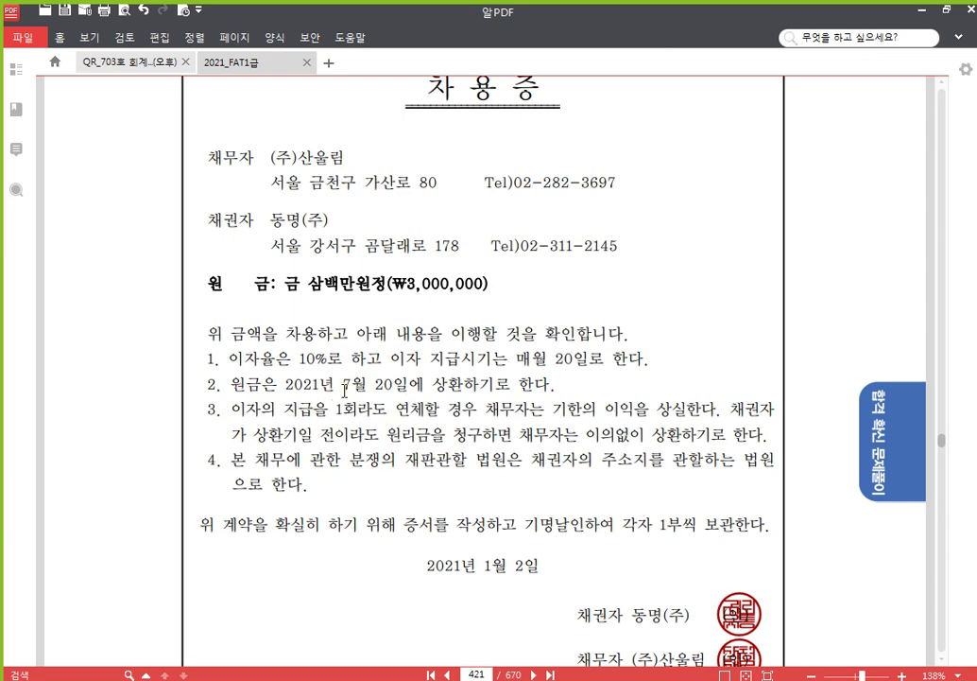
scroll(326, 385, "down", 3)
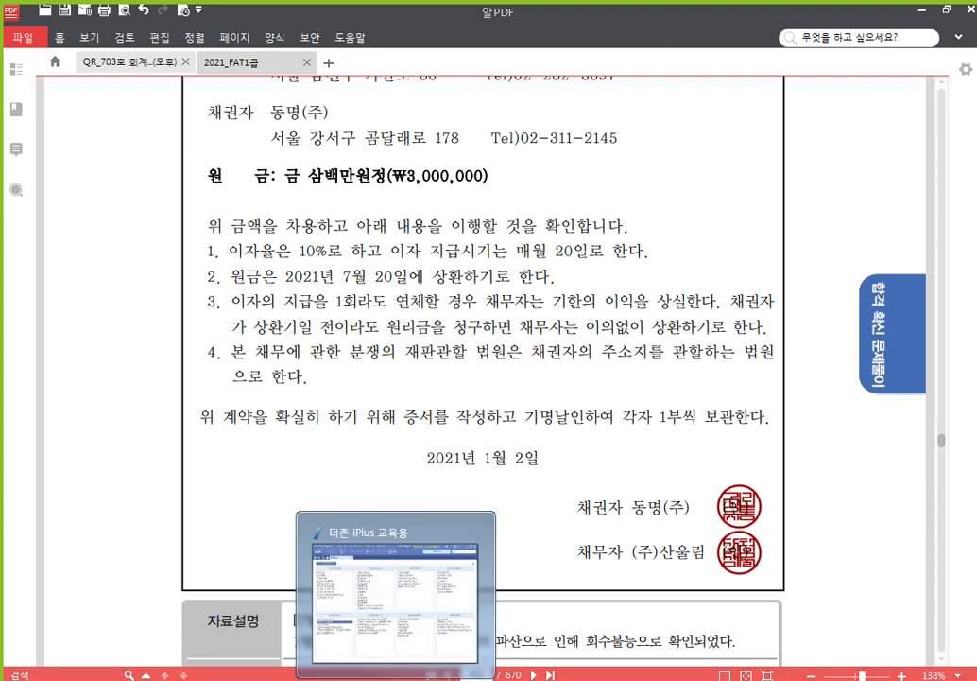
Switch to 더존 iPlus, open 일반전표입력 for January 2, and check the (주)산울림 단기대여금 voucher against the 차용증.
left_click(383, 605)
left_click(345, 156)
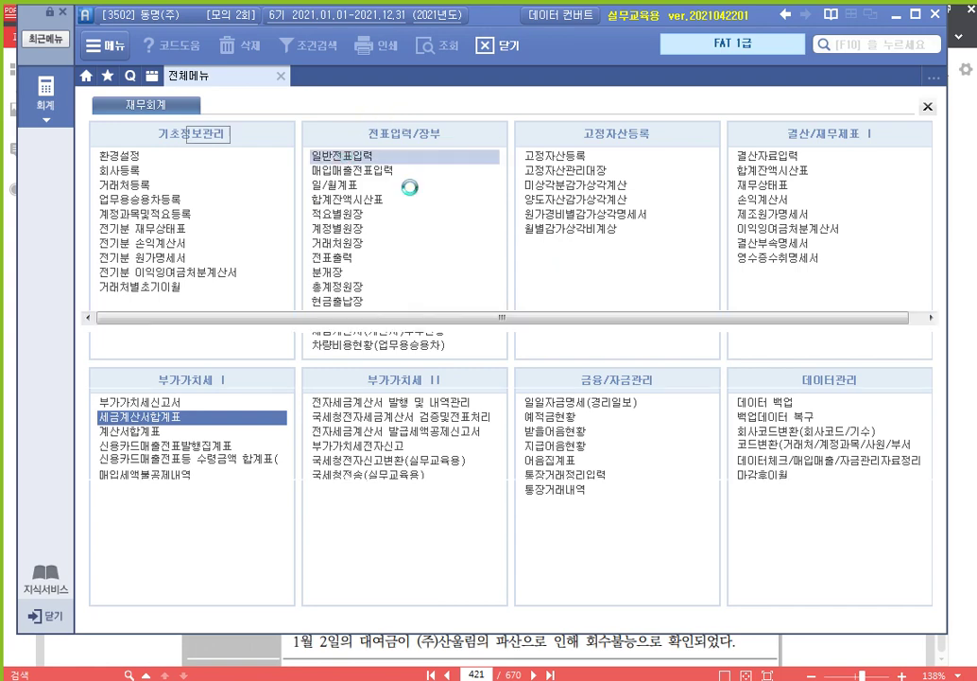
type("1")
key("Return")
type("2")
key("Return")
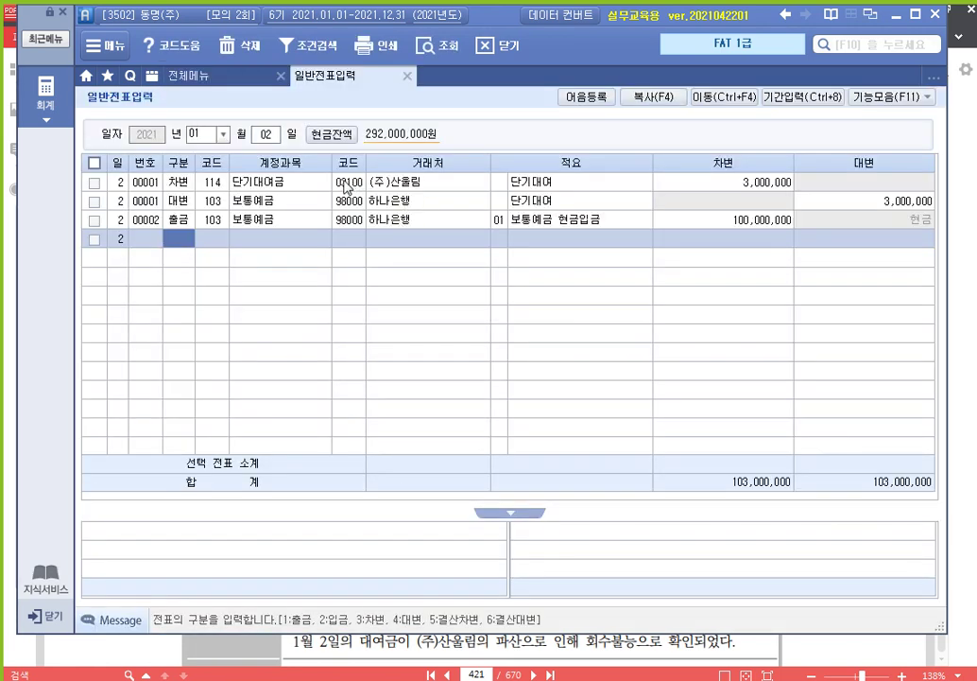
left_click(350, 182)
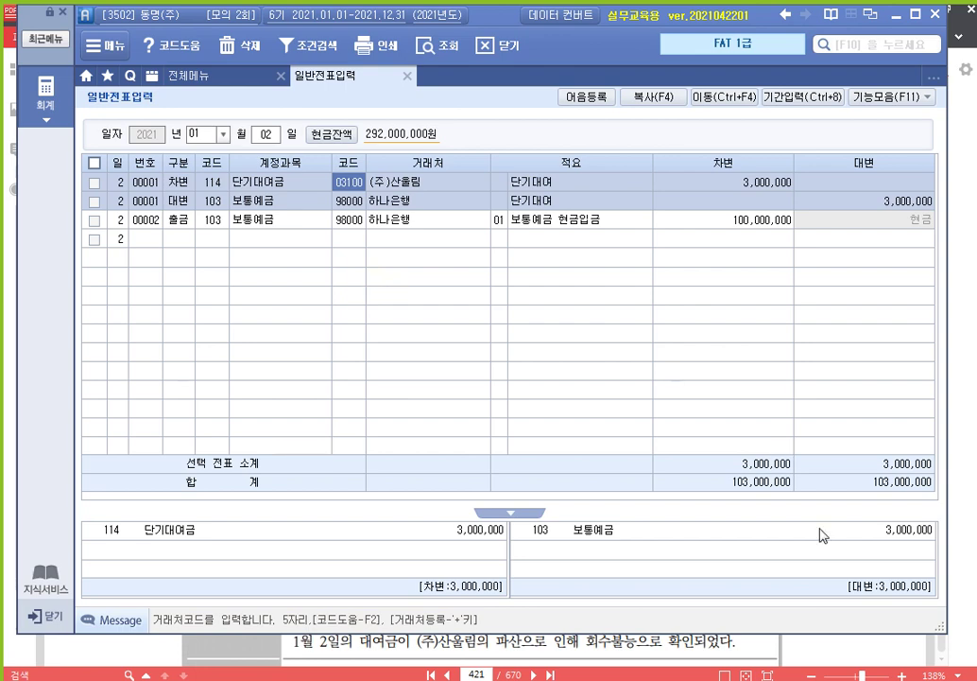
left_click(940, 647)
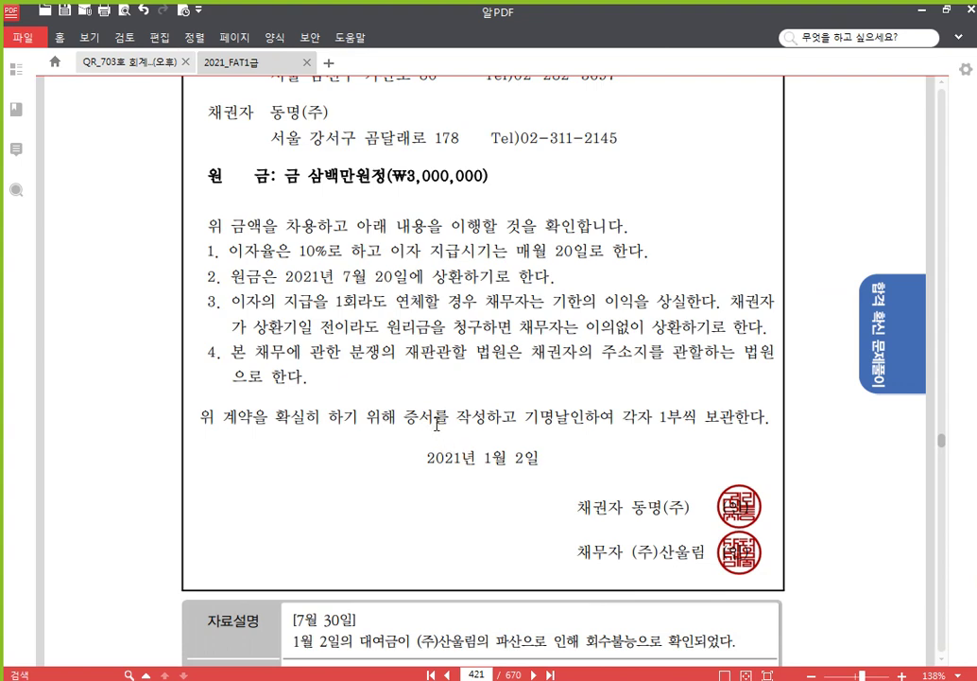
key("alt+Tab")
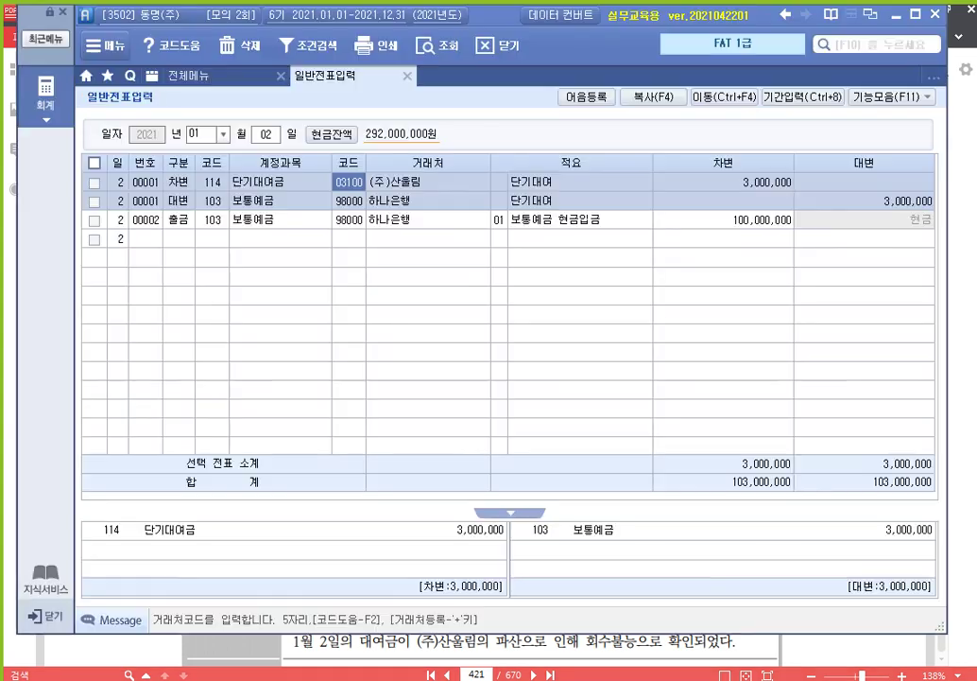
left_click(223, 185)
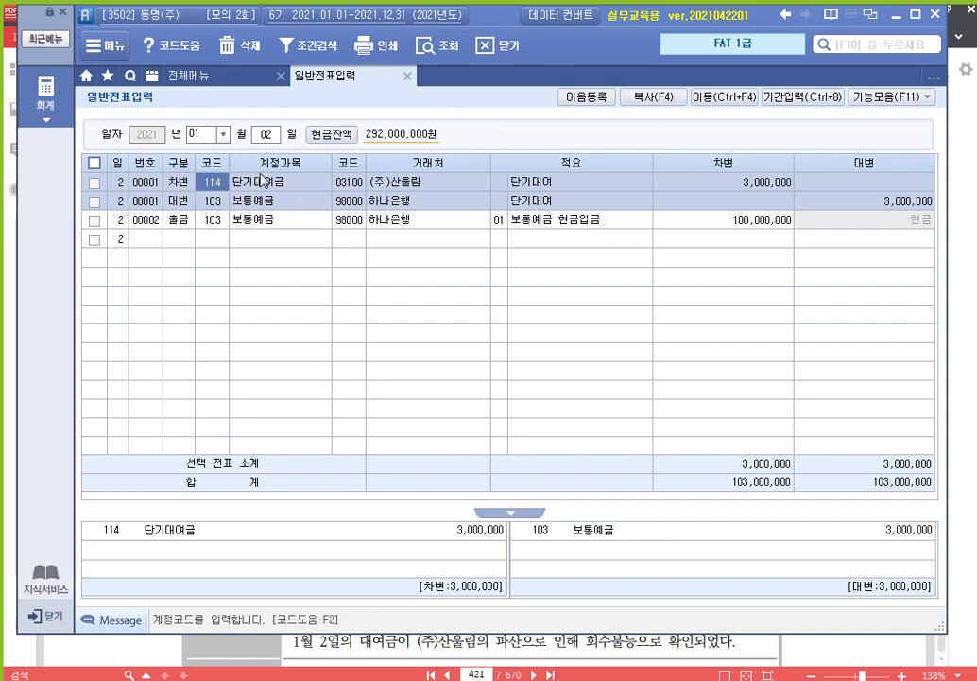
Open 합계잔액시산표 as of July 30, decline to review the unbalanced vouchers, and check 단기대여금 for a 대손충당금 balance.
left_click(189, 76)
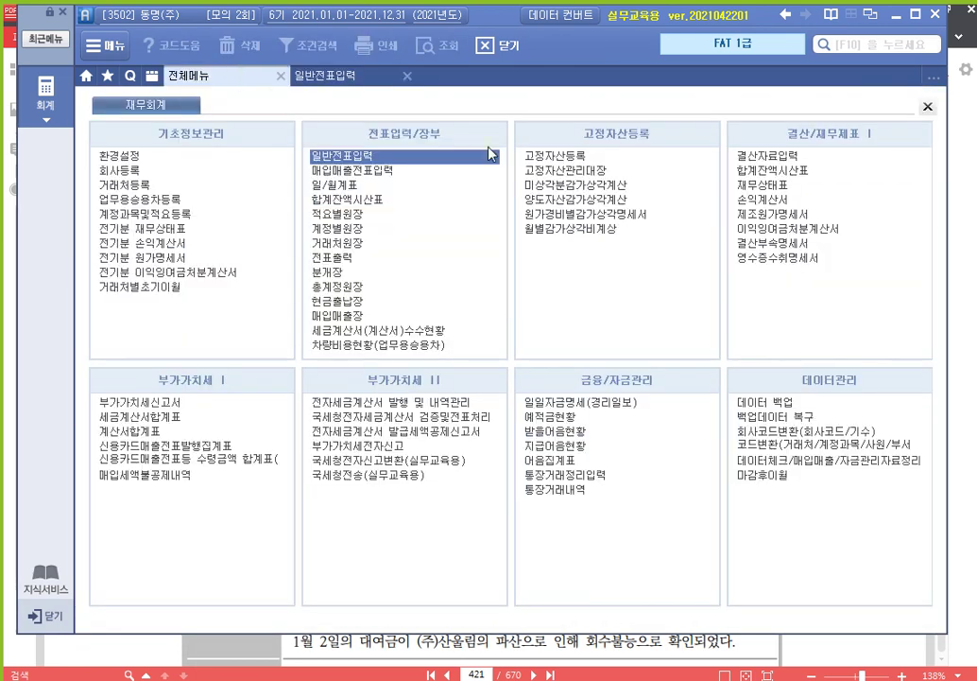
left_click(793, 170)
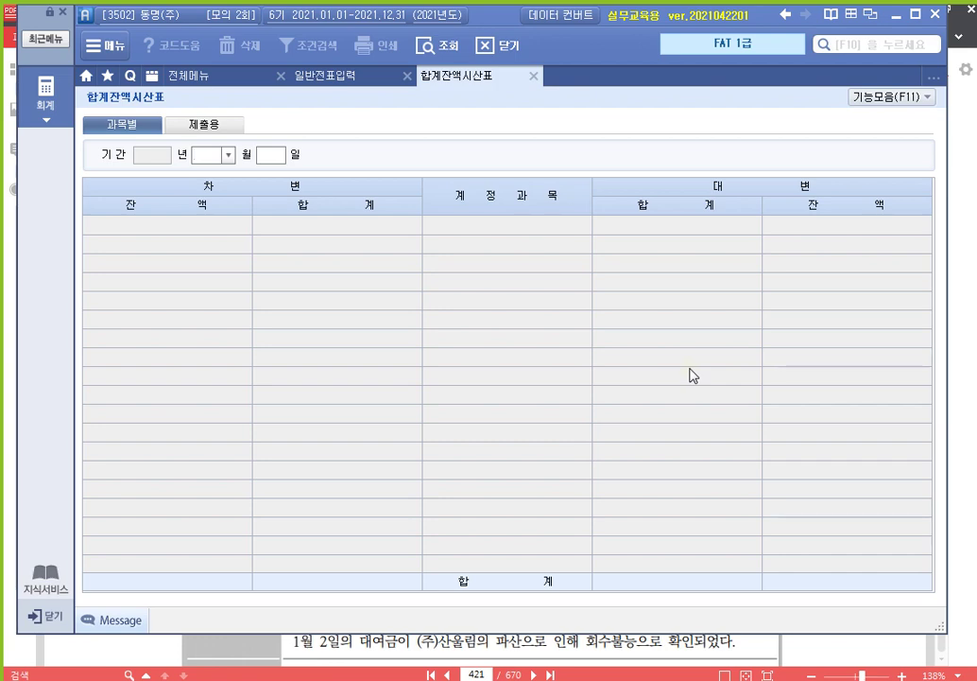
type("7")
key("Return")
type("30")
key("Return")
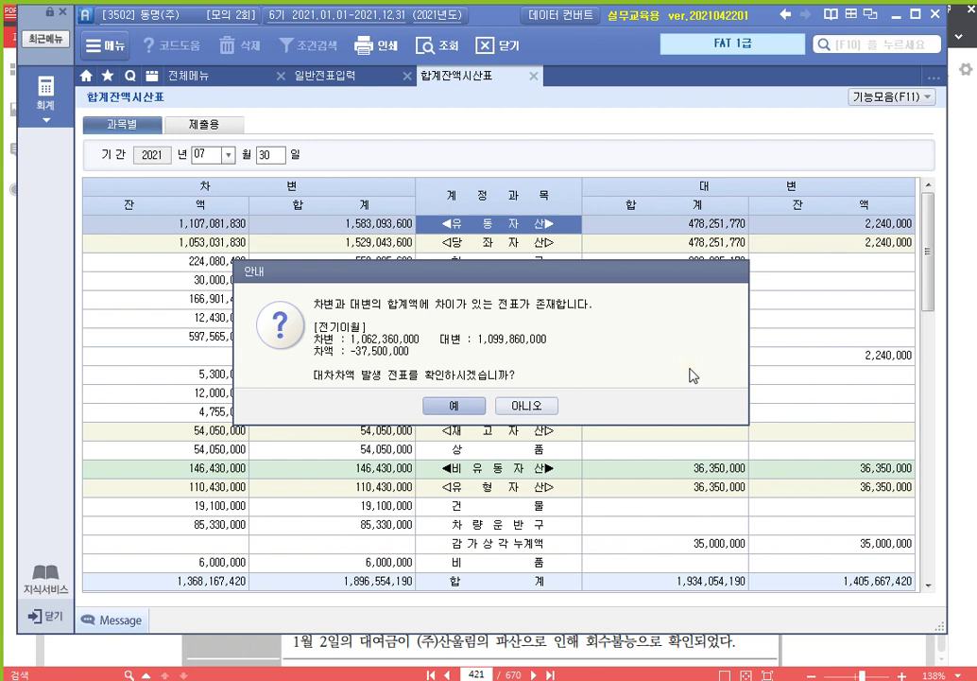
left_click(522, 405)
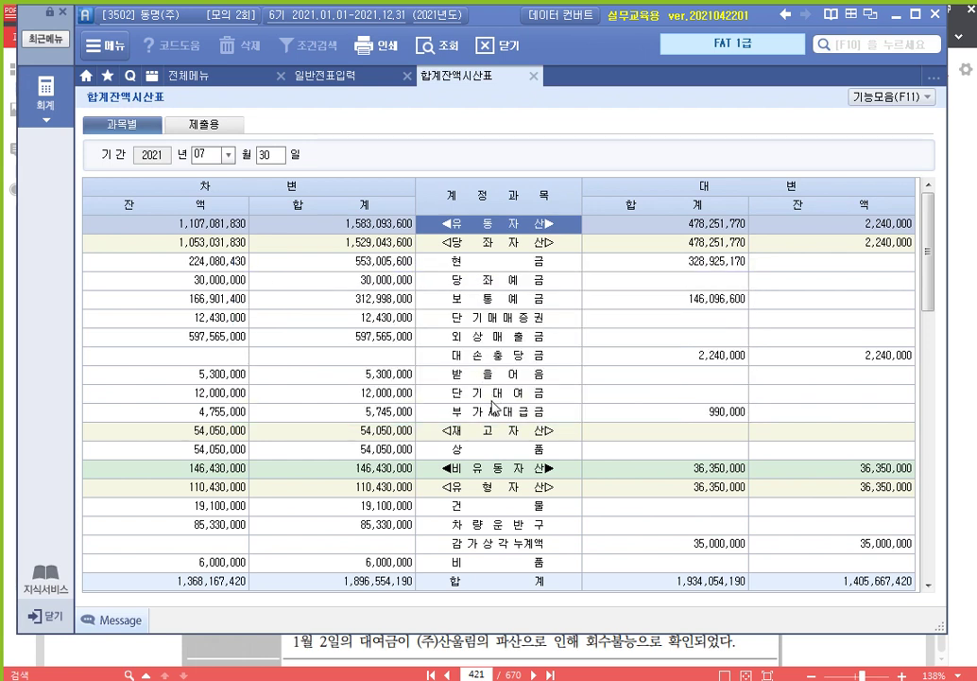
left_click(492, 395)
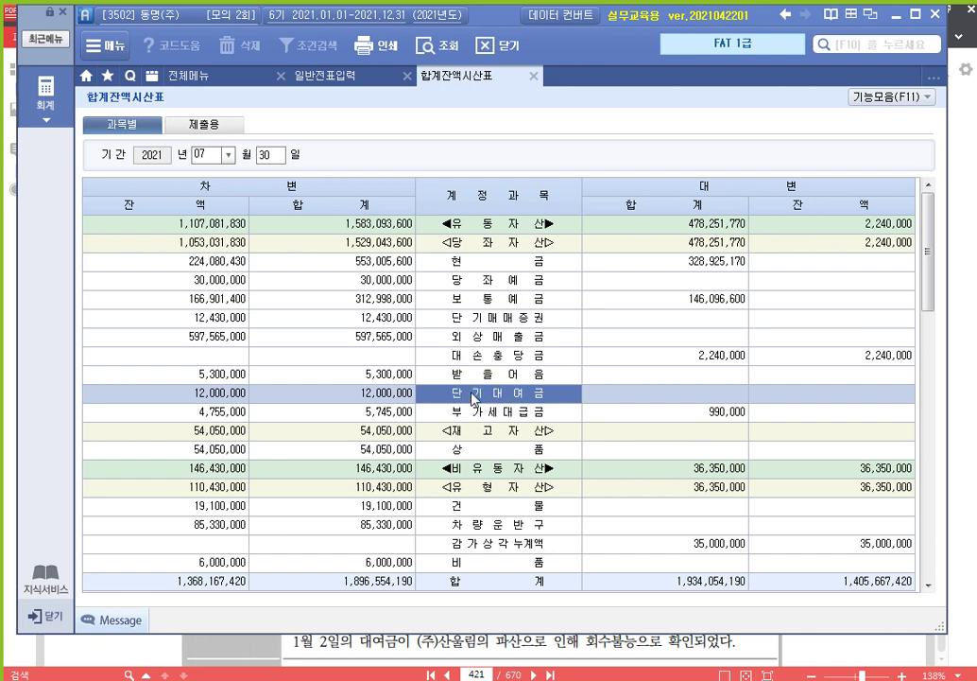
In 일반전표입력 for July 30, enter a 대변 line for 114 단기대여금 with (주)산울림, amount 3,000,000.
left_click(312, 76)
left_click(199, 135)
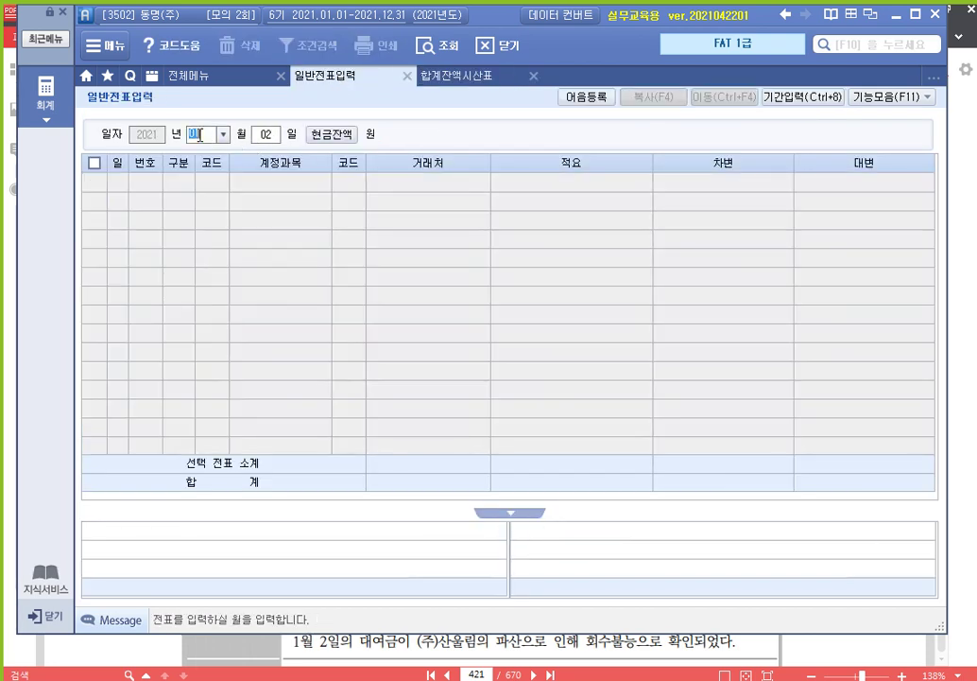
type("07")
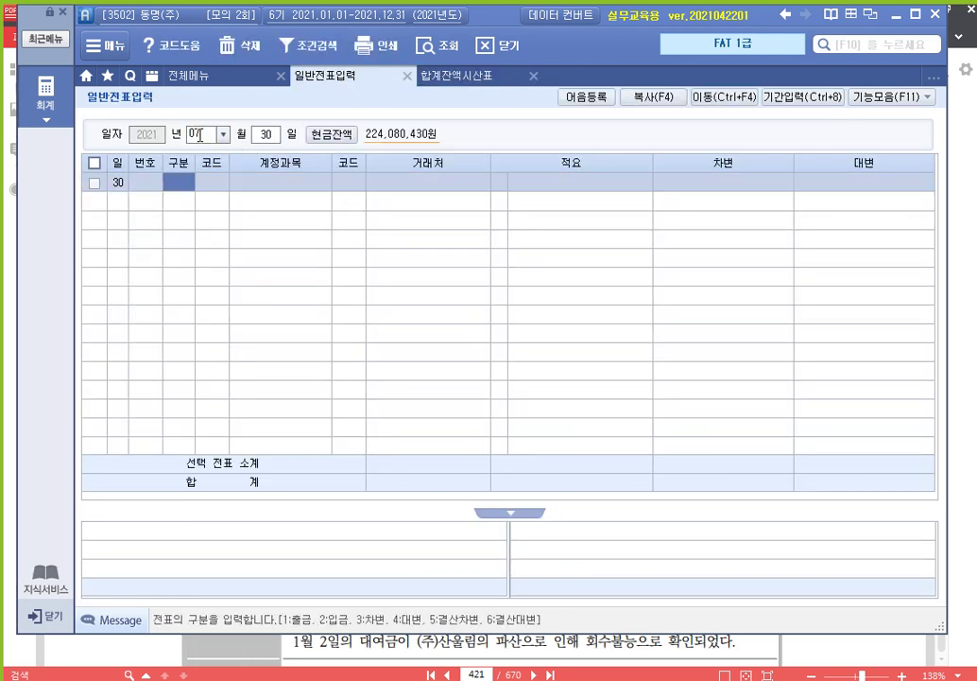
type("304")
key("Return")
type("114")
key("Return")
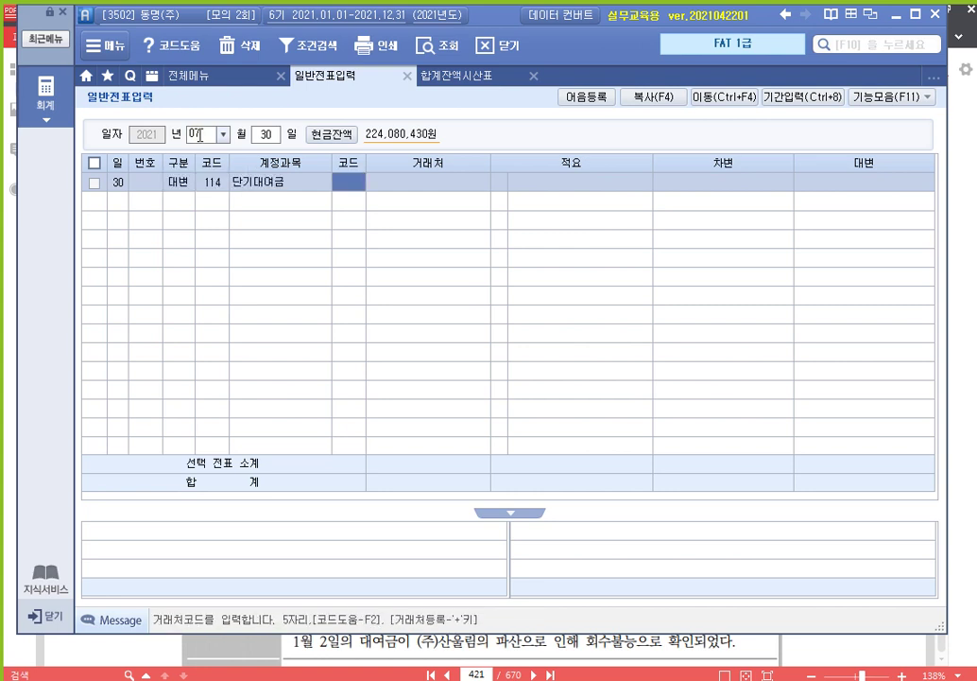
type("3100")
key("Return")
key("Return")
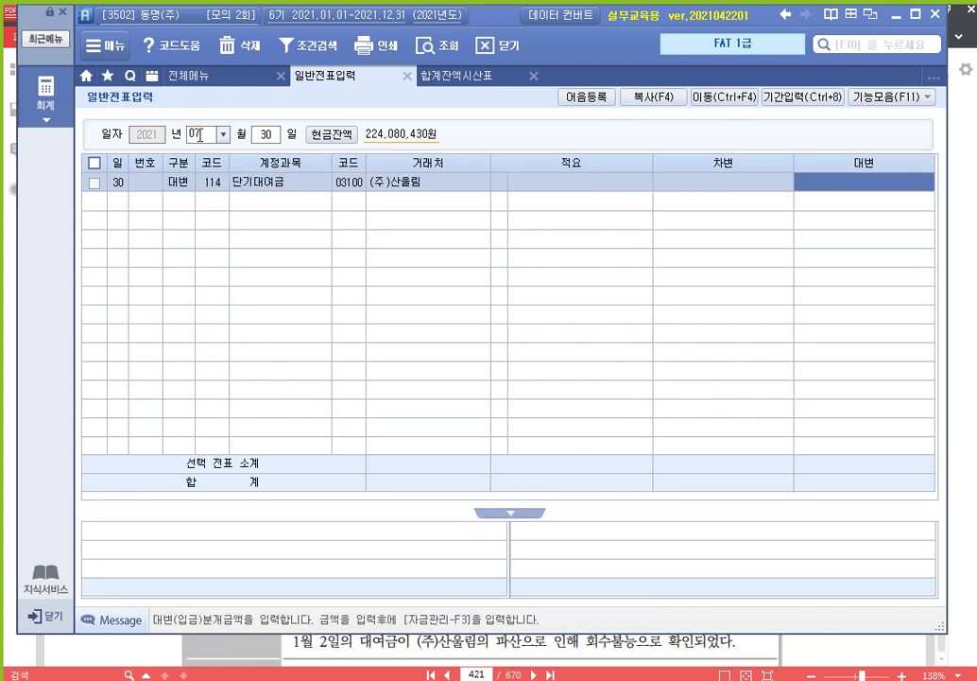
type("3000000")
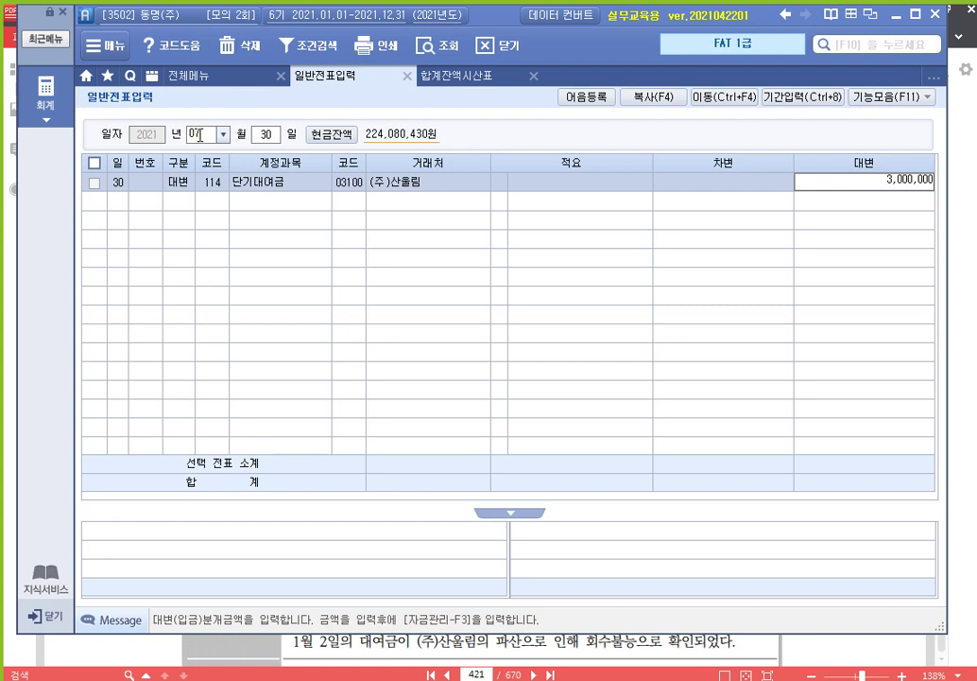
key("Return")
Complete the July 30 voucher with a 차변 line for account 934 기타의대손상각비, amount 3,000,000, leaving 거래처 blank.
type("3")
key("Return")
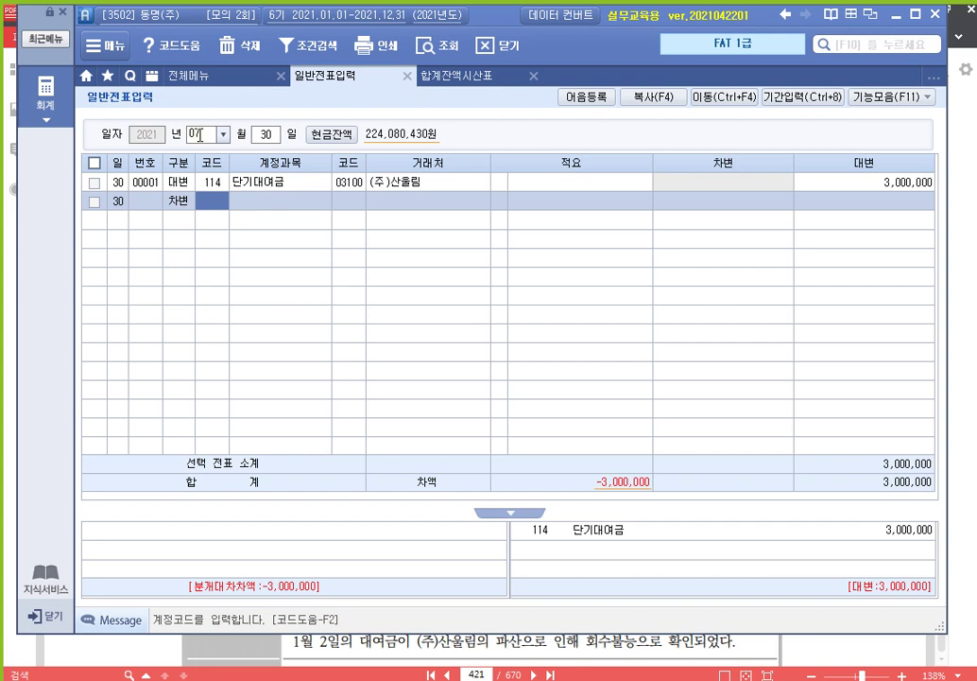
type("기타")
key("Return")
key("Down")
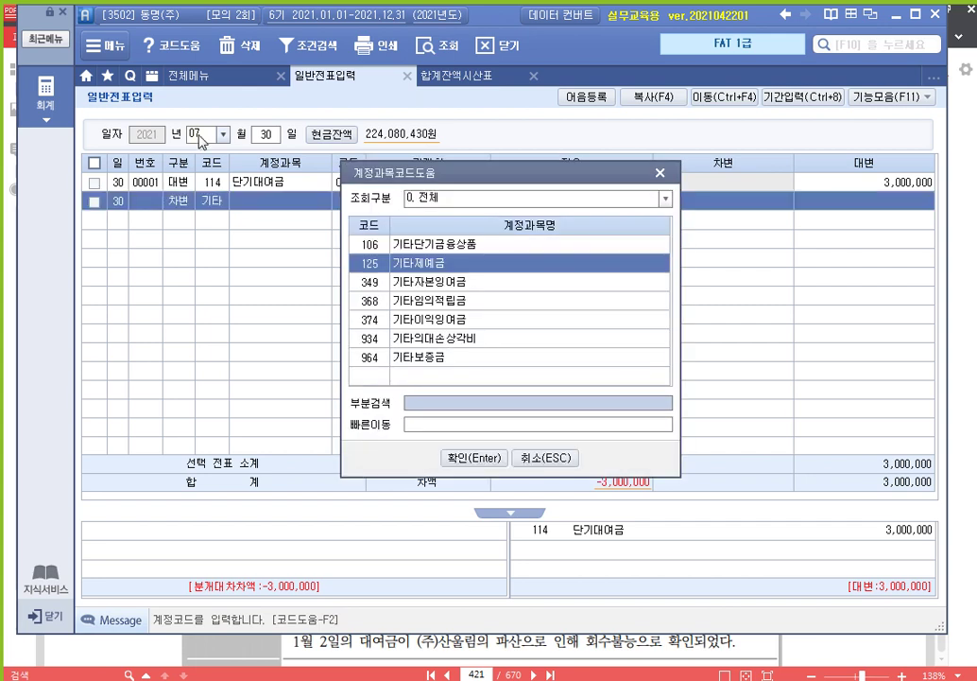
key("Down")
key("Down")
key("Down")
key("Down")
key("Return")
key("Return")
key("Return")
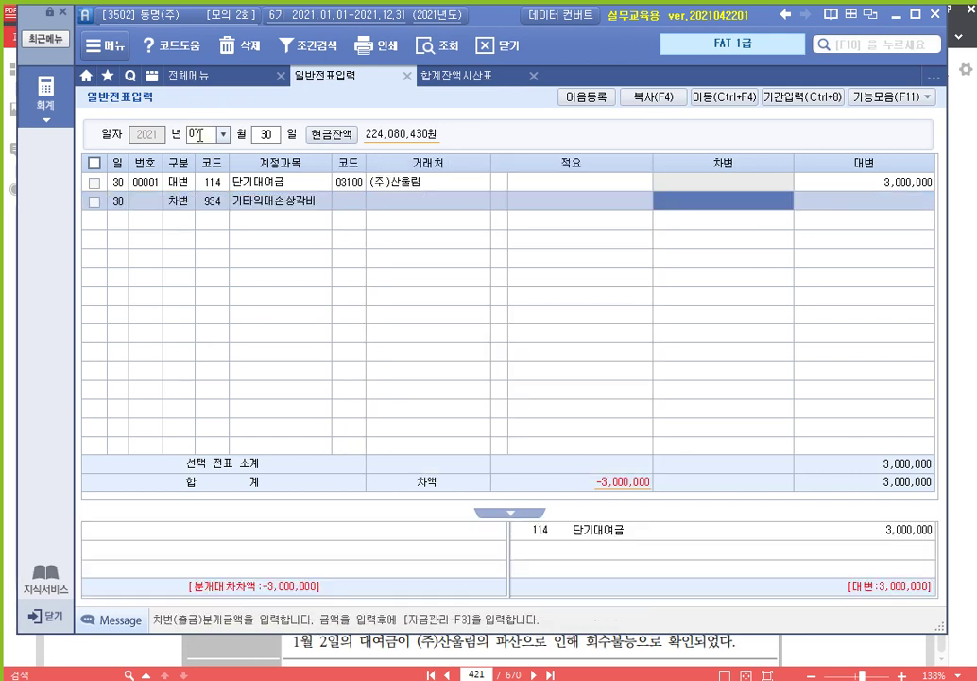
key("Return")
key("Up")
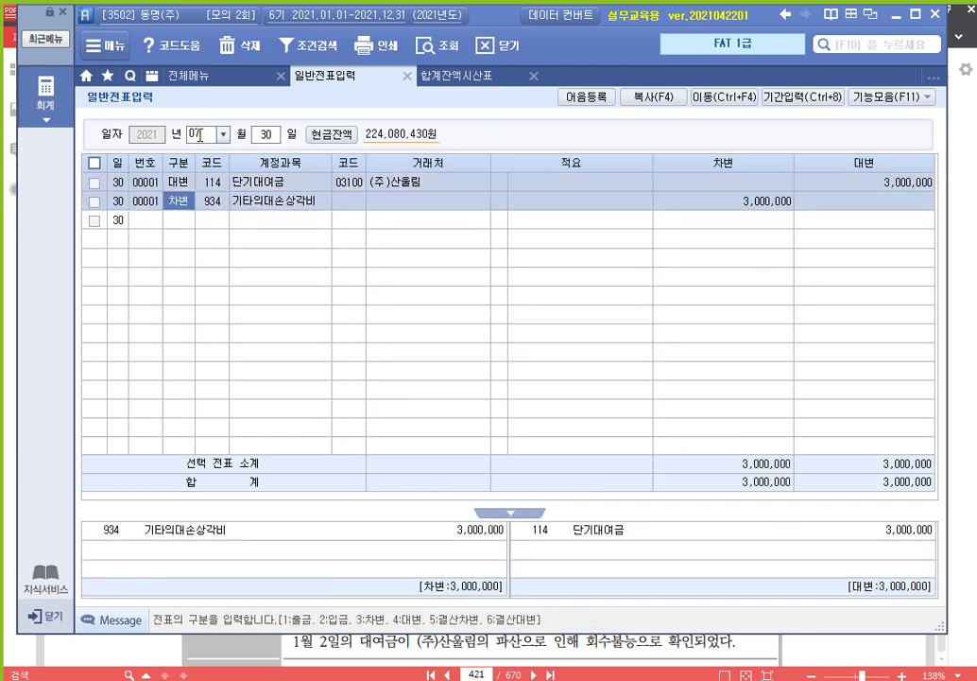
key("Return")
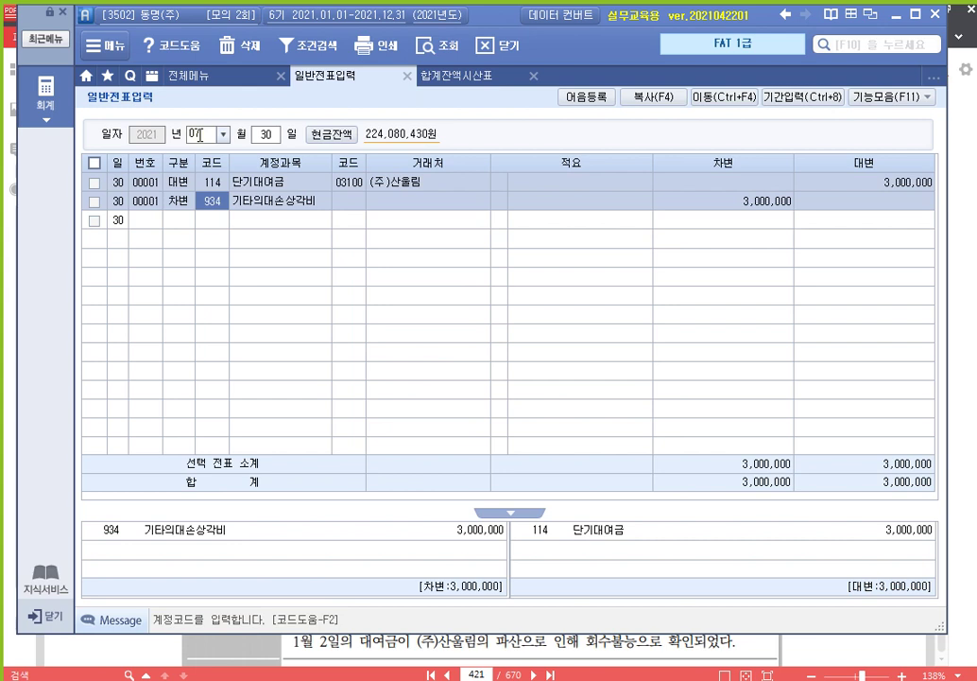
Recheck the 단기대여금, 받을어음 and 대손충당금 rows in 합계잔액시산표, and return to the 일반전표입력 voucher.
left_click(463, 77)
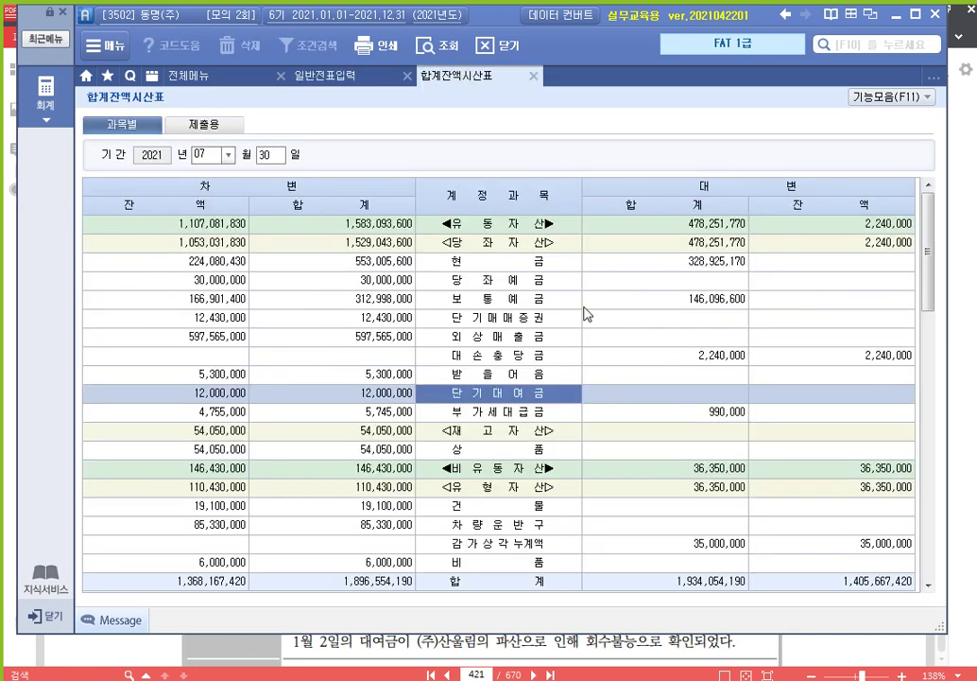
left_click(491, 372)
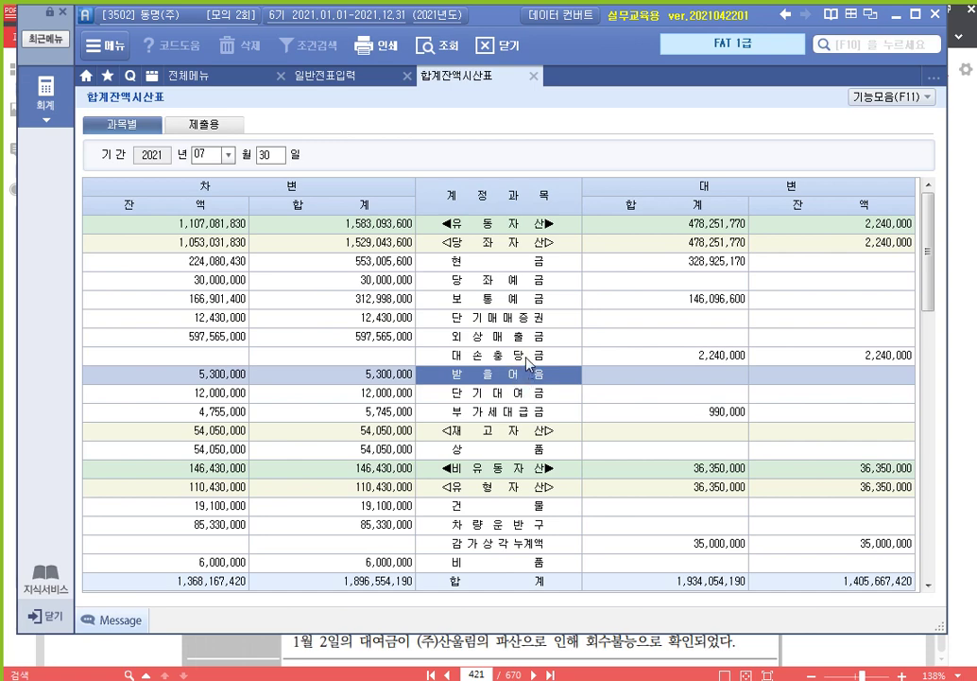
left_click(528, 358)
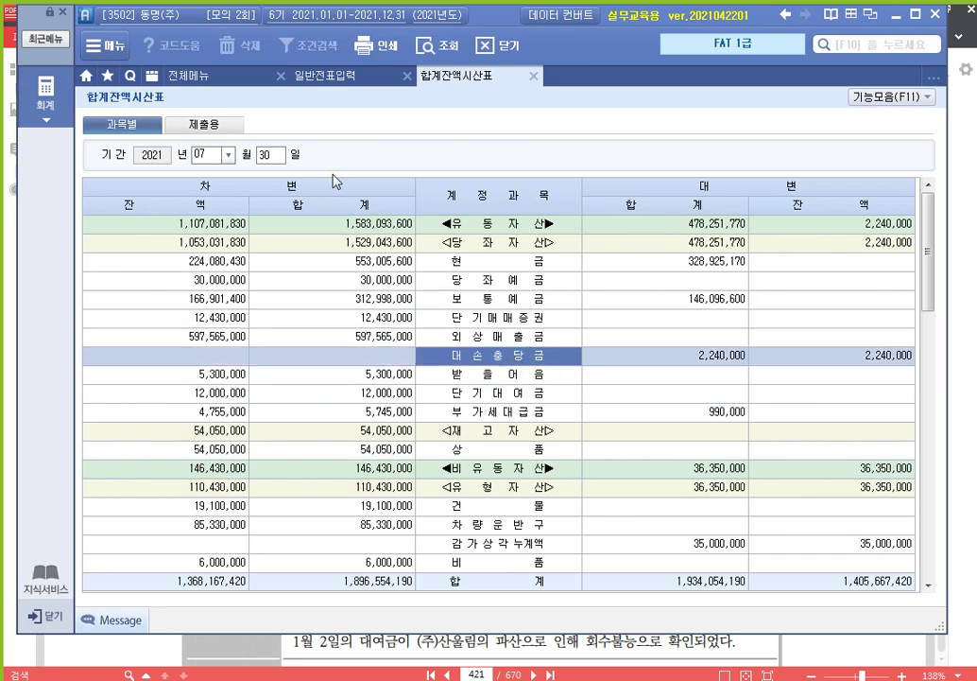
left_click(344, 77)
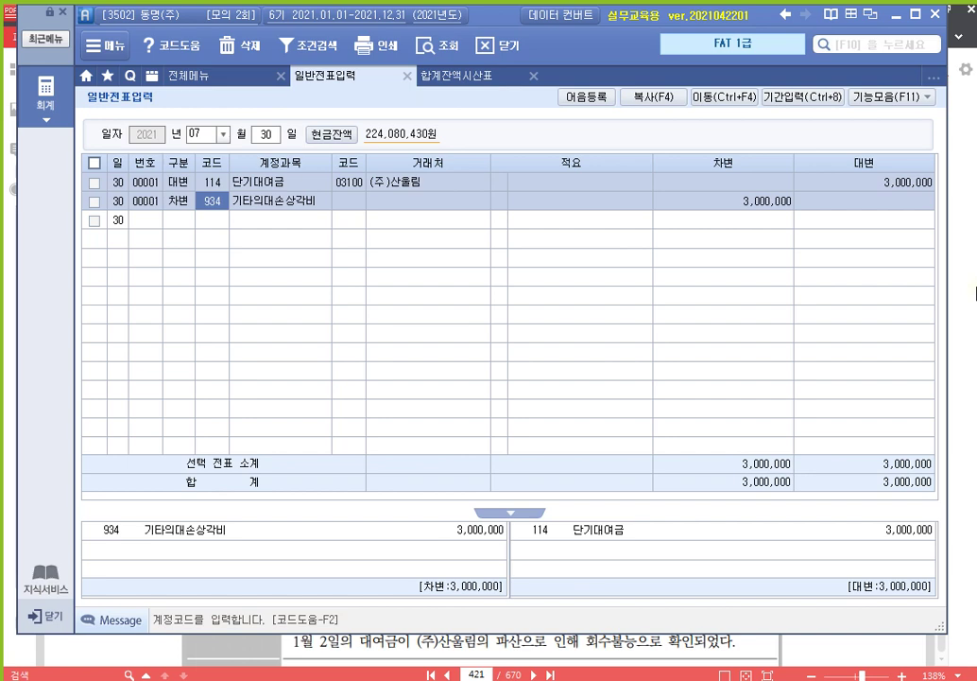
Switch to the exam in 알PDF, glance at the start of 문제 3 부가가치세, and go back over the task 6 차용증.
key("alt+Tab")
scroll(718, 358, "down", 10)
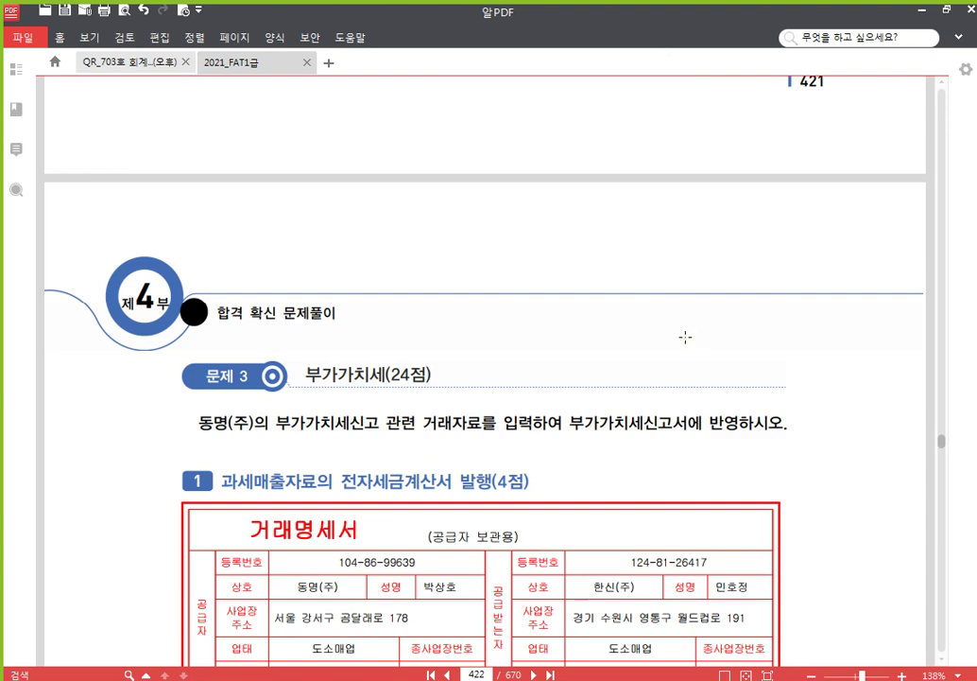
scroll(639, 362, "up", 8)
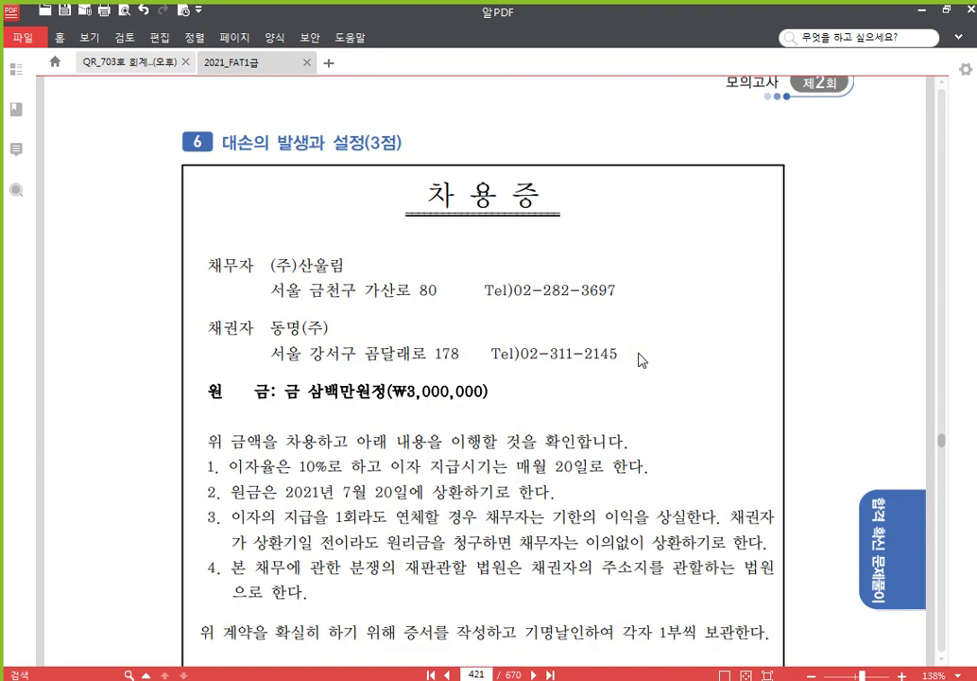
scroll(639, 359, "down", 3)
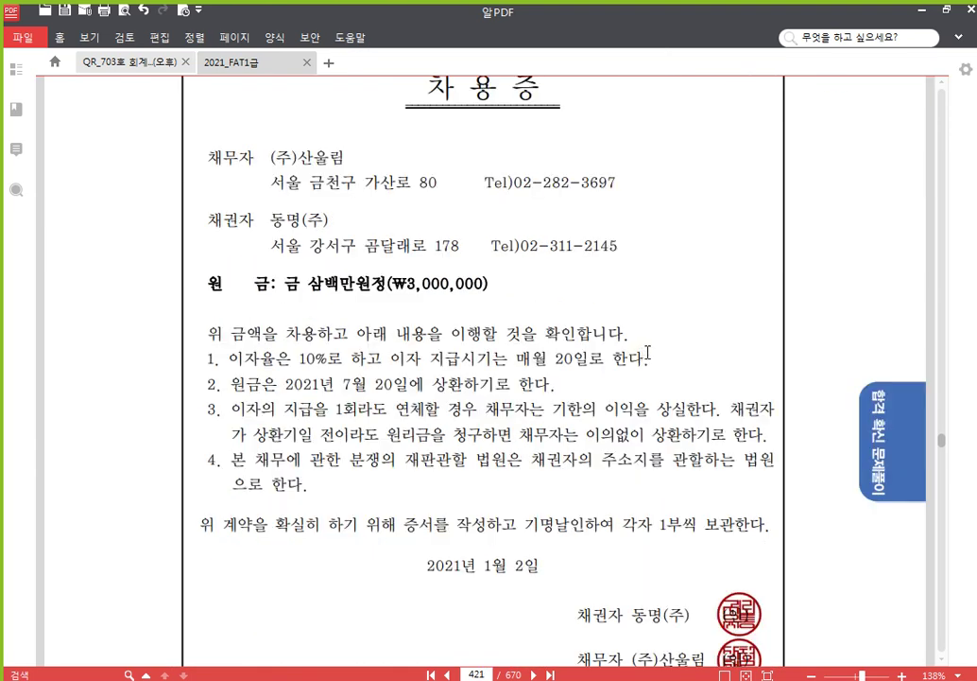